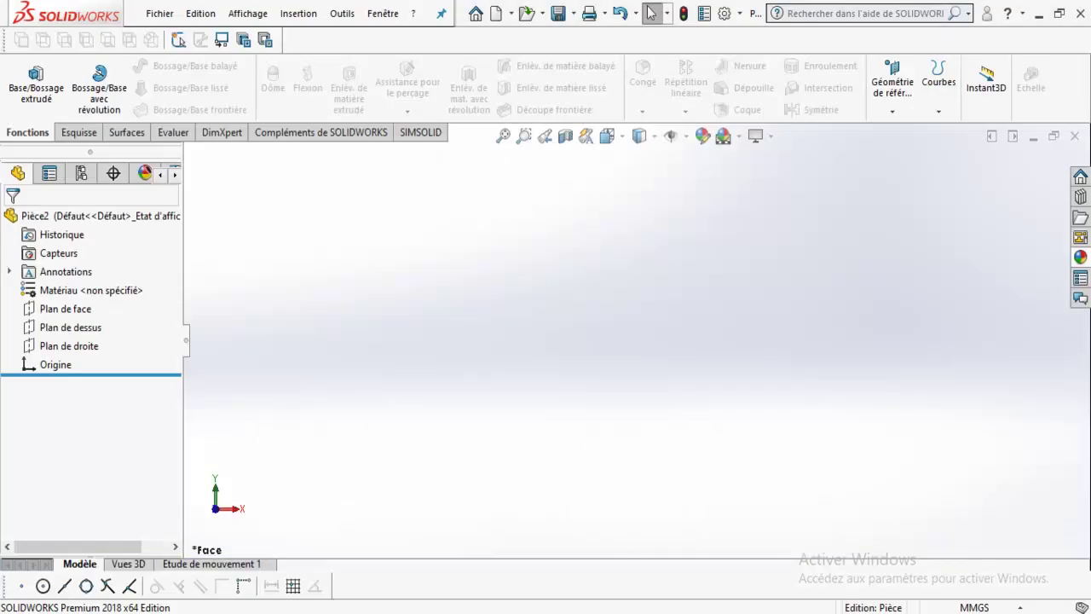
# - Outline the flange disc, its d=120 label and the 15 thickness in red
pyautogui.click(65, 309)
pyautogui.click(90, 287)
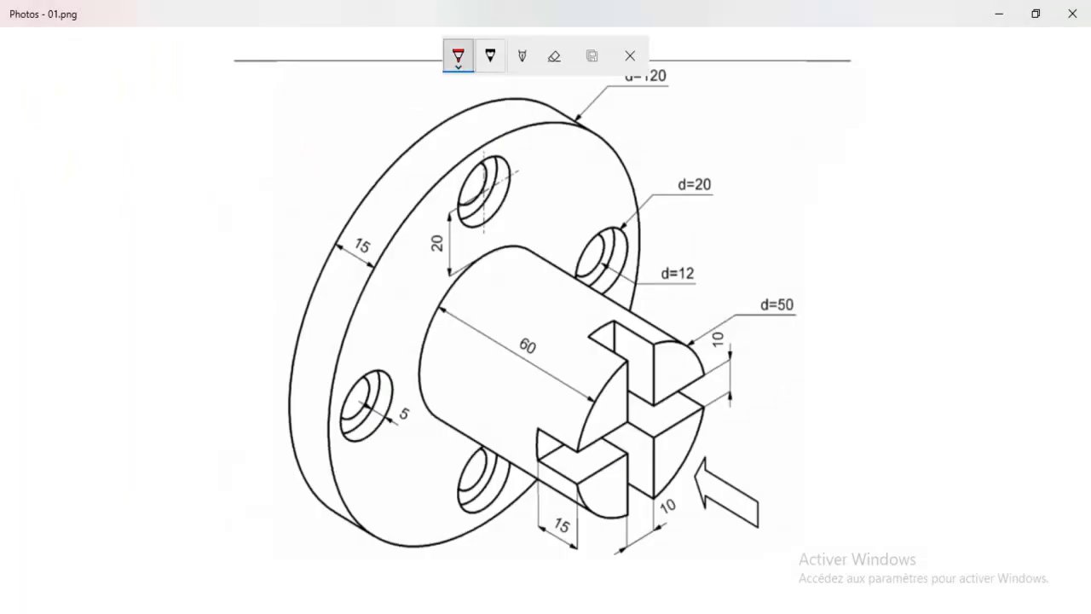
pyautogui.click(458, 55)
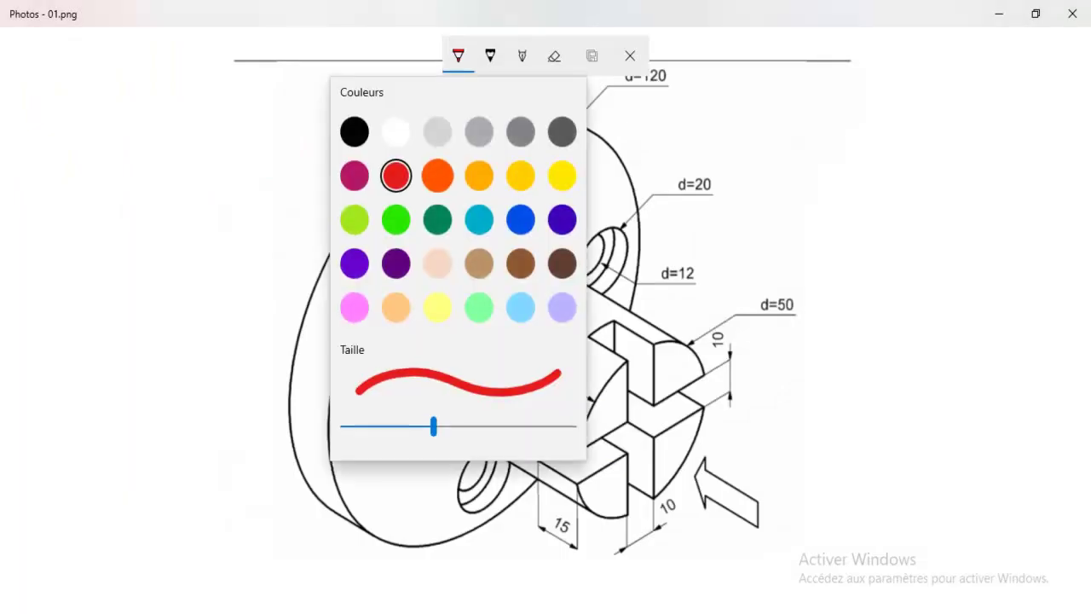
pyautogui.press('Escape')
pyautogui.moveTo(554, 124)
pyautogui.mouseDown()
pyautogui.moveTo(440, 532)
pyautogui.moveTo(546, 121)
pyautogui.moveTo(317, 491)
pyautogui.moveTo(403, 532)
pyautogui.mouseUp()
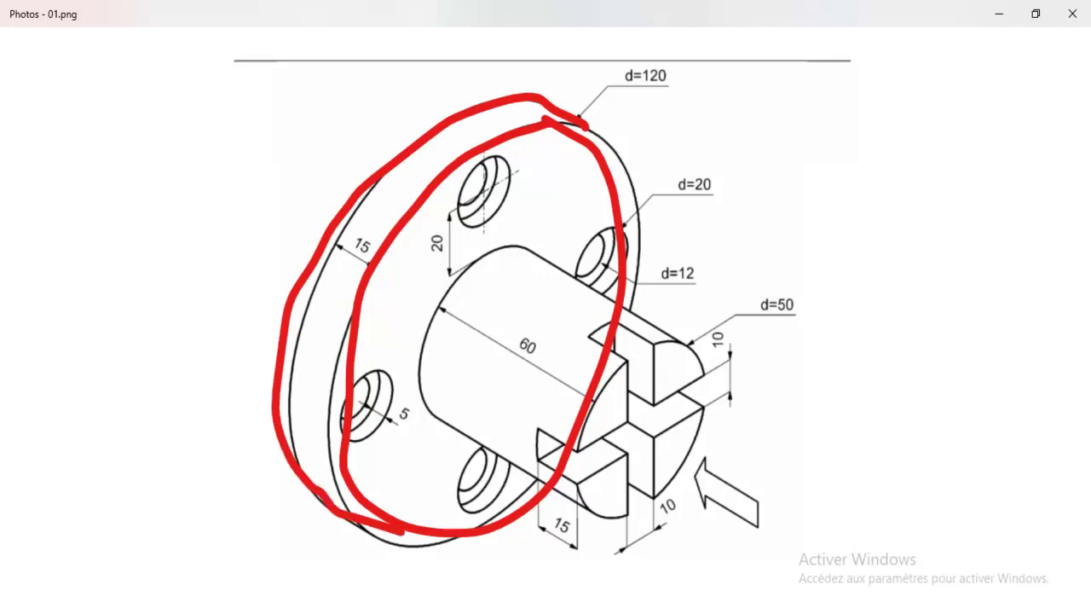
pyautogui.moveTo(675, 89)
pyautogui.mouseDown()
pyautogui.moveTo(672, 64)
pyautogui.moveTo(583, 125)
pyautogui.mouseUp()
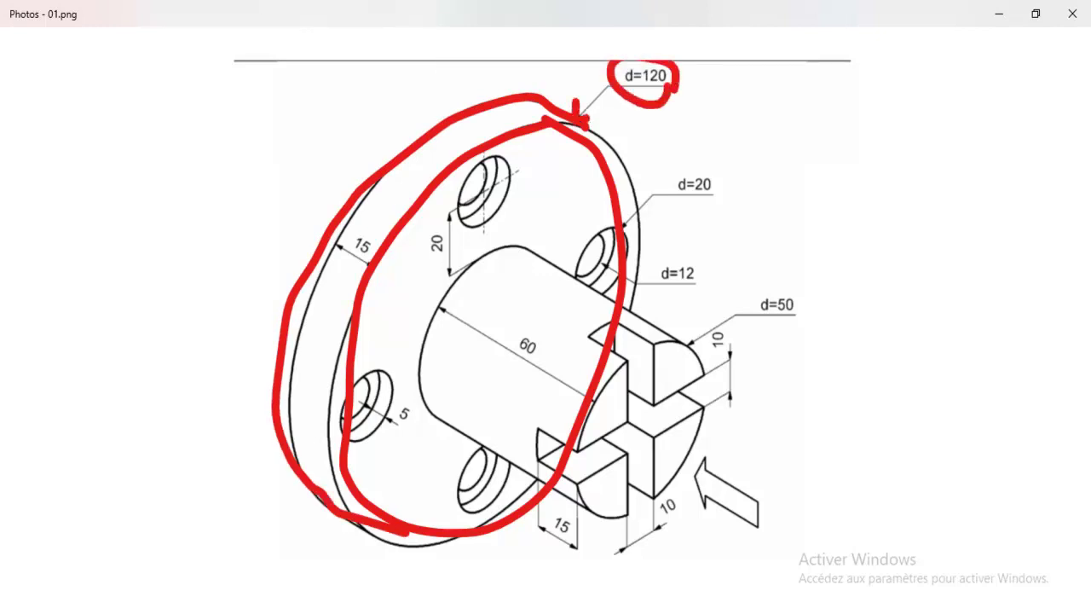
pyautogui.moveTo(335, 241); pyautogui.dragTo(368, 265)
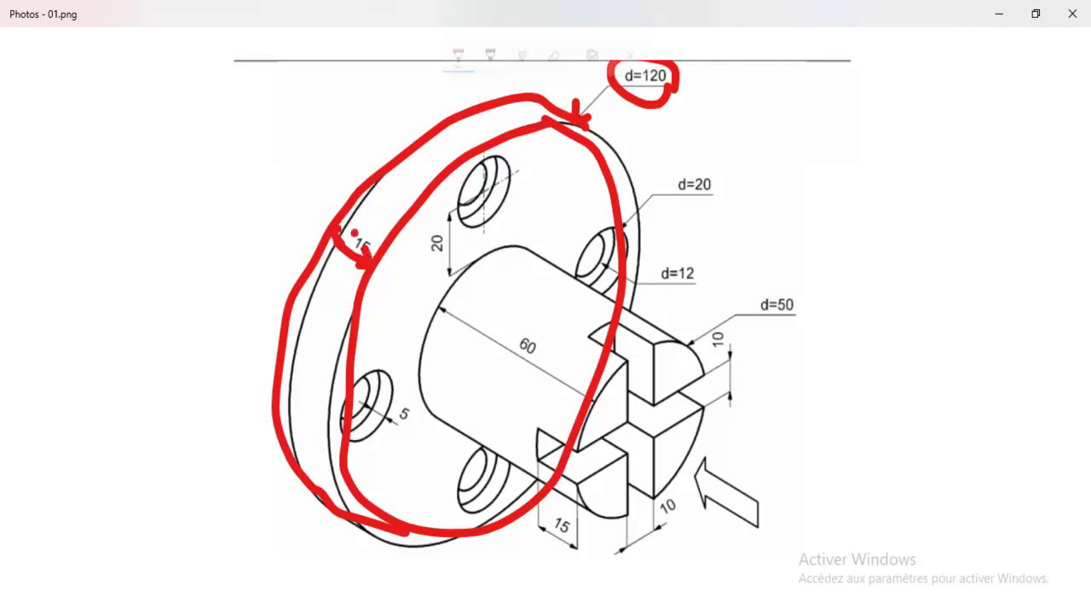
# - Switch to green and loop around the shaft cylinder and its end face
pyautogui.click(457, 55)
pyautogui.click(396, 219)
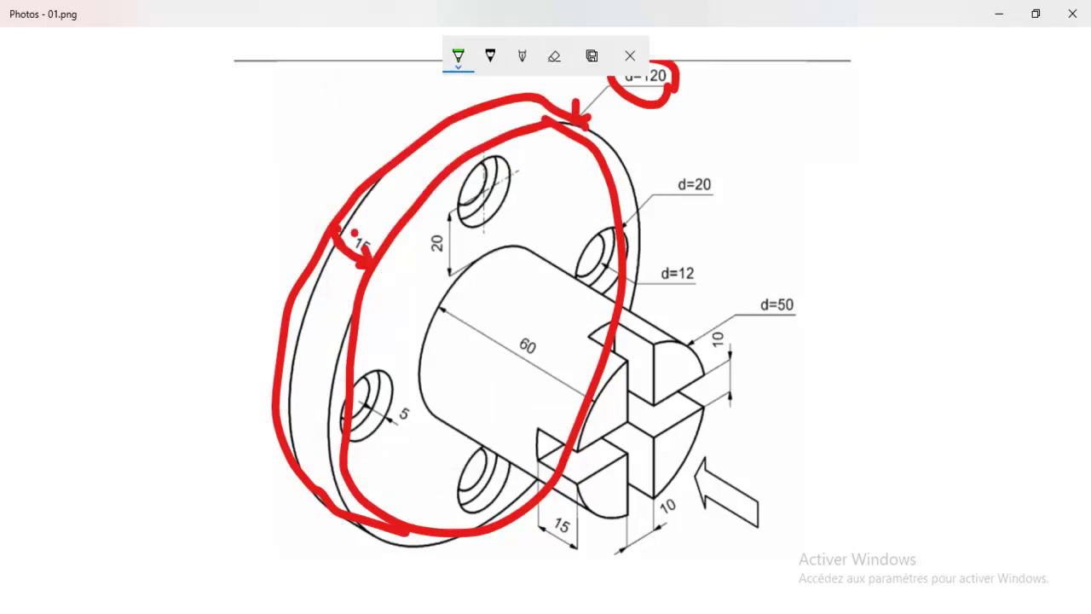
pyautogui.moveTo(536, 247)
pyautogui.mouseDown()
pyautogui.moveTo(445, 298)
pyautogui.moveTo(426, 407)
pyautogui.moveTo(558, 269)
pyautogui.moveTo(524, 256)
pyautogui.moveTo(692, 343)
pyautogui.moveTo(649, 510)
pyautogui.moveTo(706, 341)
pyautogui.mouseUp()
pyautogui.moveTo(632, 522); pyautogui.dragTo(426, 413)
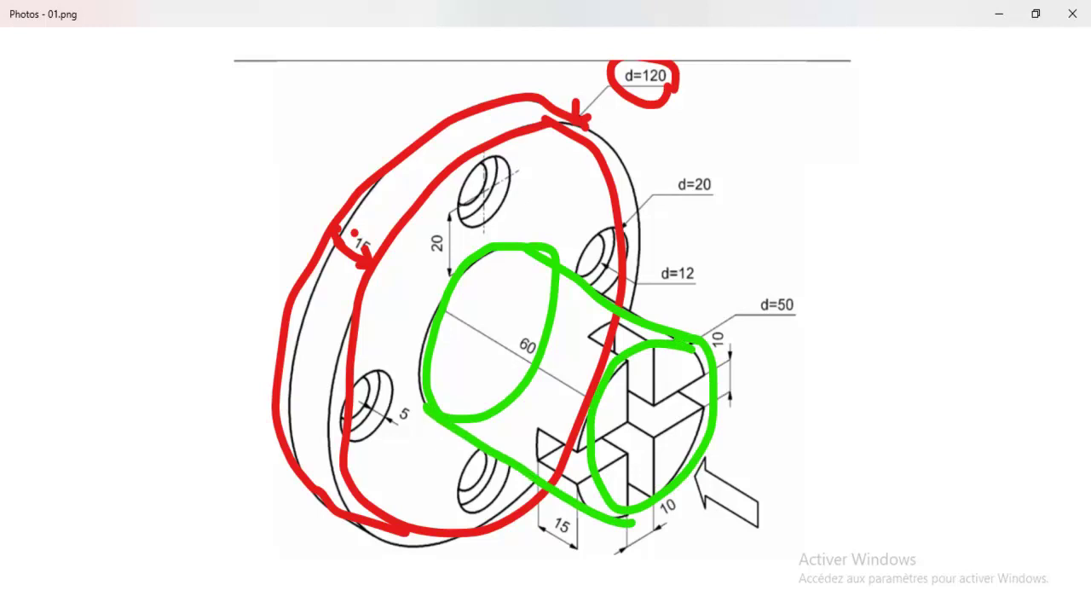
# - Switch to orange and trace the cross-shaped slot on the shaft end
pyautogui.click(458, 55)
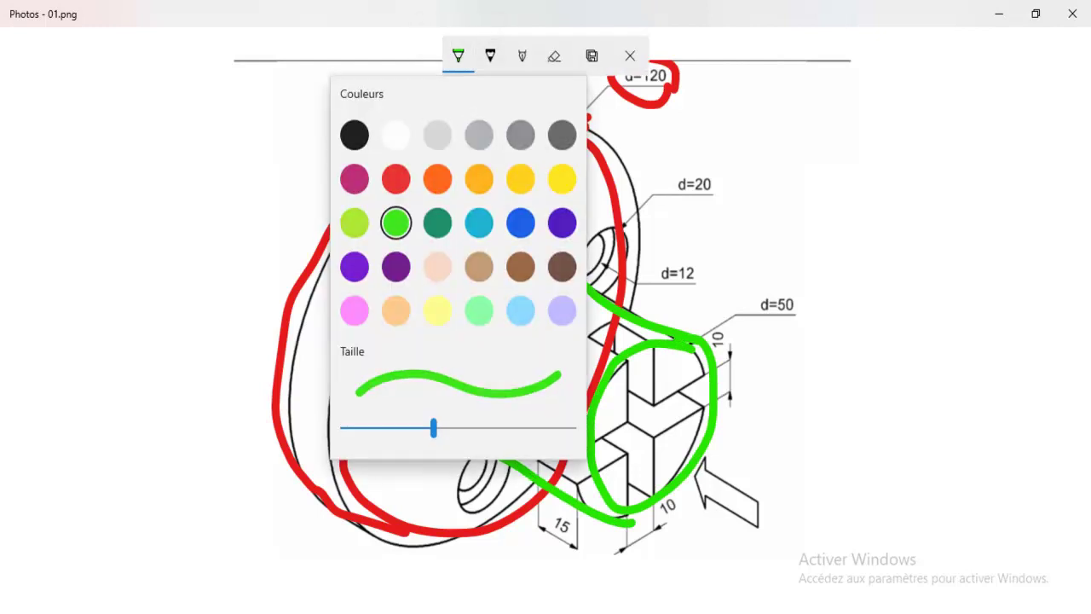
pyautogui.click(483, 175)
pyautogui.moveTo(656, 345)
pyautogui.mouseDown()
pyautogui.moveTo(620, 362)
pyautogui.moveTo(608, 425)
pyautogui.moveTo(576, 479)
pyautogui.moveTo(633, 464)
pyautogui.moveTo(646, 508)
pyautogui.moveTo(656, 428)
pyautogui.moveTo(716, 410)
pyautogui.moveTo(656, 396)
pyautogui.mouseUp()
pyautogui.moveTo(653, 343)
pyautogui.mouseDown()
pyautogui.moveTo(597, 315)
pyautogui.moveTo(618, 370)
pyautogui.mouseUp()
pyautogui.moveTo(573, 426)
pyautogui.mouseDown()
pyautogui.moveTo(529, 461)
pyautogui.moveTo(572, 478)
pyautogui.mouseUp()
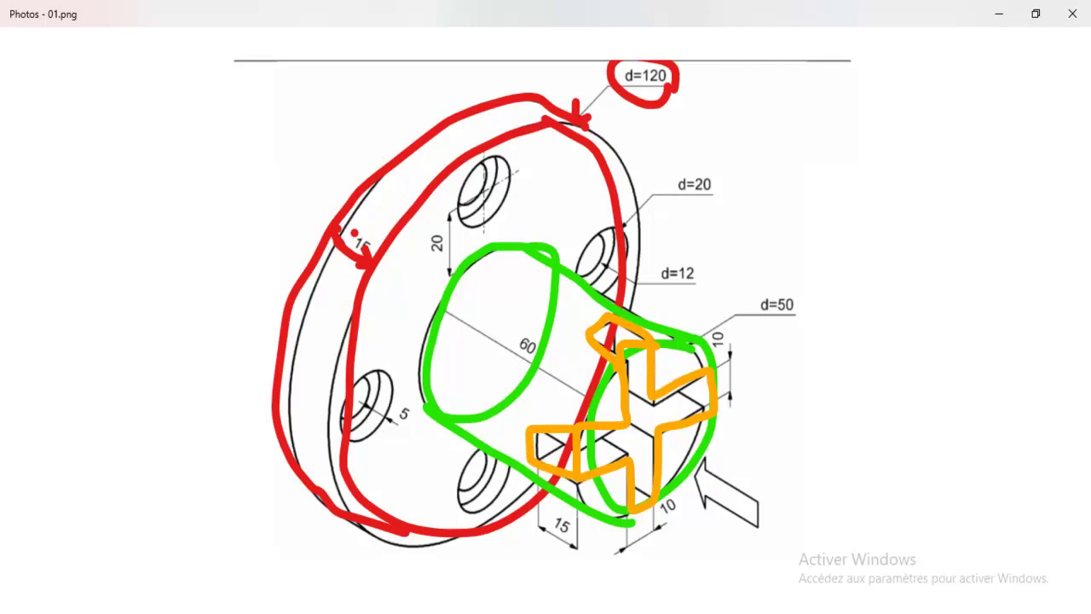
# - Circle the four flange holes in blue
pyautogui.click(457, 55)
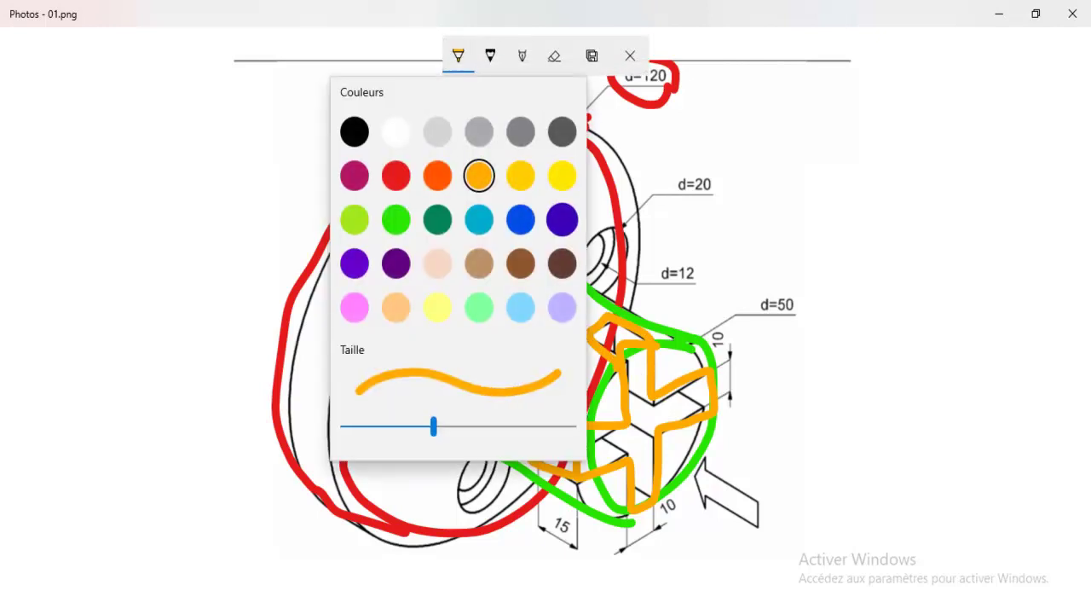
pyautogui.click(520, 219)
pyautogui.moveTo(503, 157)
pyautogui.mouseDown()
pyautogui.moveTo(449, 184)
pyautogui.moveTo(503, 205)
pyautogui.mouseUp()
pyautogui.moveTo(501, 164); pyautogui.dragTo(474, 215)
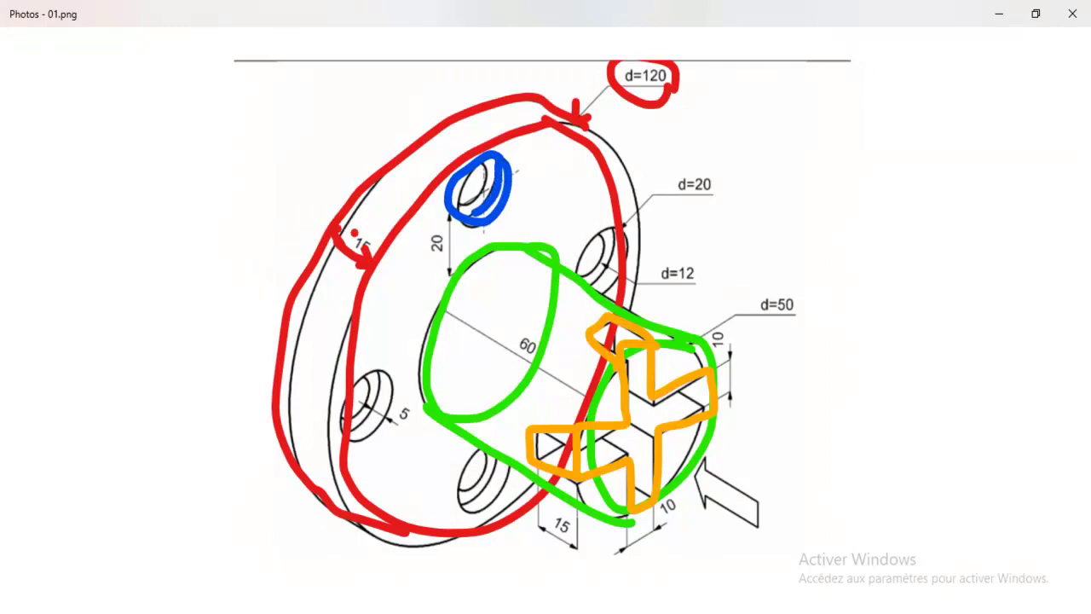
pyautogui.moveTo(614, 224); pyautogui.dragTo(581, 271)
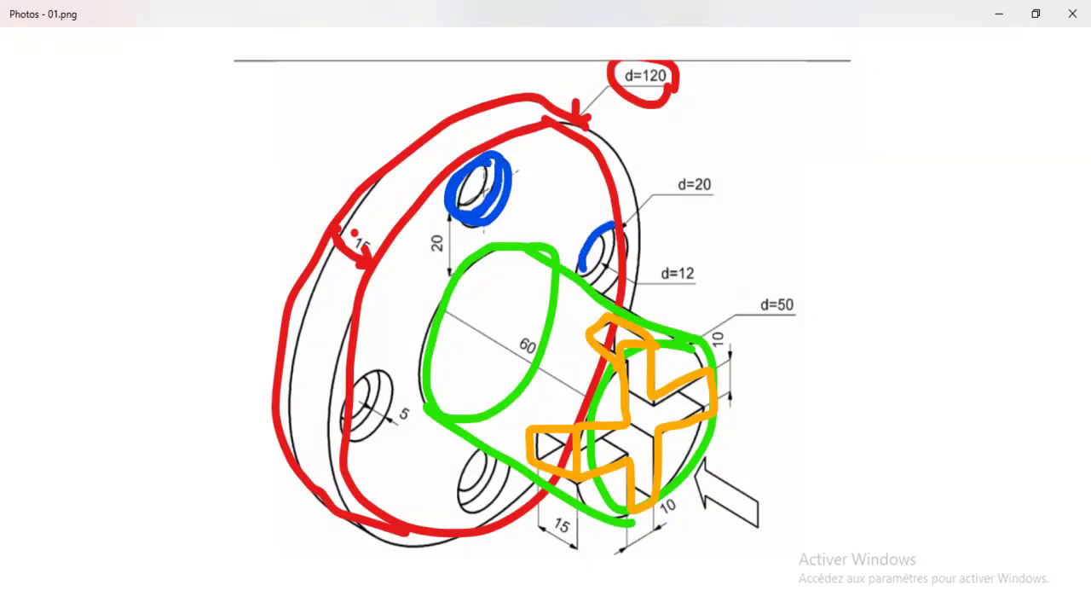
pyautogui.moveTo(625, 226); pyautogui.dragTo(583, 280)
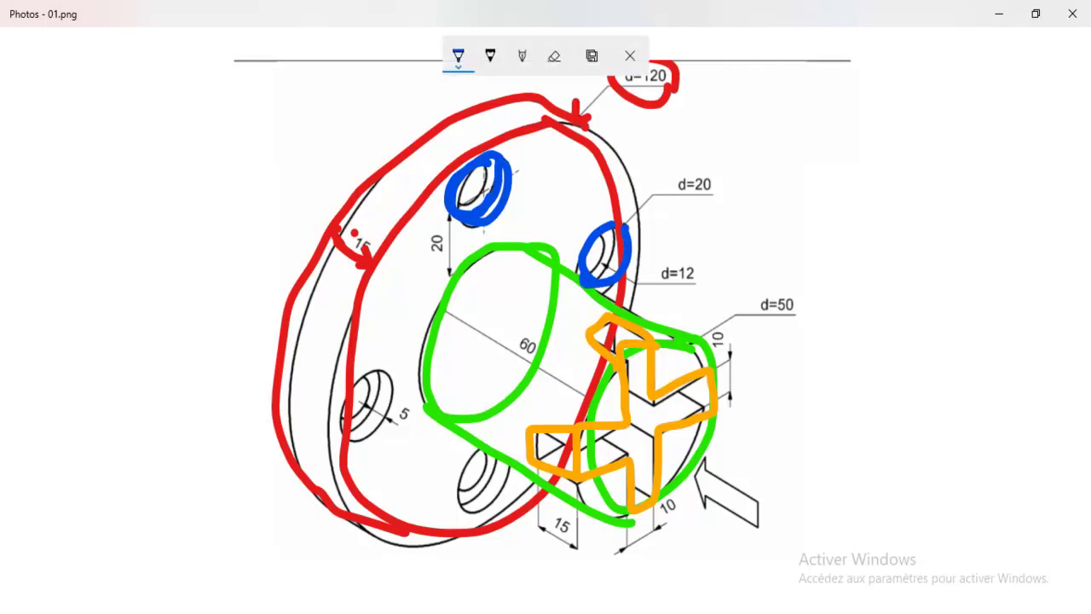
pyautogui.moveTo(401, 397)
pyautogui.mouseDown()
pyautogui.moveTo(404, 429)
pyautogui.moveTo(401, 392)
pyautogui.moveTo(362, 365)
pyautogui.mouseUp()
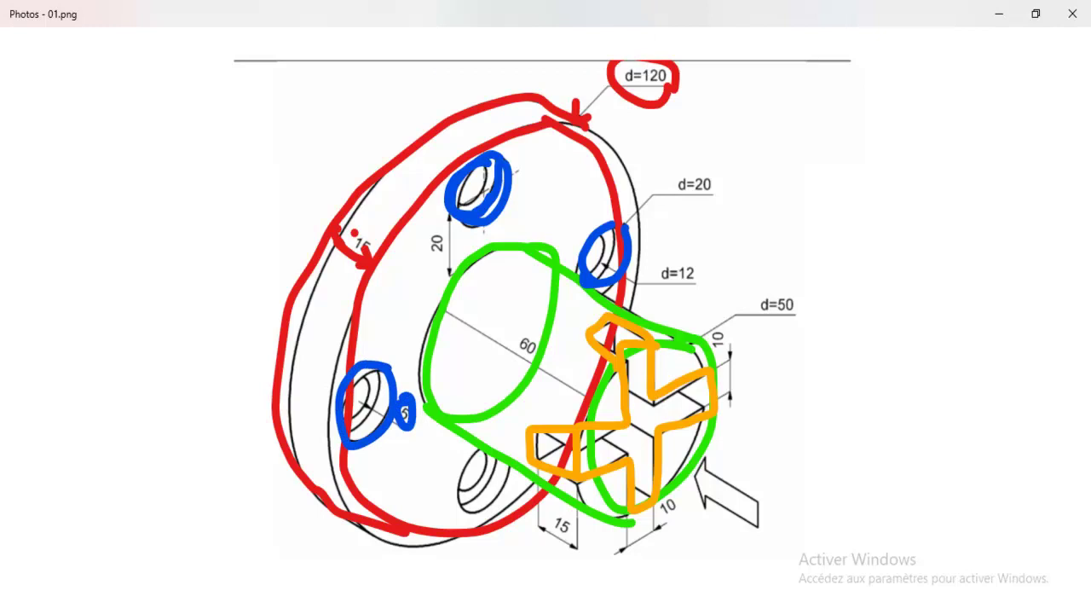
pyautogui.moveTo(487, 445)
pyautogui.mouseDown()
pyautogui.moveTo(462, 477)
pyautogui.moveTo(507, 438)
pyautogui.mouseUp()
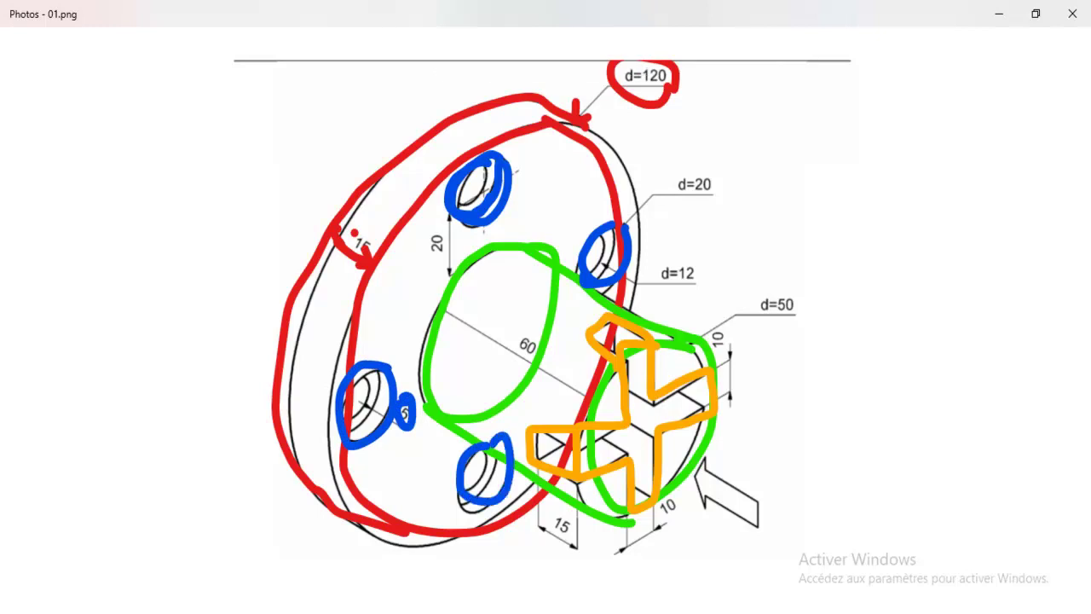
# - Switch to brown, mark each hole's bore and circle the d=12 label
pyautogui.click(458, 56)
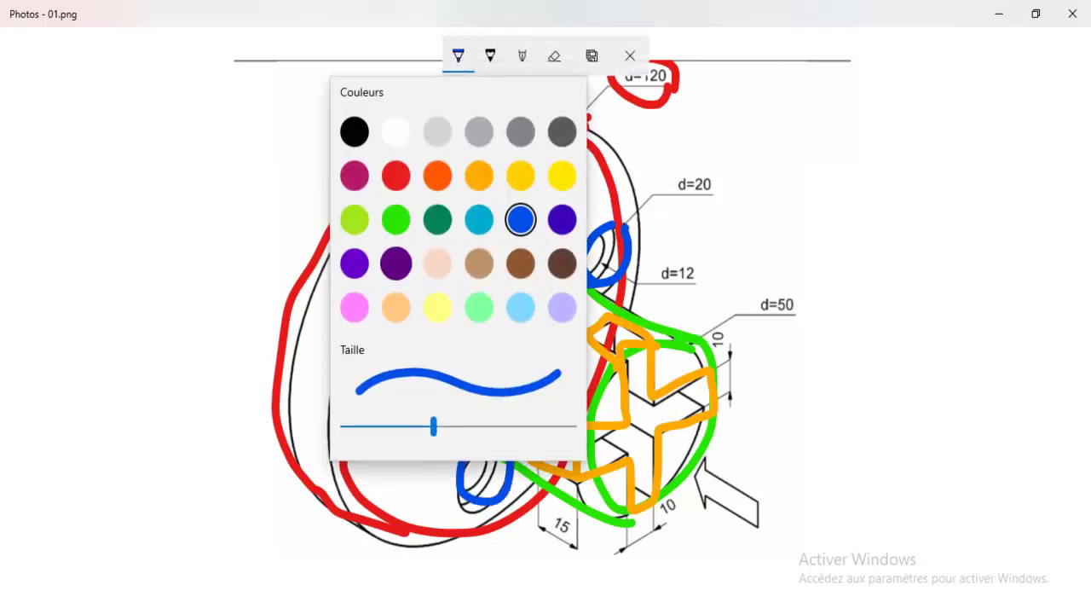
pyautogui.click(396, 219)
pyautogui.click(458, 56)
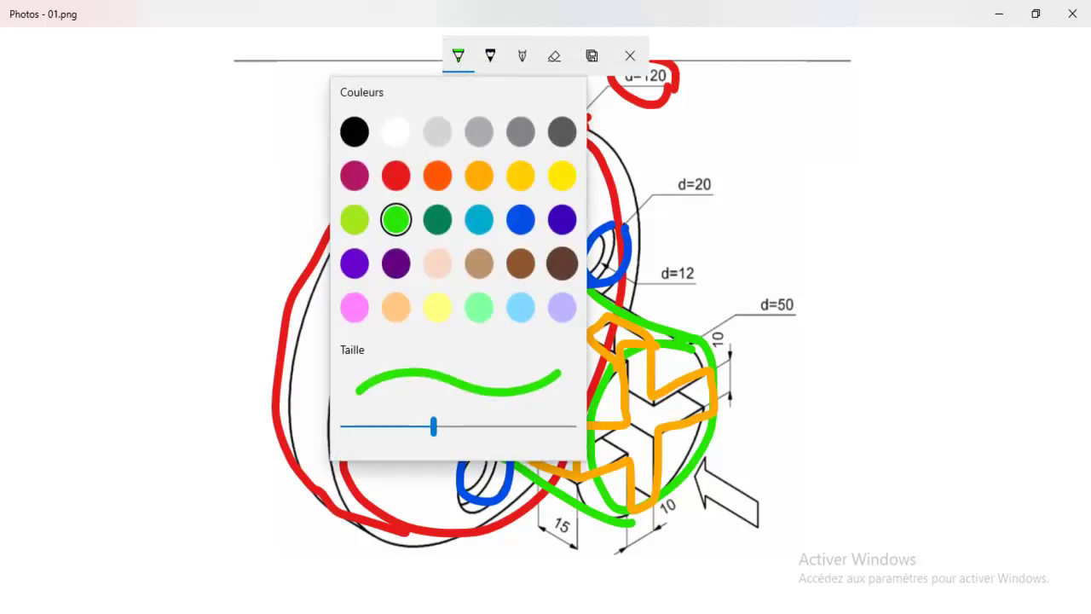
pyautogui.click(458, 56)
pyautogui.moveTo(368, 378)
pyautogui.mouseDown()
pyautogui.moveTo(356, 403)
pyautogui.moveTo(379, 374)
pyautogui.mouseUp()
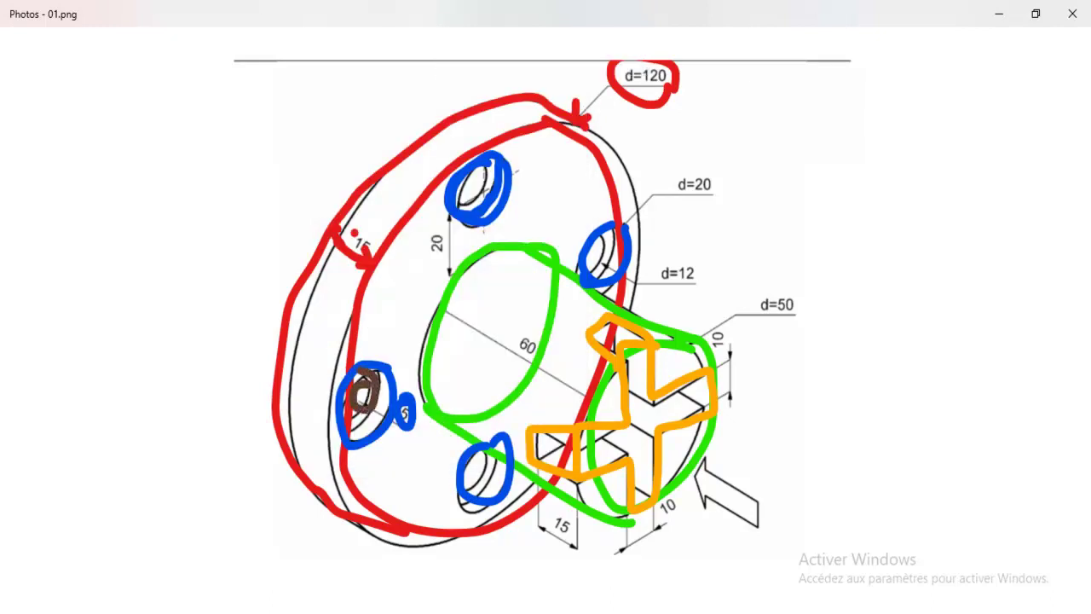
pyautogui.moveTo(650, 283)
pyautogui.mouseDown()
pyautogui.moveTo(682, 259)
pyautogui.moveTo(708, 281)
pyautogui.moveTo(682, 257)
pyautogui.mouseUp()
pyautogui.moveTo(603, 237); pyautogui.dragTo(596, 261)
pyautogui.moveTo(488, 167); pyautogui.dragTo(474, 186)
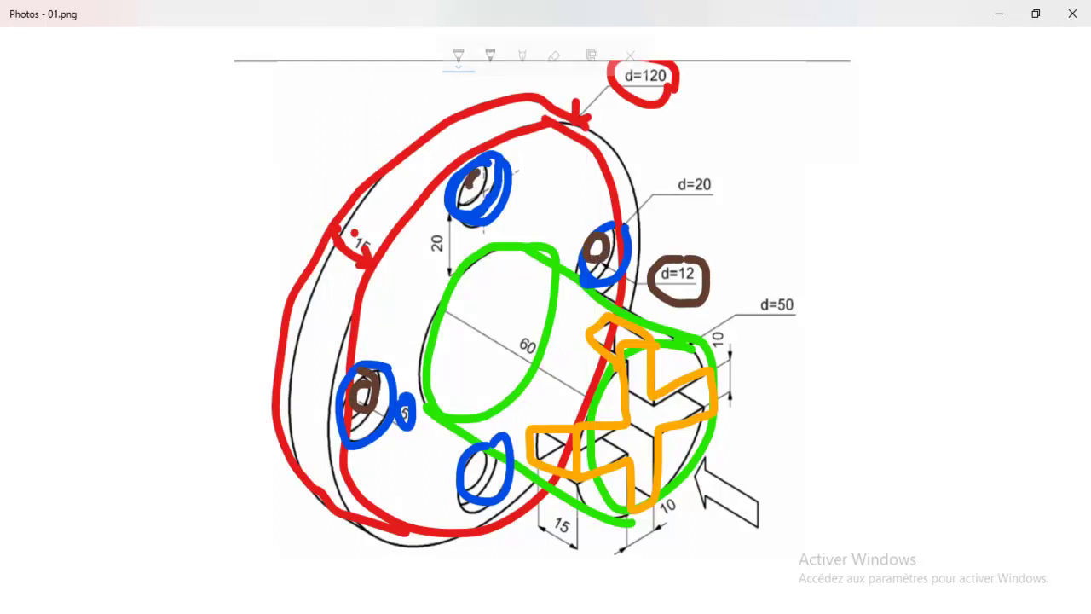
pyautogui.moveTo(489, 457); pyautogui.dragTo(477, 489)
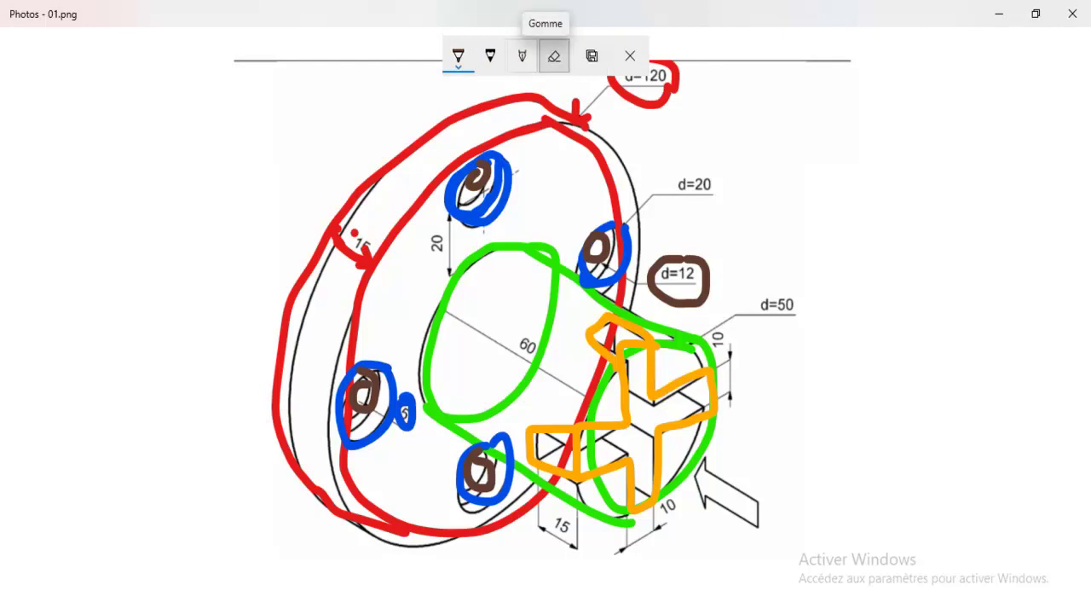
# - Erase the ink strokes and remove every annotation with Supprimer toutes les notes
pyautogui.click(554, 55)
pyautogui.moveTo(677, 281)
pyautogui.mouseDown()
pyautogui.moveTo(383, 477)
pyautogui.moveTo(358, 171)
pyautogui.mouseUp()
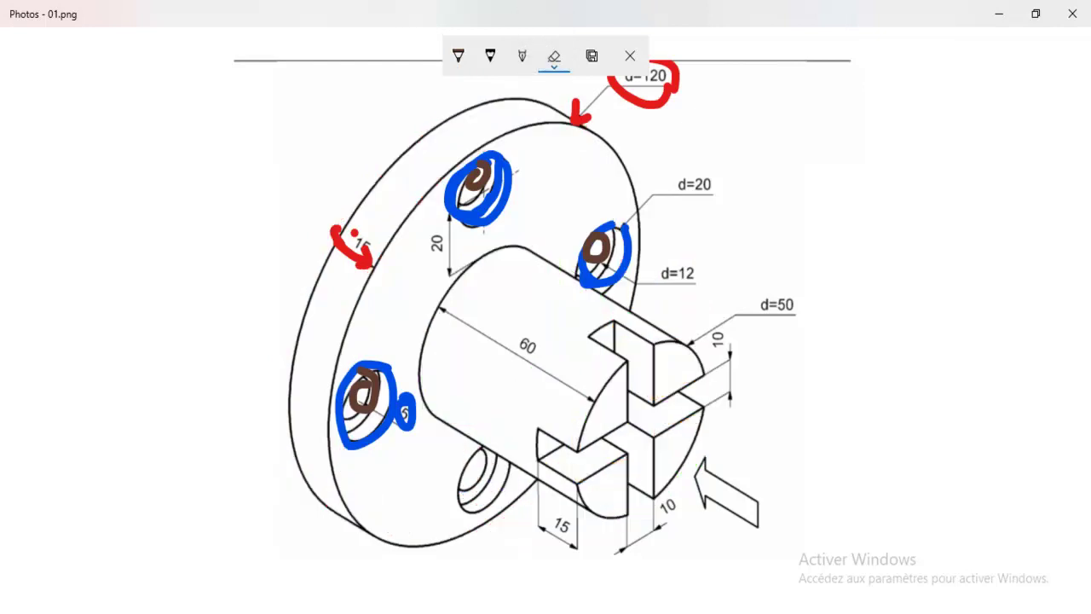
pyautogui.click(554, 55)
pyautogui.click(580, 104)
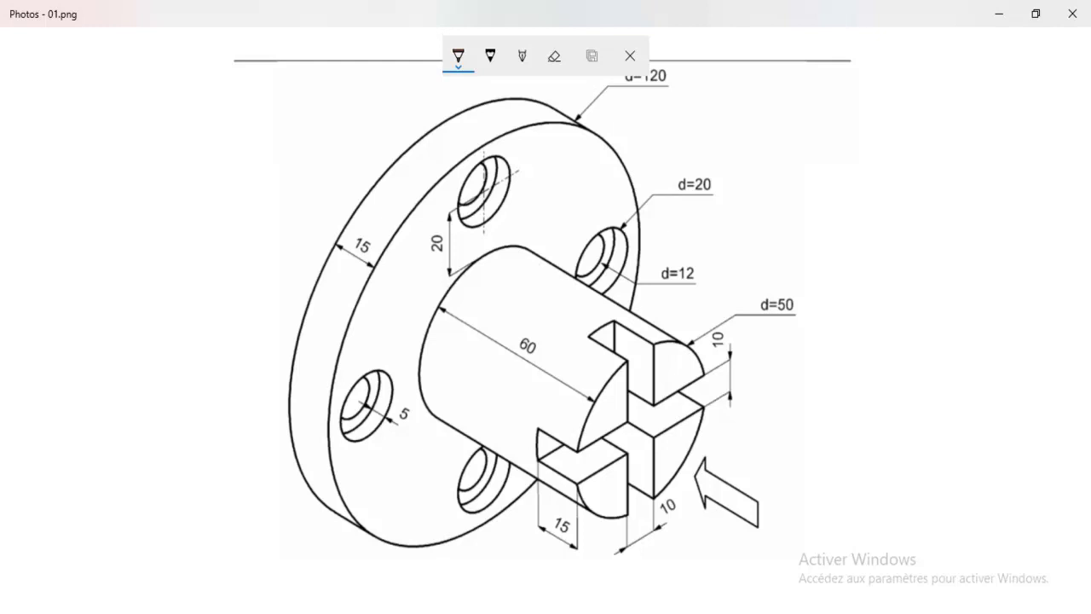
pyautogui.click(664, 86)
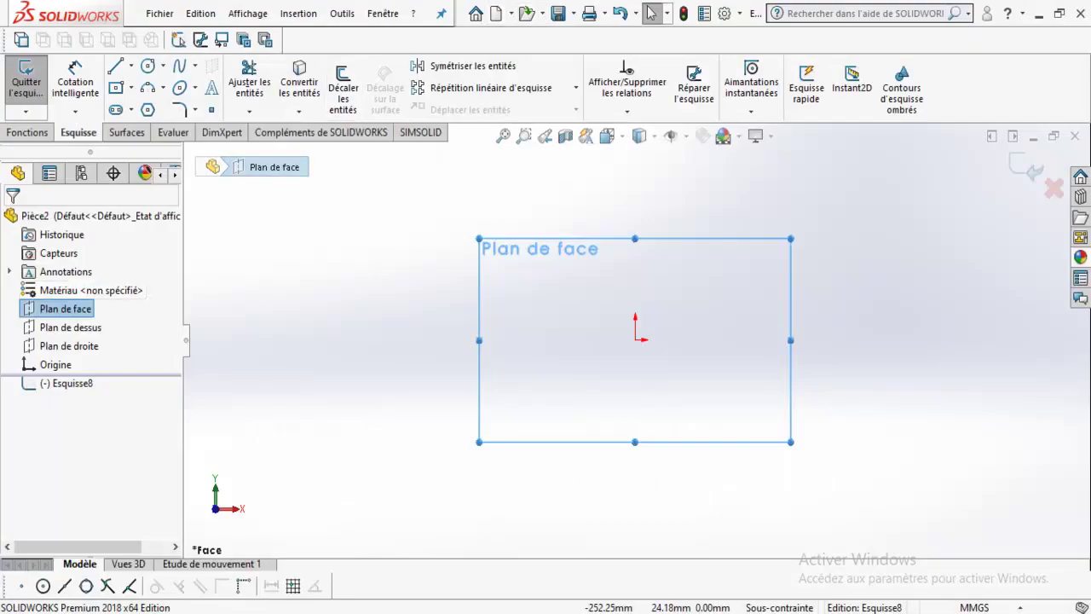
# - Draw a circle centred on the origin and dimension its diameter to 120
pyautogui.click(148, 66)
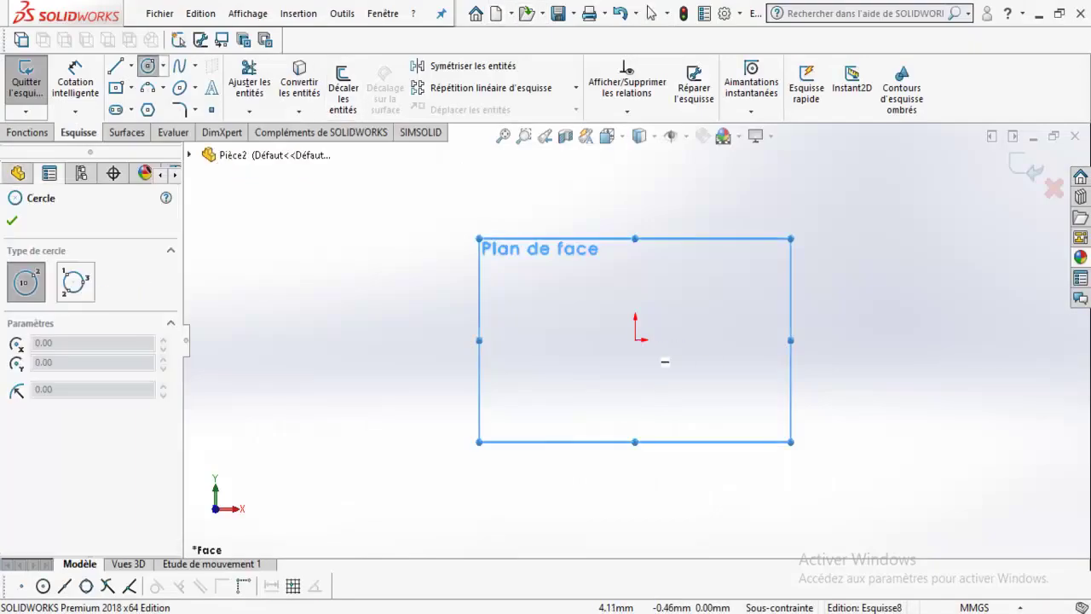
pyautogui.click(635, 339)
pyautogui.click(716, 258)
pyautogui.click(75, 82)
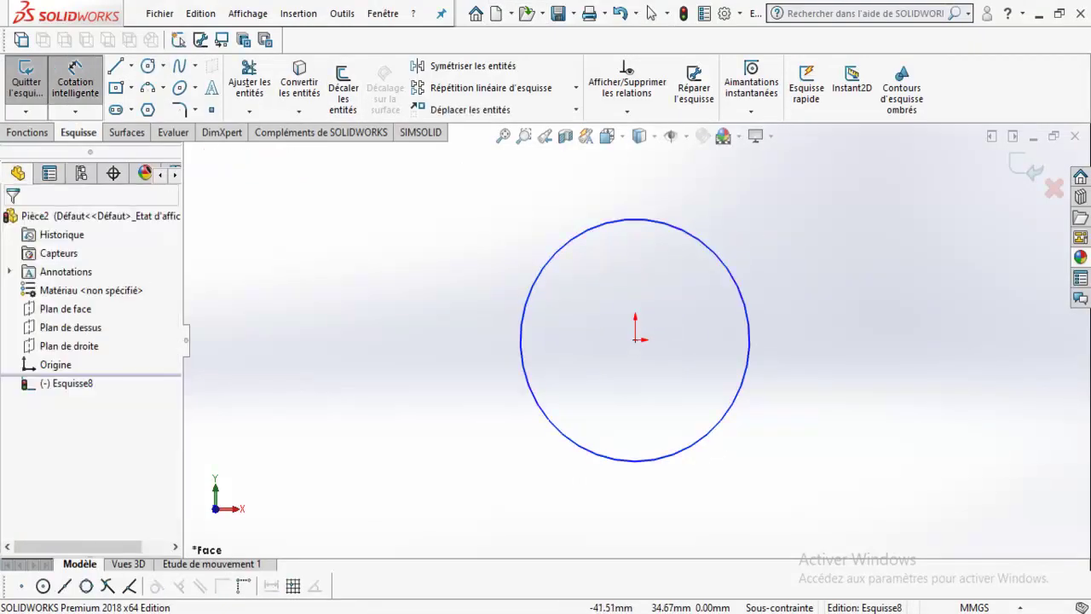
pyautogui.click(522, 341)
pyautogui.click(457, 339)
pyautogui.click(447, 346)
pyautogui.write('120')
pyautogui.press('Return')
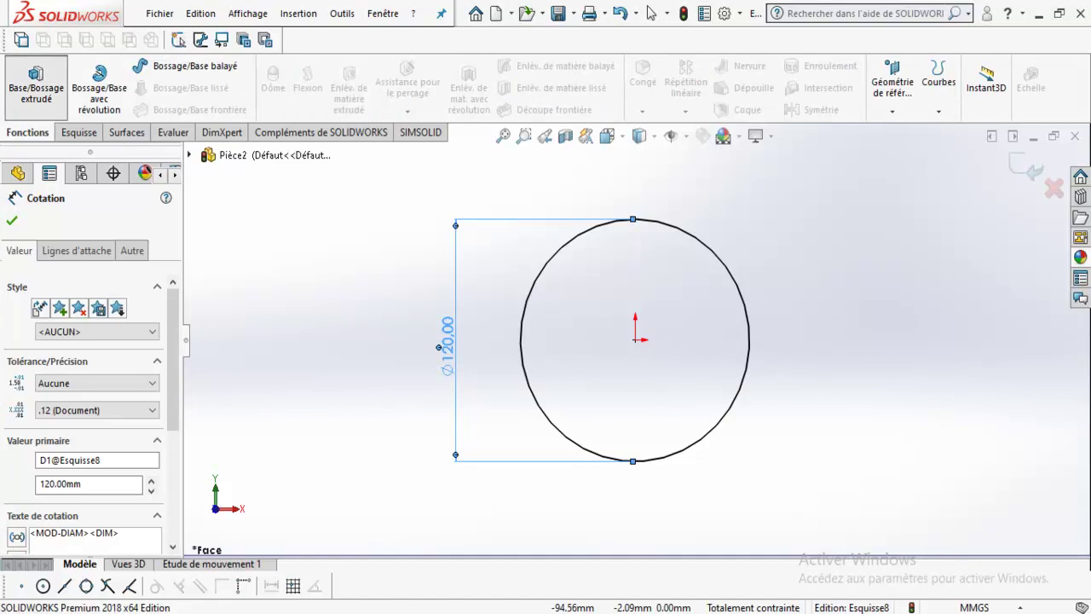
# - Extrude the 120 mm circle 15 mm into the flange disc
pyautogui.click(36, 82)
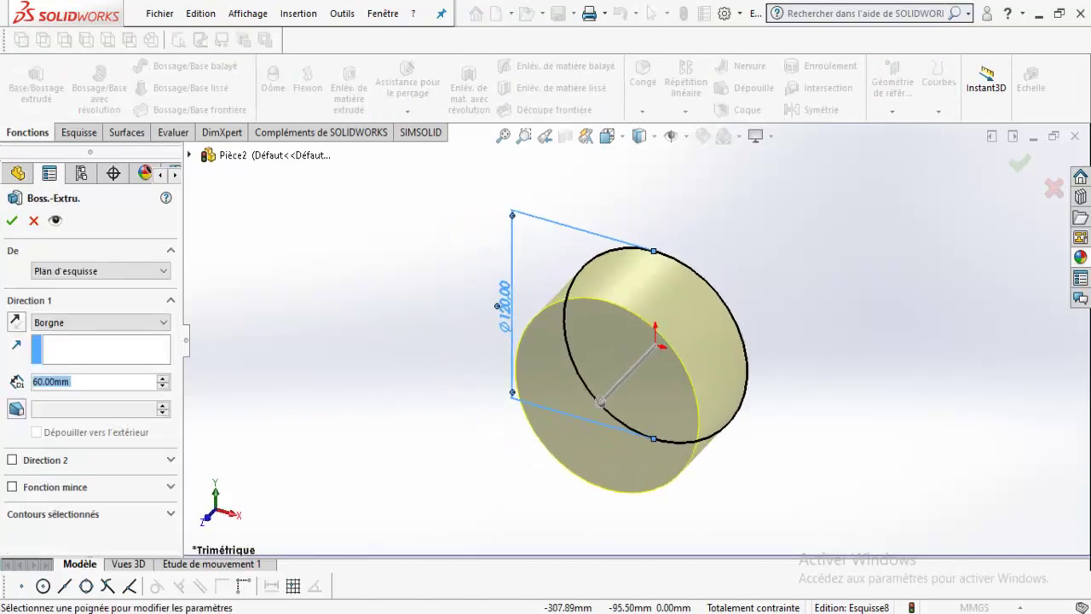
pyautogui.write('15')
pyautogui.press('Return')
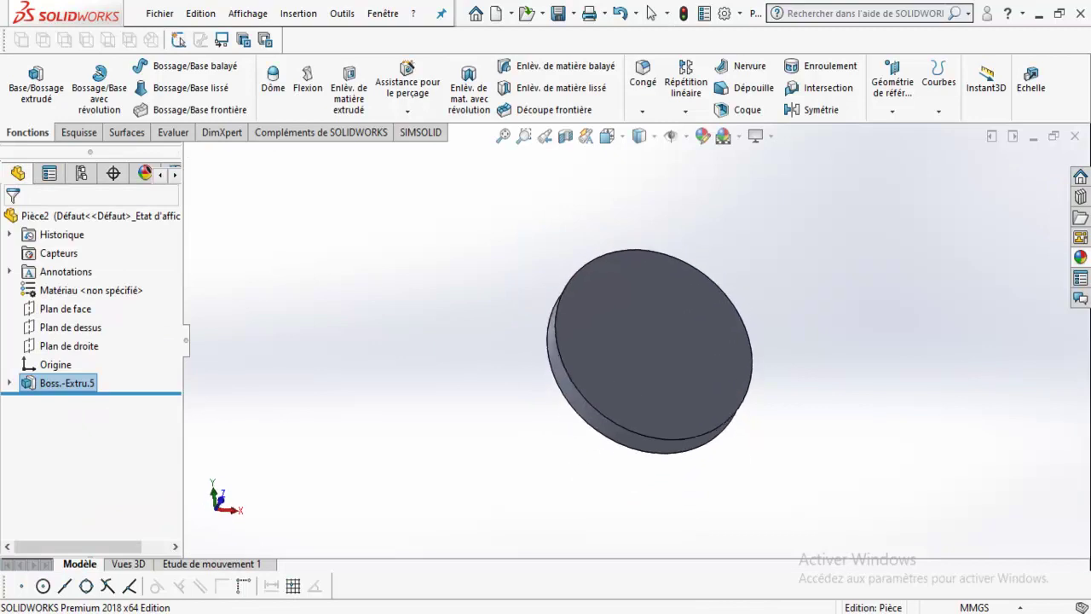
pyautogui.press('Left')
pyautogui.press('Left')
pyautogui.press('Left')
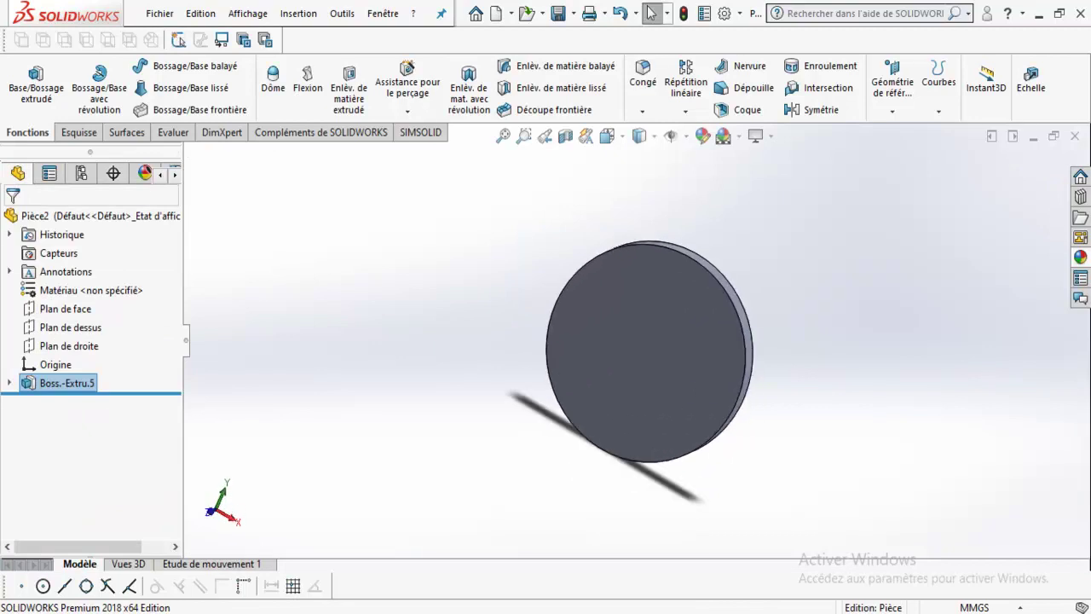
pyautogui.hotkey('alt', 'Tab')
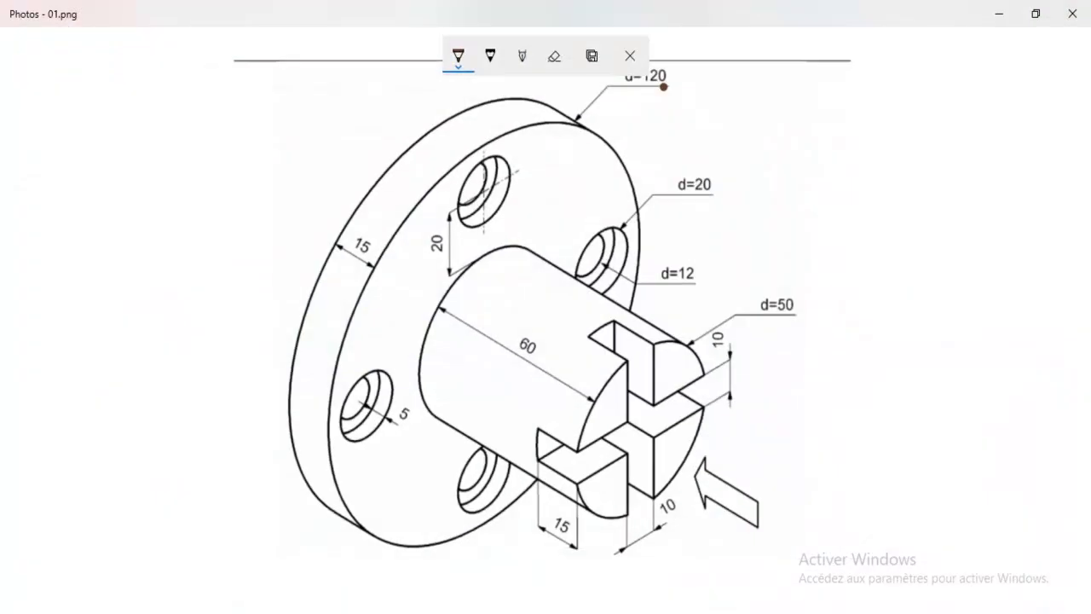
# - With the red pen, circle the d=50 shaft diameter and the 60 shaft length
pyautogui.click(458, 55)
pyautogui.click(395, 173)
pyautogui.click(457, 55)
pyautogui.moveTo(764, 281); pyautogui.dragTo(778, 275)
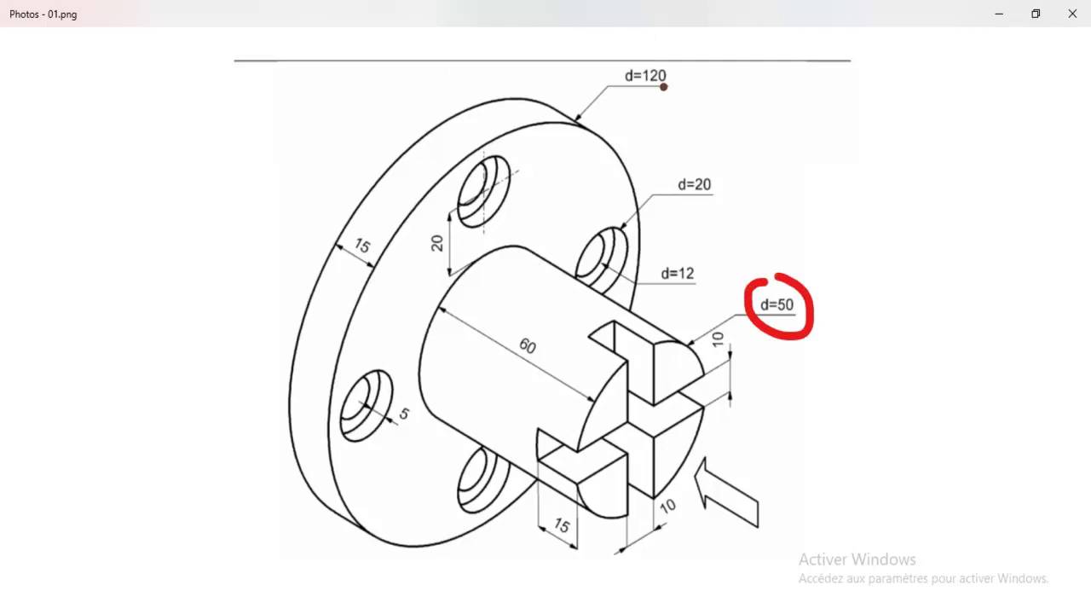
pyautogui.moveTo(532, 324); pyautogui.dragTo(553, 331)
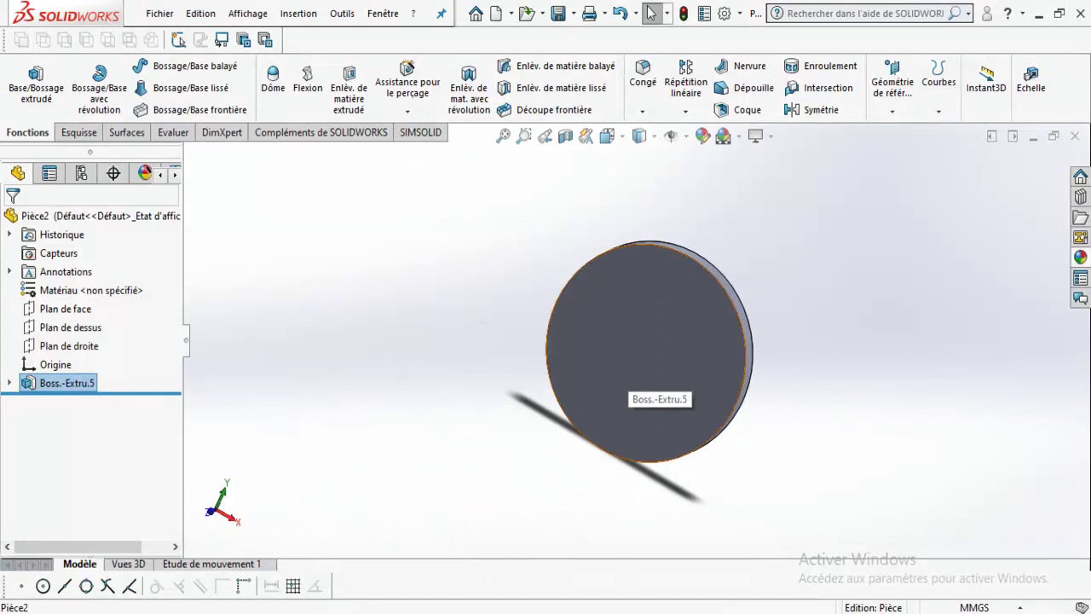
# - Start a new sketch on the flange disc's front face, viewed face-on
pyautogui.click(626, 365)
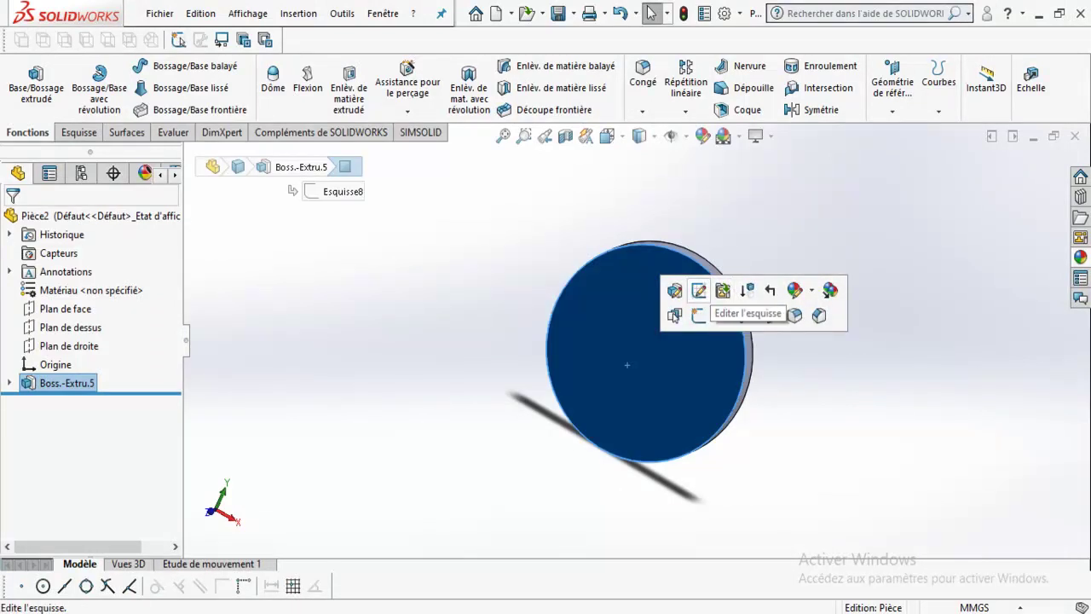
pyautogui.click(699, 291)
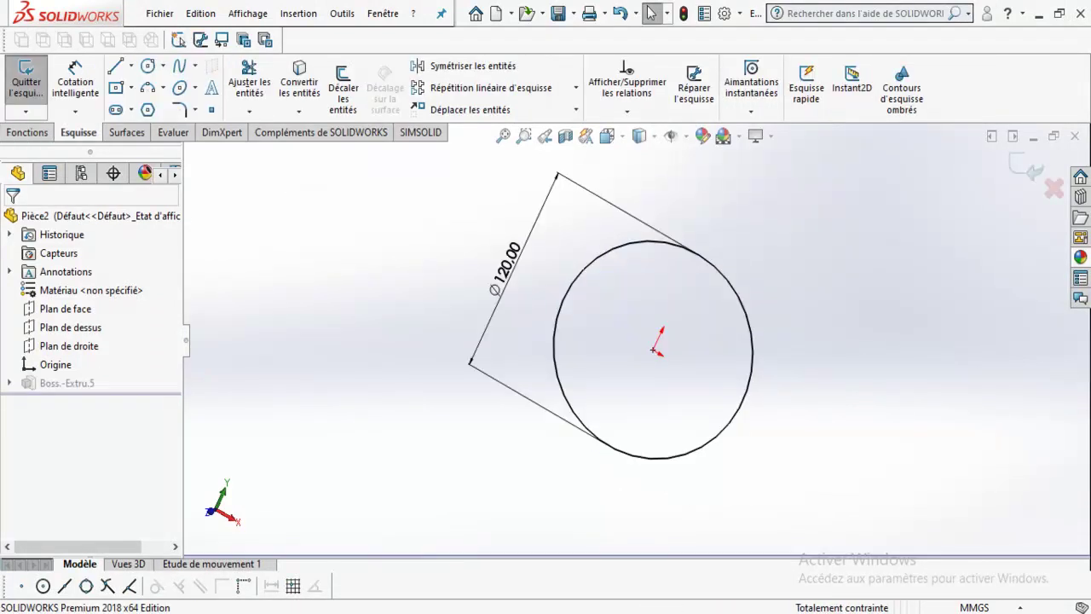
pyautogui.click(1031, 166)
pyautogui.click(699, 264)
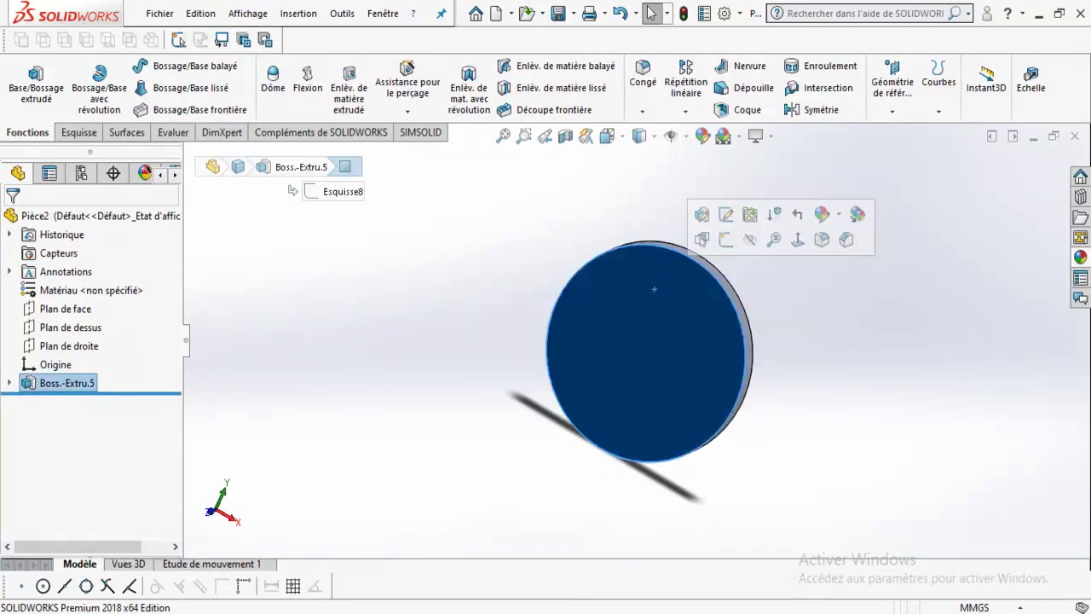
pyautogui.click(726, 240)
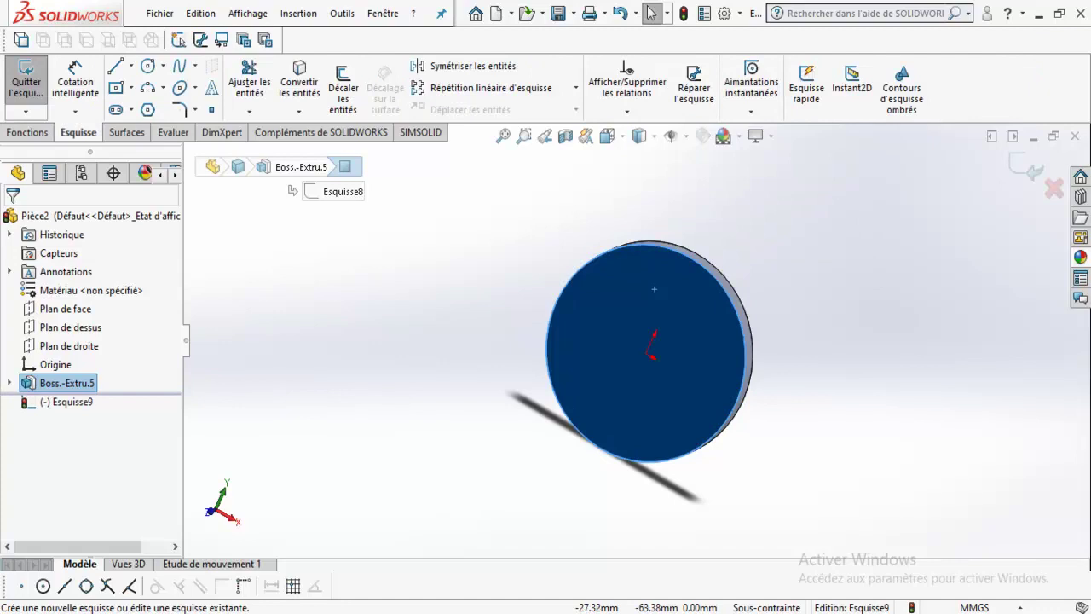
pyautogui.click(606, 136)
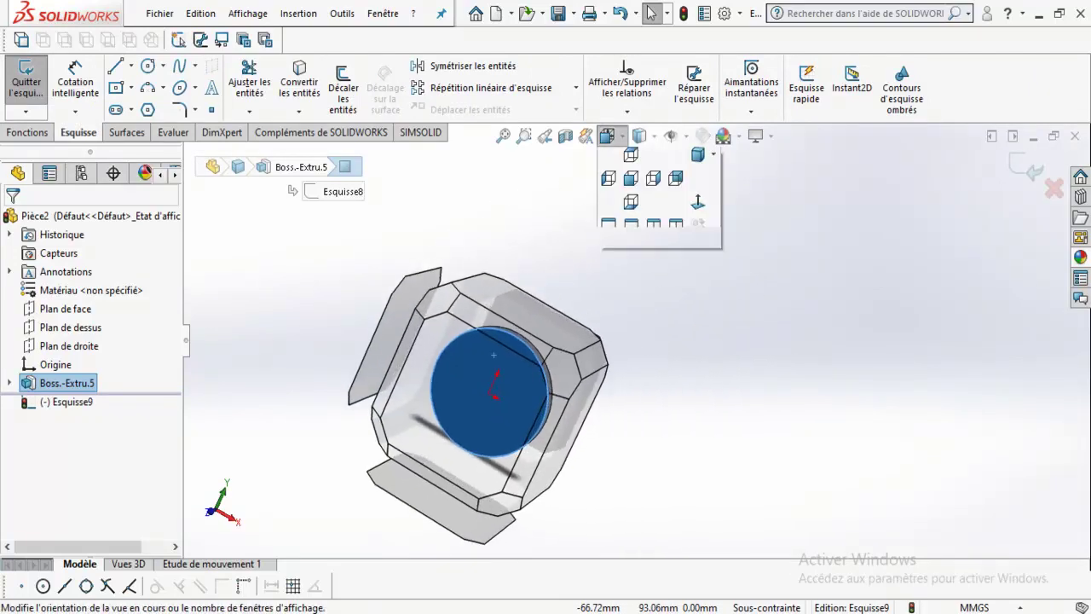
pyautogui.click(698, 231)
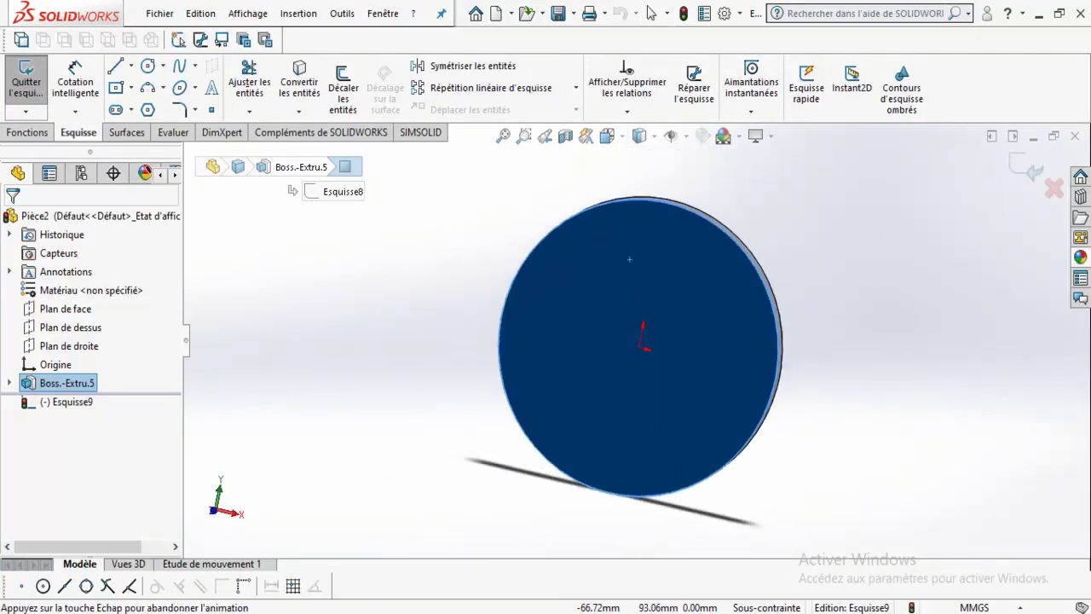
pyautogui.press('space')
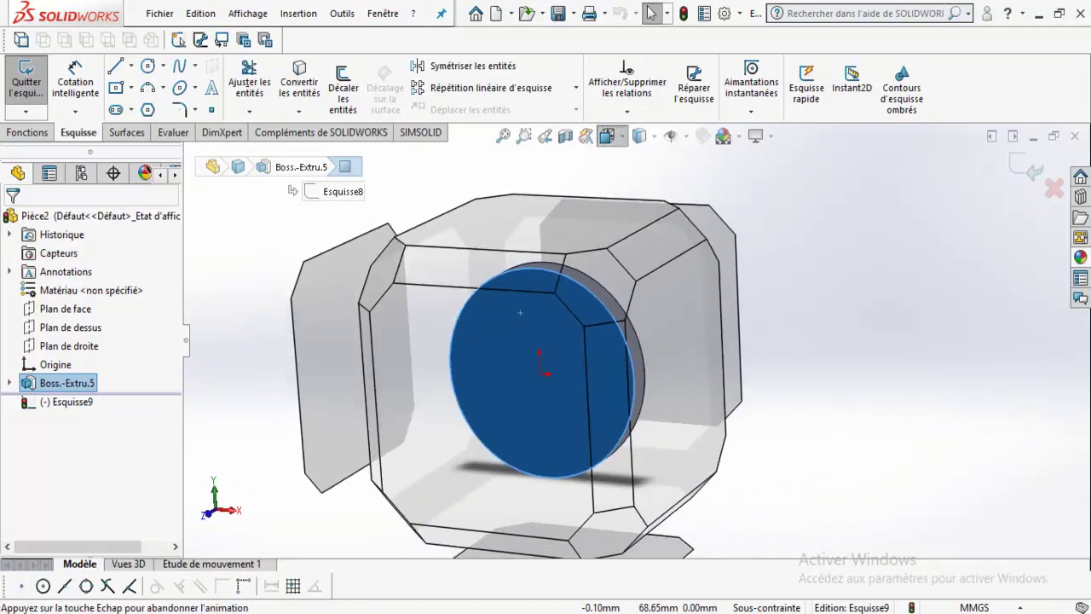
pyautogui.click(602, 240)
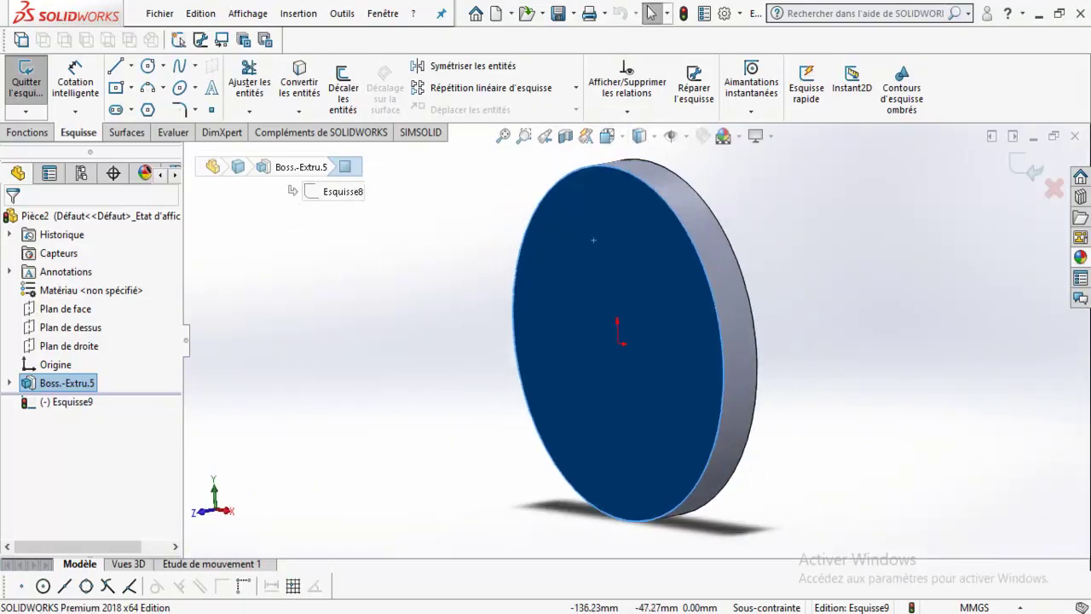
pyautogui.rightClick(75, 401)
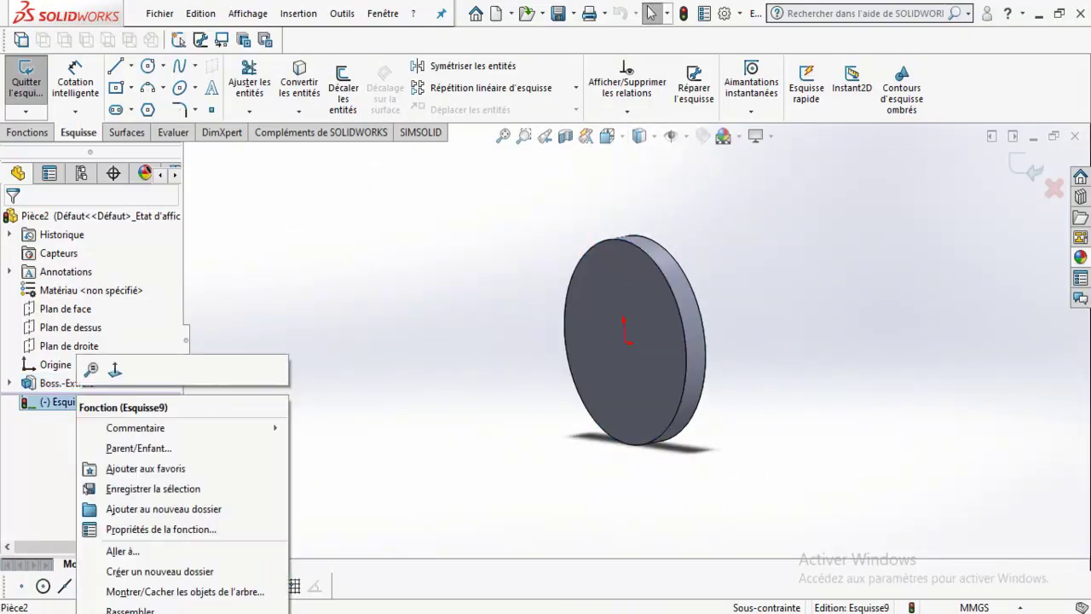
pyautogui.click(115, 369)
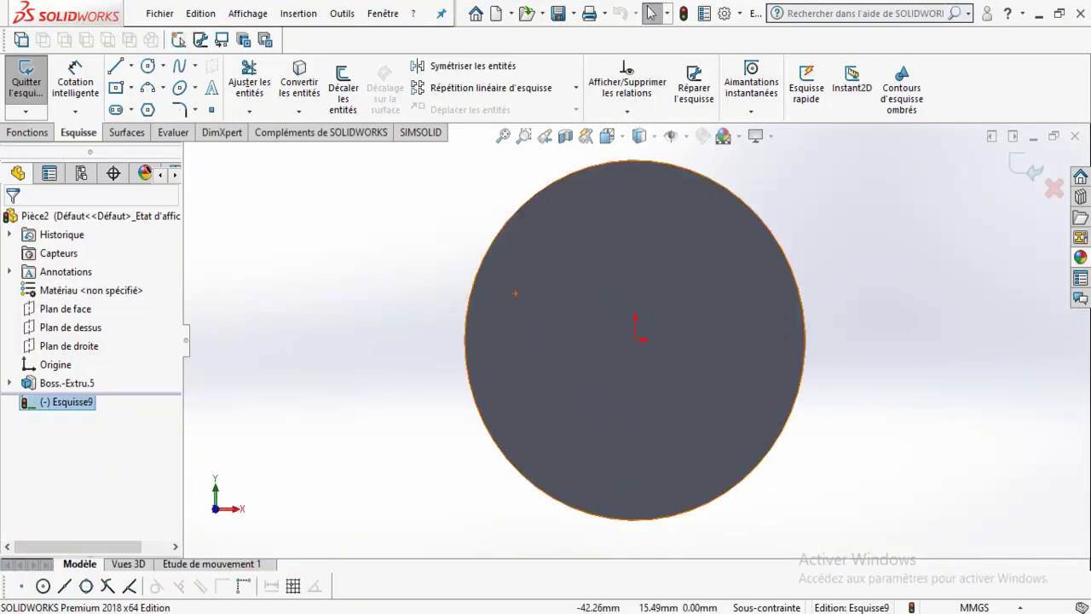
pyautogui.click(576, 267)
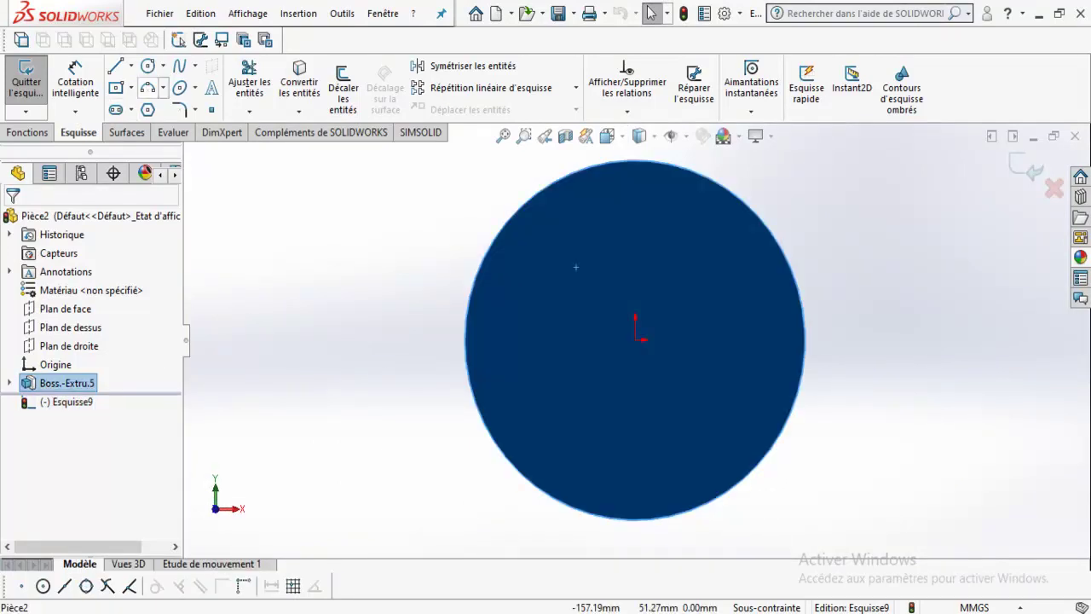
# - Draw a centre-radius circle on the origin and dimension it to Ø50
pyautogui.click(162, 66)
pyautogui.click(178, 87)
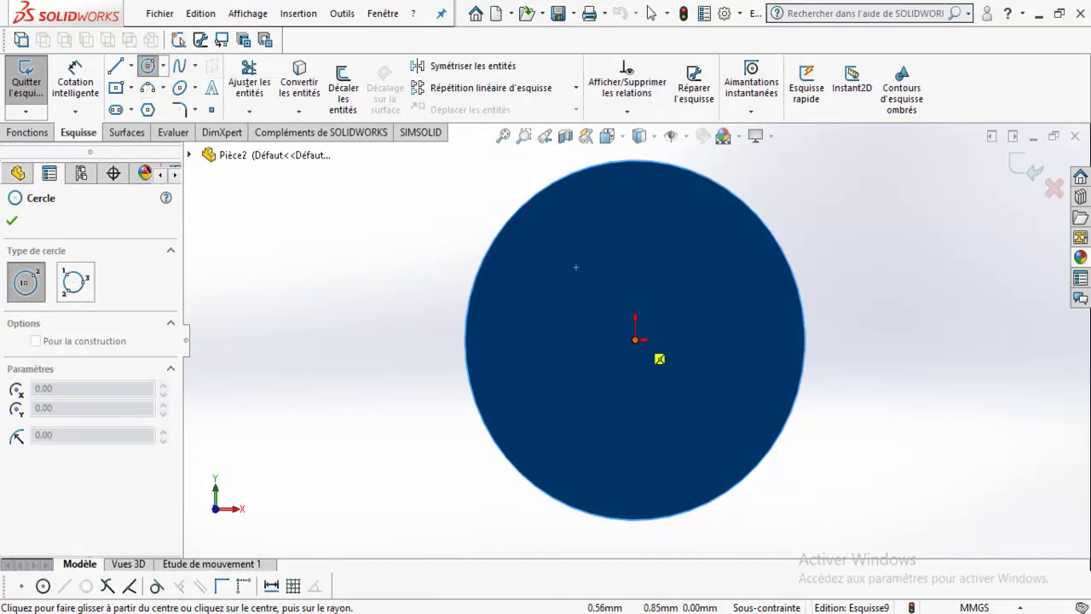
pyautogui.click(635, 339)
pyautogui.click(706, 268)
pyautogui.click(75, 81)
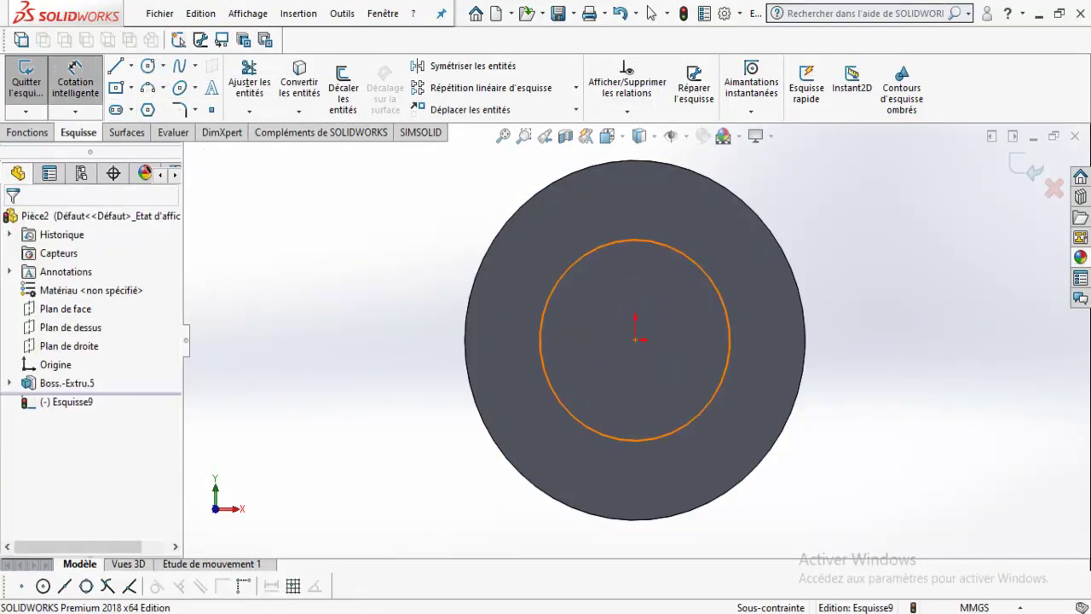
pyautogui.click(568, 272)
pyautogui.click(366, 294)
pyautogui.write('50')
pyautogui.press('Return')
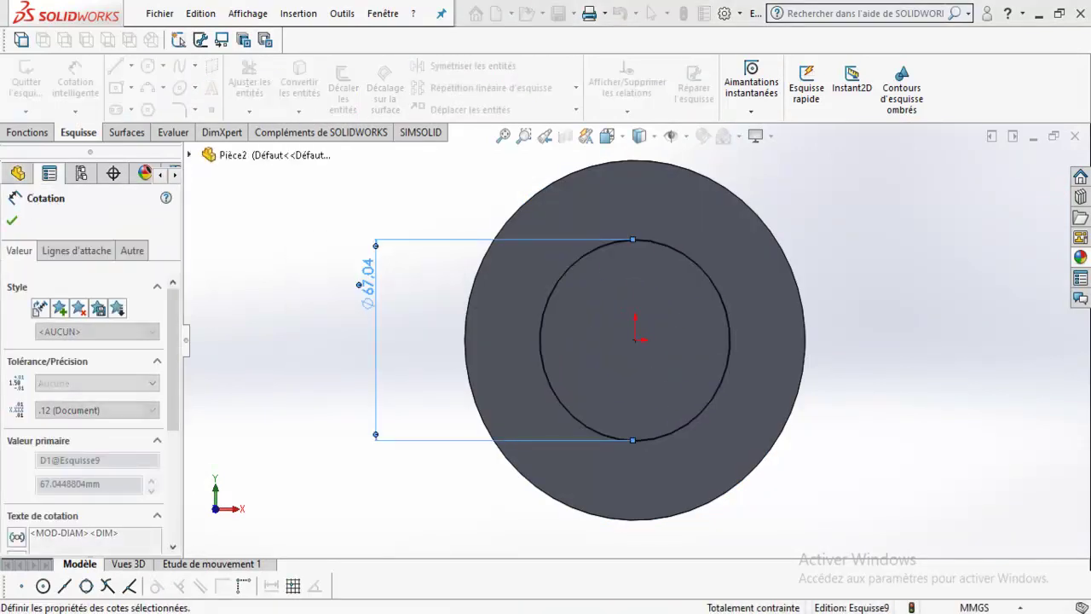
# - Extrude the Ø50 circle 60 mm as the shaft
pyautogui.click(27, 132)
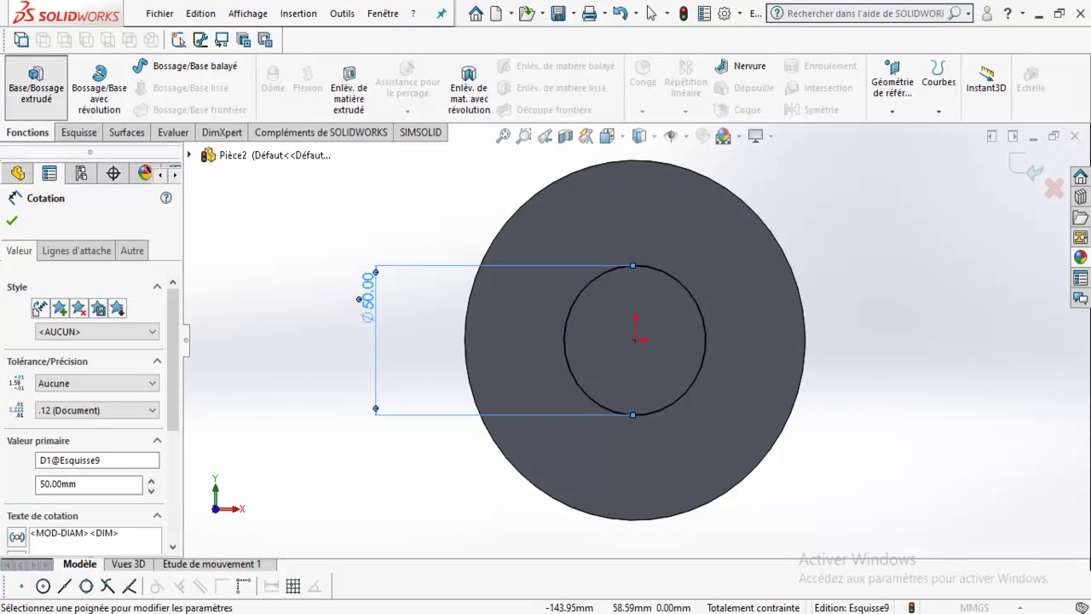
pyautogui.click(36, 85)
pyautogui.write('60')
pyautogui.press('Return')
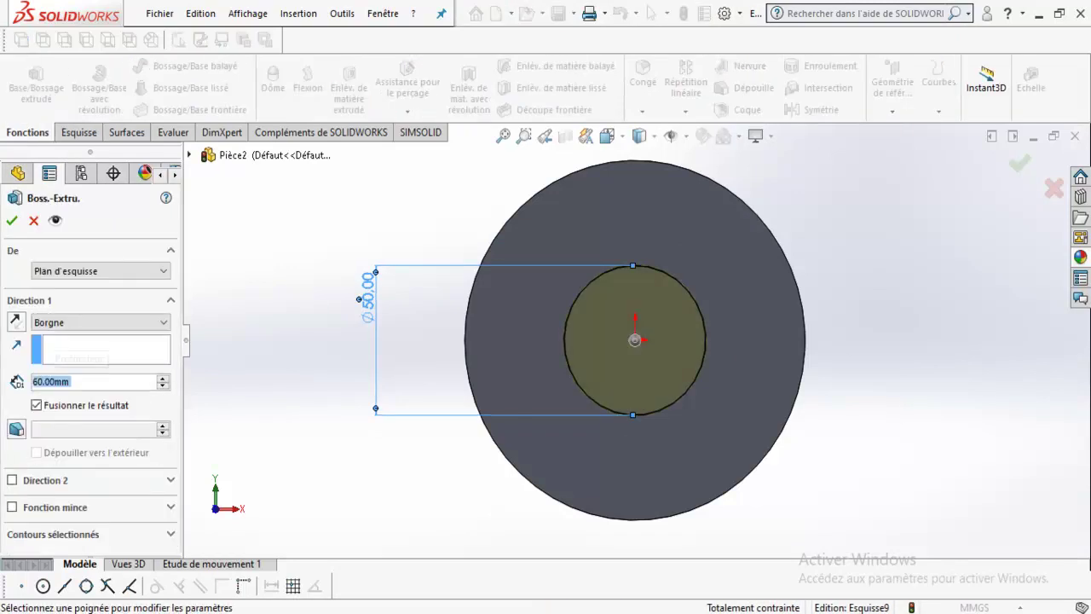
pyautogui.press('Return')
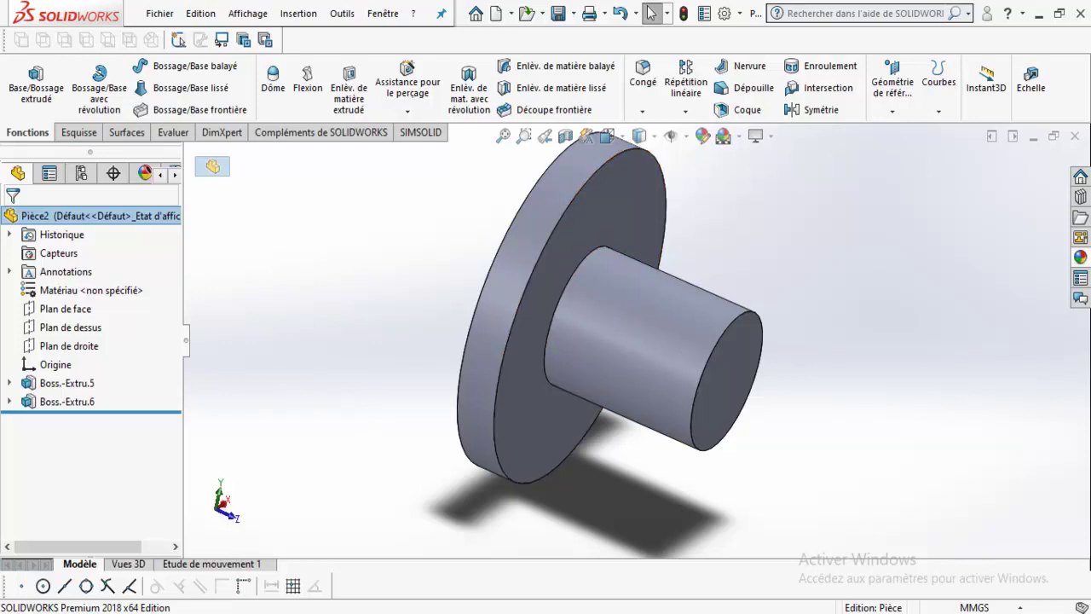
# - Delete the flange and shaft extrude features Boss.-Extru.5 and Boss.-Extru.6
pyautogui.click(66, 402)
pyautogui.click(67, 383)
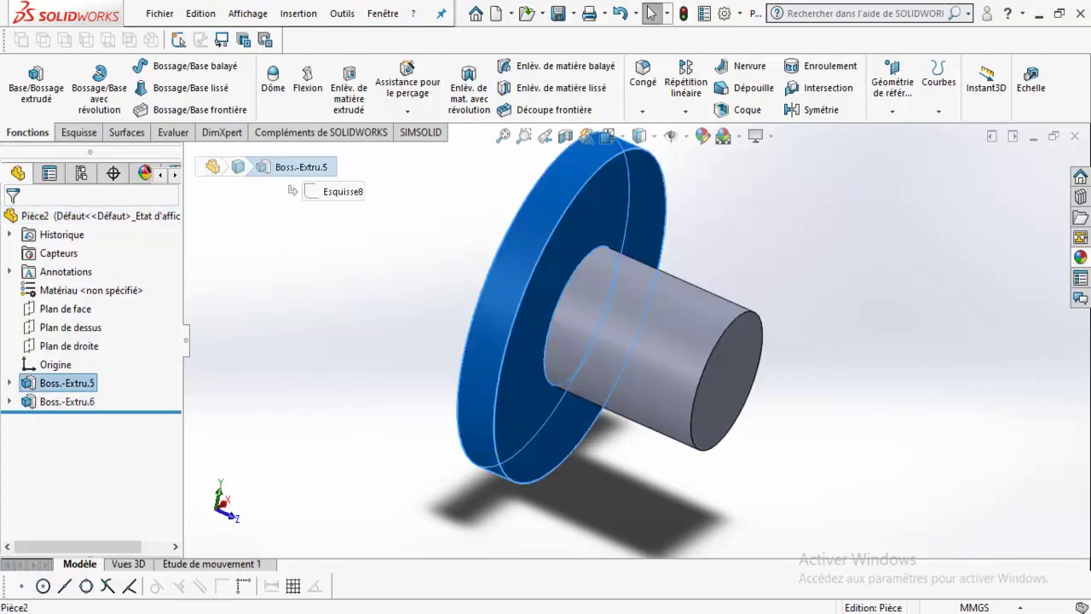
pyautogui.press('Escape')
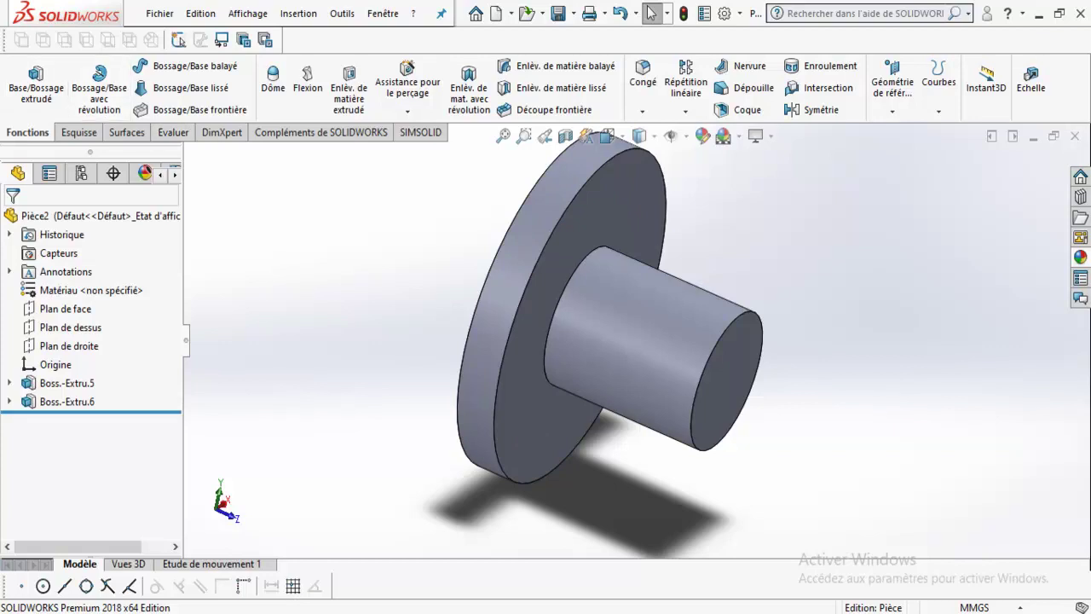
pyautogui.scroll(3, 644, 316)
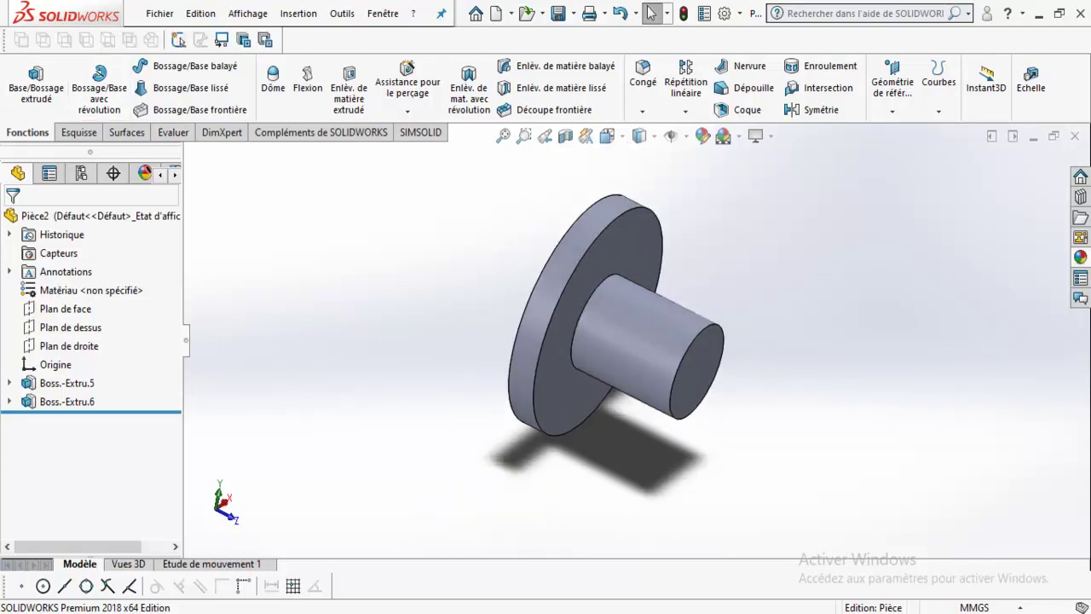
pyautogui.click(66, 402)
pyautogui.click(67, 383)
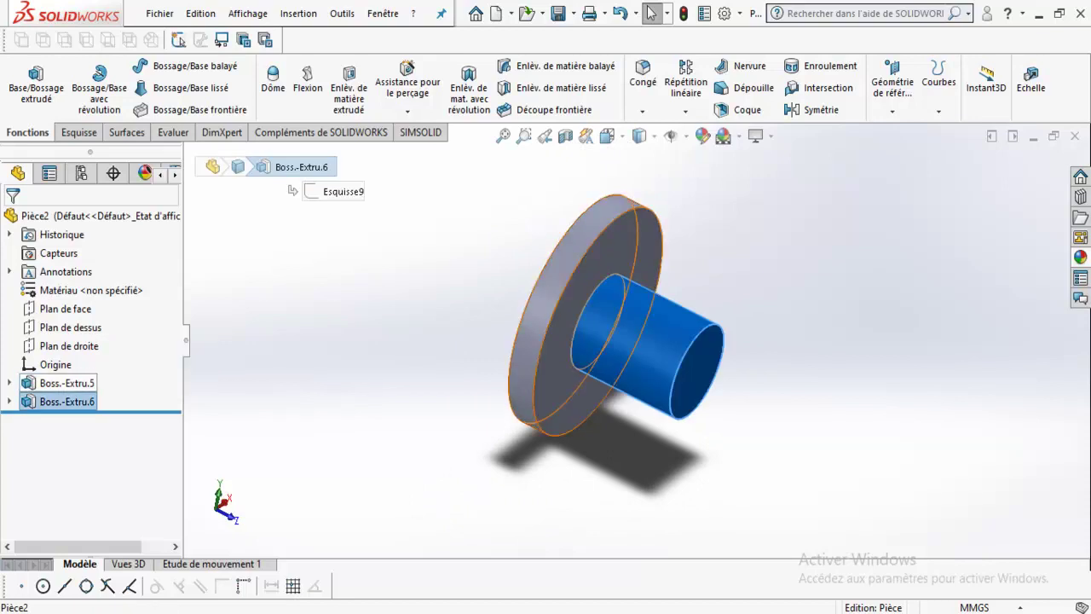
pyautogui.click(135, 331)
pyautogui.press('Delete')
pyautogui.press('Return')
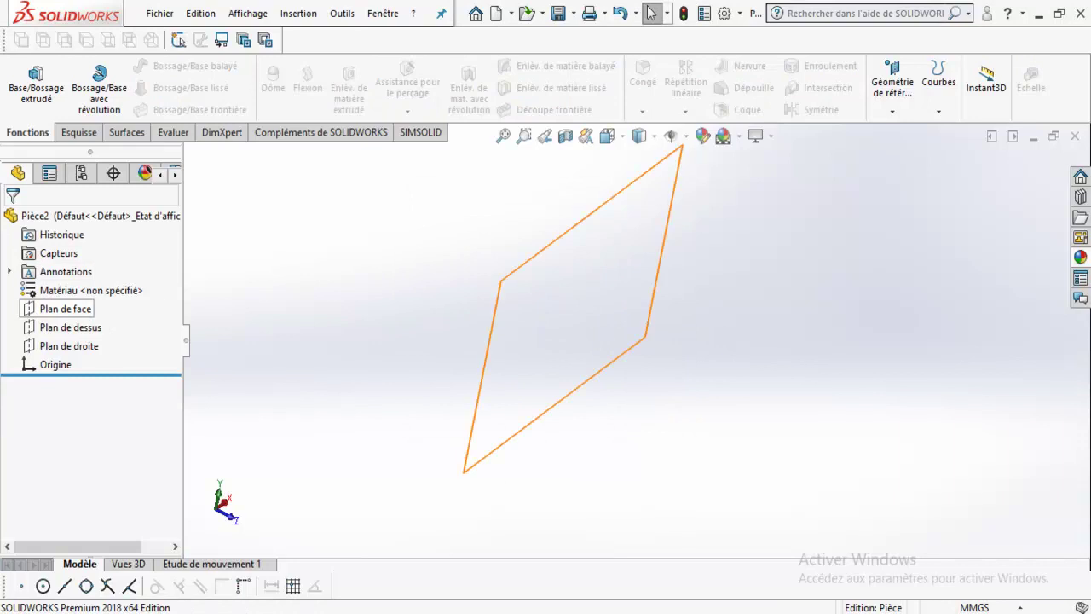
# - Start a new sketch on Plan de face
pyautogui.click(65, 309)
pyautogui.click(85, 280)
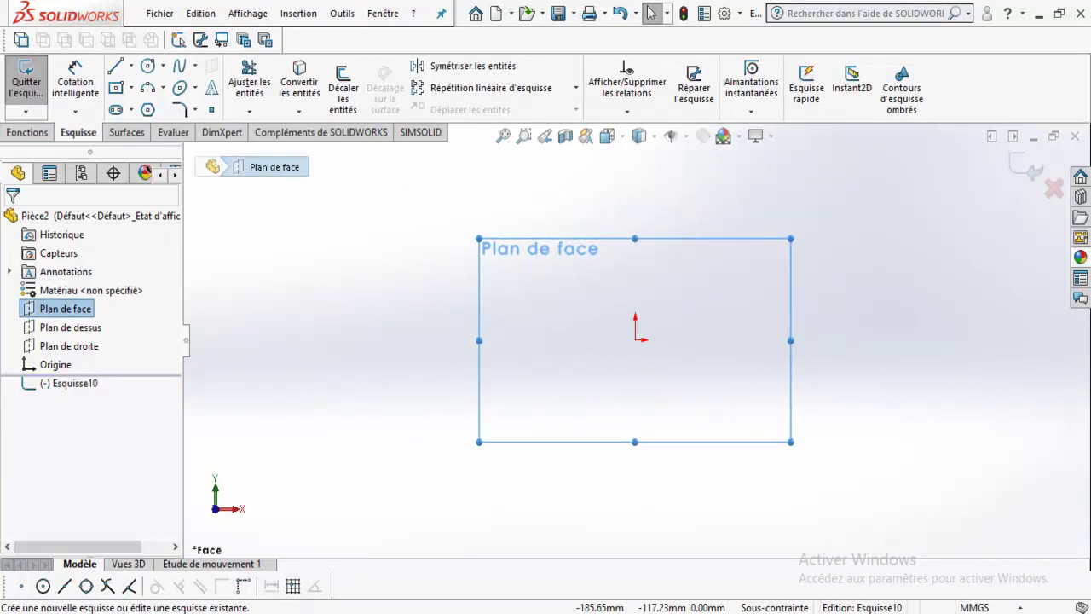
pyautogui.hotkey('alt', 'Tab')
# - Remove the red d=50 and 60 circles with Supprimer toutes les notes
pyautogui.click(554, 56)
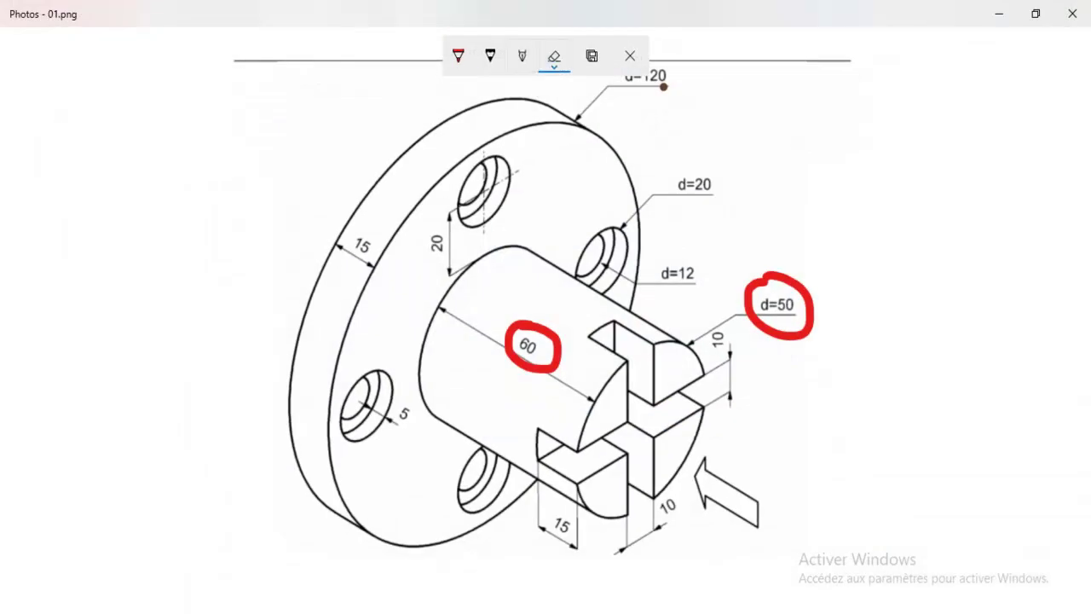
pyautogui.click(555, 55)
pyautogui.click(564, 105)
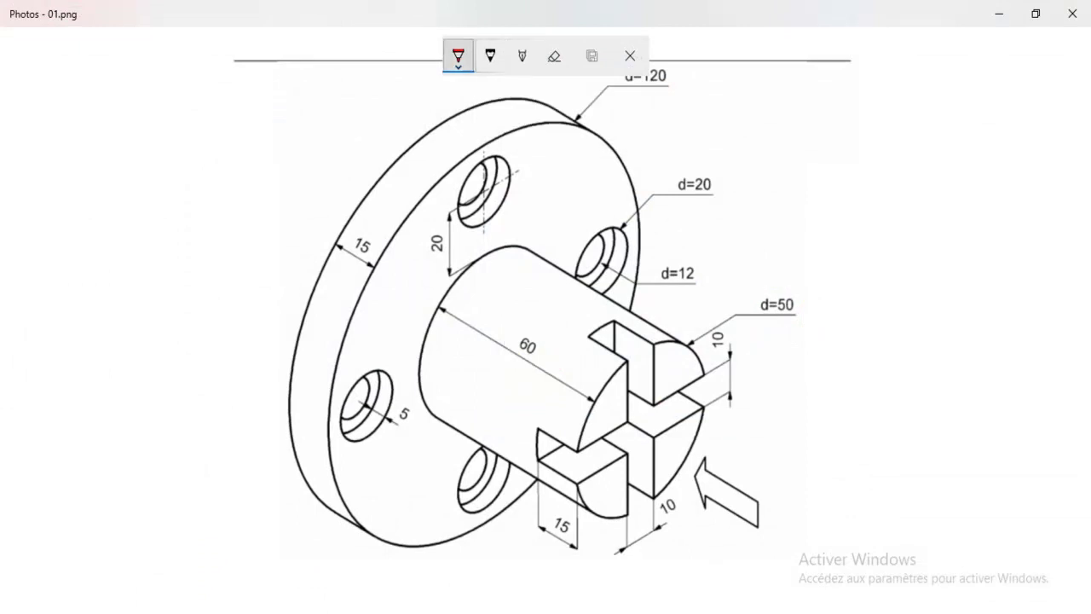
pyautogui.click(458, 55)
pyautogui.click(457, 55)
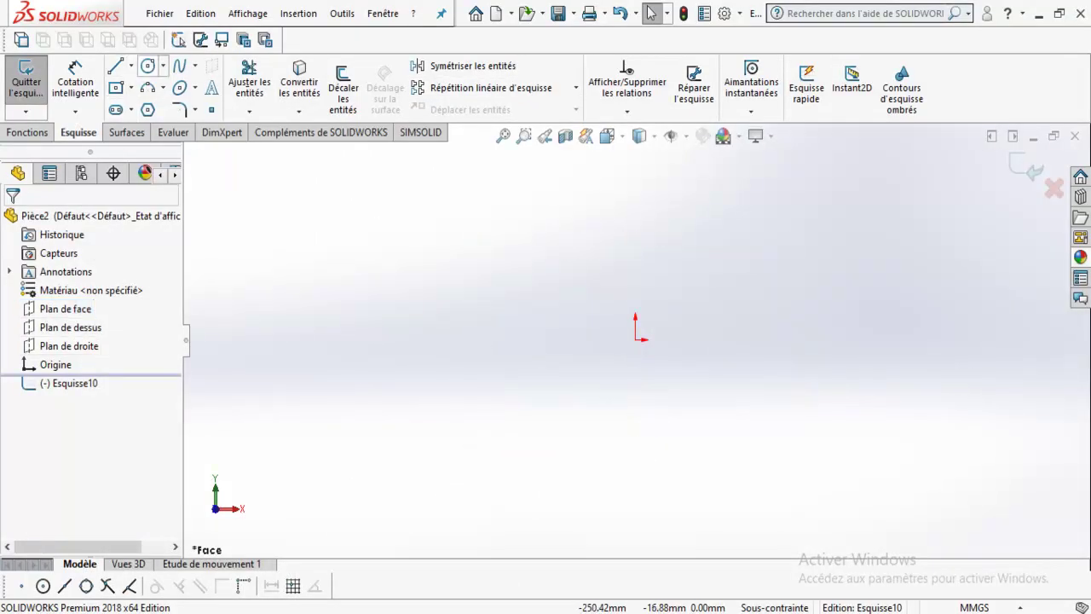
# - Exit the restored Ø50 sketch and extrude it 60 mm from the flange as Boss.-Extru.7
pyautogui.click(148, 66)
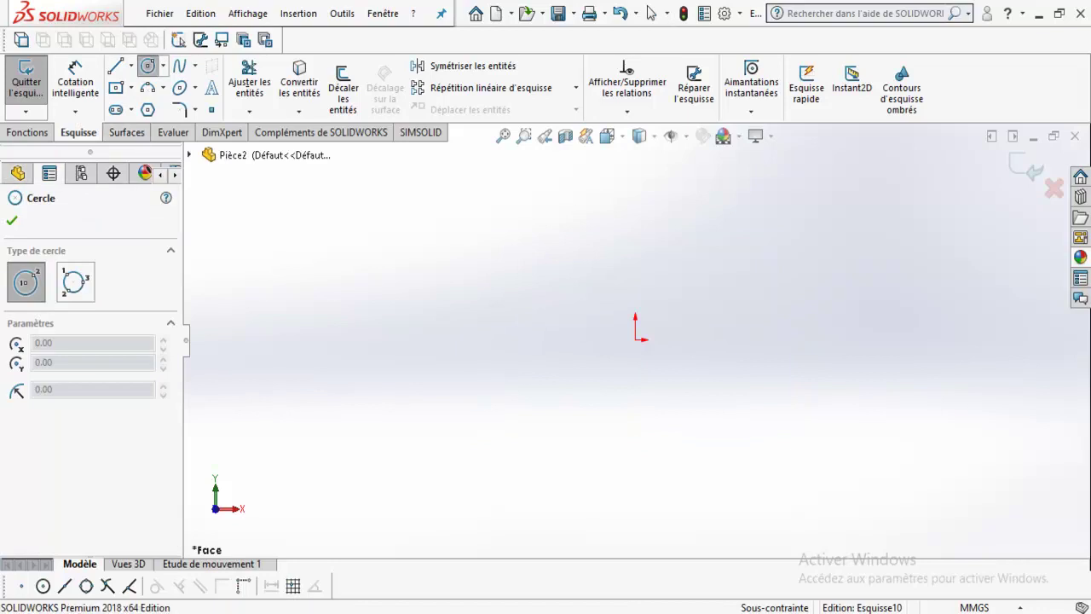
pyautogui.click(398, 264)
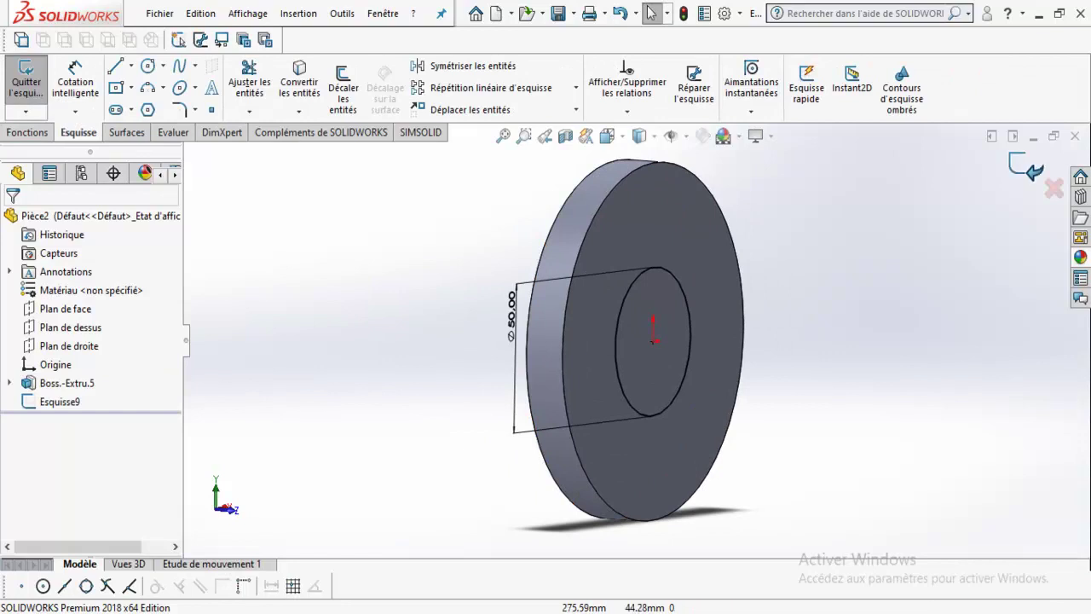
pyautogui.click(25, 80)
pyautogui.click(35, 81)
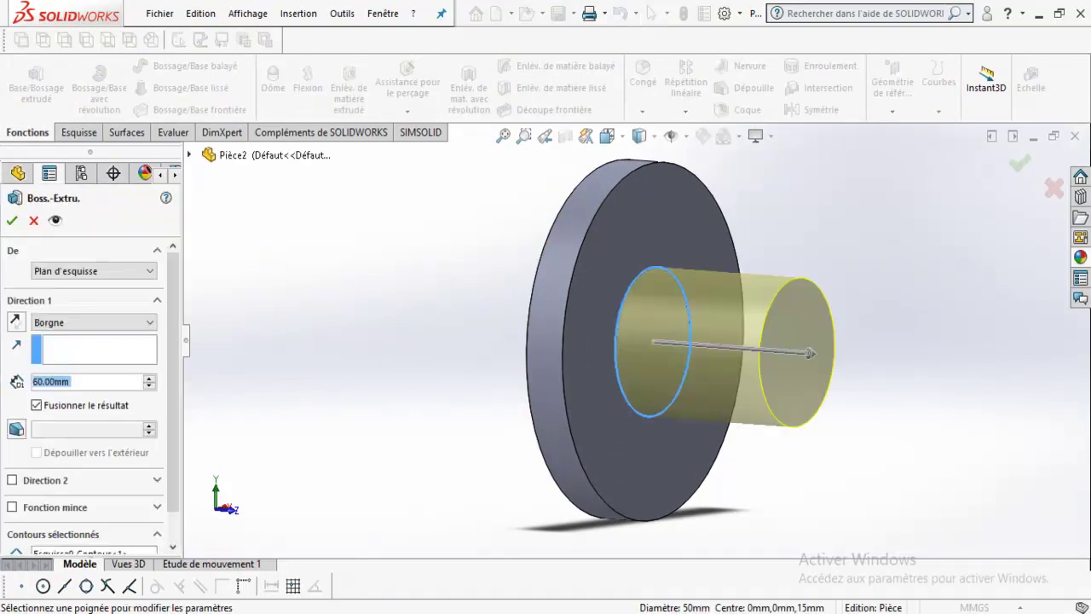
pyautogui.click(1020, 162)
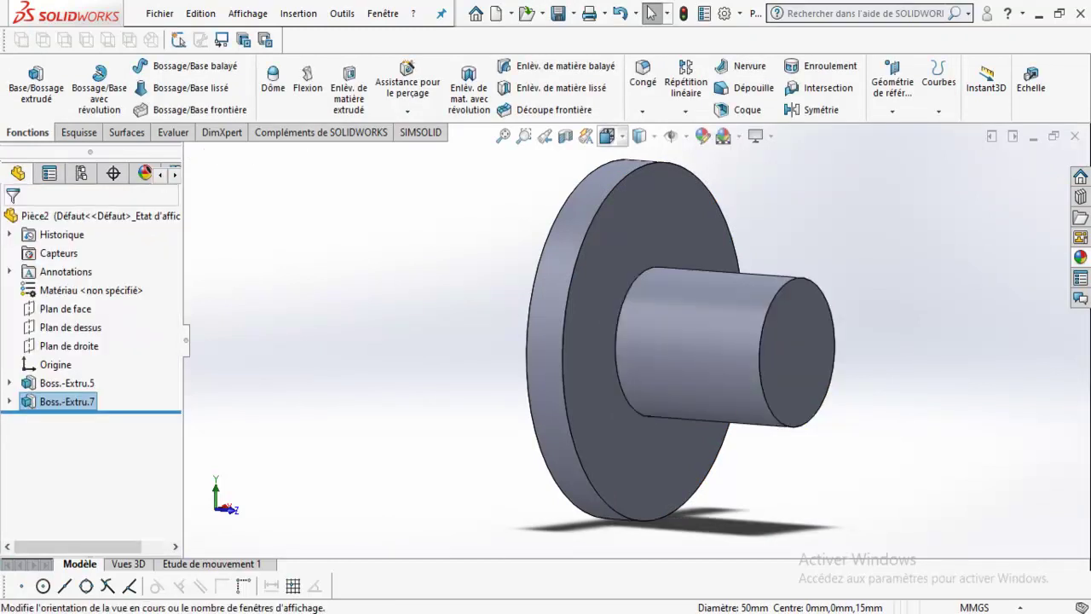
# - Show the part in the Gauche (left) view, fitted to the window
pyautogui.click(607, 136)
pyautogui.click(384, 358)
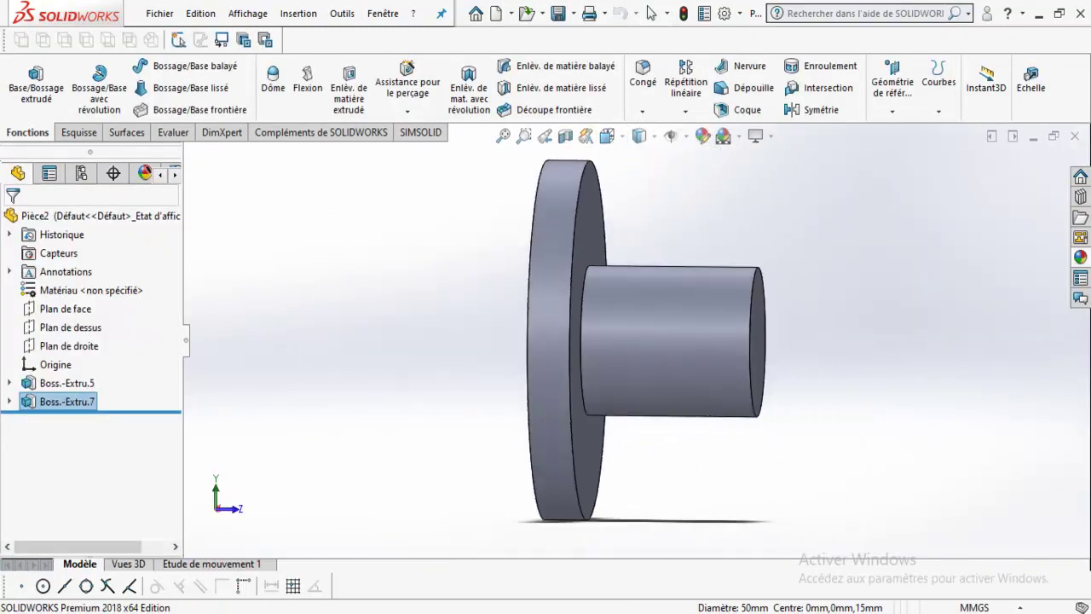
pyautogui.click(607, 136)
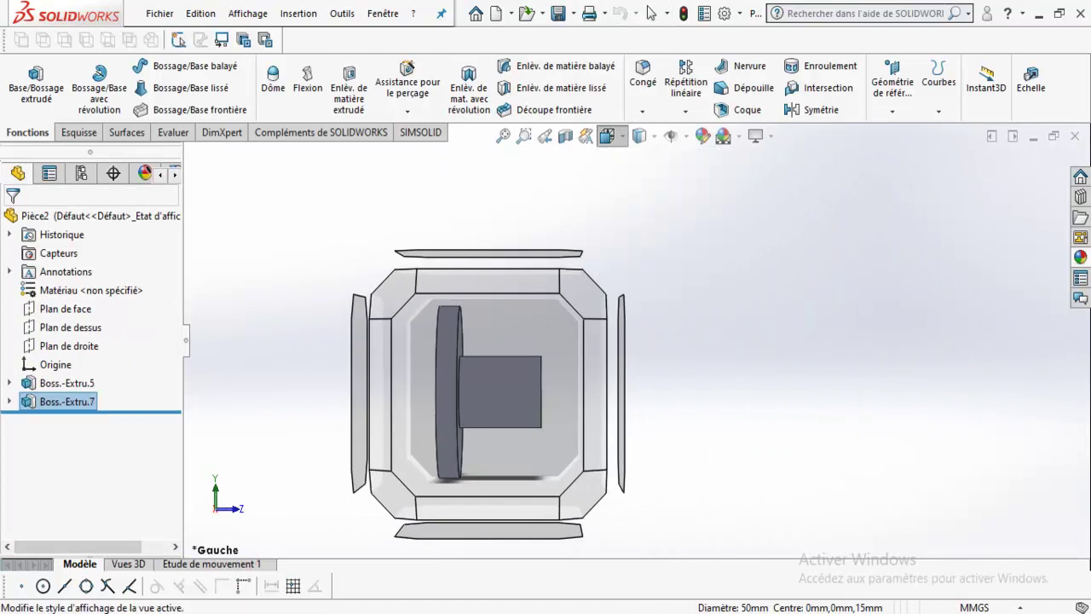
pyautogui.press('f')
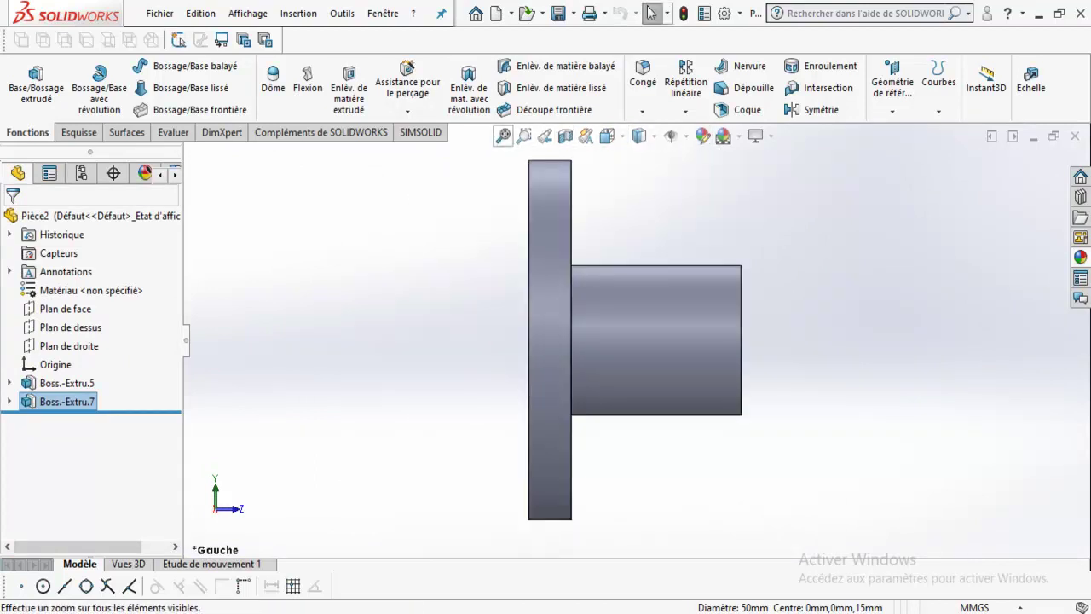
# - Zoom into the flange–shaft junction, refit the whole part, and show display style choices
pyautogui.click(523, 136)
pyautogui.moveTo(491, 205); pyautogui.dragTo(661, 348)
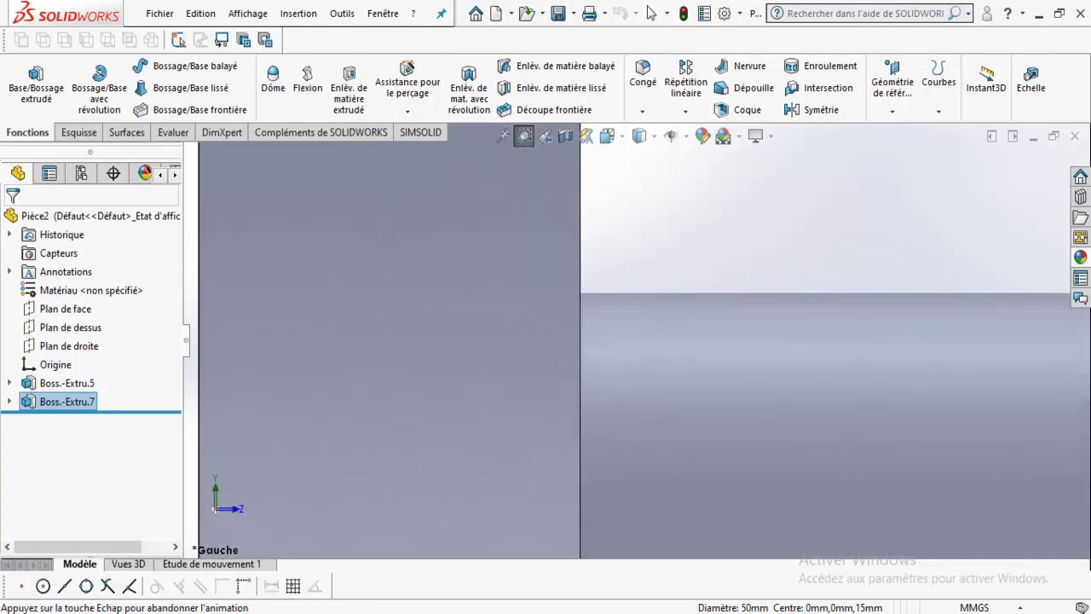
pyautogui.click(524, 136)
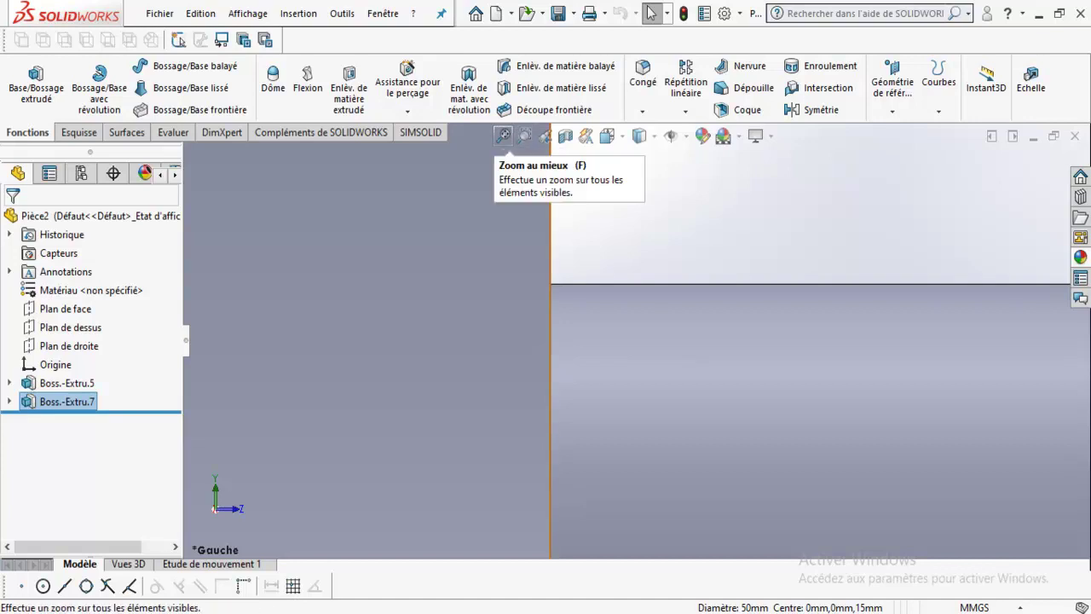
pyautogui.click(503, 137)
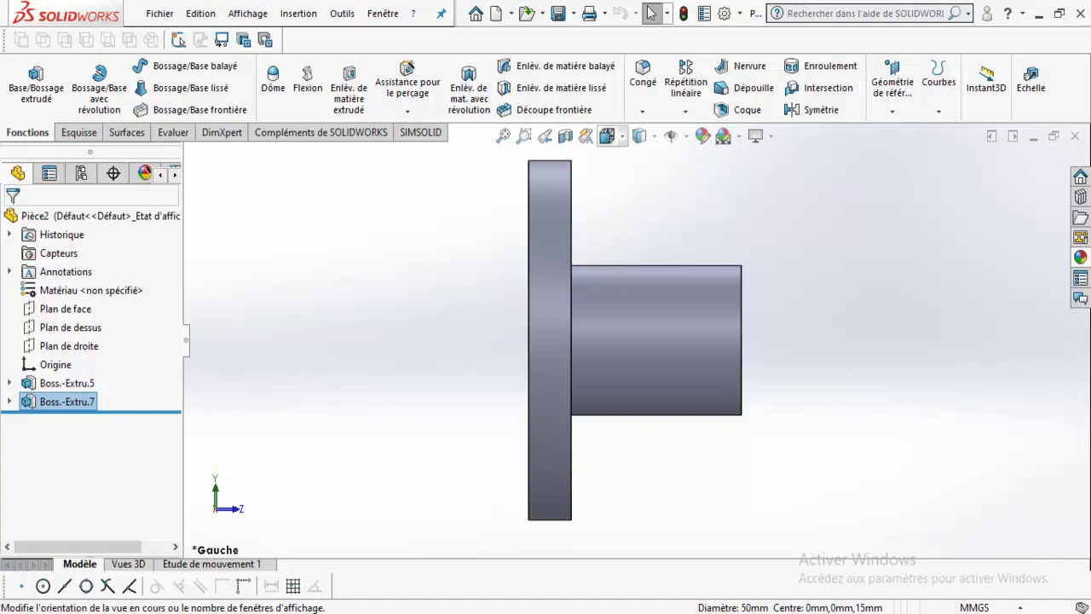
pyautogui.click(607, 136)
pyautogui.press('Escape')
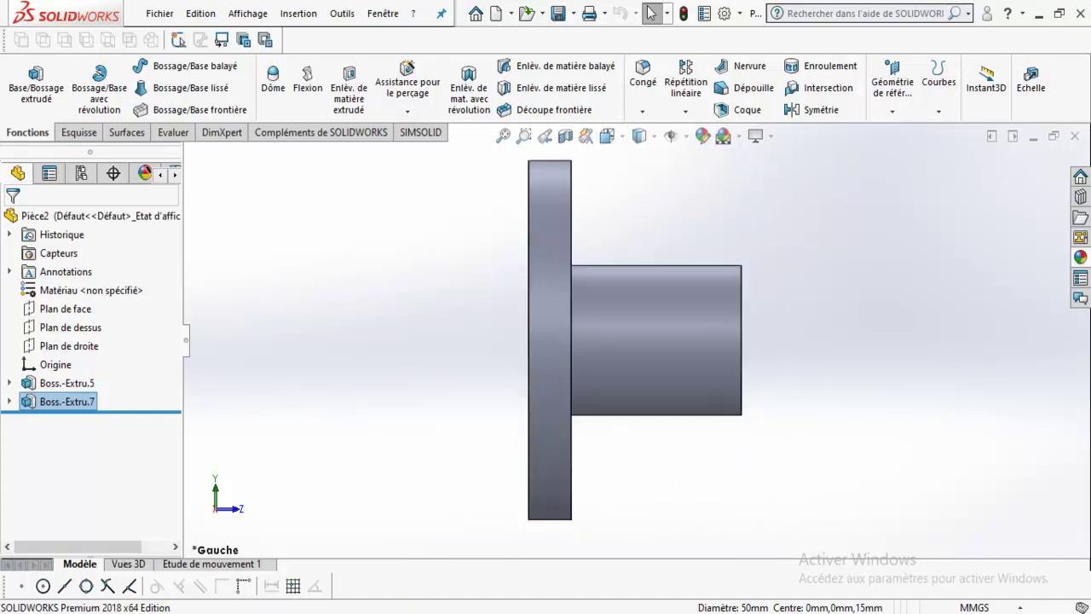
pyautogui.click(639, 136)
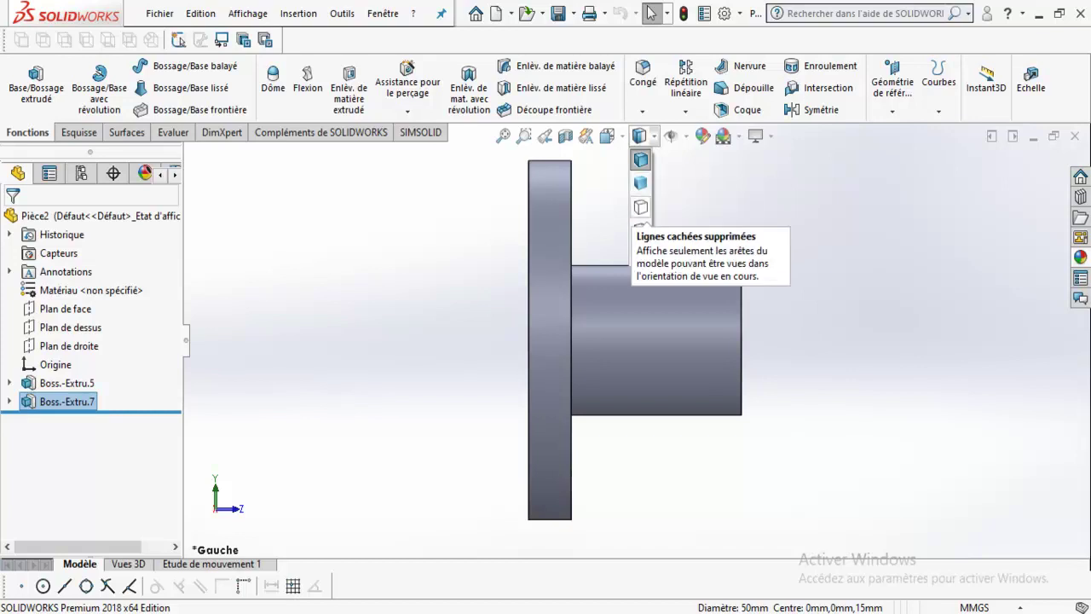
# - Try the Lignes cachées supprimées and hidden-lines-visible display styles, checking the isometric view
pyautogui.click(641, 207)
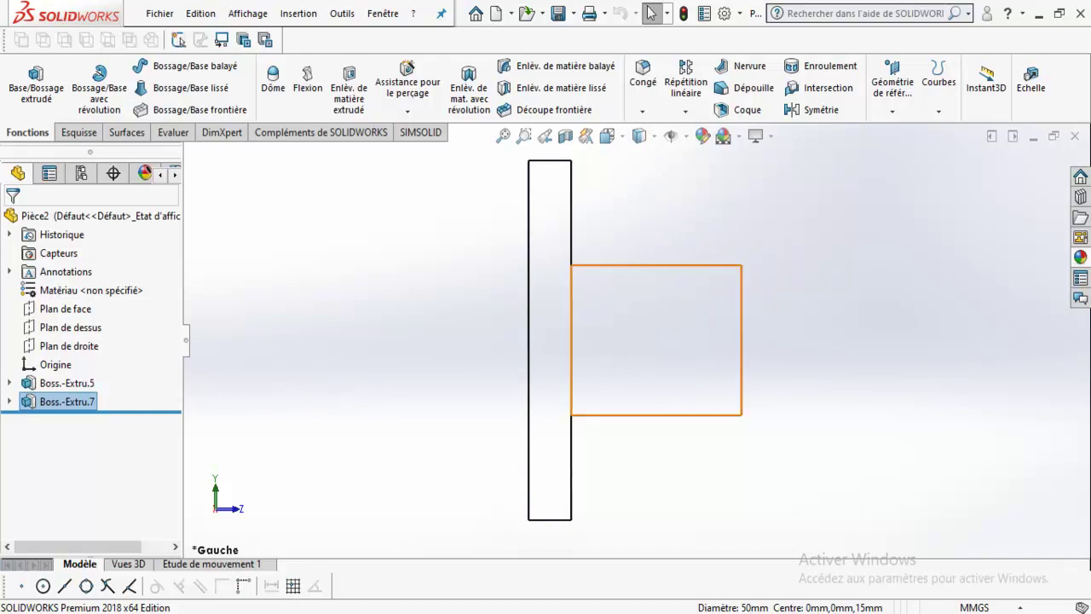
pyautogui.press('Left')
pyautogui.press('Left')
pyautogui.press('Left')
pyautogui.press('Left')
pyautogui.press('Left')
pyautogui.press('Left')
pyautogui.press('Left')
pyautogui.press('Left')
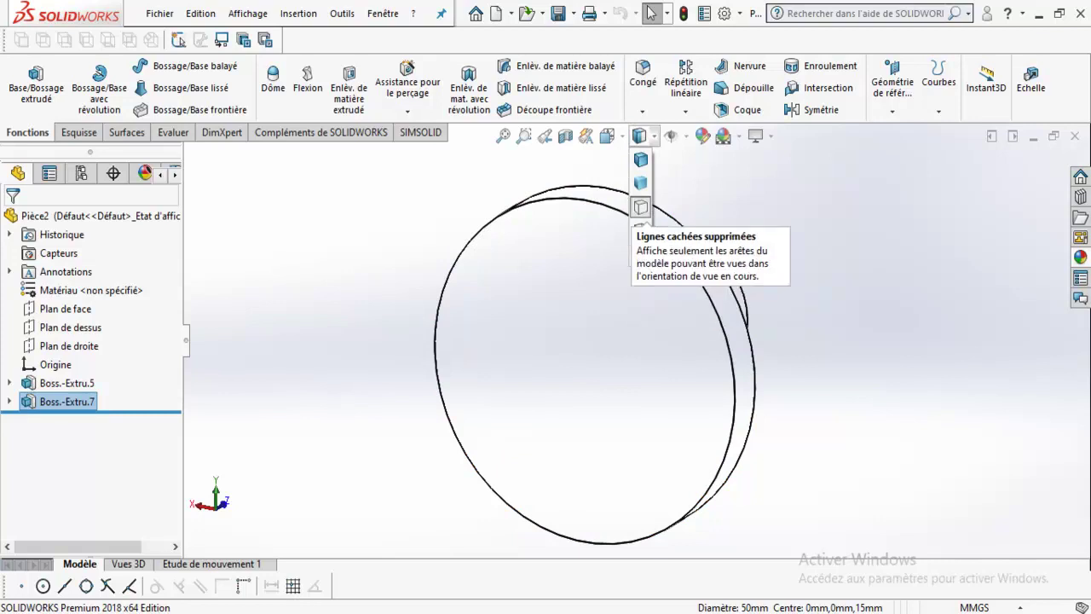
pyautogui.click(641, 207)
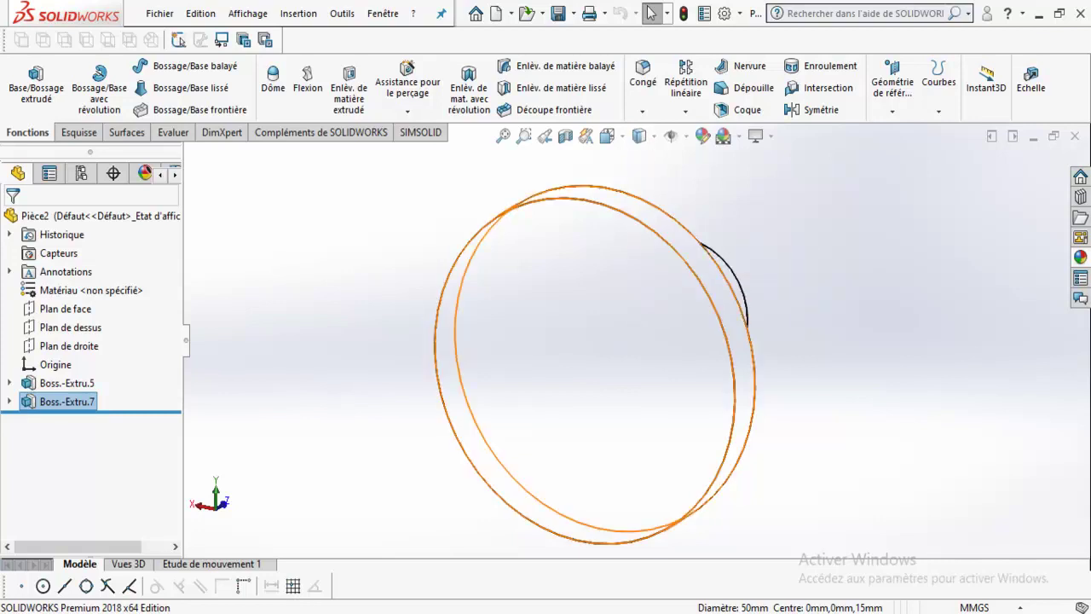
pyautogui.click(641, 229)
pyautogui.hotkey('ctrl', '7')
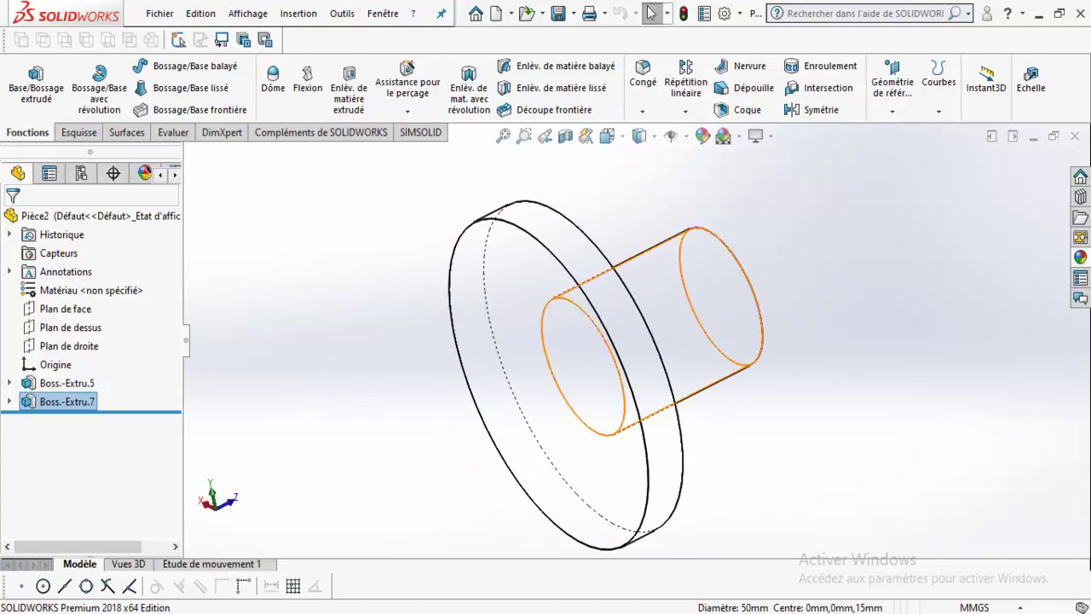
pyautogui.hotkey('ctrl', 'shift', 'z')
# - Turn the part to the Gauche (left) view orientation
pyautogui.scroll(2, 596, 302)
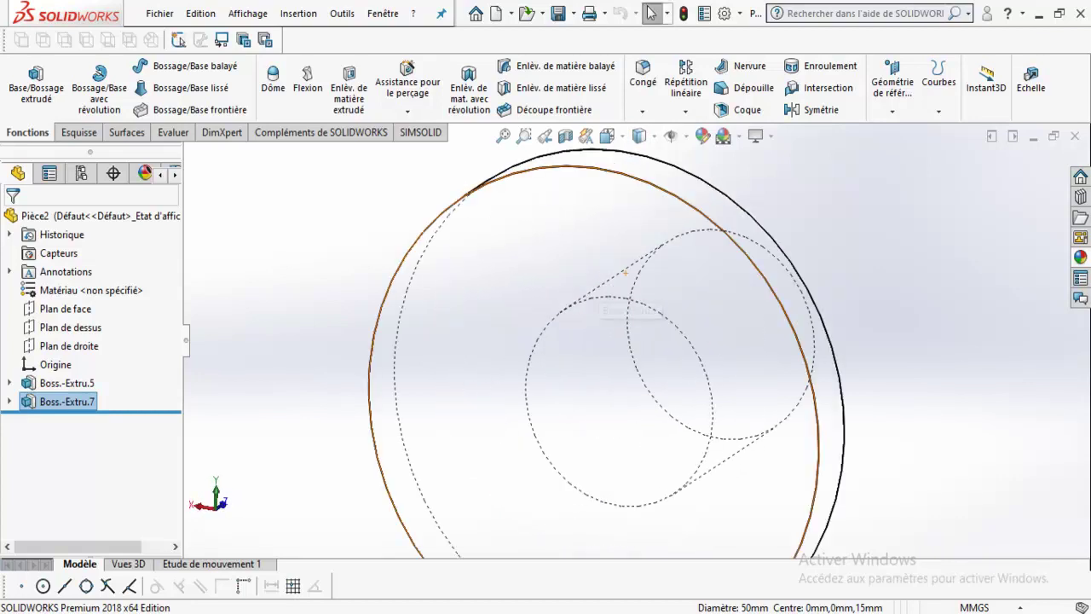
pyautogui.scroll(-2, 597, 302)
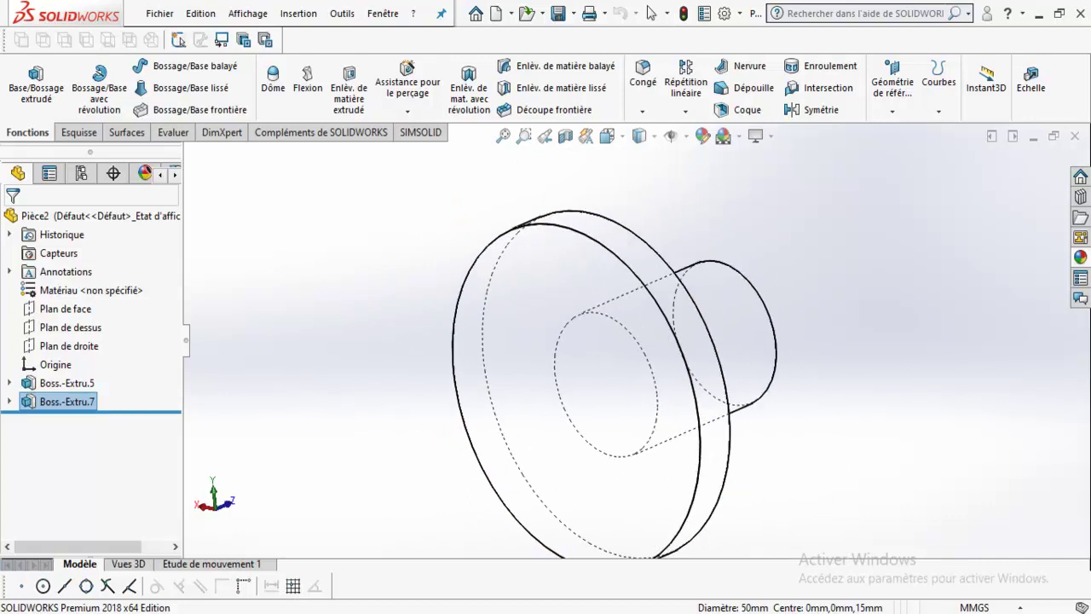
pyautogui.click(607, 135)
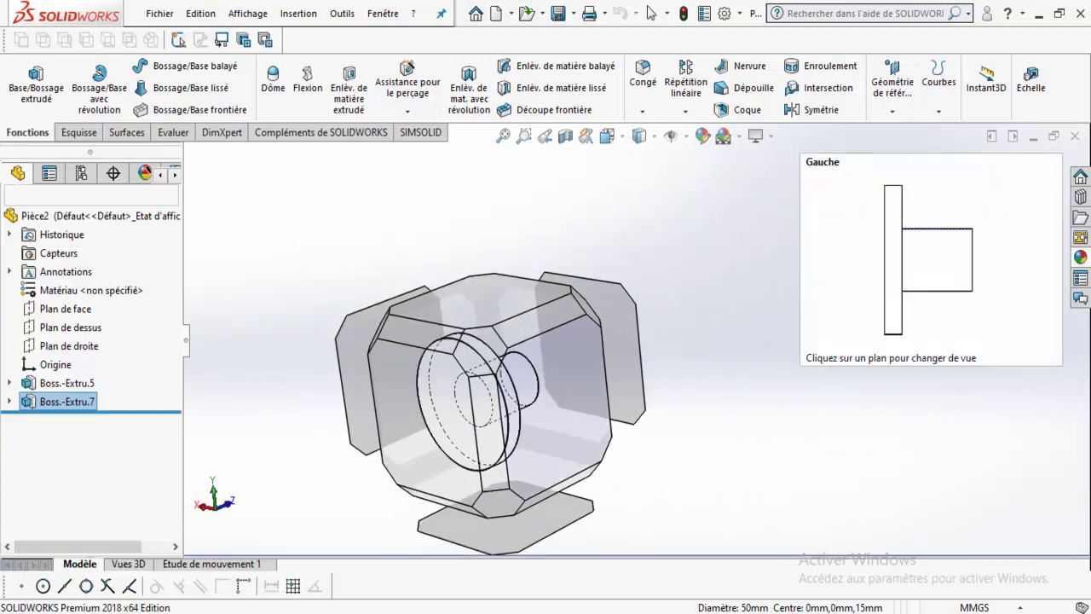
pyautogui.click(554, 401)
pyautogui.scroll(1, 635, 340)
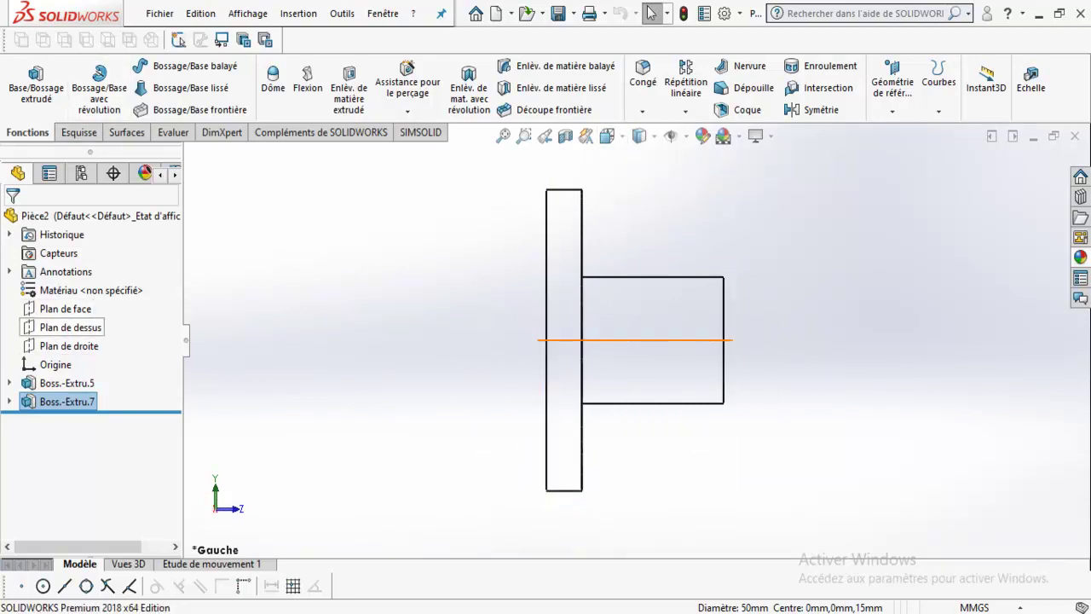
# - On Plan de droite, trace the closed half-profile of shaft and flange with lines
pyautogui.click(68, 346)
pyautogui.click(100, 317)
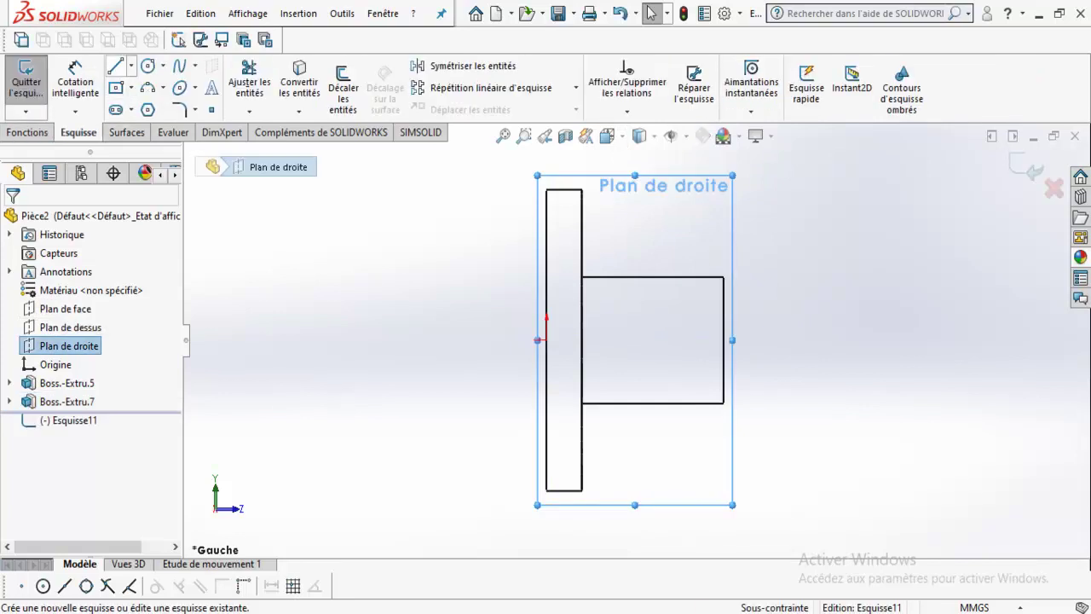
pyautogui.click(115, 66)
pyautogui.click(723, 339)
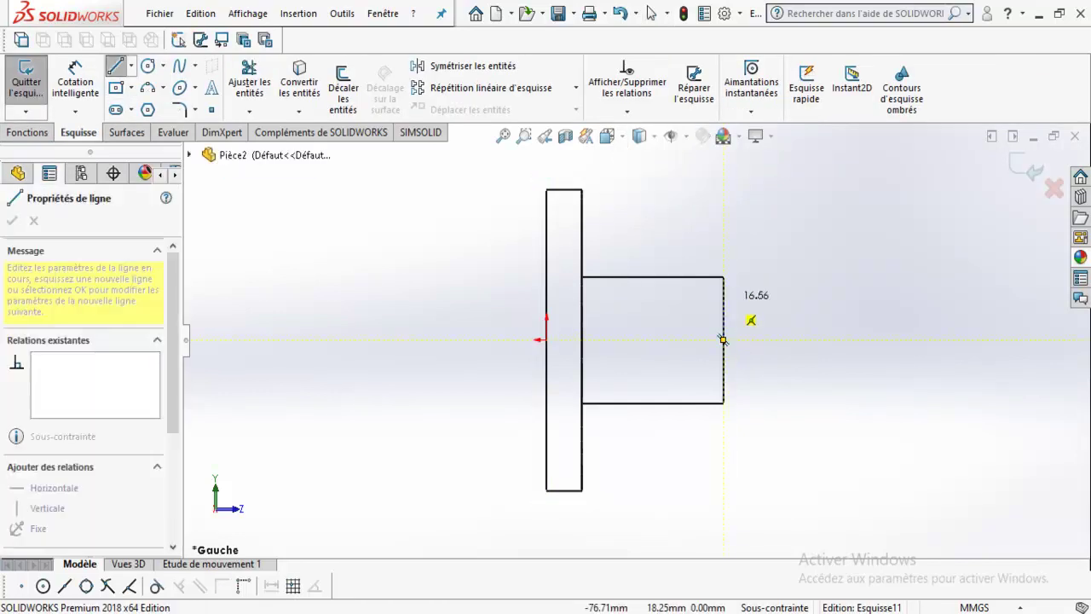
pyautogui.click(723, 277)
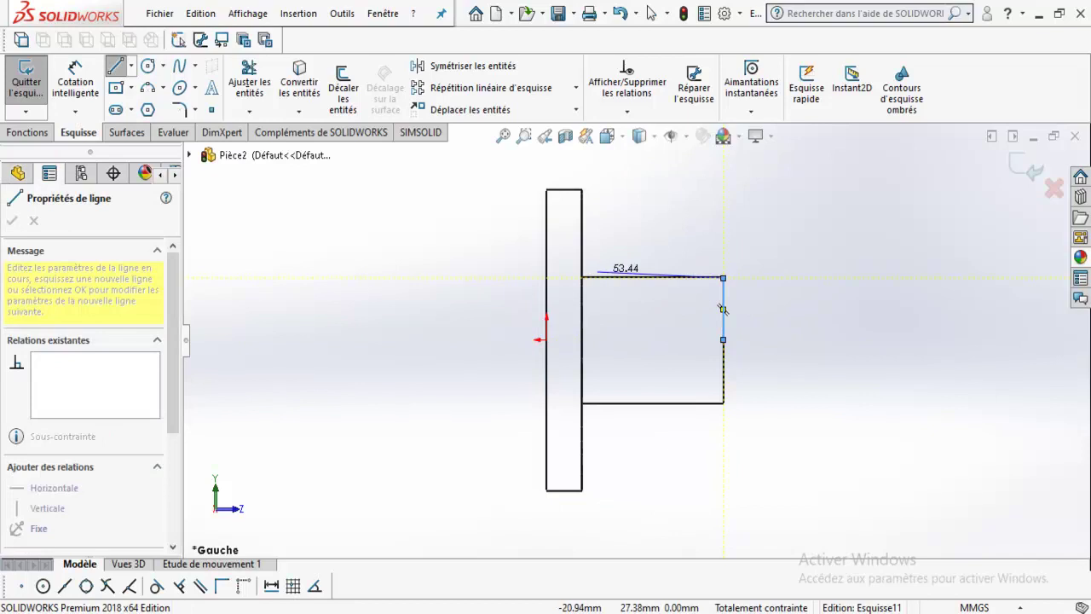
pyautogui.click(582, 278)
pyautogui.click(582, 189)
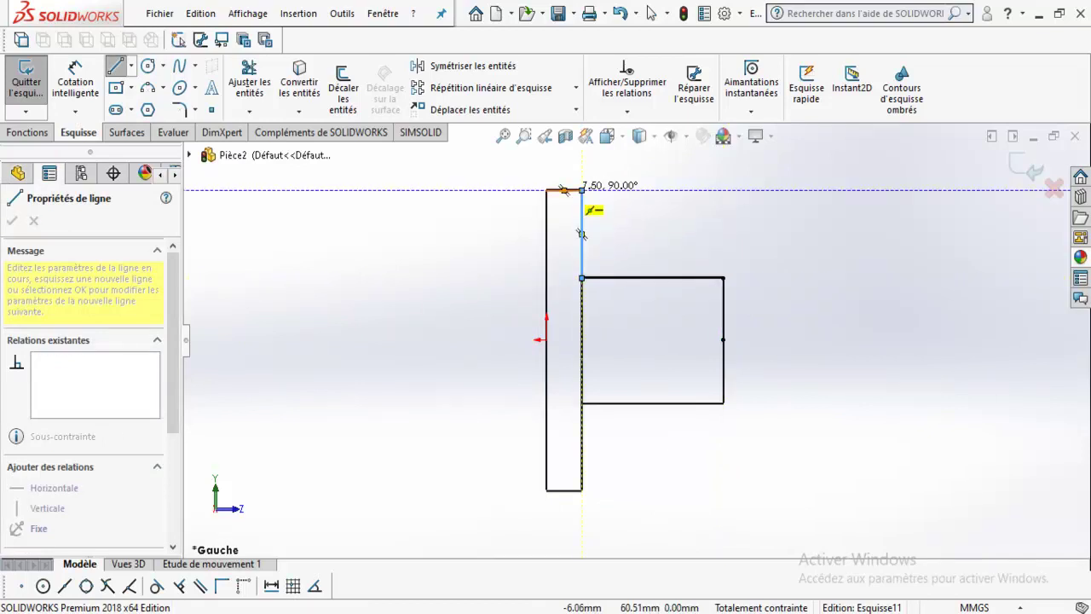
pyautogui.click(546, 189)
pyautogui.click(546, 339)
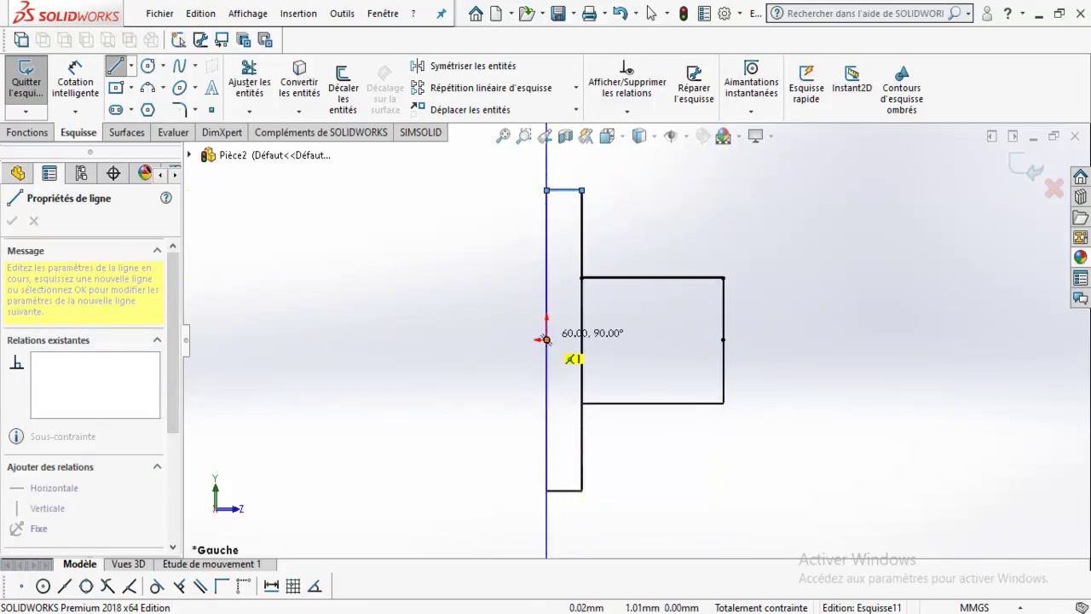
# - Add a construction centreline along the part's axis and end line drawing
pyautogui.click(130, 65)
pyautogui.click(178, 107)
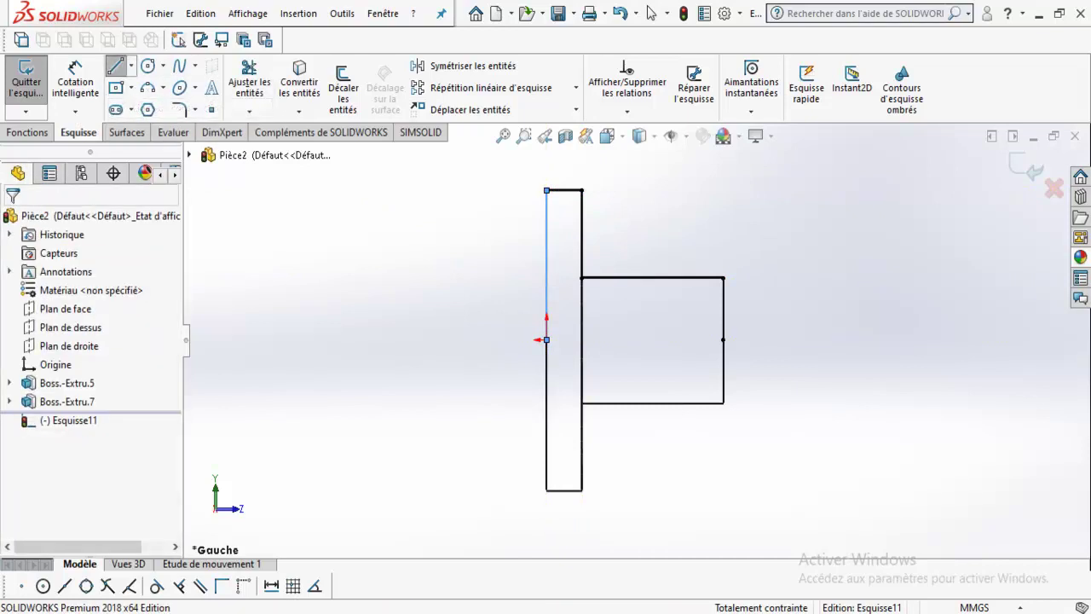
pyautogui.click(546, 339)
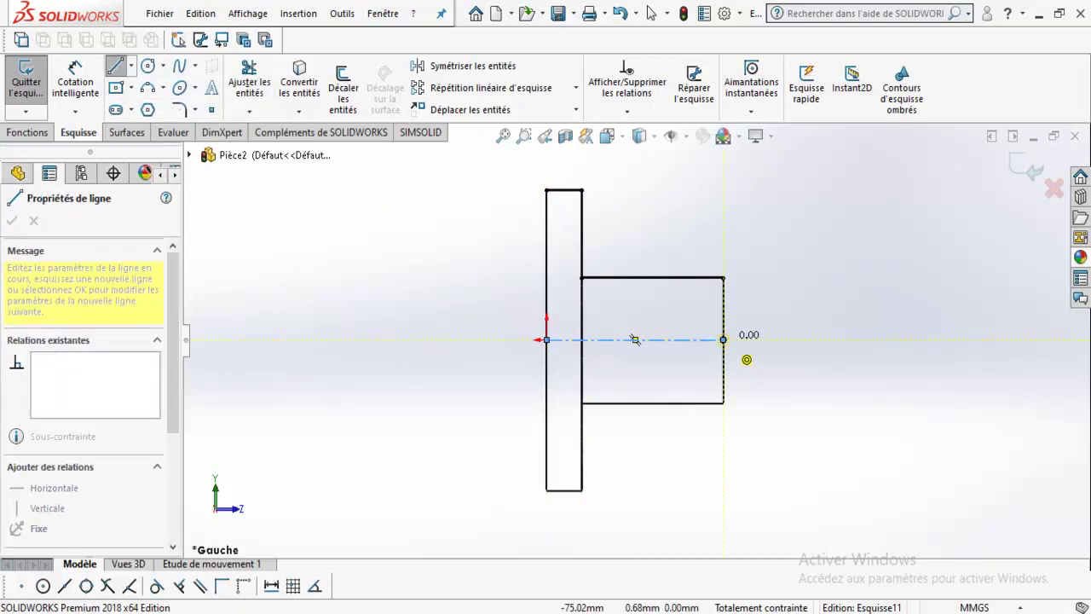
pyautogui.hotkey('ctrl', '7')
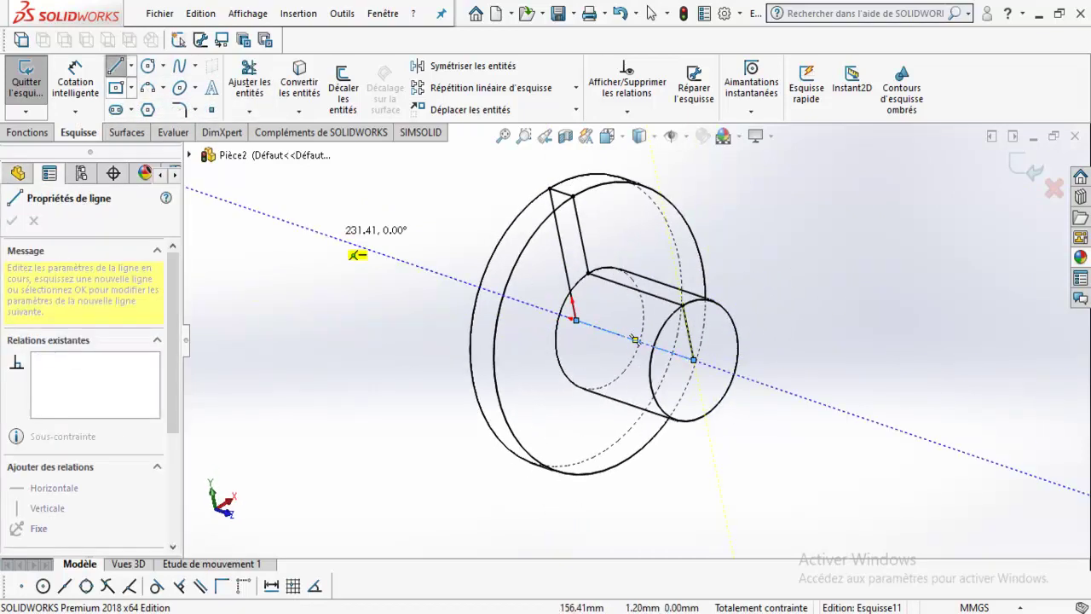
pyautogui.press('Escape')
pyautogui.click(115, 66)
pyautogui.scroll(2, 204, 209)
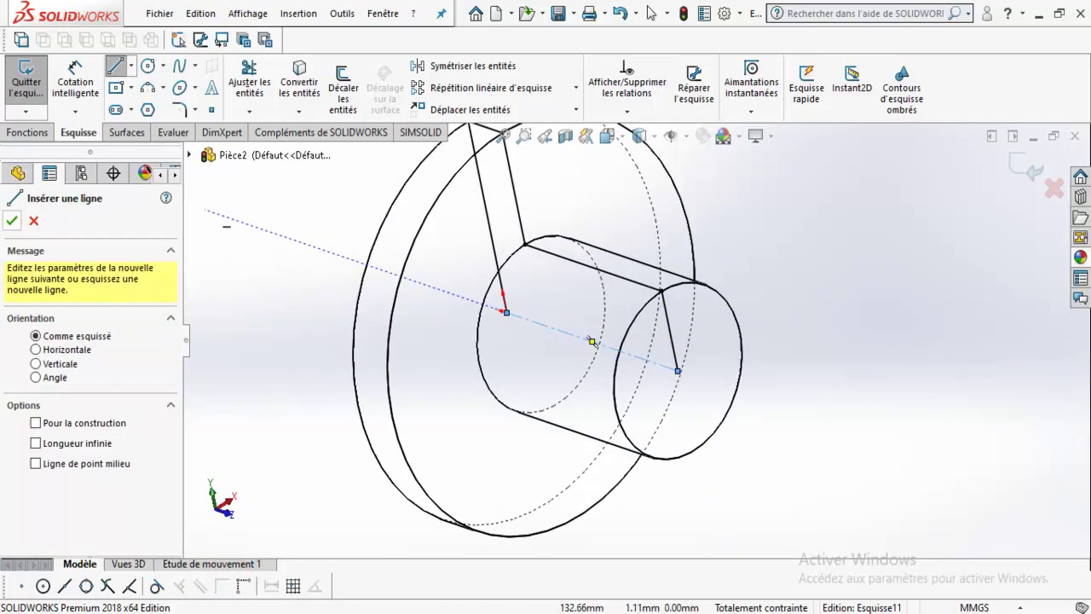
pyautogui.press('Escape')
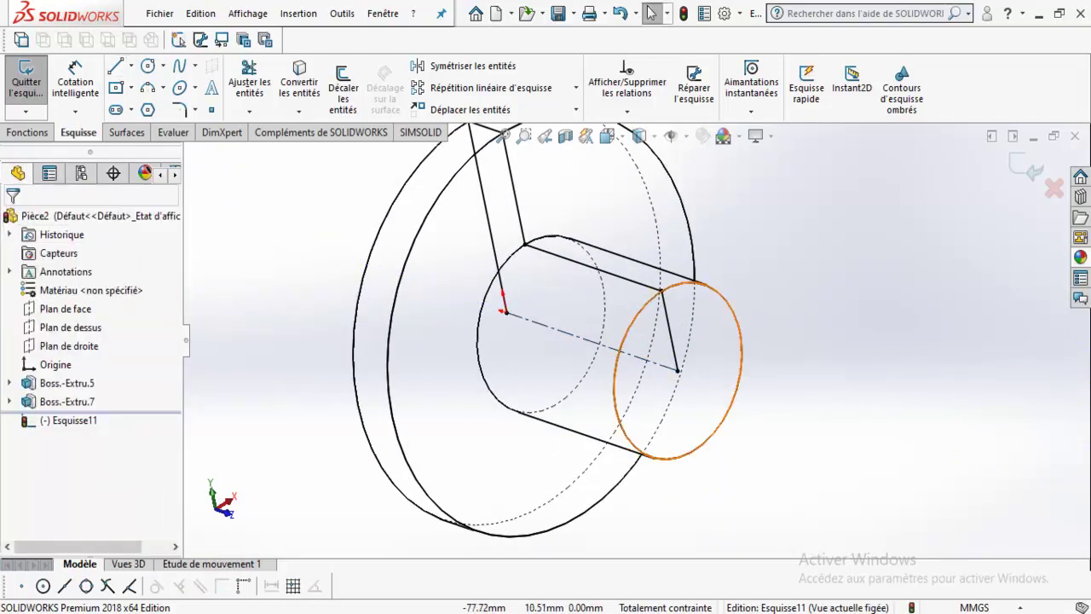
# - Switch the display style to shaded with edges
pyautogui.scroll(-1, 635, 337)
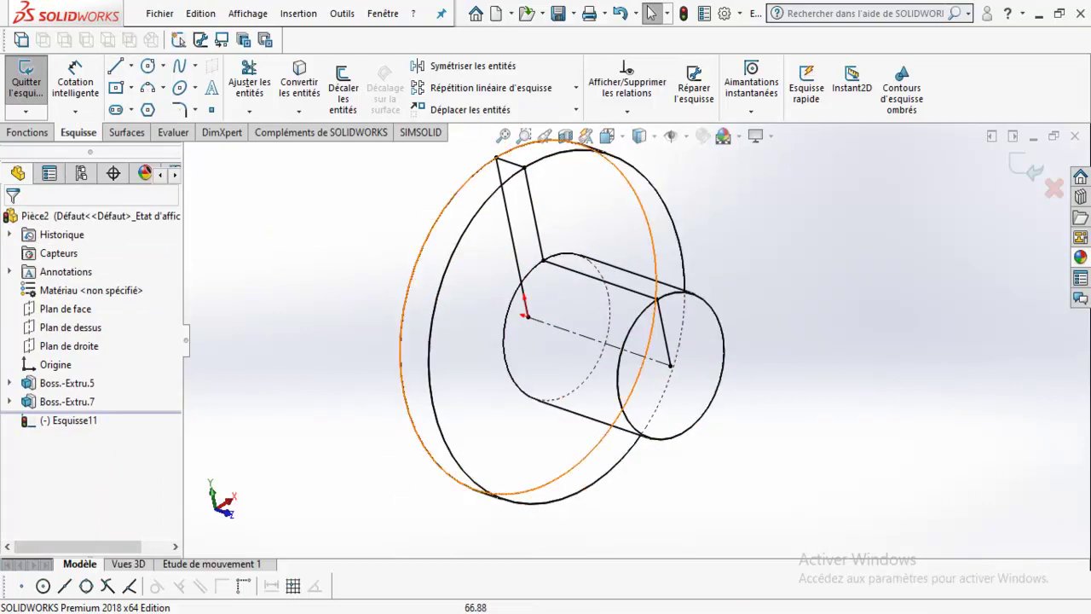
pyautogui.click(639, 136)
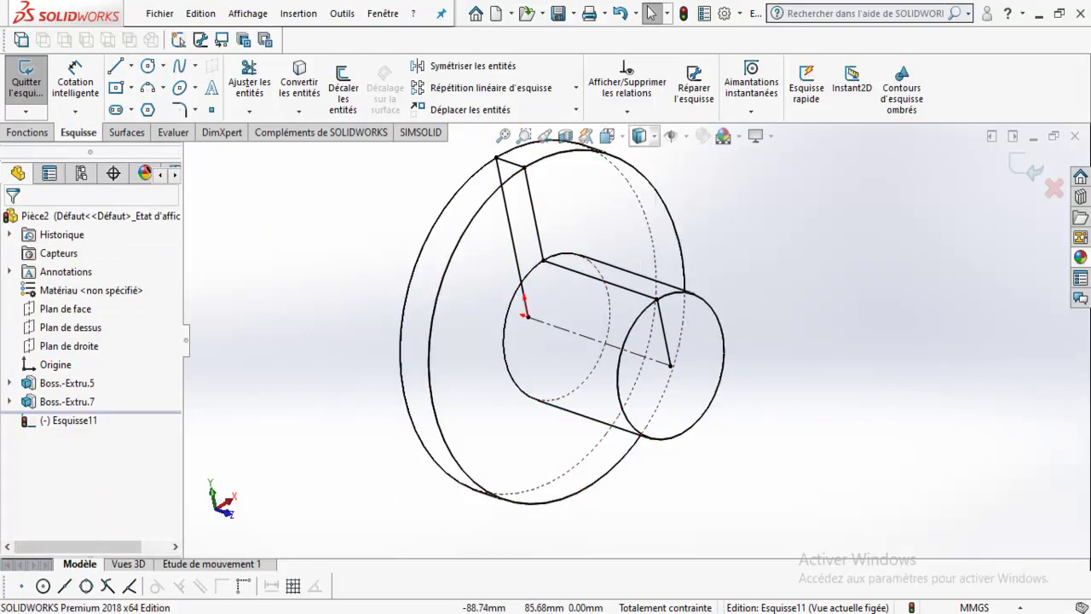
pyautogui.click(641, 159)
# - Hide the Boss.-Extru.5 solid body and orbit around the Esquisse11 sketch
pyautogui.click(463, 323)
pyautogui.rightClick(463, 322)
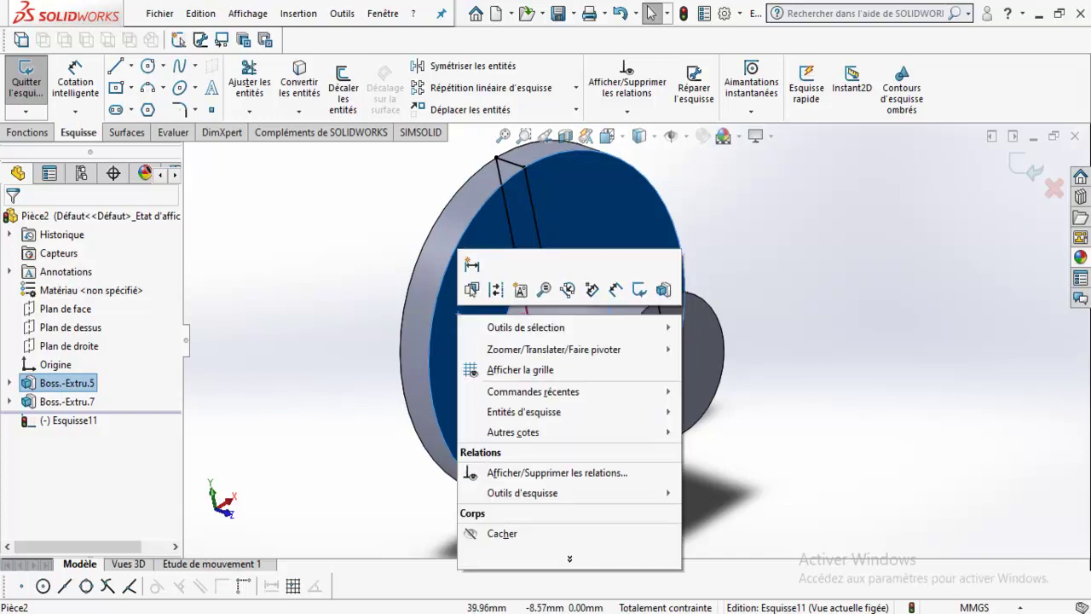
pyautogui.rightClick(51, 383)
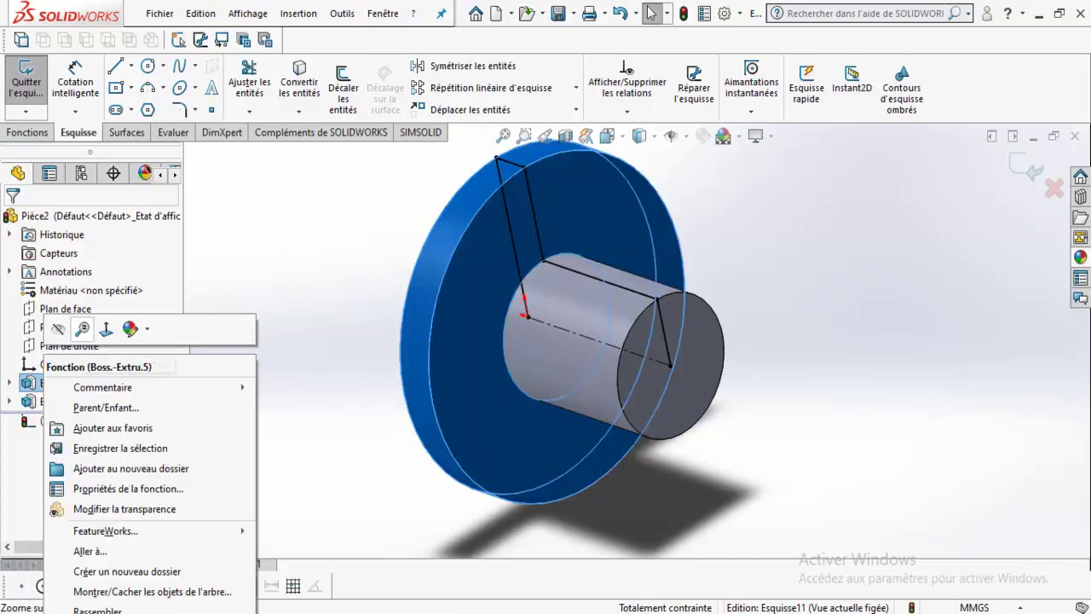
pyautogui.click(58, 329)
pyautogui.moveTo(597, 384); pyautogui.dragTo(631, 281, button='middle')
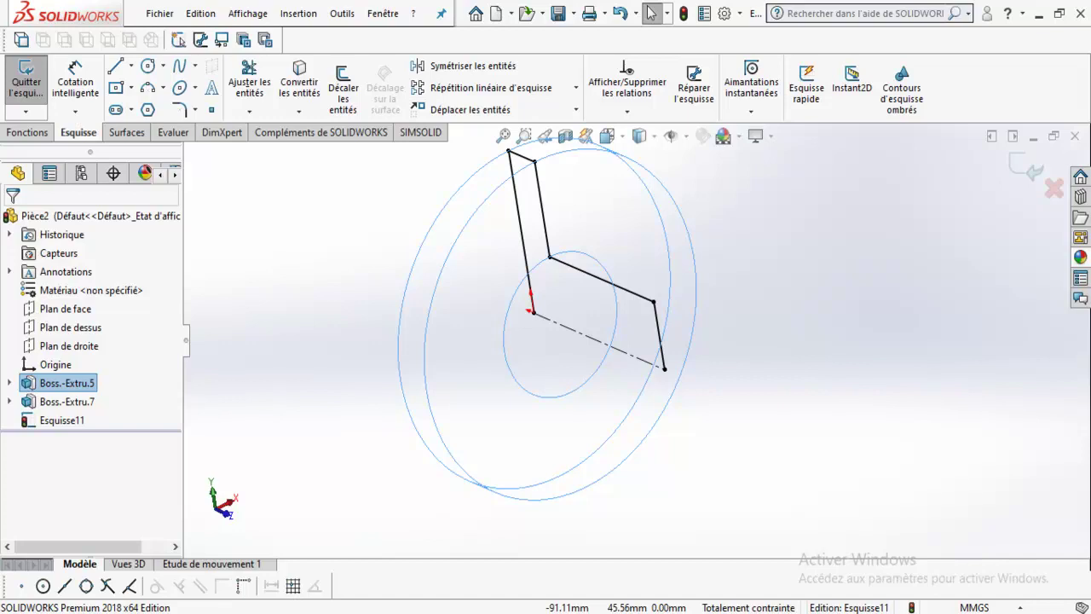
pyautogui.moveTo(631, 281); pyautogui.dragTo(609, 271, button='middle')
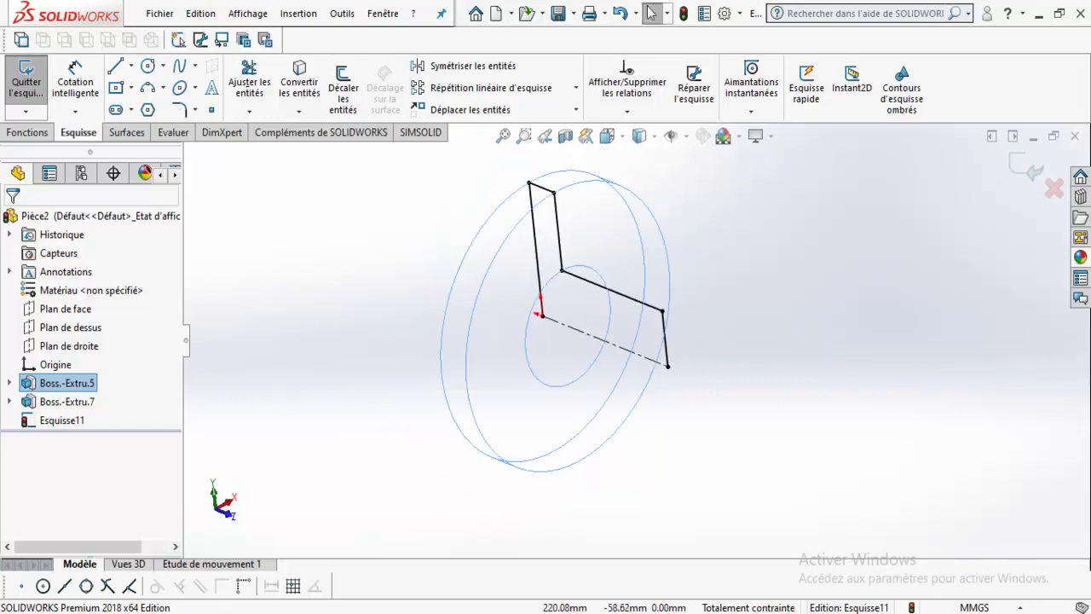
# - Delete the Boss.-Extru.5/7 extrusions and the Esquisse11 sketch
pyautogui.hotkey('ctrl', 'b')
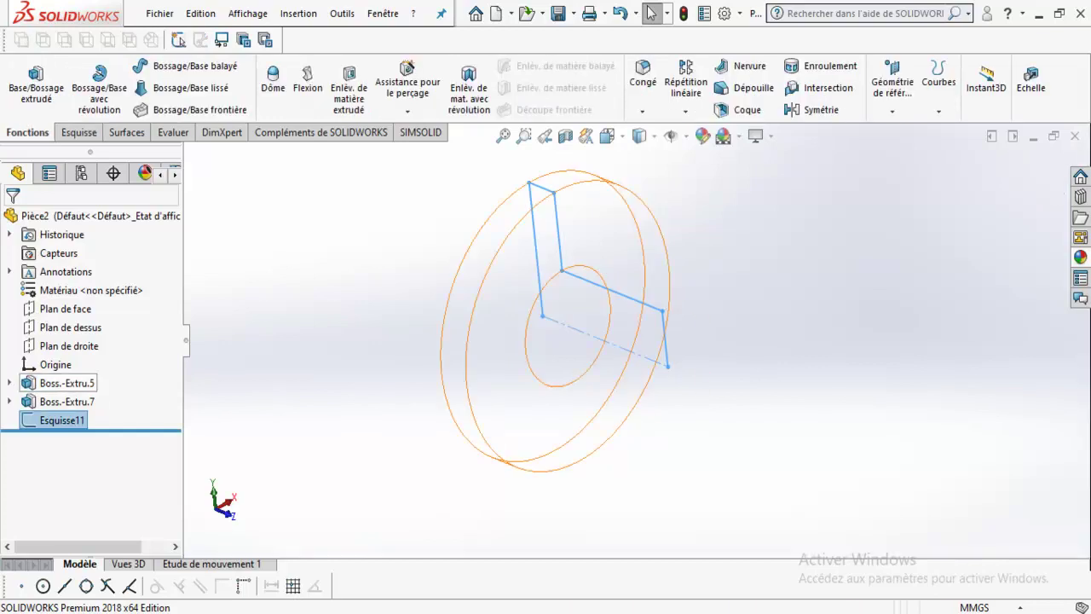
pyautogui.keyDown('ctrl'); pyautogui.click(67, 383); pyautogui.keyUp('ctrl')
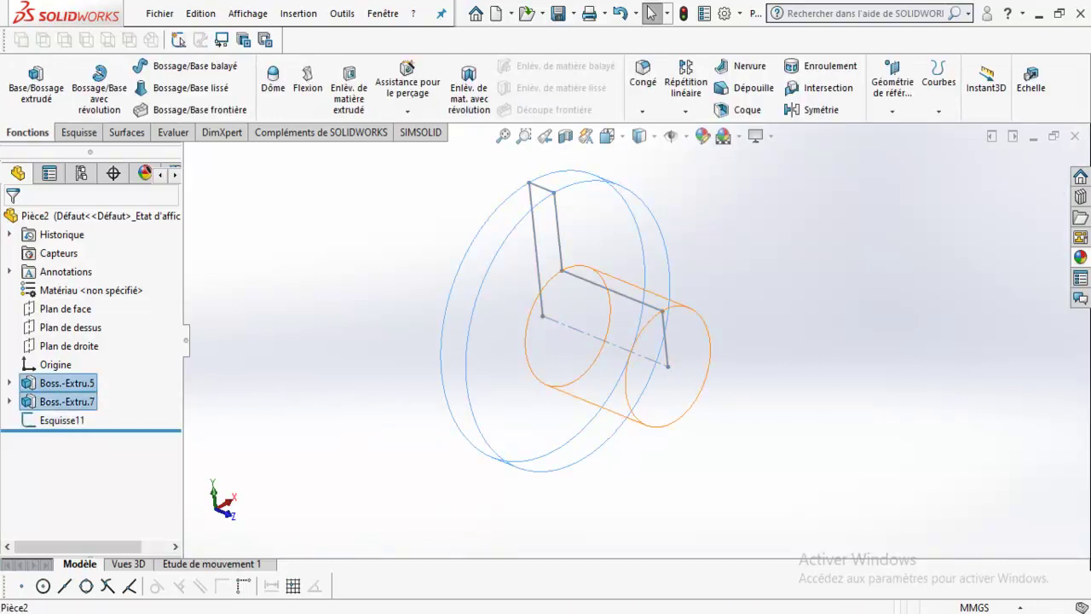
pyautogui.press('Delete')
pyautogui.press('Return')
pyautogui.click(61, 383)
pyautogui.press('Delete')
pyautogui.press('Return')
# - View Plan de face normal to the screen and switch to the reference drawing
pyautogui.click(65, 309)
pyautogui.click(168, 288)
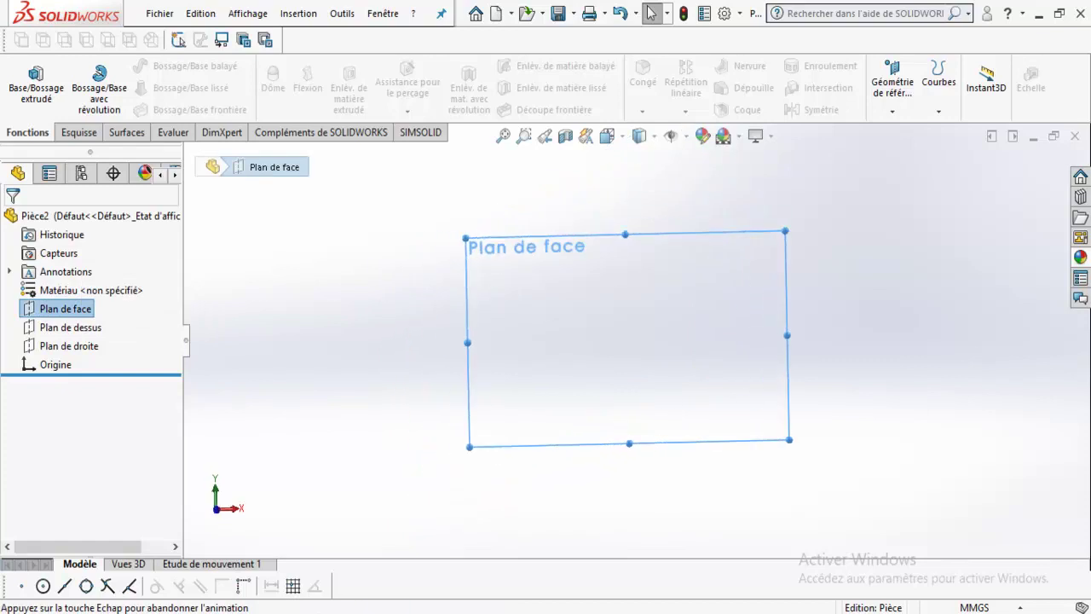
pyautogui.hotkey('alt', 'Tab')
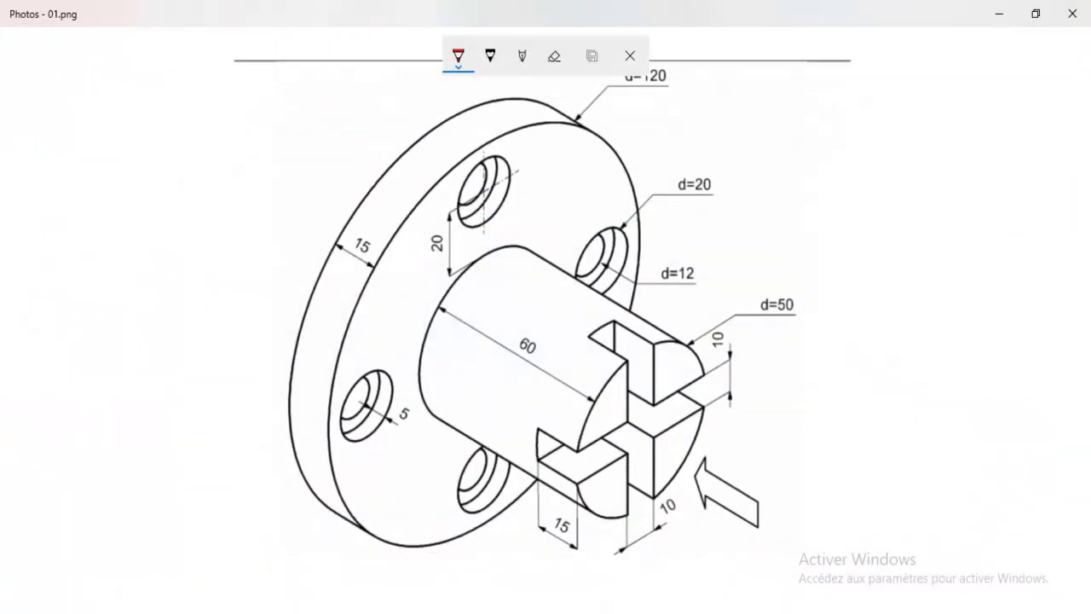
# - Mark the L revolve profile, flange disk, slotted shaft end and shaft middle in red
pyautogui.click(458, 55)
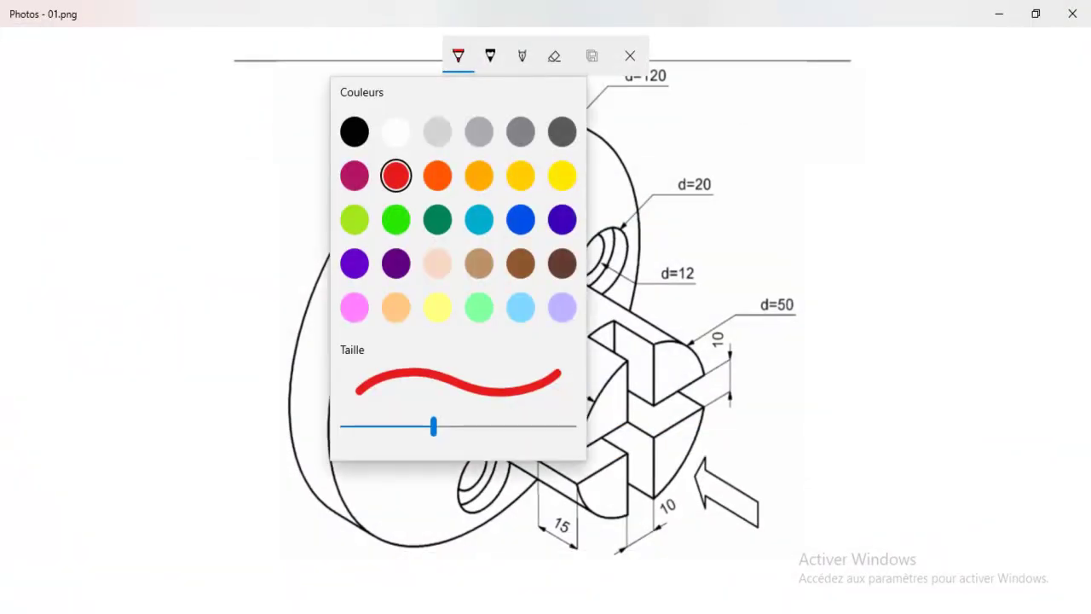
pyautogui.click(458, 55)
pyautogui.moveTo(635, 426); pyautogui.dragTo(639, 369)
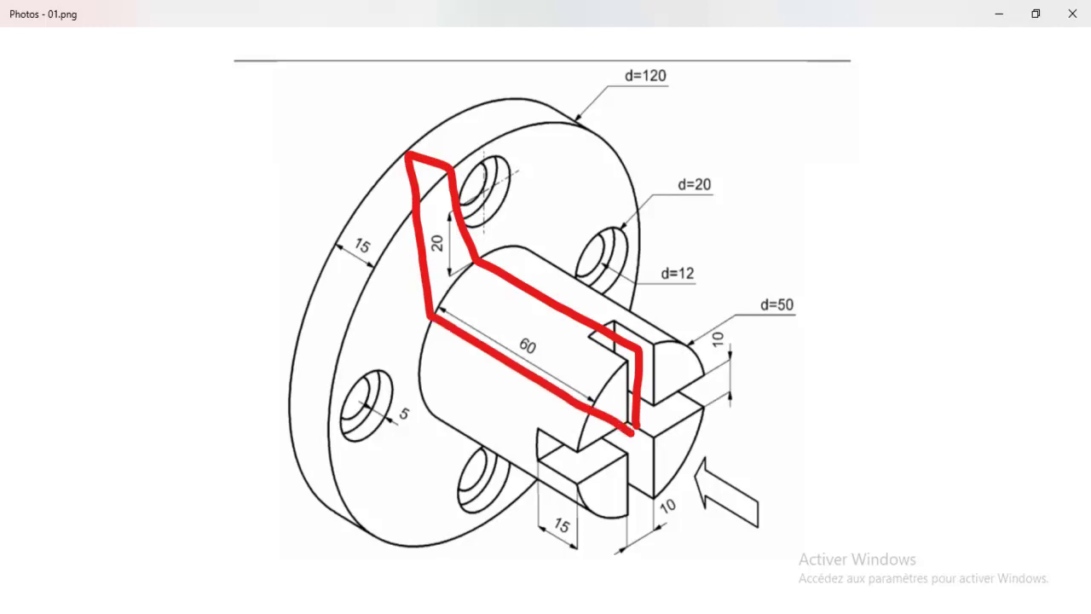
pyautogui.moveTo(445, 174)
pyautogui.mouseDown()
pyautogui.moveTo(629, 147)
pyautogui.moveTo(426, 154)
pyautogui.moveTo(298, 451)
pyautogui.moveTo(597, 418)
pyautogui.moveTo(371, 151)
pyautogui.mouseUp()
pyautogui.moveTo(622, 360)
pyautogui.mouseDown()
pyautogui.moveTo(569, 461)
pyautogui.moveTo(635, 305)
pyautogui.mouseUp()
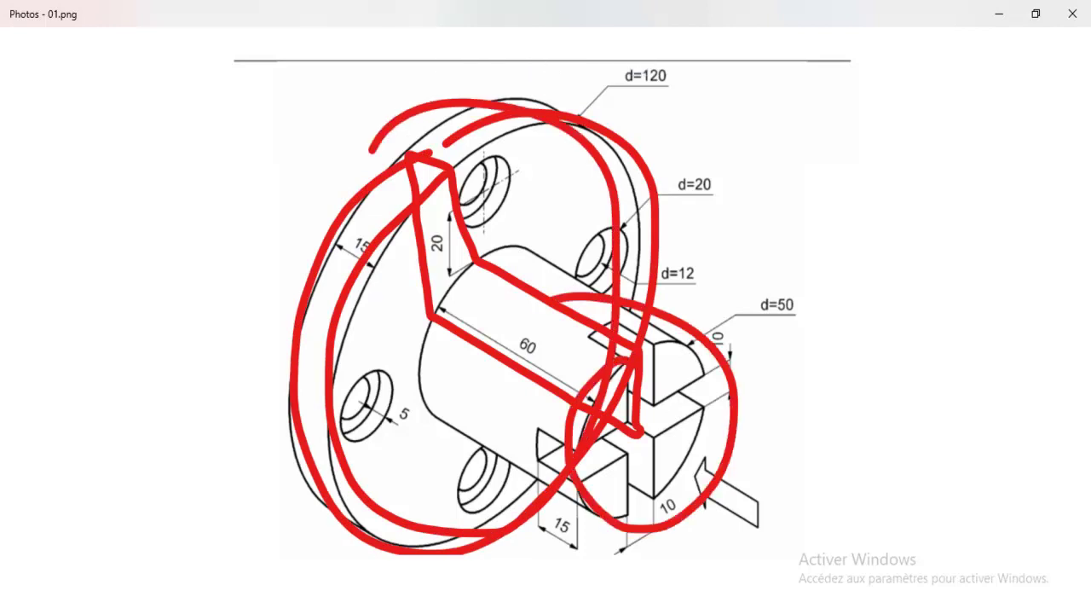
pyautogui.moveTo(448, 271)
pyautogui.mouseDown()
pyautogui.moveTo(571, 317)
pyautogui.moveTo(358, 255)
pyautogui.mouseUp()
pyautogui.click(460, 300)
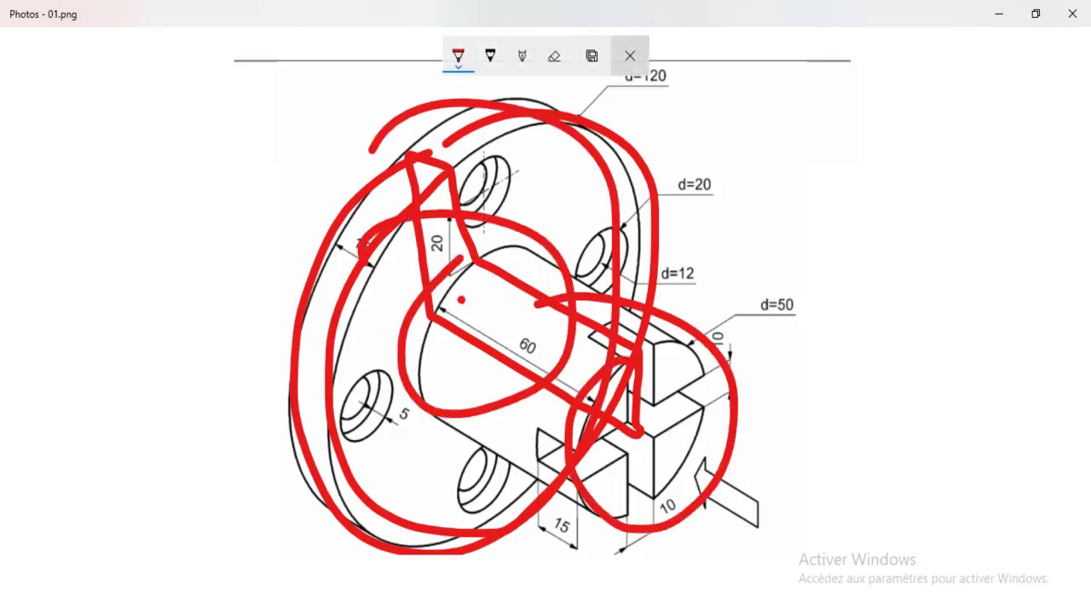
# - Erase all the ink annotations and return to SOLIDWORKS
pyautogui.click(554, 55)
pyautogui.click(554, 55)
pyautogui.click(565, 103)
pyautogui.hotkey('alt', 'Tab')
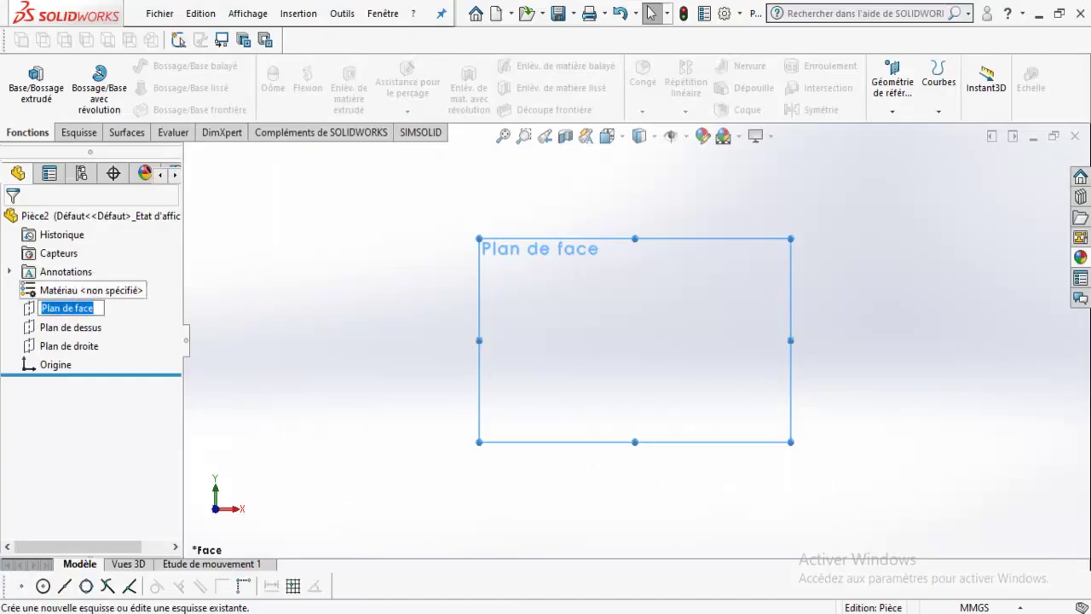
# - On Plan de face, draw a five-line stepped chain starting at the origin
pyautogui.click(91, 288)
pyautogui.click(115, 65)
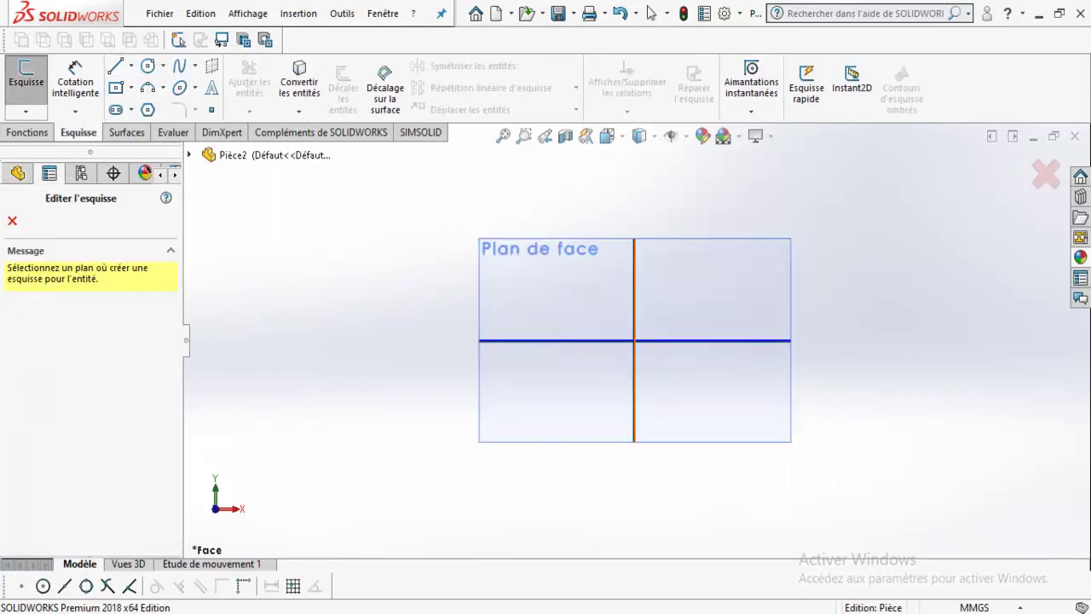
pyautogui.click(658, 359)
pyautogui.click(636, 339)
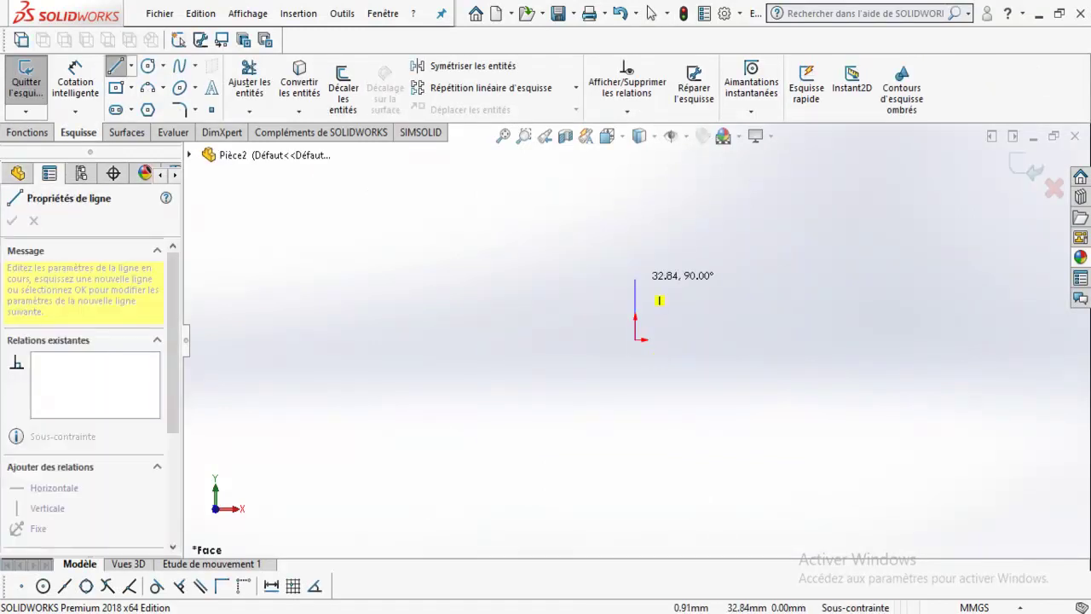
pyautogui.click(635, 279)
pyautogui.click(435, 278)
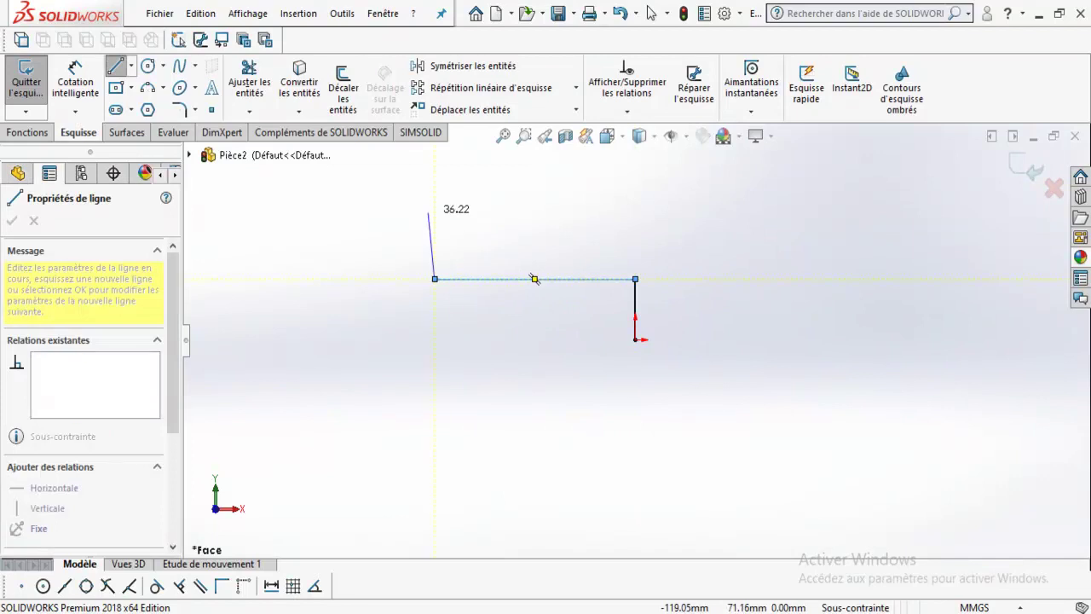
pyautogui.click(435, 194)
pyautogui.click(387, 194)
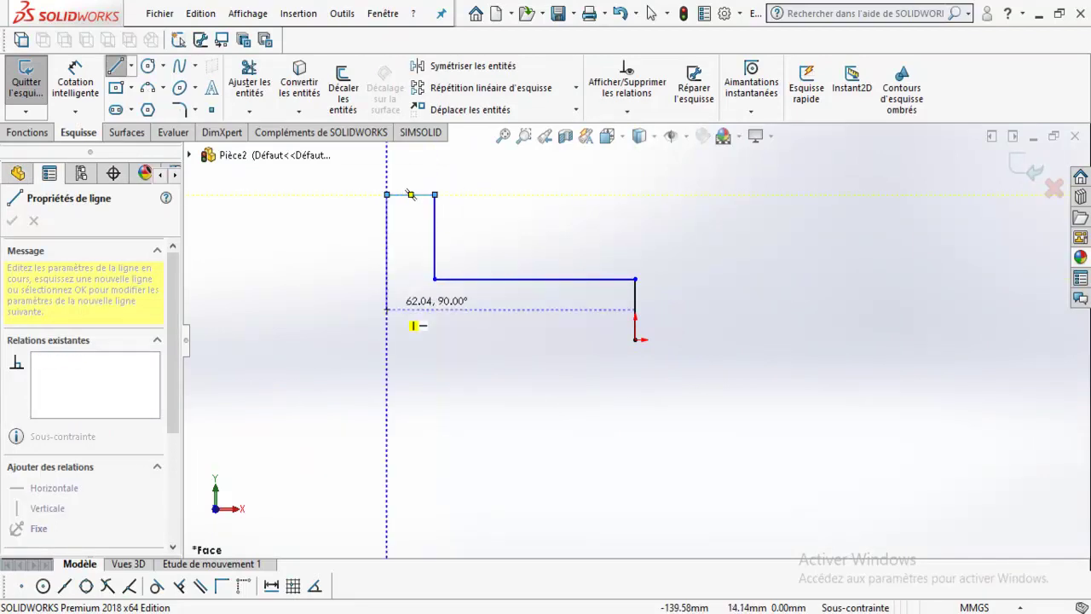
pyautogui.click(387, 339)
pyautogui.press('Escape')
pyautogui.press('Escape')
# - Glance at the reference drawing and come back to the sketch
pyautogui.scroll(-2, 651, 328)
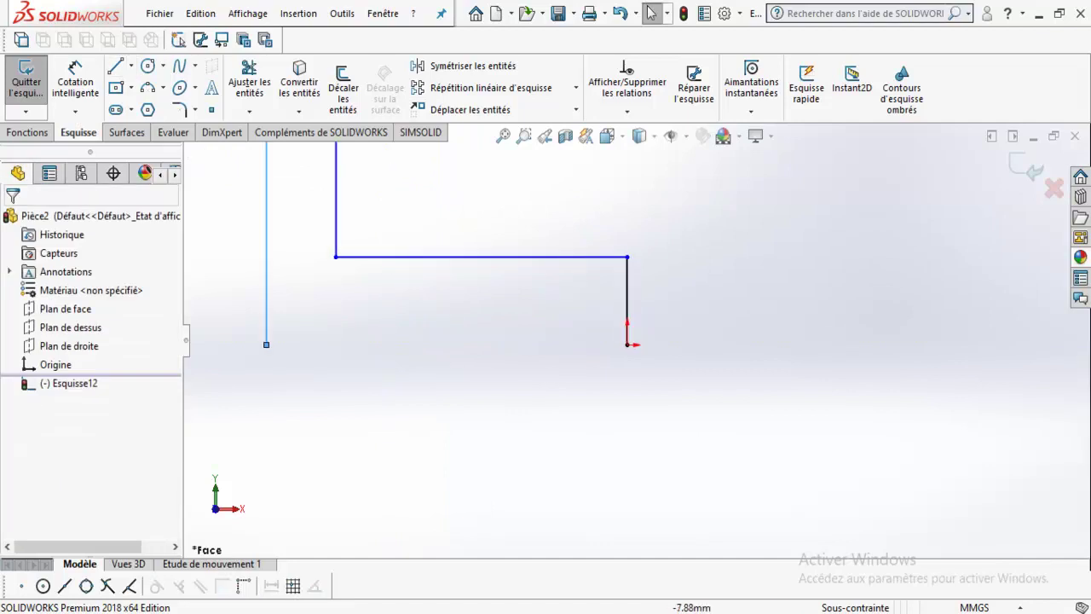
pyautogui.hotkey('alt', 'Tab')
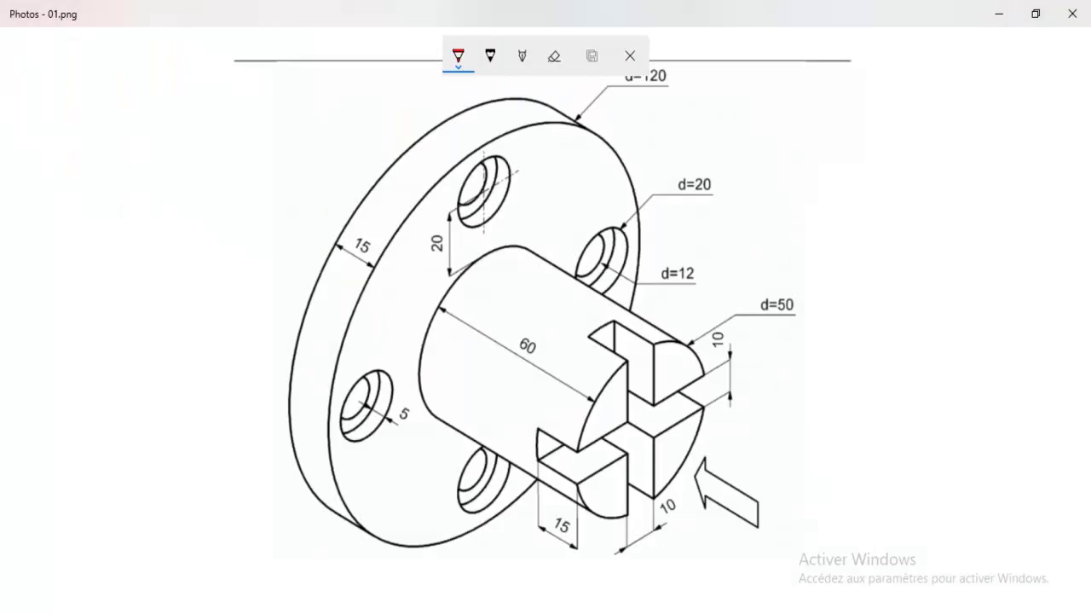
pyautogui.hotkey('alt', 'Tab')
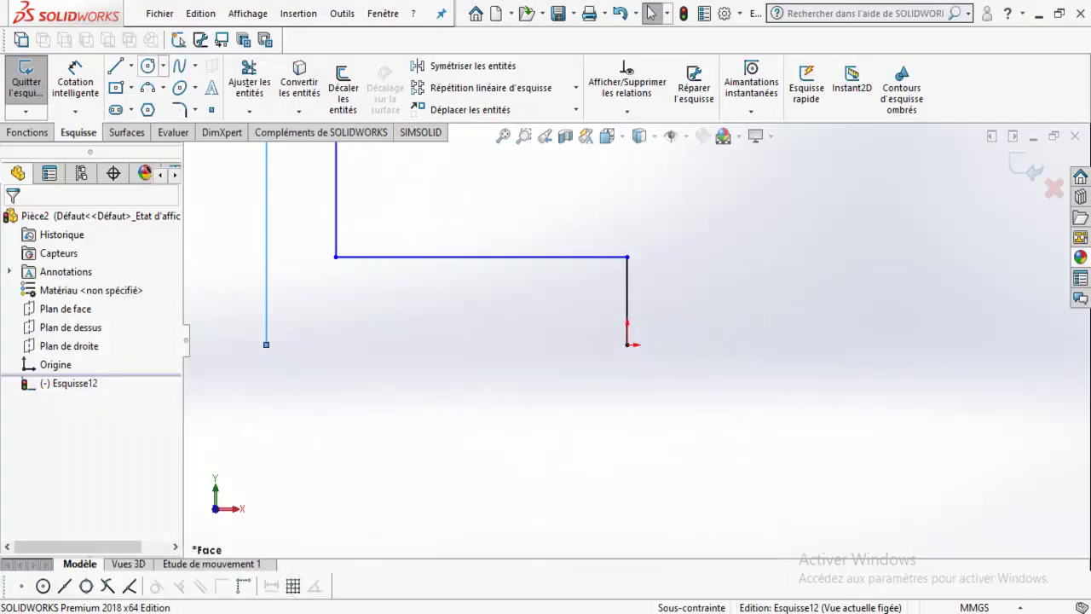
# - Dimension the short vertical line at 25 mm and the horizontal line at 60 mm
pyautogui.click(629, 315)
pyautogui.click(738, 314)
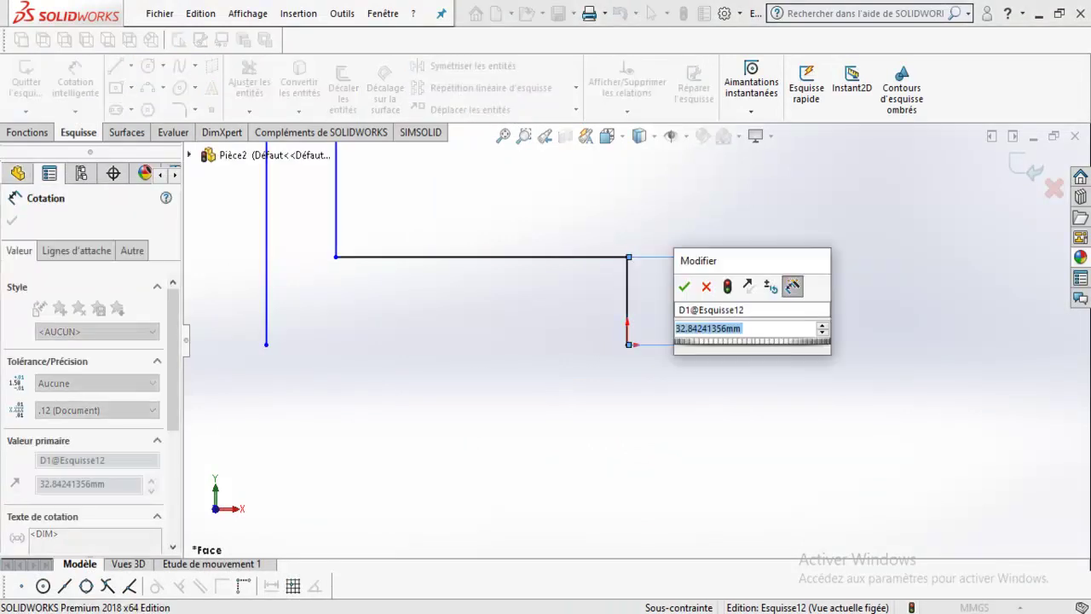
pyautogui.write('25')
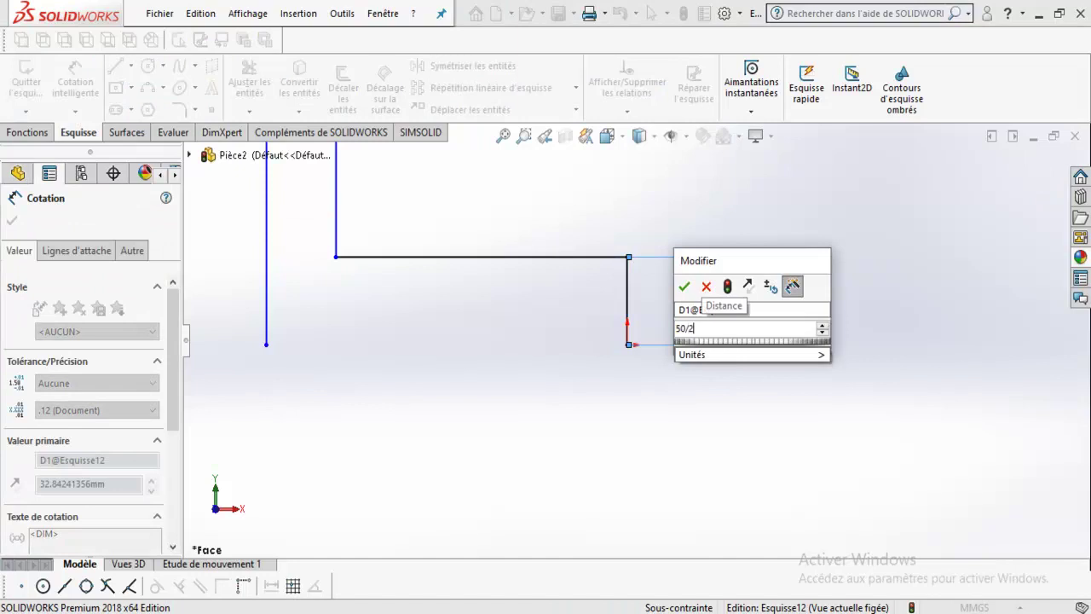
pyautogui.press('Return')
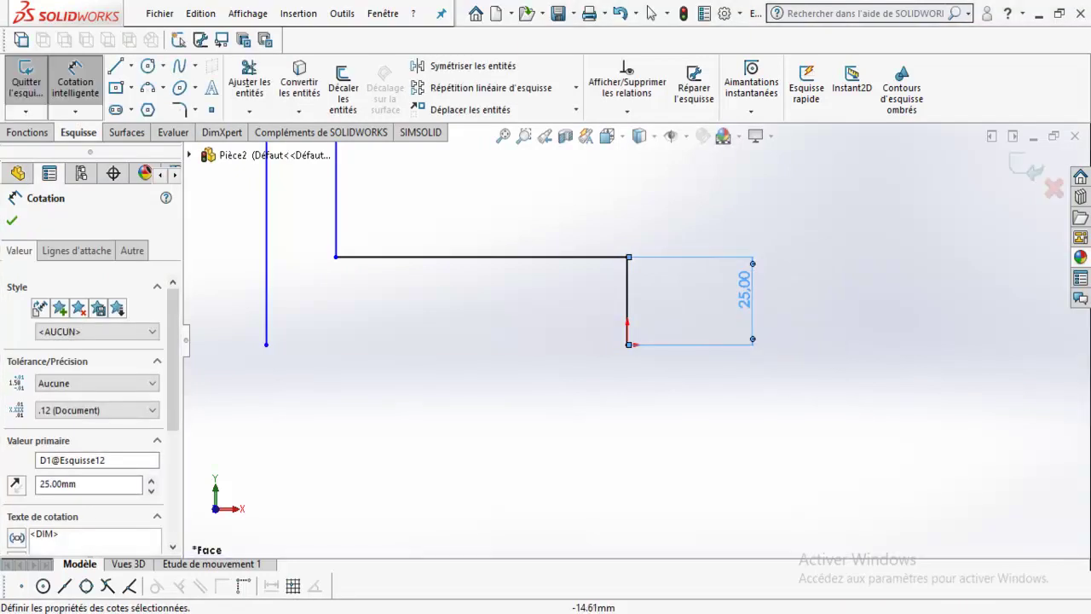
pyautogui.scroll(1, 639, 340)
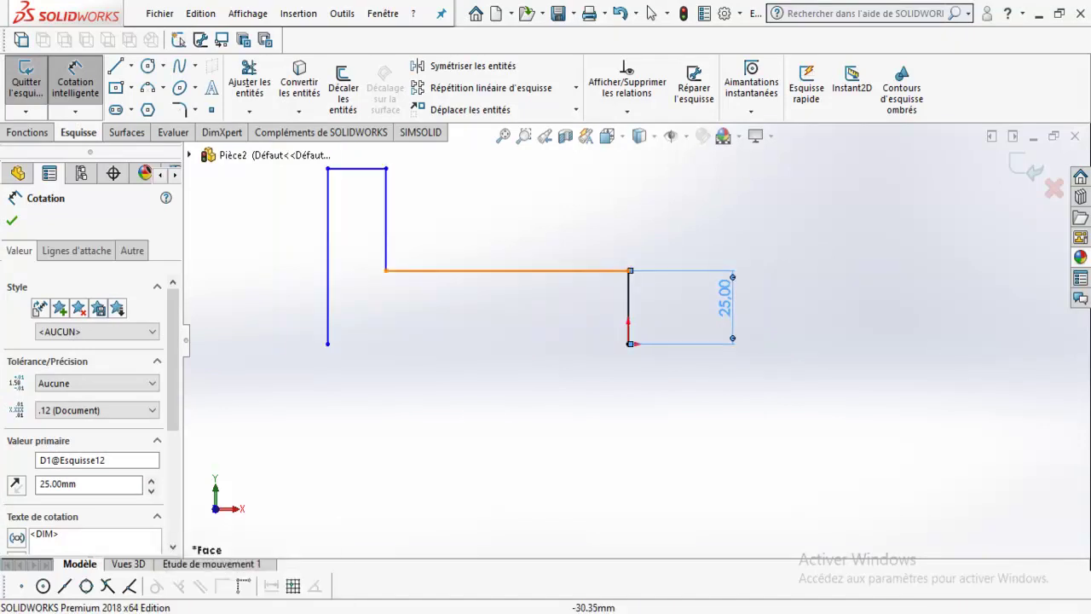
pyautogui.click(508, 270)
pyautogui.click(545, 225)
pyautogui.write('60')
pyautogui.press('Return')
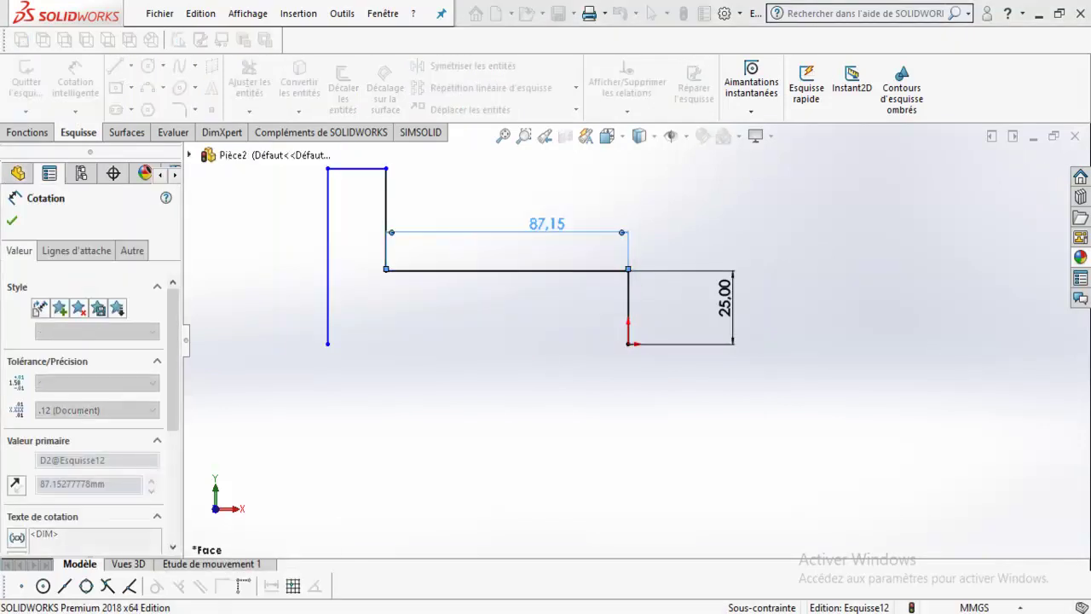
# - Set the overall height from the top line to the origin at 60 mm
pyautogui.scroll(1, 629, 344)
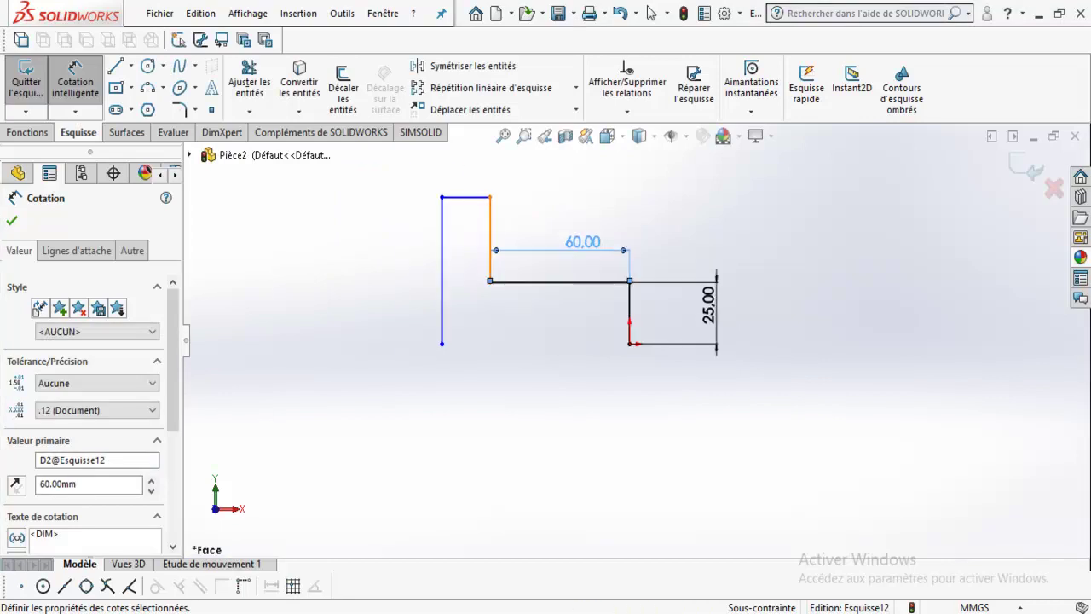
pyautogui.click(467, 198)
pyautogui.click(629, 343)
pyautogui.click(810, 272)
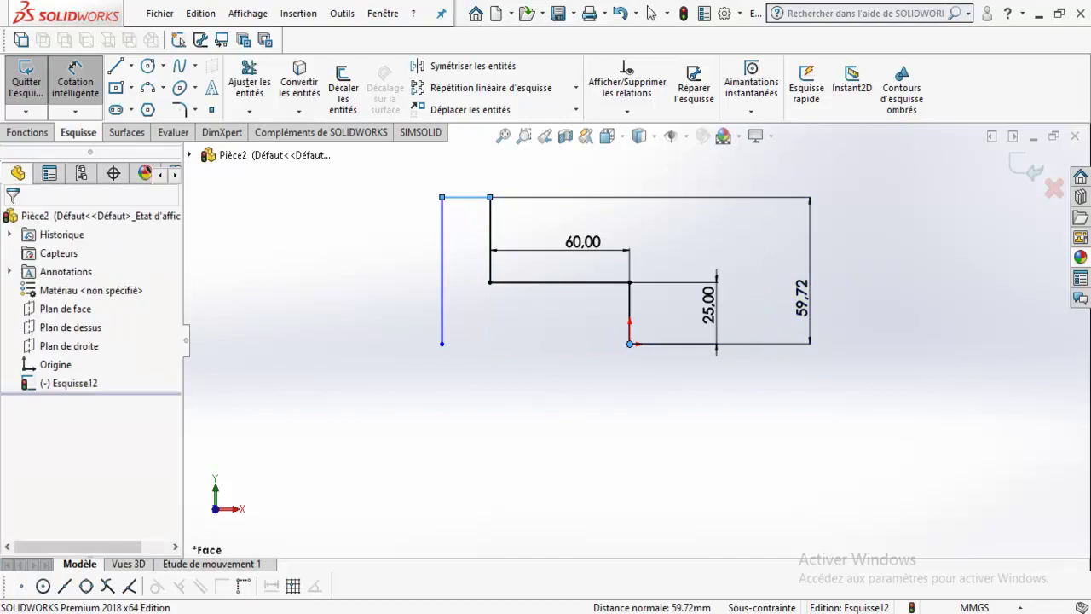
pyautogui.hotkey('alt', 'Tab')
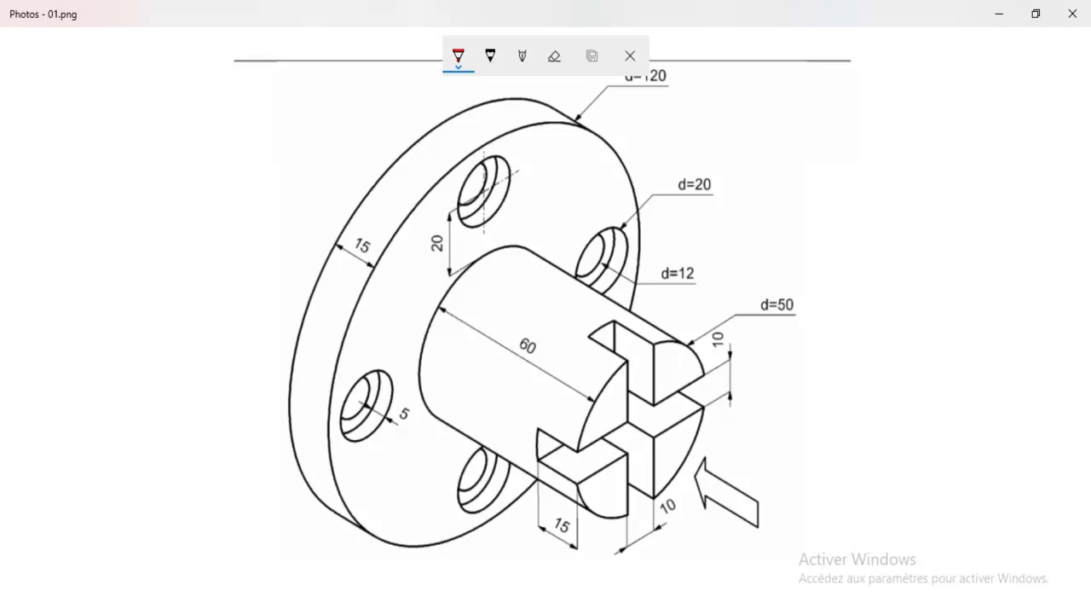
pyautogui.hotkey('alt', 'Tab')
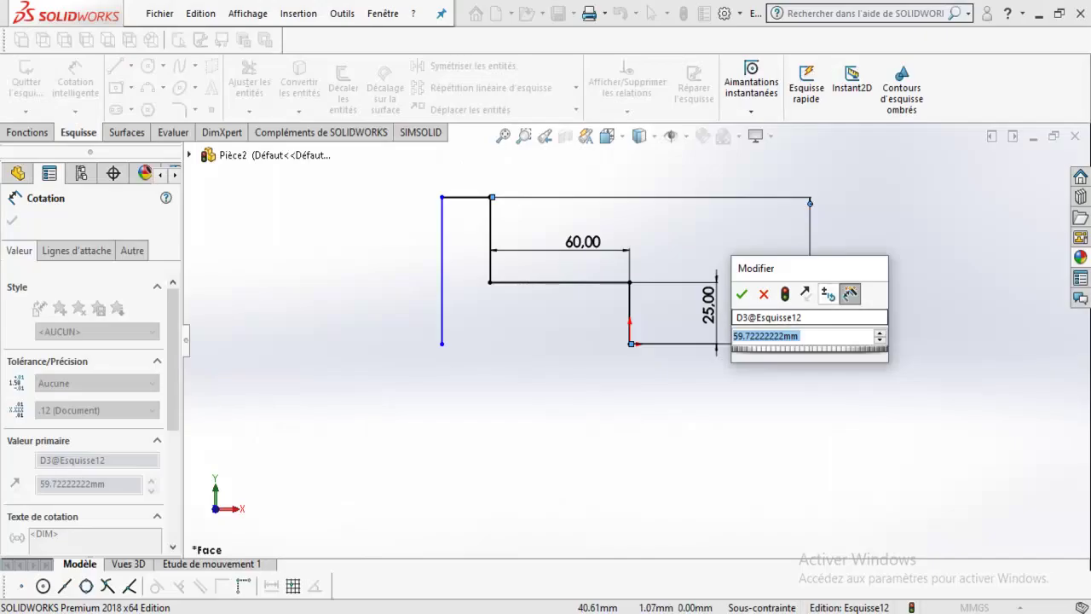
pyautogui.write('60')
pyautogui.press('Return')
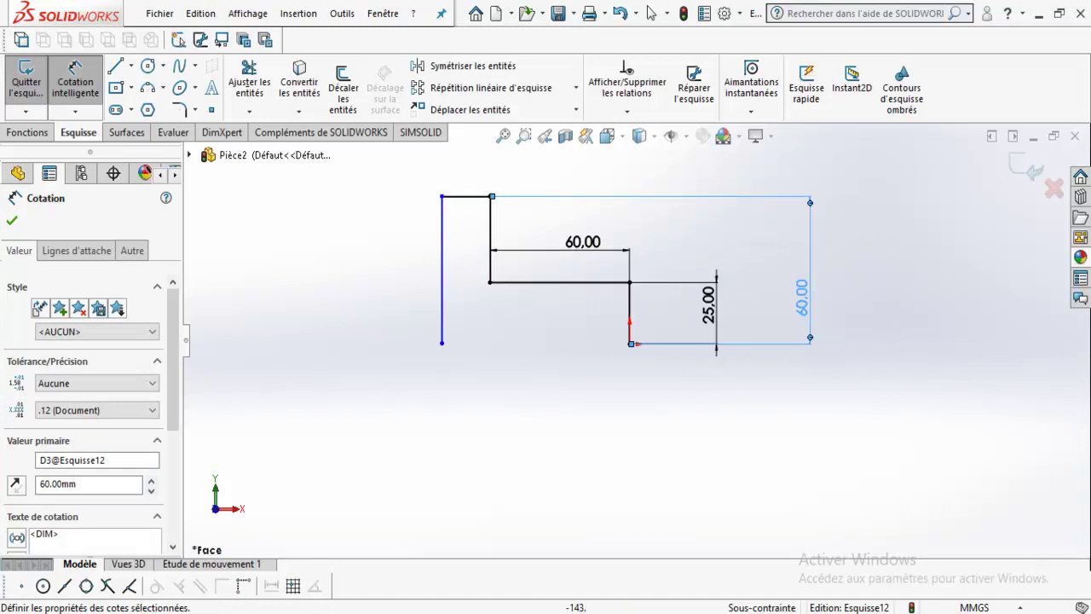
pyautogui.hotkey('alt', 'Tab')
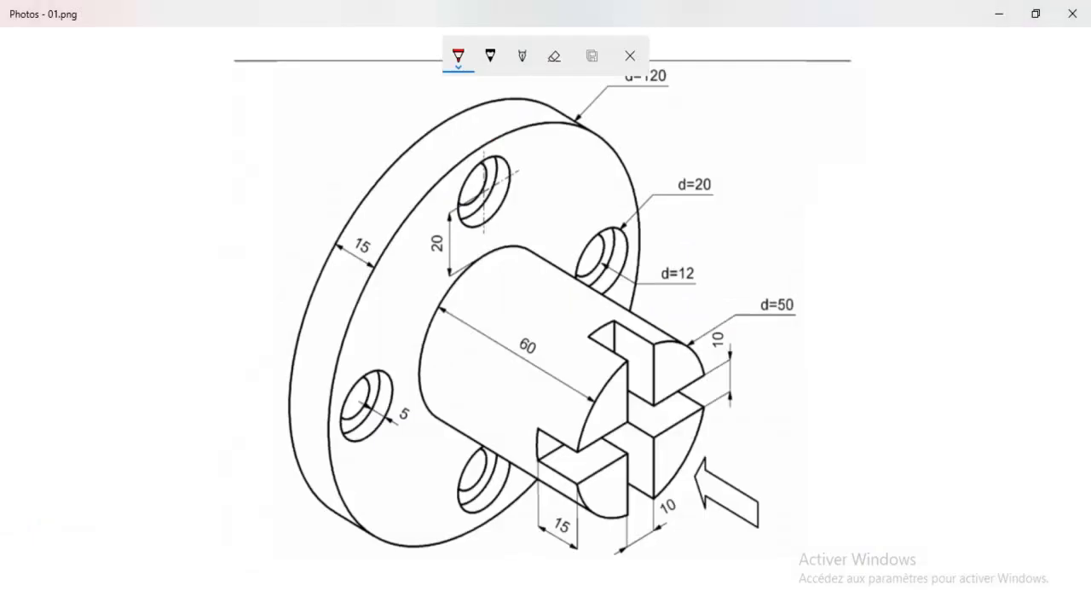
pyautogui.hotkey('alt', 'Tab')
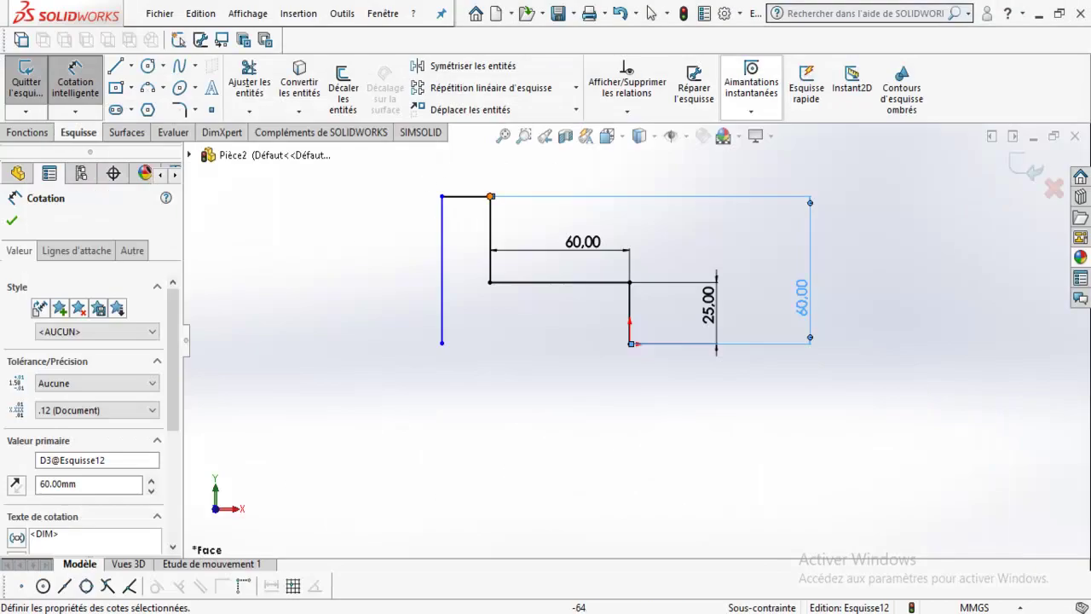
# - Dimension the flange thickness at 15 mm and the left vertical line at 60 mm
pyautogui.click(465, 197)
pyautogui.click(471, 167)
pyautogui.write('15')
pyautogui.press('Return')
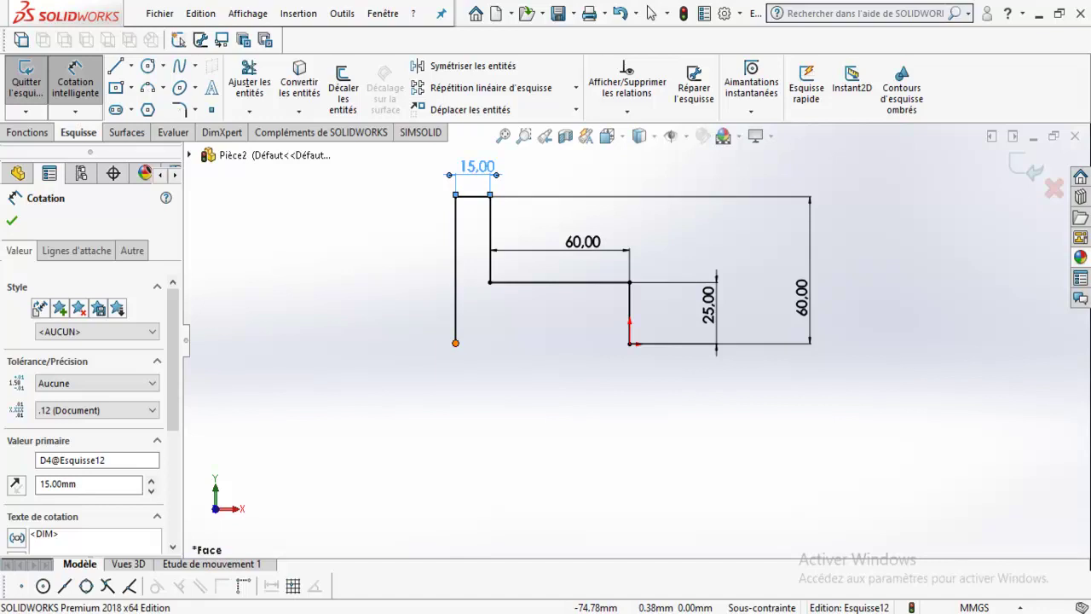
pyautogui.click(456, 343)
pyautogui.click(455, 196)
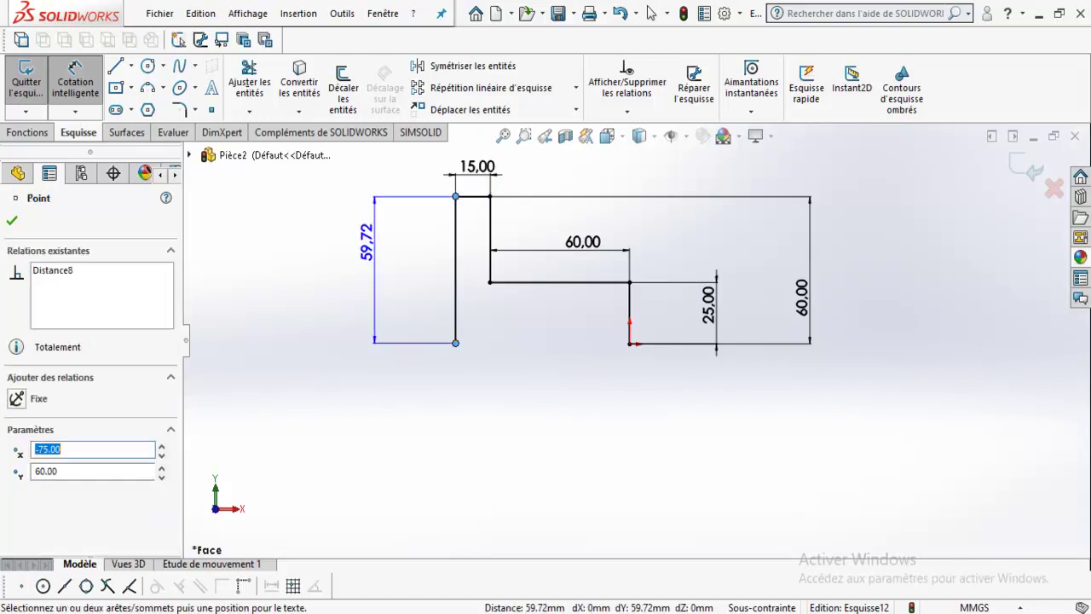
pyautogui.click(369, 252)
pyautogui.write('60')
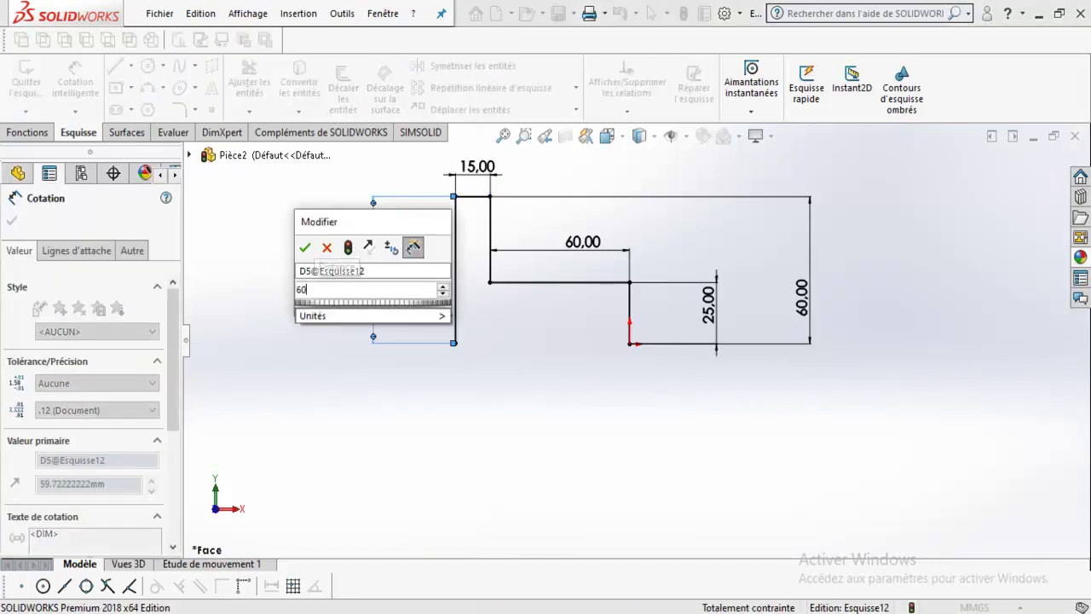
pyautogui.press('Return')
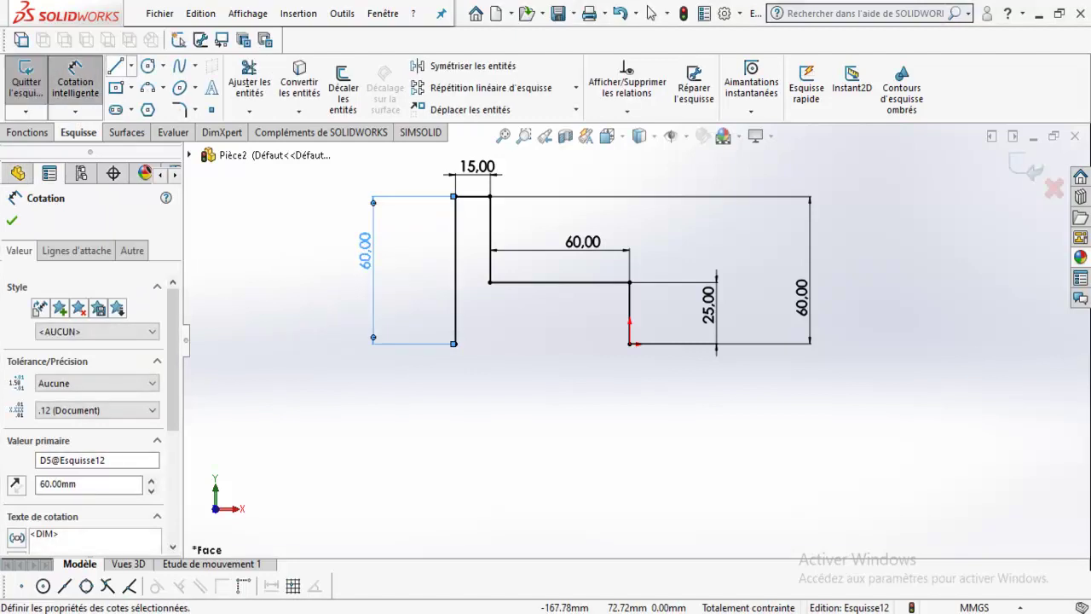
pyautogui.click(131, 66)
# - Trim away the extra bottom segment beyond the corner of the profile
pyautogui.click(162, 66)
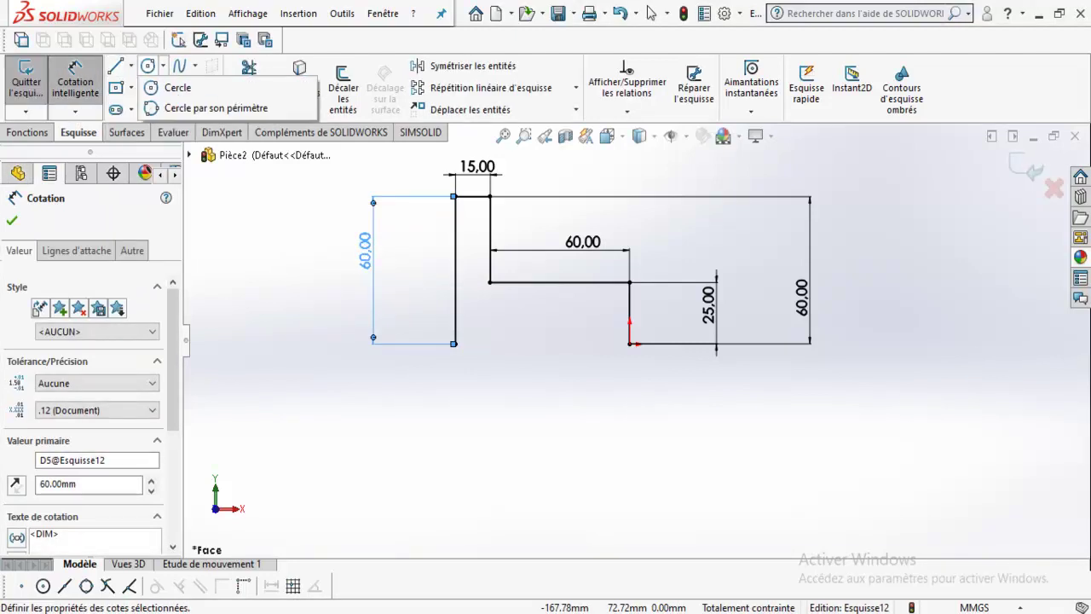
pyautogui.click(130, 65)
pyautogui.click(141, 86)
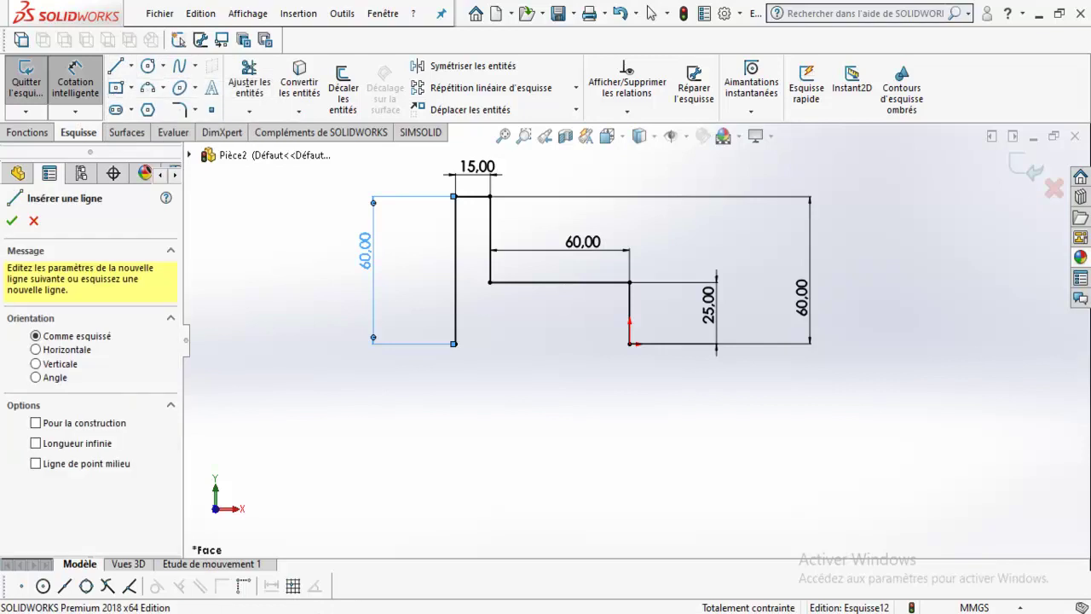
pyautogui.click(455, 344)
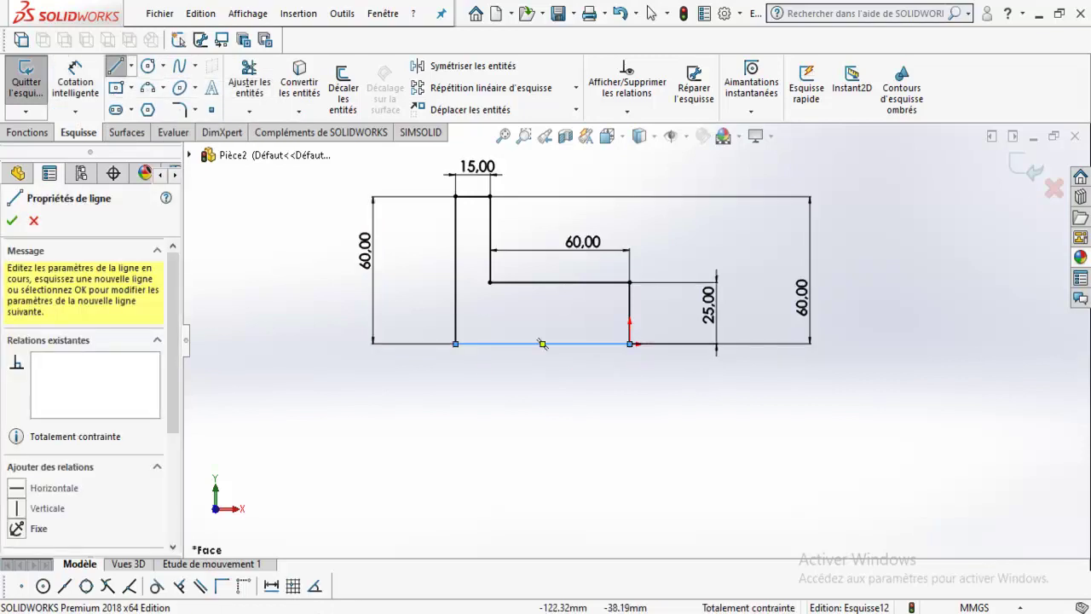
pyautogui.press('Escape')
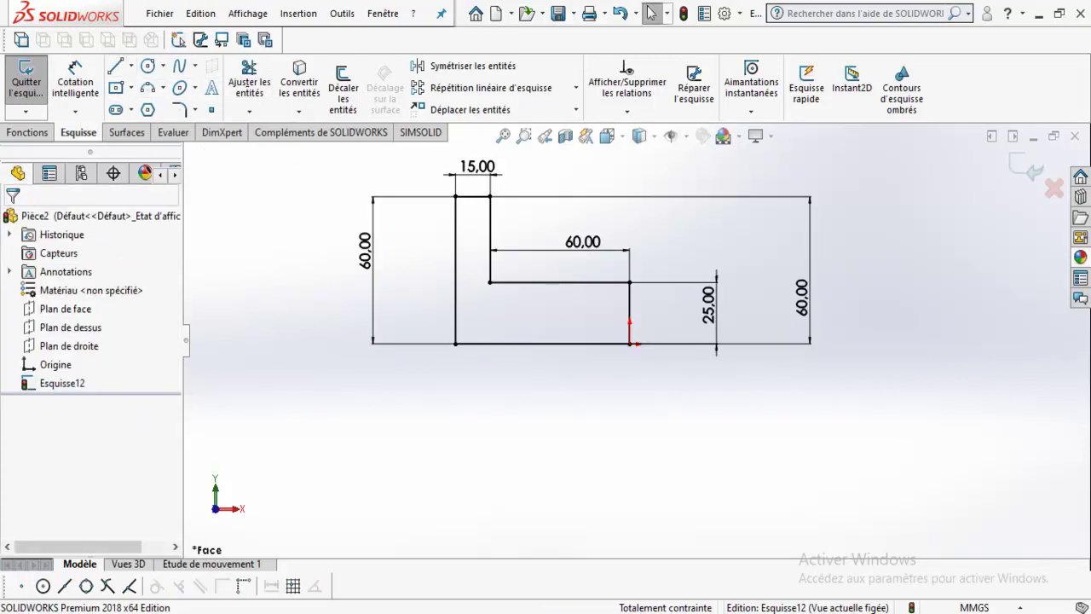
pyautogui.moveTo(768, 546); pyautogui.dragTo(728, 537, button='middle')
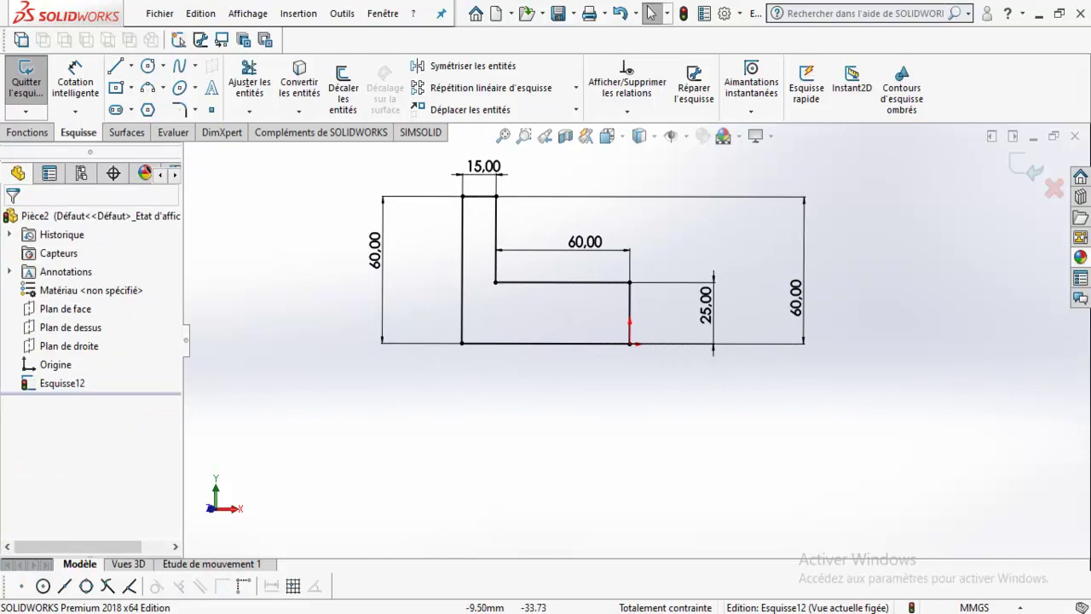
pyautogui.scroll(-2, 597, 392)
pyautogui.scroll(4, 597, 392)
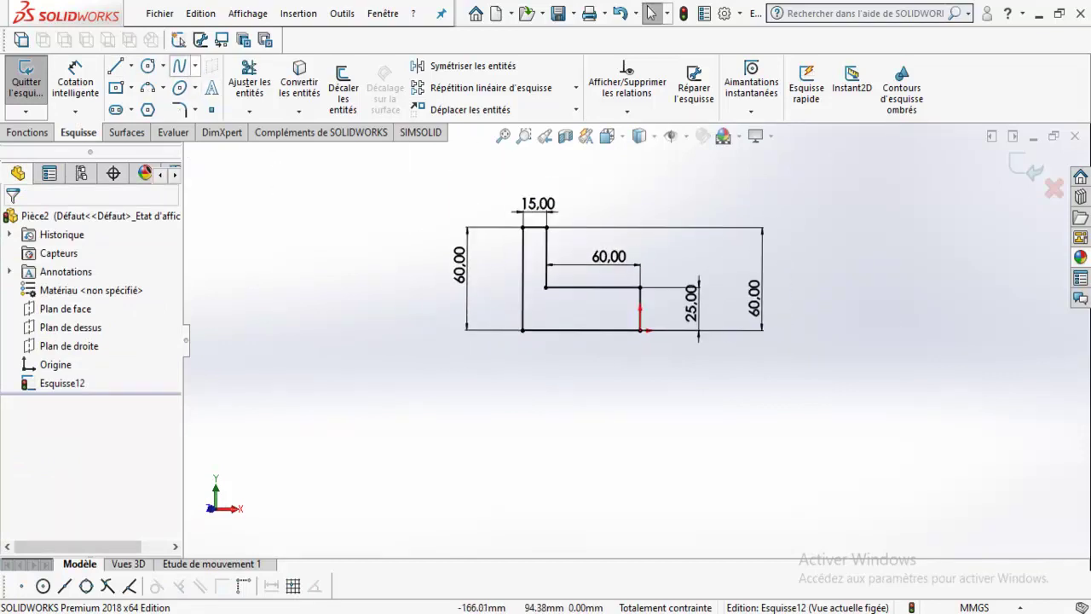
pyautogui.click(249, 85)
pyautogui.moveTo(577, 311); pyautogui.dragTo(577, 356)
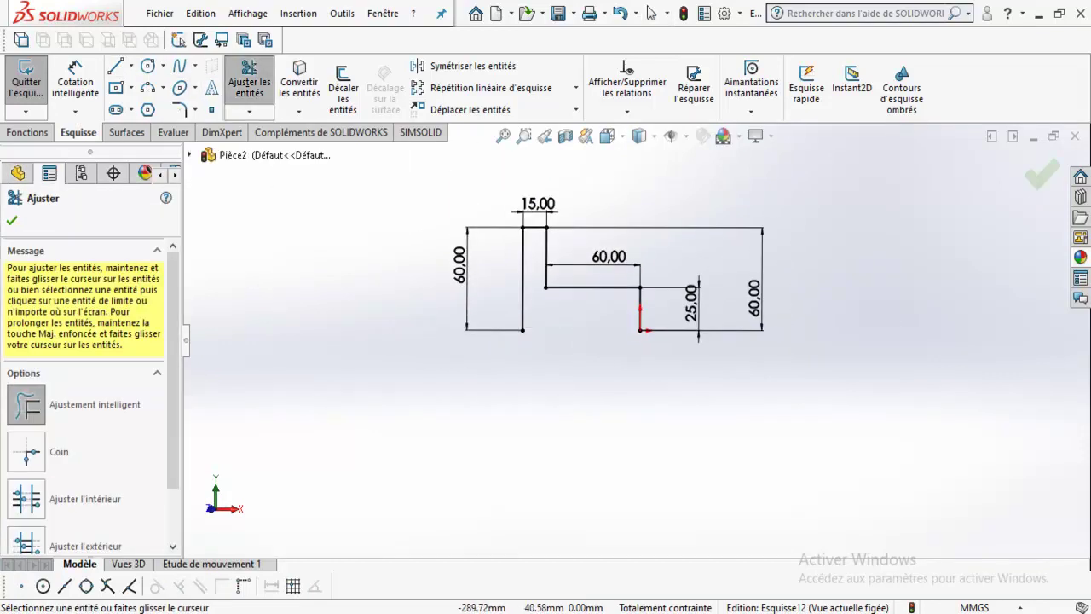
# - Draw a bottom line from the left edge to the origin and make it a regular sketch line
pyautogui.click(130, 66)
pyautogui.click(162, 104)
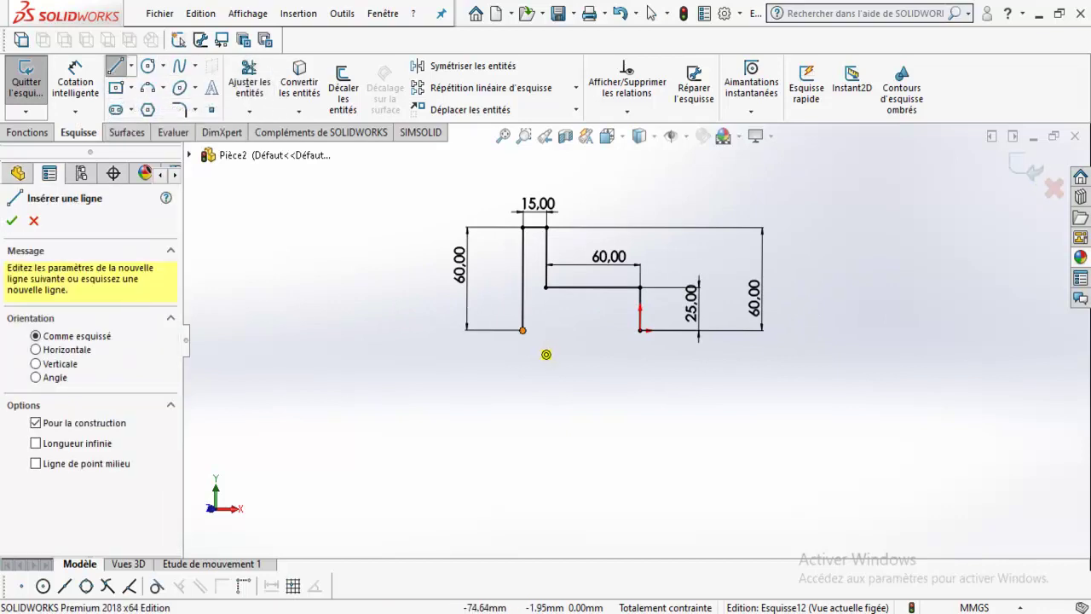
pyautogui.click(523, 330)
pyautogui.click(640, 330)
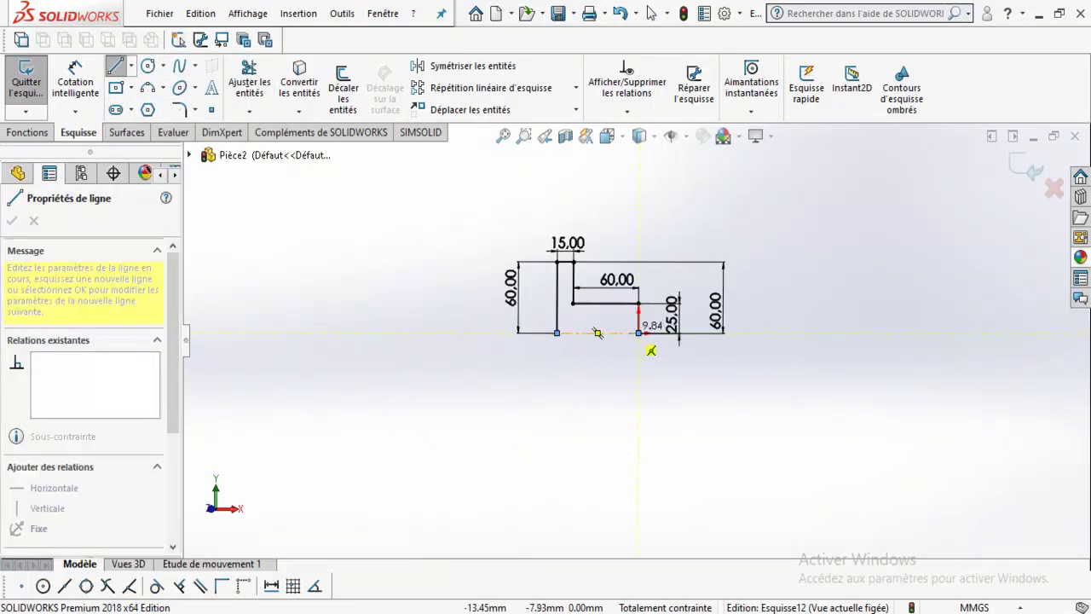
pyautogui.press('Escape')
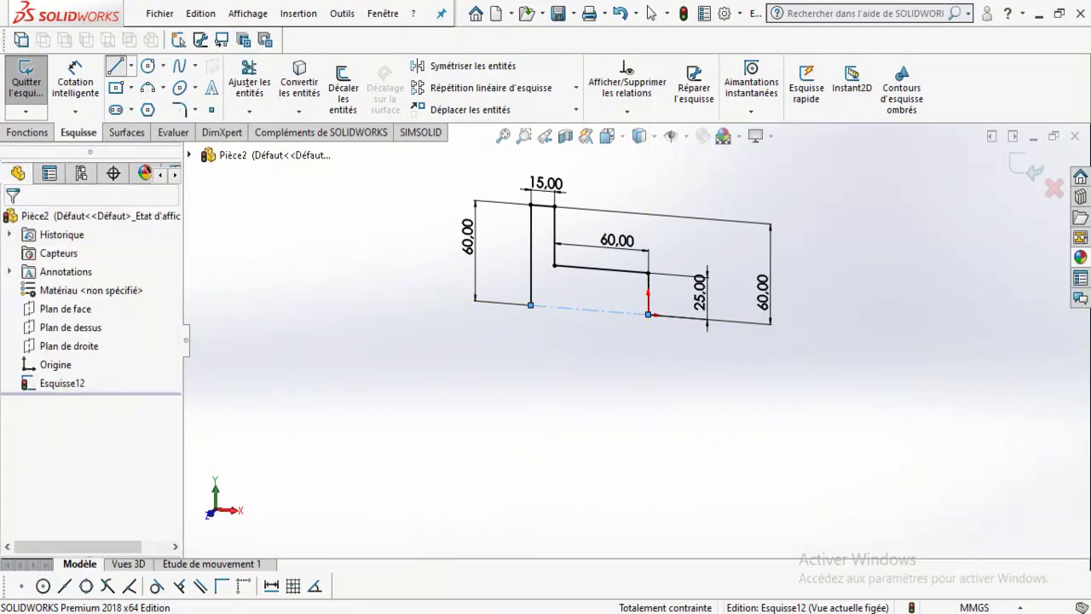
pyautogui.press('Escape')
pyautogui.rightClick(588, 309)
pyautogui.click(627, 284)
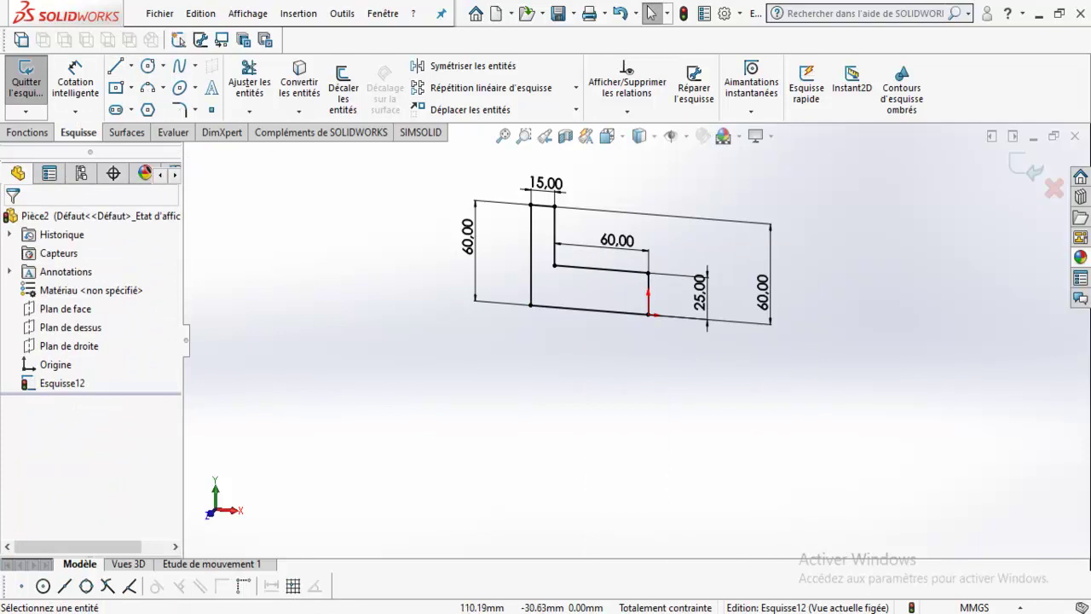
pyautogui.click(27, 132)
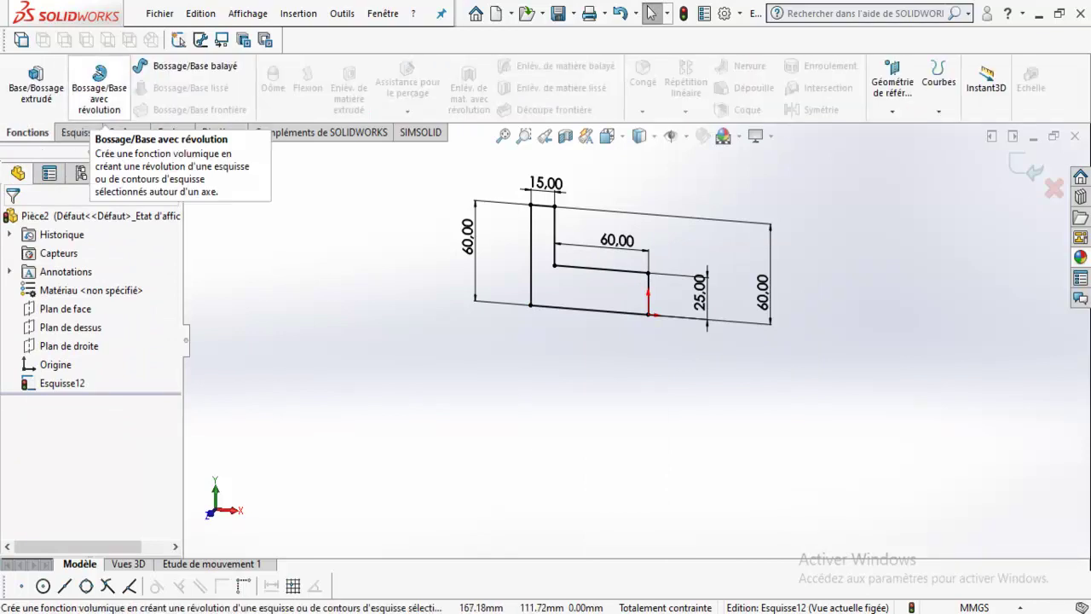
# - Revolve Esquisse12 Borgne 360° around the bottom line Ligne7 and inspect the preview
pyautogui.click(99, 85)
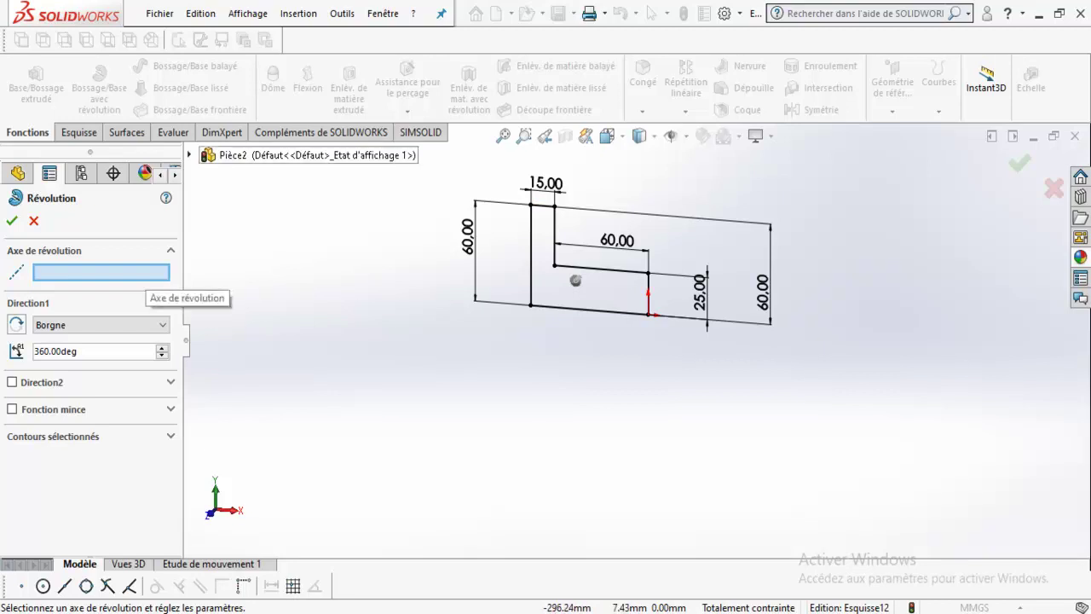
pyautogui.click(101, 325)
pyautogui.click(100, 325)
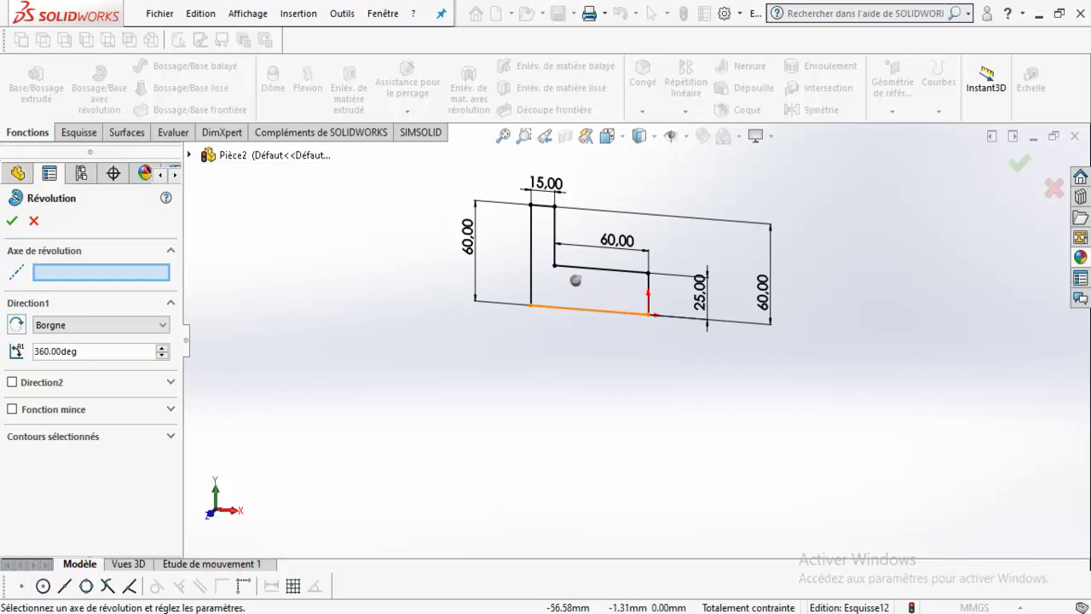
pyautogui.click(575, 280)
pyautogui.moveTo(575, 281); pyautogui.dragTo(577, 279, button='middle')
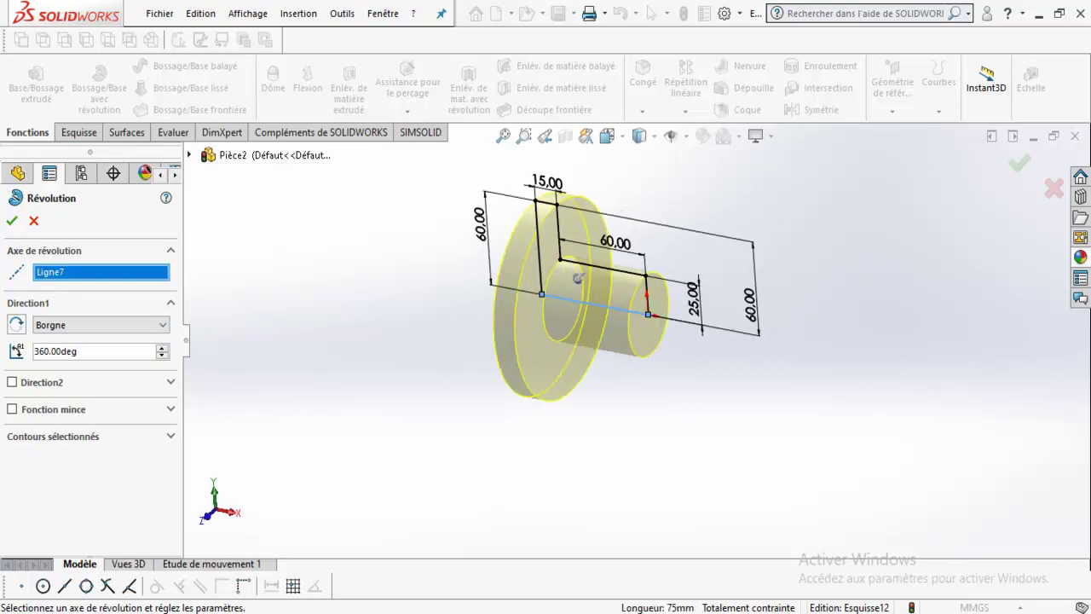
pyautogui.scroll(-2, 577, 279)
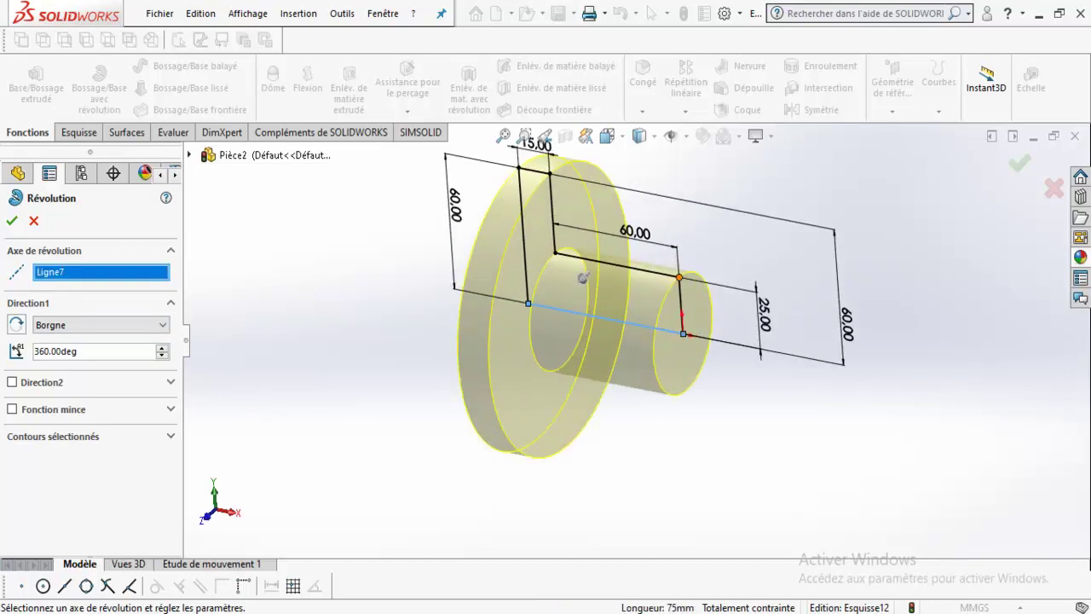
pyautogui.keyDown('ctrl'); pyautogui.moveTo(582, 278); pyautogui.dragTo(617, 340, button='middle'); pyautogui.keyUp('ctrl')
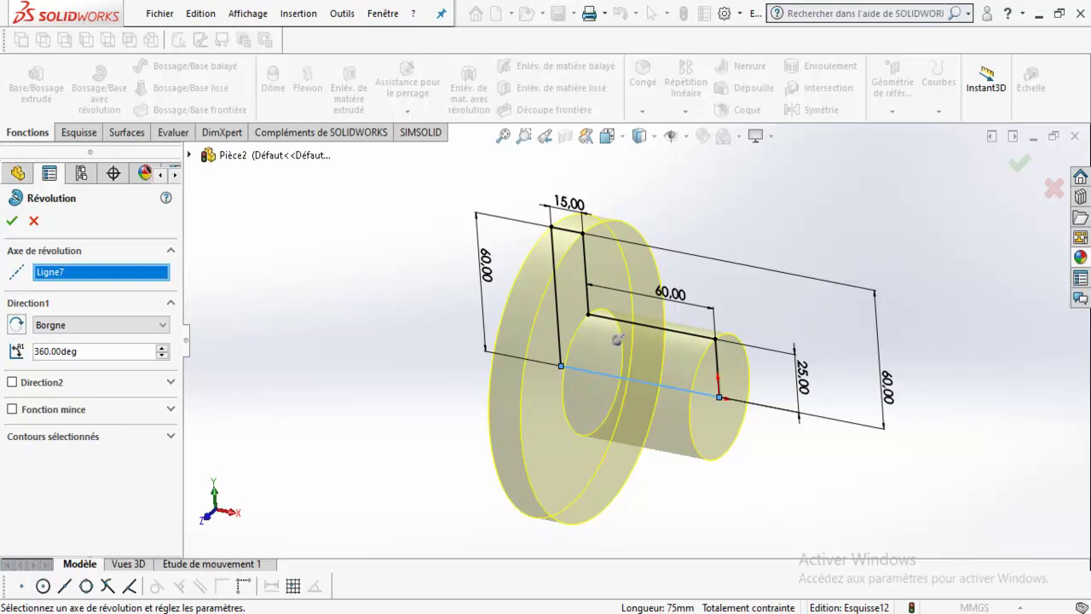
pyautogui.press('Return')
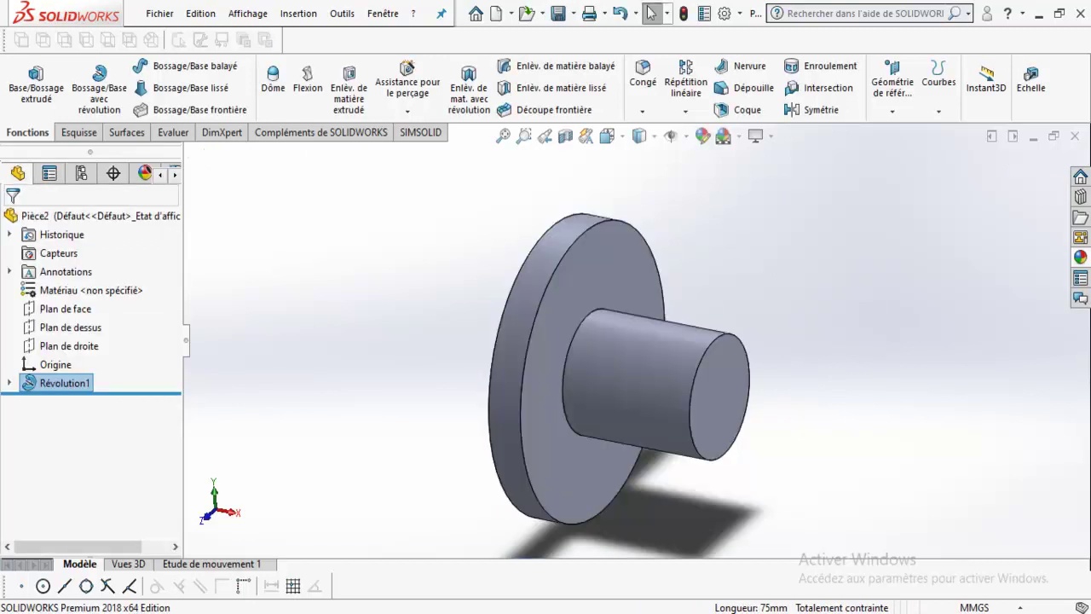
pyautogui.moveTo(617, 340); pyautogui.dragTo(699, 341, button='middle')
pyautogui.press('Left')
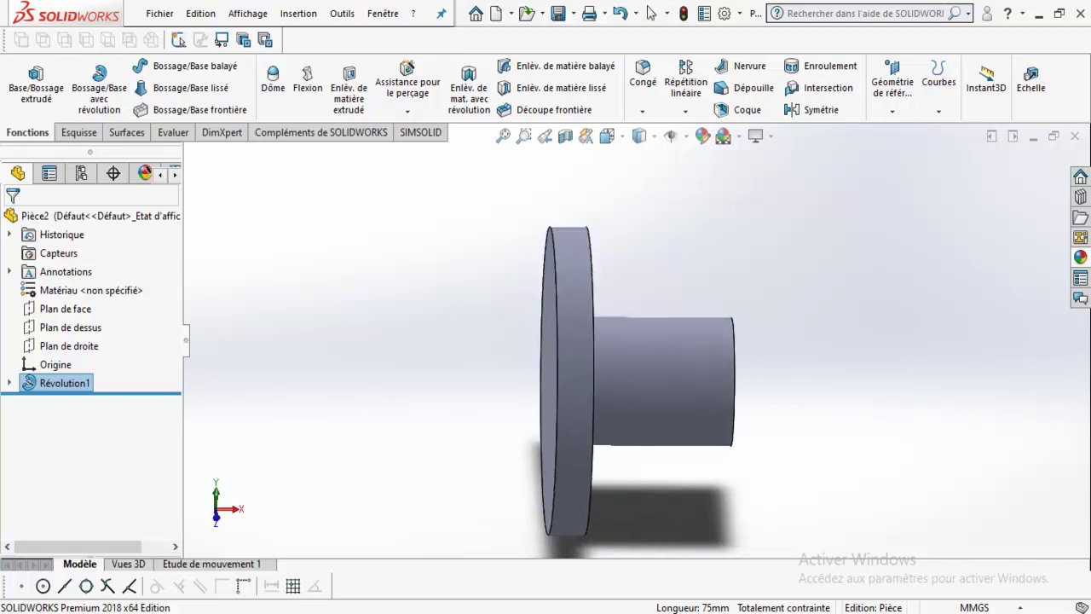
pyautogui.press('z')
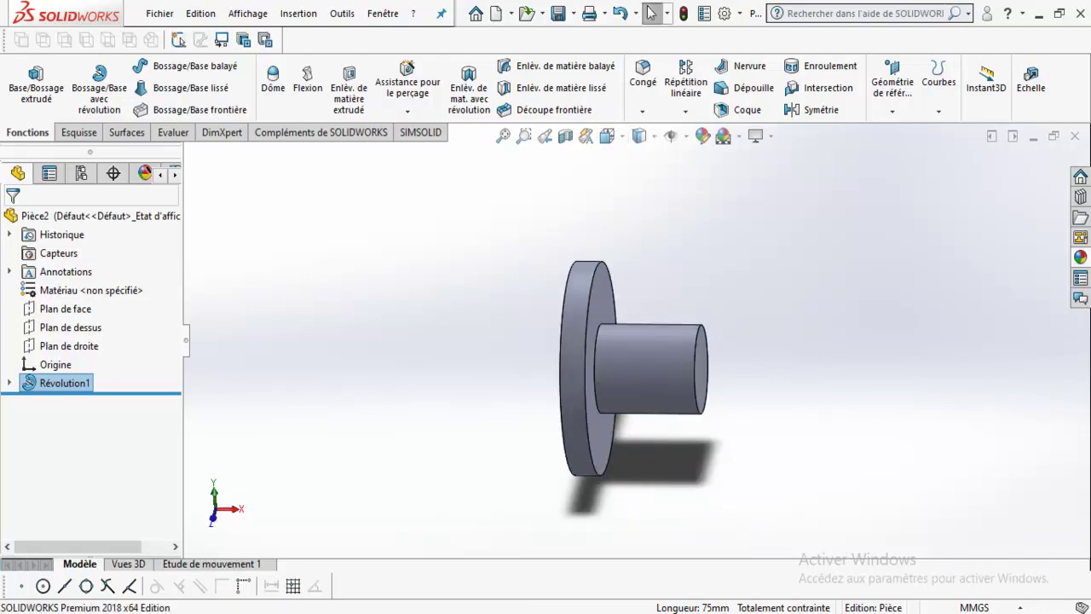
pyautogui.press('space')
pyautogui.press('Escape')
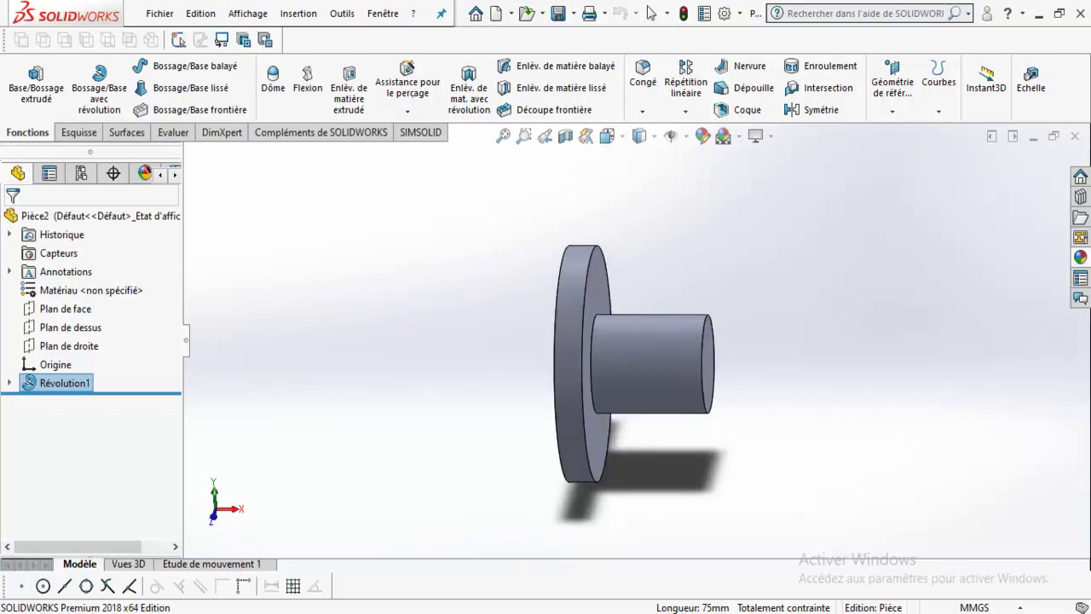
pyautogui.click(64, 383)
pyautogui.click(65, 383)
pyautogui.click(53, 383)
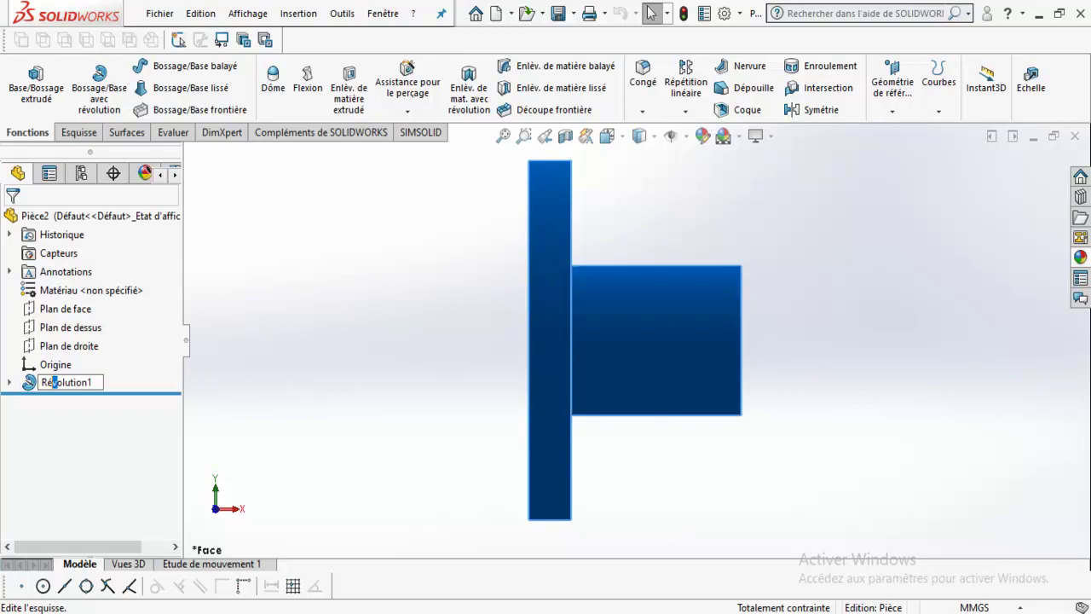
pyautogui.press('Escape')
pyautogui.press('Left')
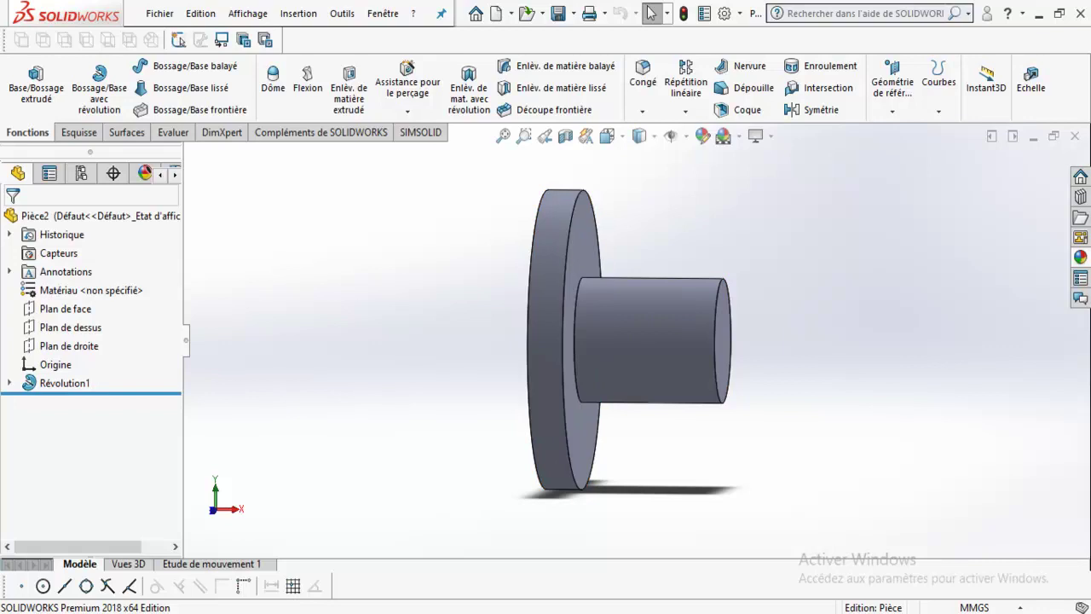
# - Change Révolution1's revolve angle to 300° so the disk shows an open wedge
pyautogui.click(64, 383)
pyautogui.click(59, 326)
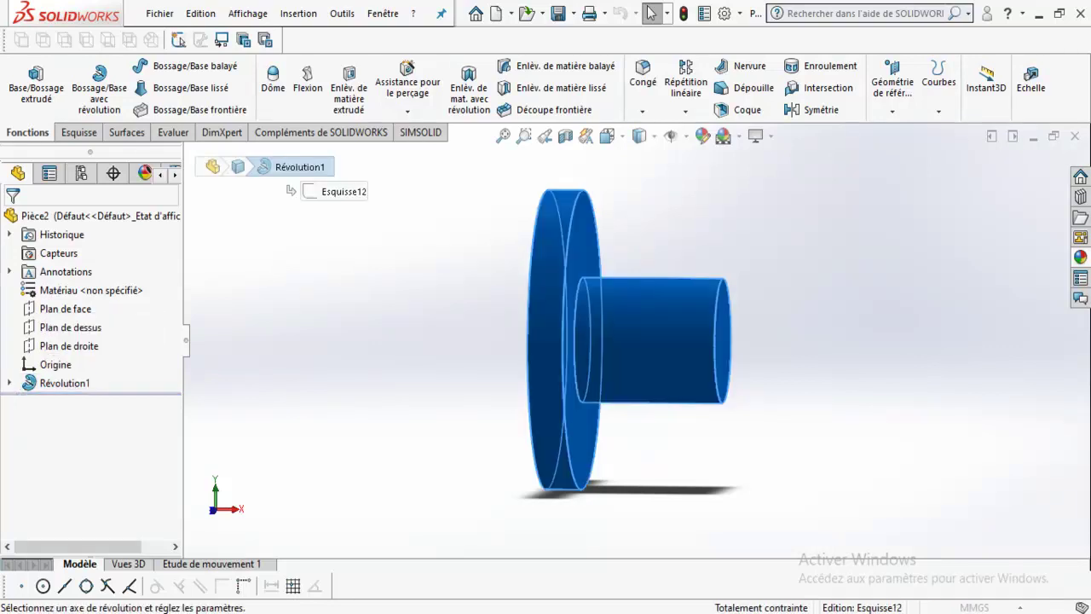
pyautogui.moveTo(528, 238); pyautogui.dragTo(622, 290, button='middle')
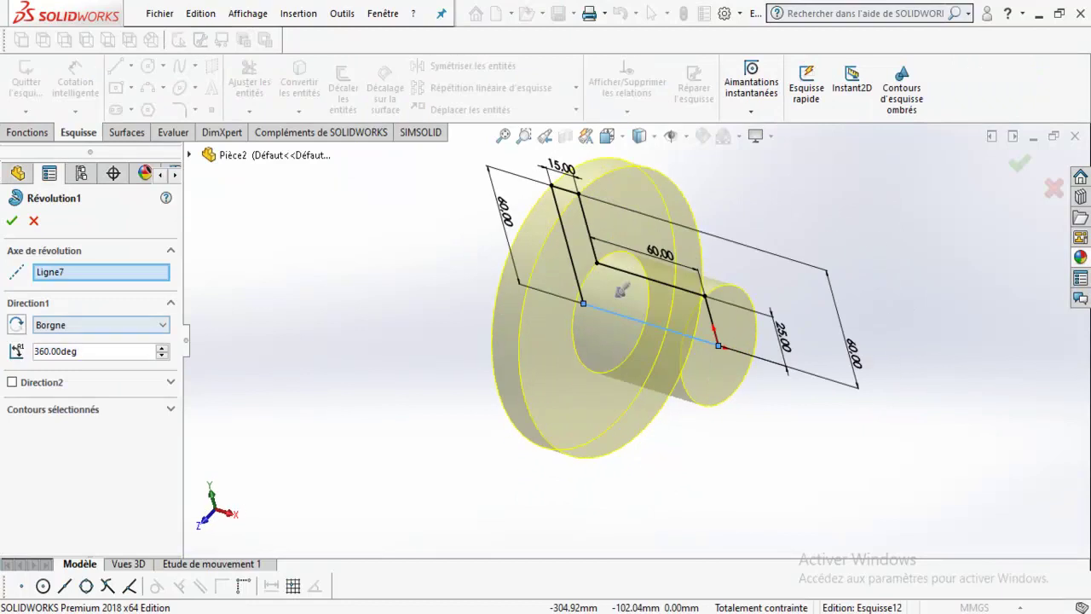
pyautogui.moveTo(623, 290); pyautogui.dragTo(632, 277)
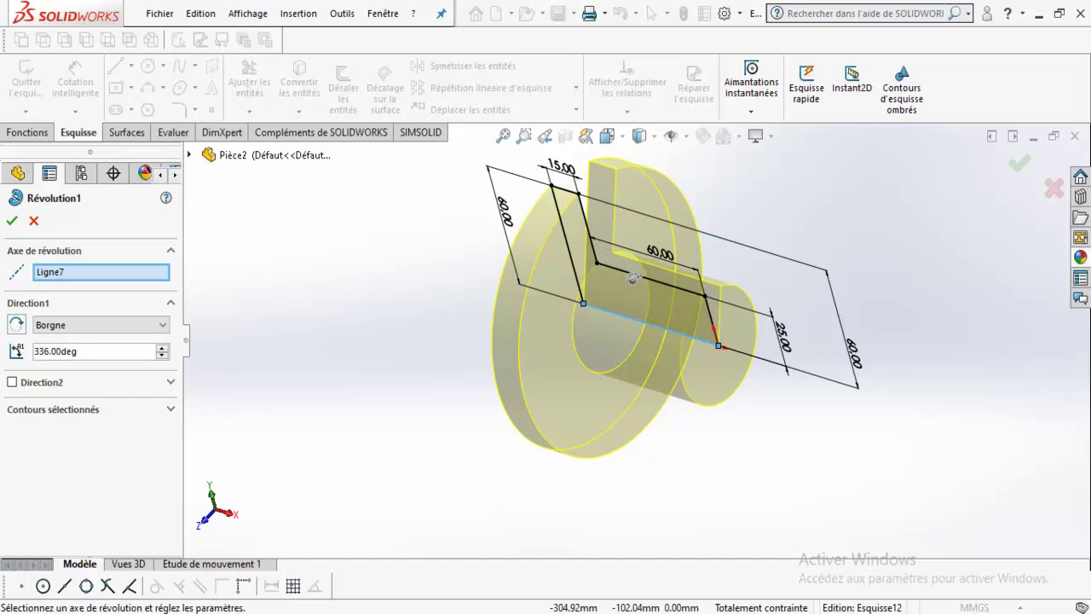
pyautogui.press('BackSpace')
pyautogui.press('BackSpace')
pyautogui.press('BackSpace')
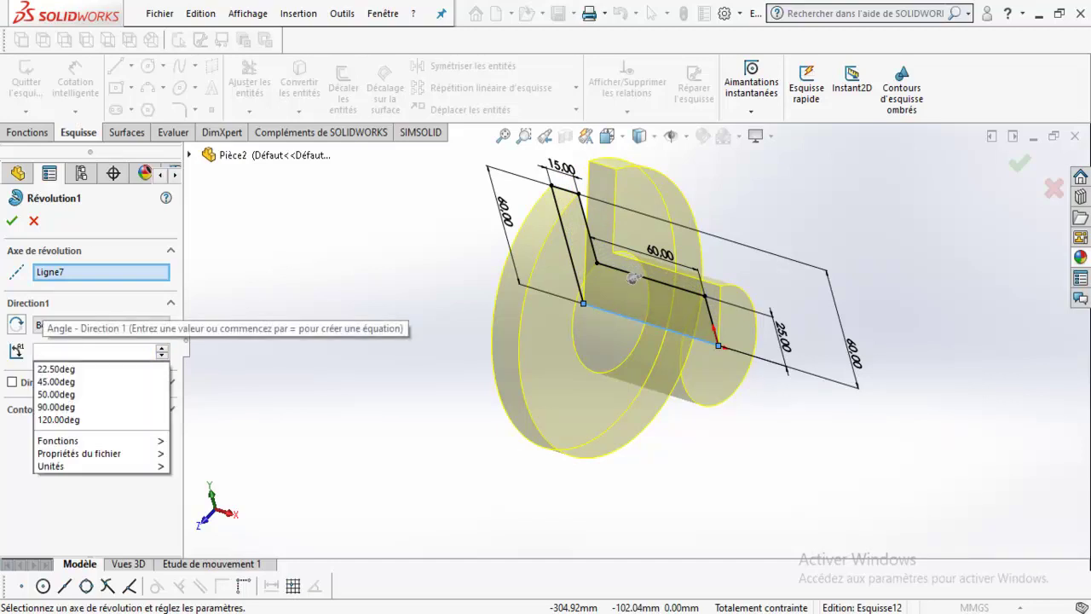
pyautogui.write('300')
pyautogui.press('Return')
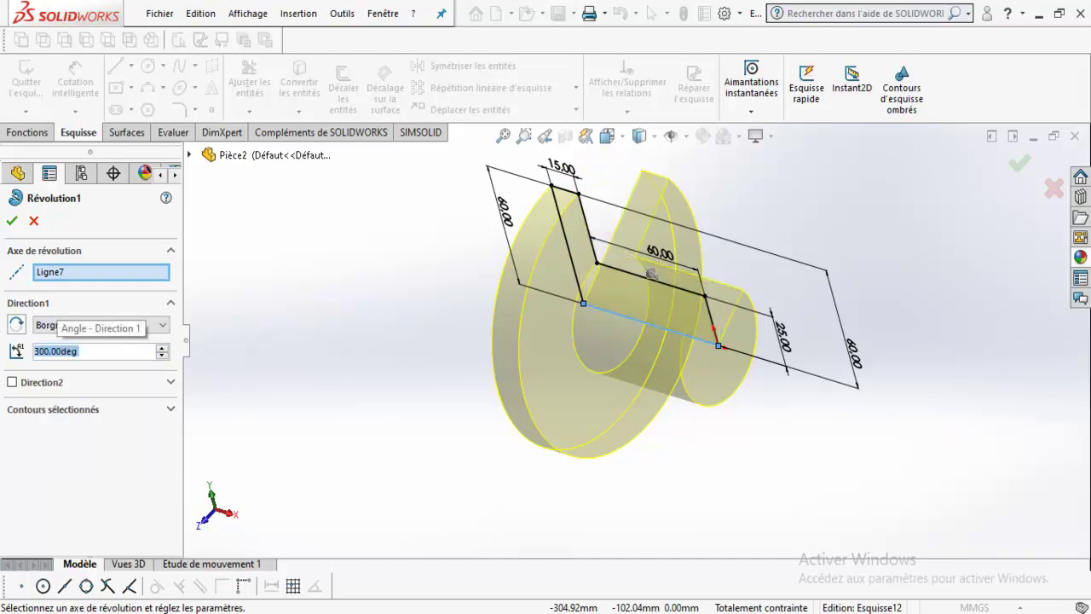
pyautogui.click(12, 220)
pyautogui.moveTo(665, 341); pyautogui.dragTo(597, 324, button='middle')
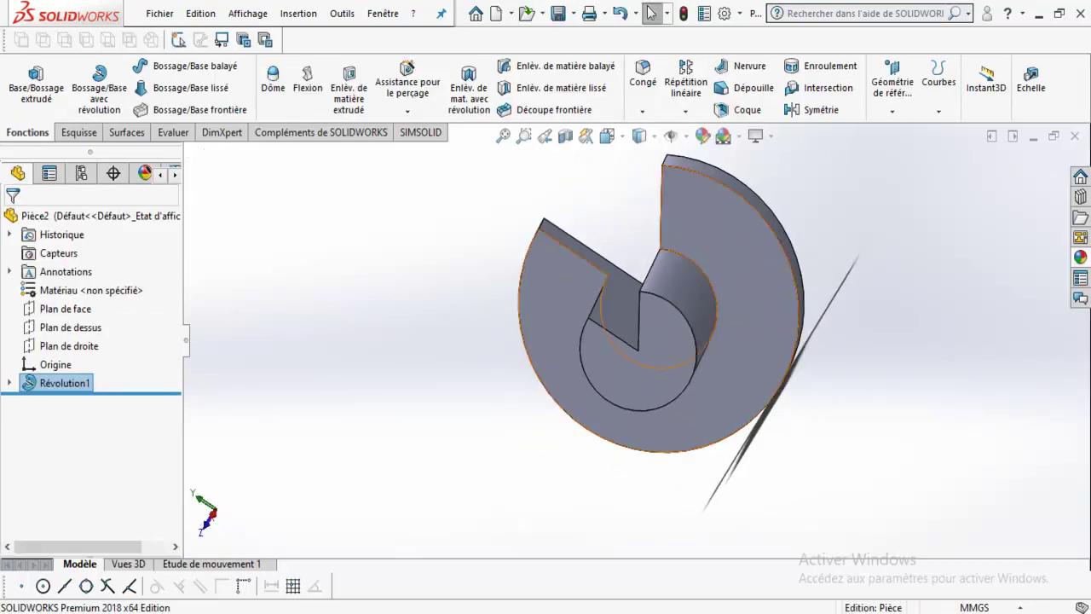
# - Re-edit Révolution1 to 90°, then restore it to a full 360°
pyautogui.rightClick(64, 383)
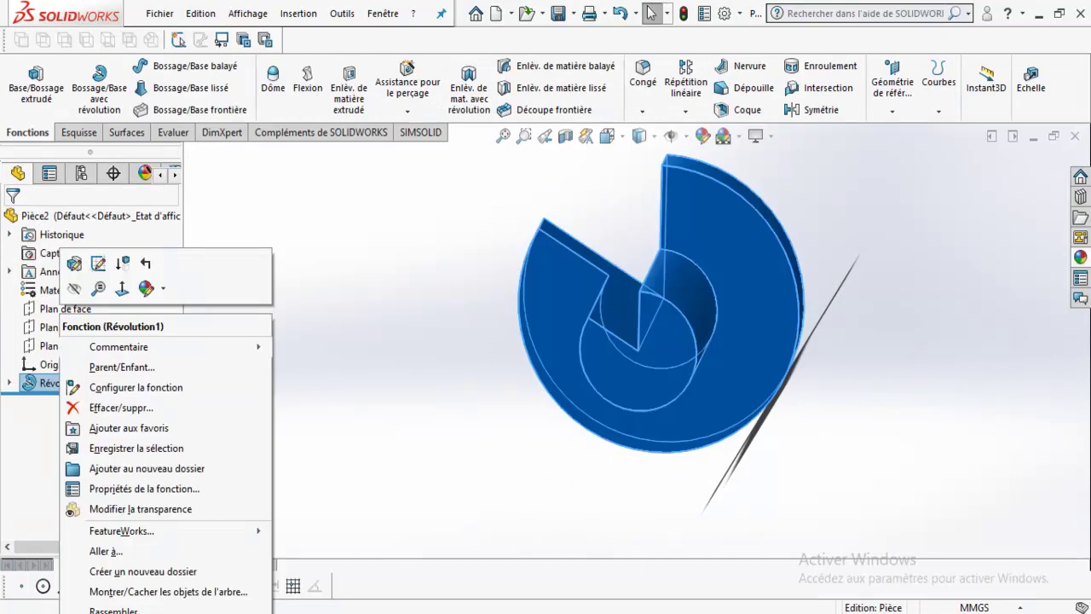
pyautogui.click(75, 282)
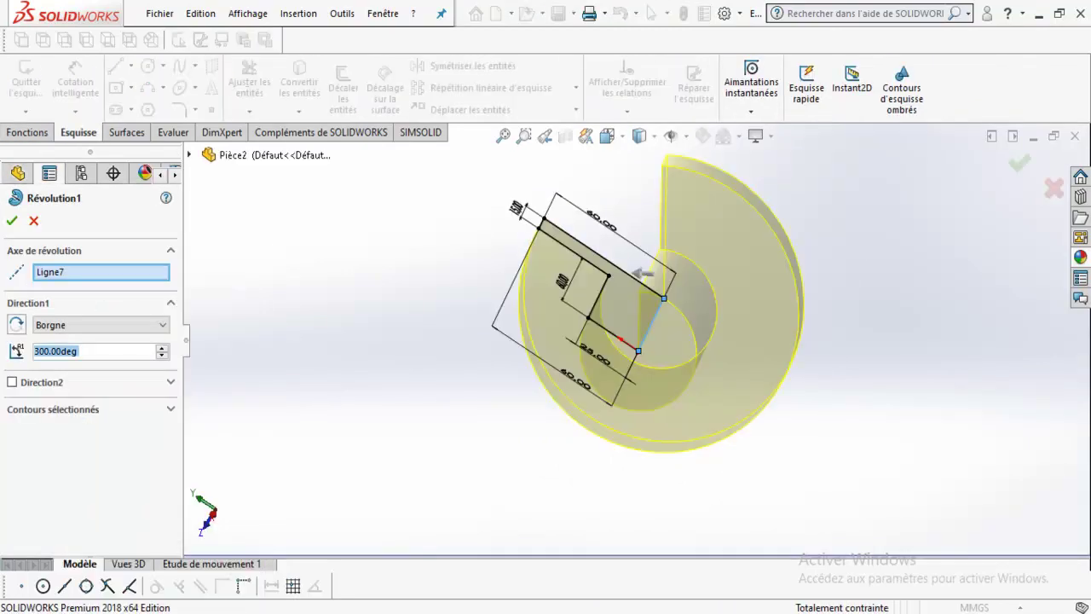
pyautogui.write('90')
pyautogui.press('Return')
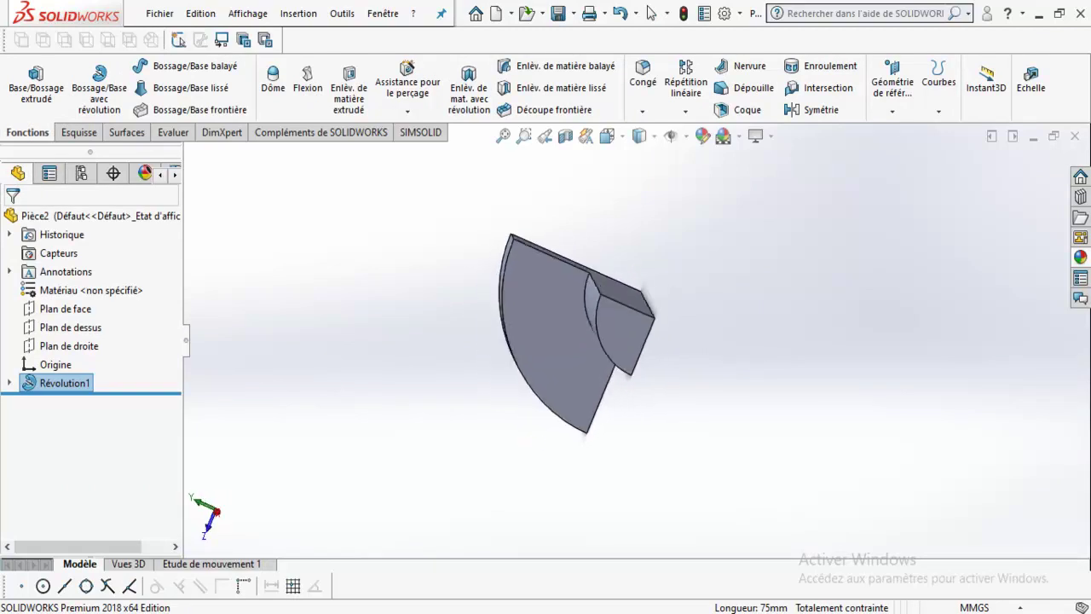
pyautogui.rightClick(64, 383)
pyautogui.click(54, 258)
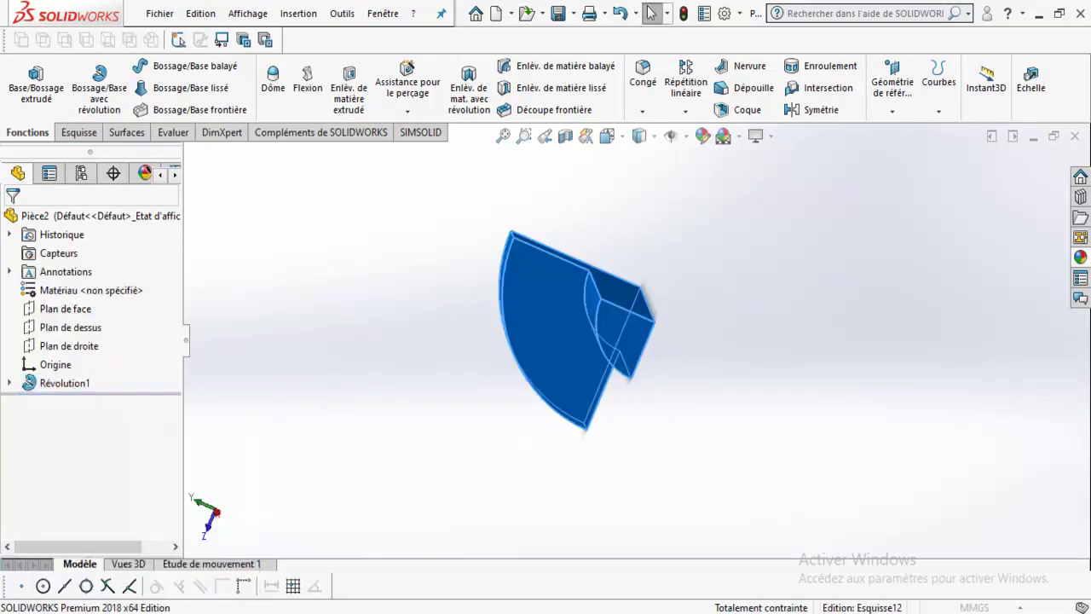
pyautogui.write('360')
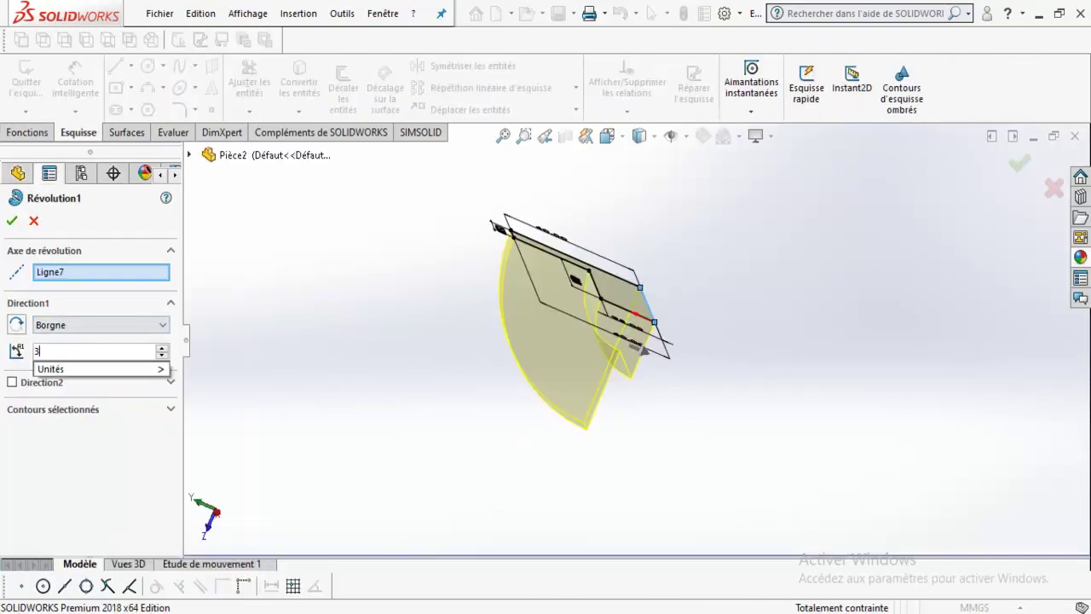
pyautogui.press('Return')
pyautogui.click(12, 221)
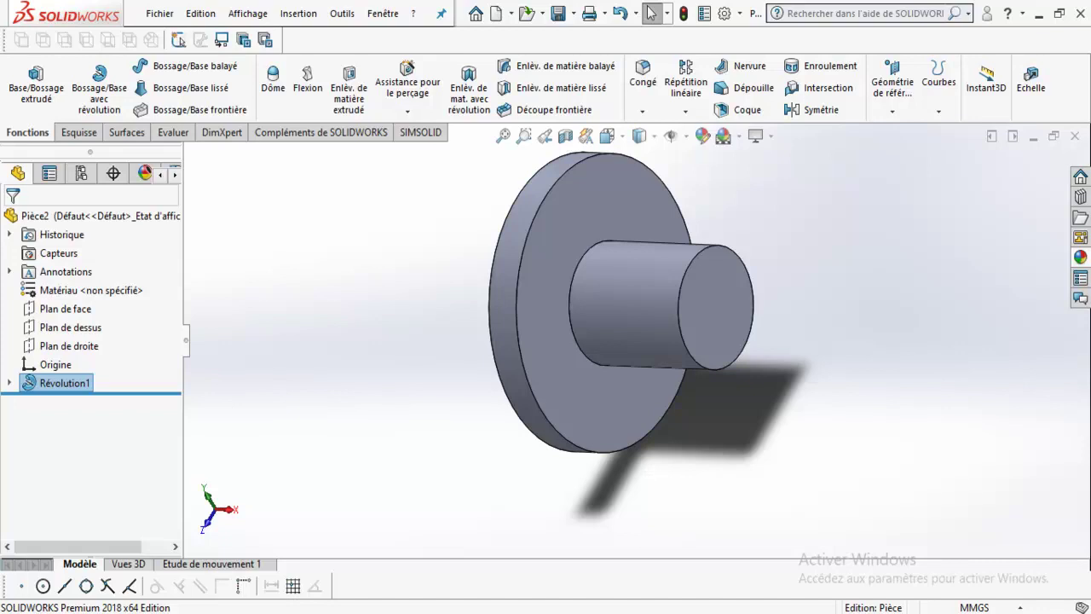
# - Delete Révolution1 and turn the profile's bottom line in Esquisse12 into a construction line
pyautogui.press('Delete')
pyautogui.press('Return')
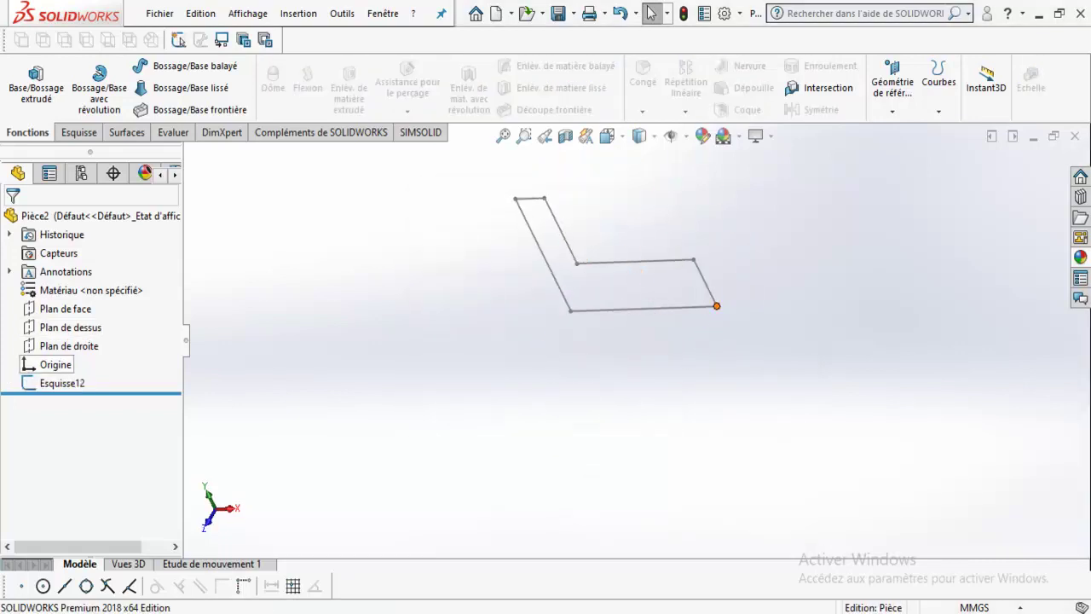
pyautogui.rightClick(63, 382)
pyautogui.click(86, 298)
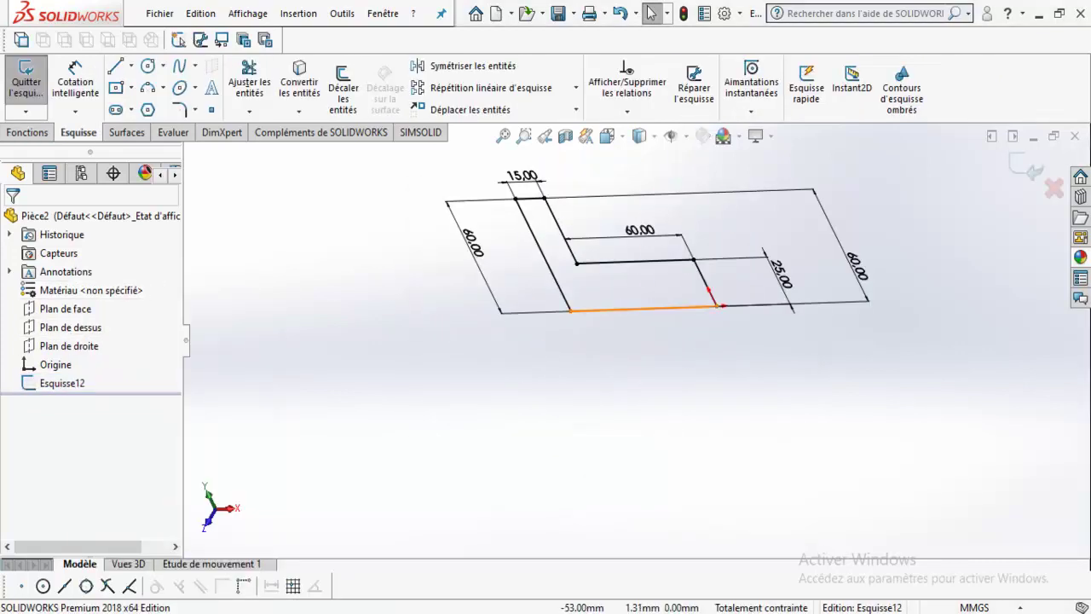
pyautogui.click(648, 309)
pyautogui.click(702, 231)
pyautogui.press('Escape')
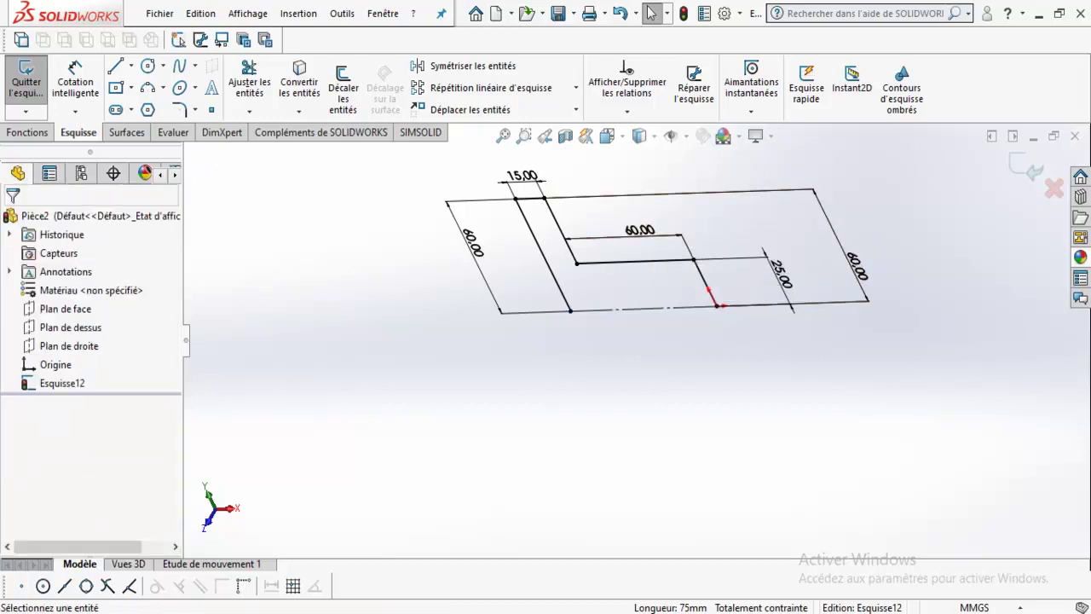
pyautogui.click(607, 136)
# - Revolve Esquisse12 a full 360° around the dashed bottom line Ligne7, letting the sketch close automatically
pyautogui.hotkey('ctrl', '8')
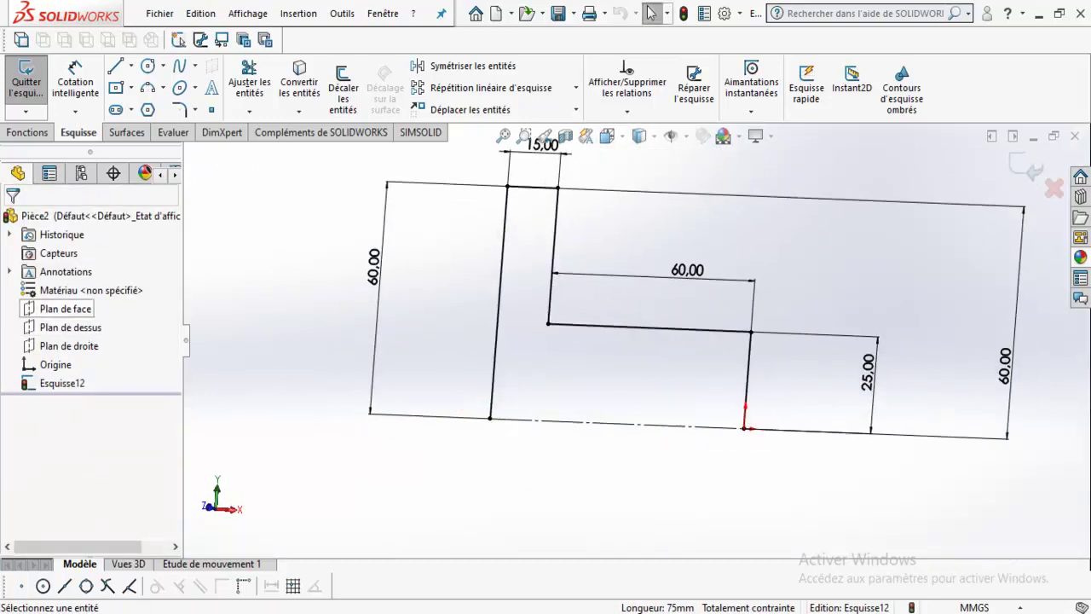
pyautogui.click(27, 132)
pyautogui.click(99, 88)
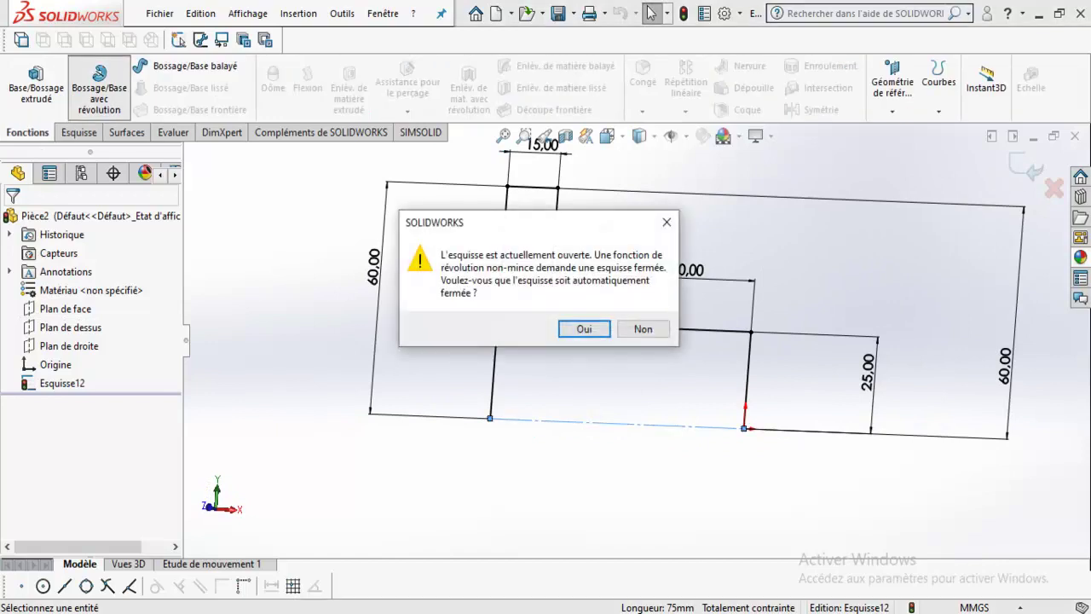
pyautogui.moveTo(477, 221); pyautogui.dragTo(210, 181)
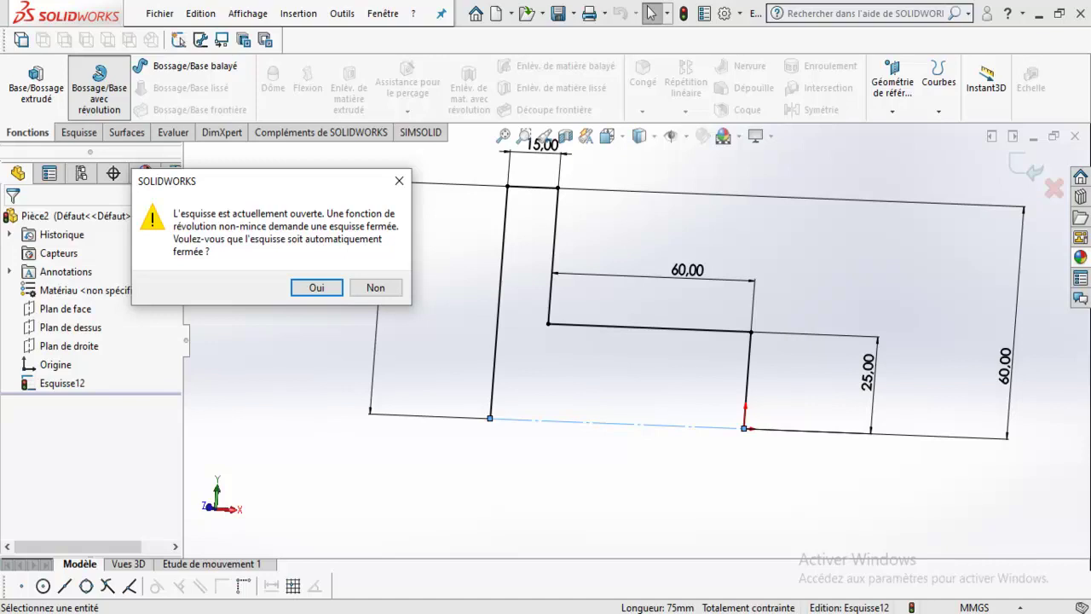
pyautogui.click(316, 288)
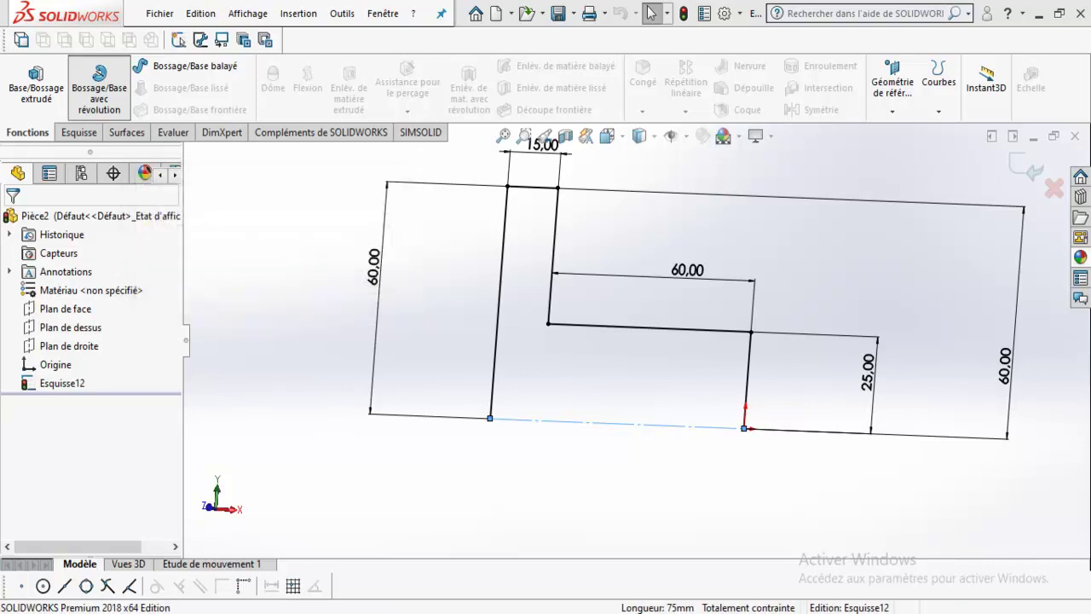
pyautogui.moveTo(605, 345); pyautogui.dragTo(606, 346, button='middle')
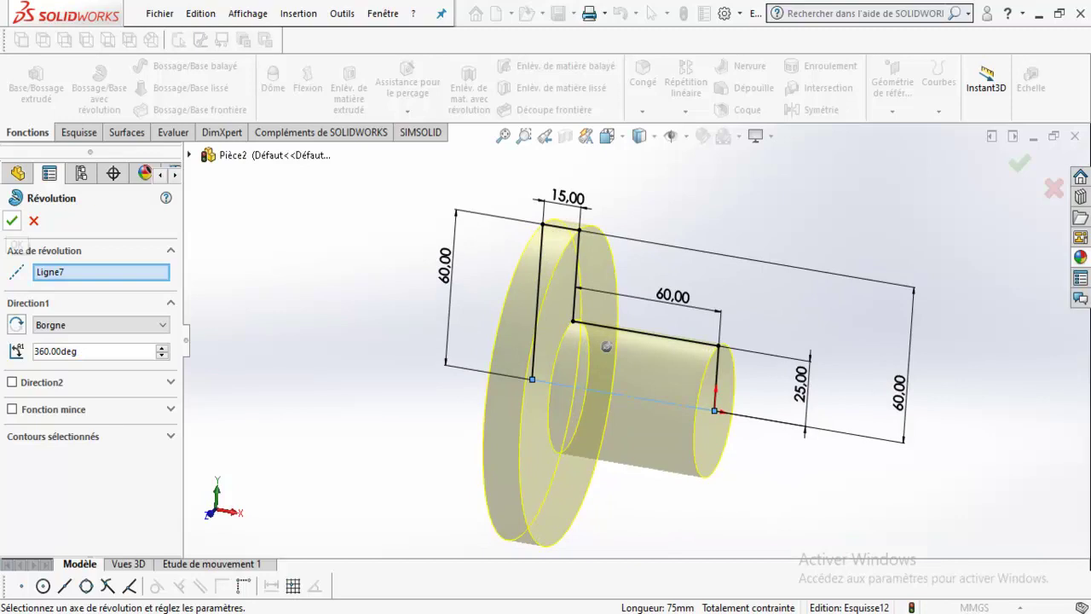
pyautogui.click(12, 220)
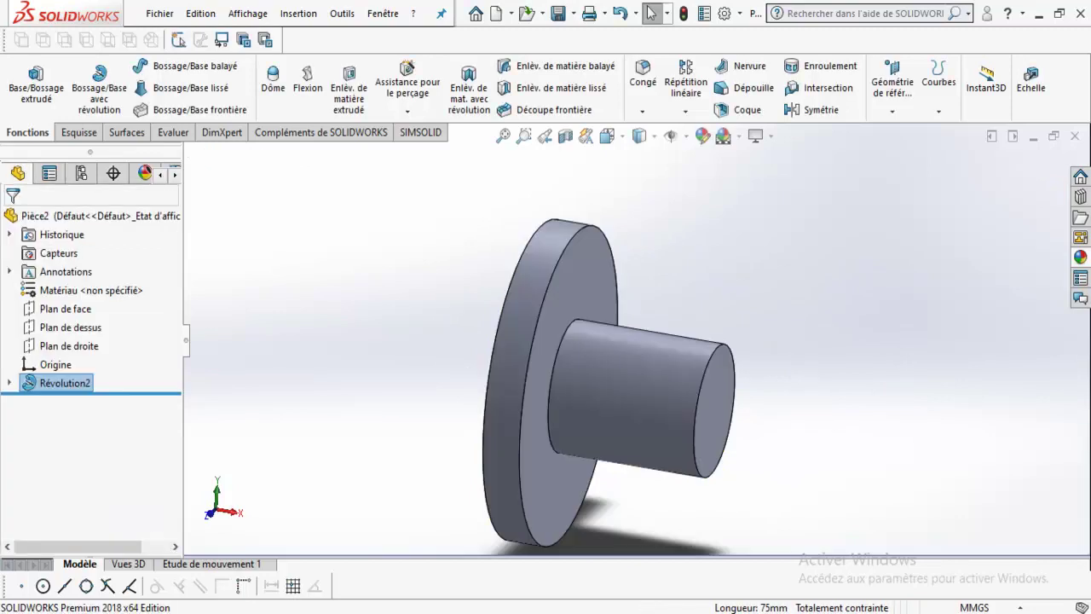
pyautogui.moveTo(614, 358); pyautogui.dragTo(511, 358, button='middle')
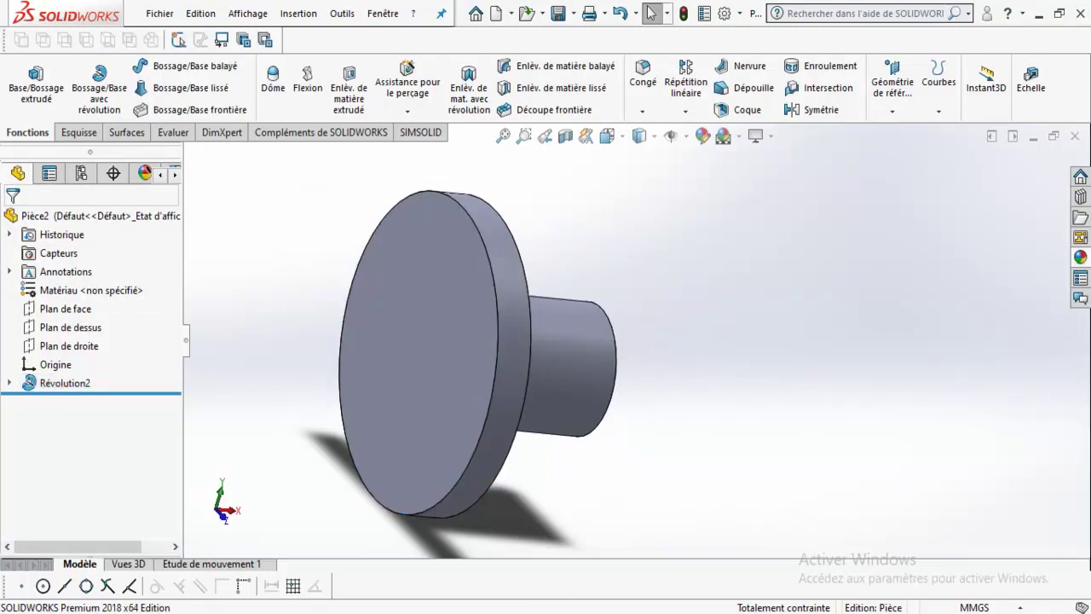
pyautogui.moveTo(512, 358)
pyautogui.mouseDown(button='middle')
pyautogui.moveTo(545, 375)
pyautogui.moveTo(478, 375)
pyautogui.mouseUp(button='middle')
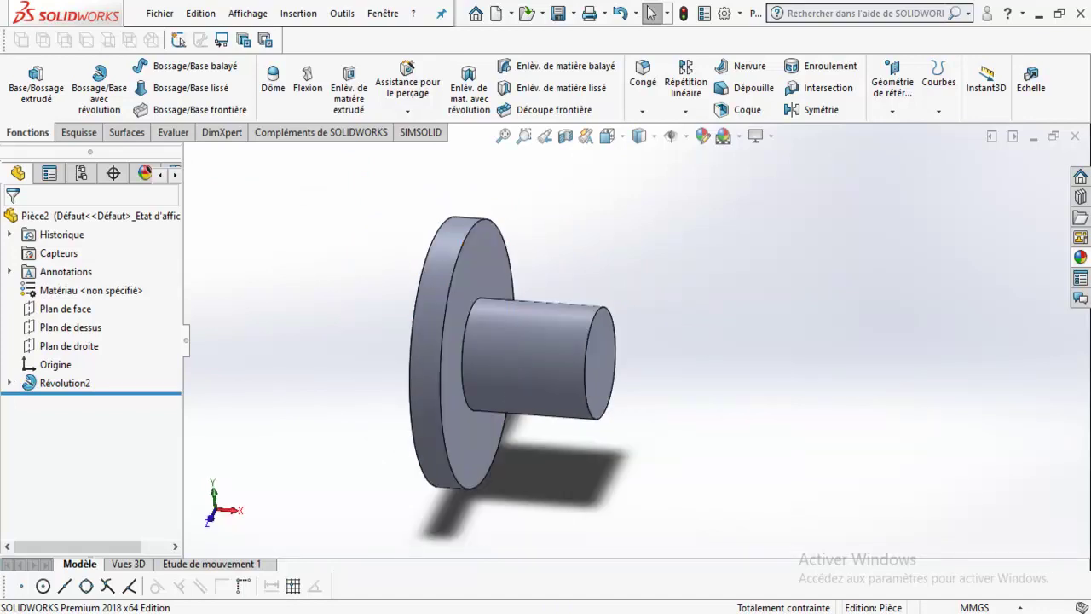
pyautogui.click(64, 382)
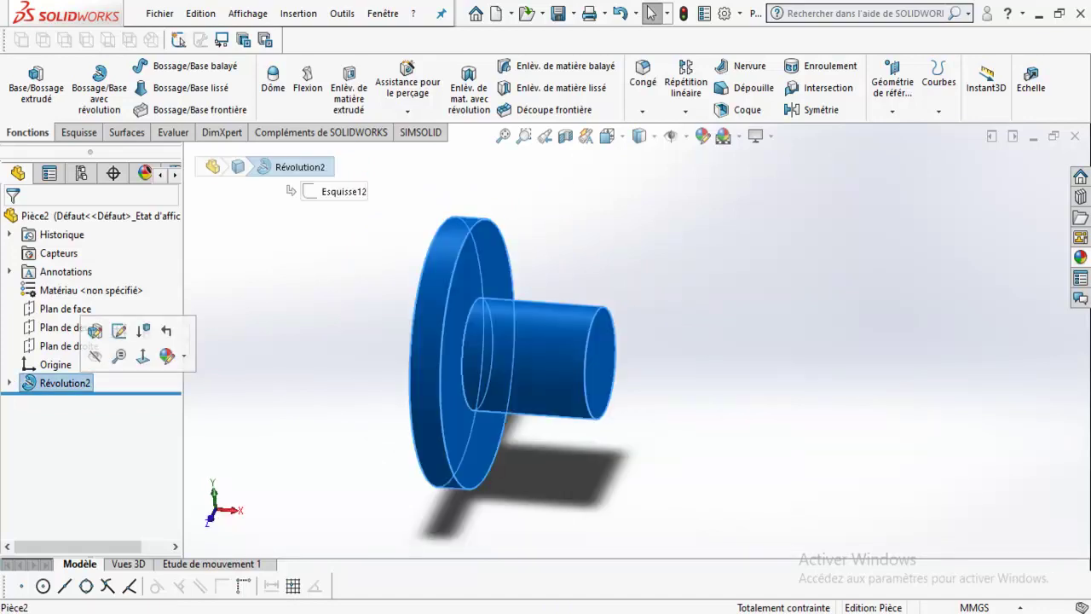
# - Delete Révolution2 and reopen Esquisse12, abandoning an extrusion
pyautogui.press('Delete')
pyautogui.press('Return')
pyautogui.rightClick(62, 383)
pyautogui.click(102, 282)
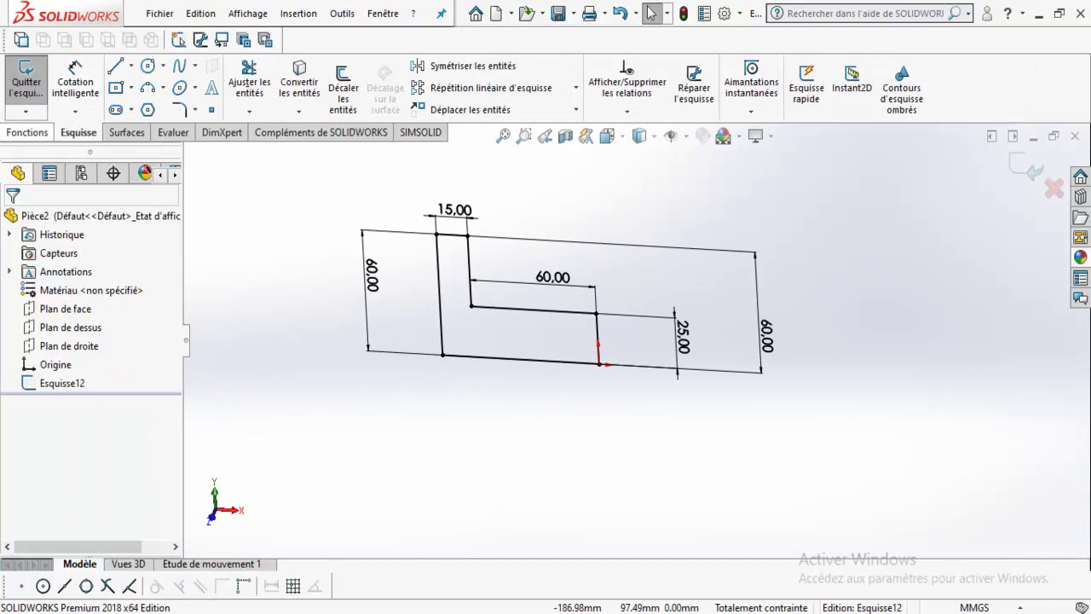
pyautogui.click(27, 132)
pyautogui.click(36, 85)
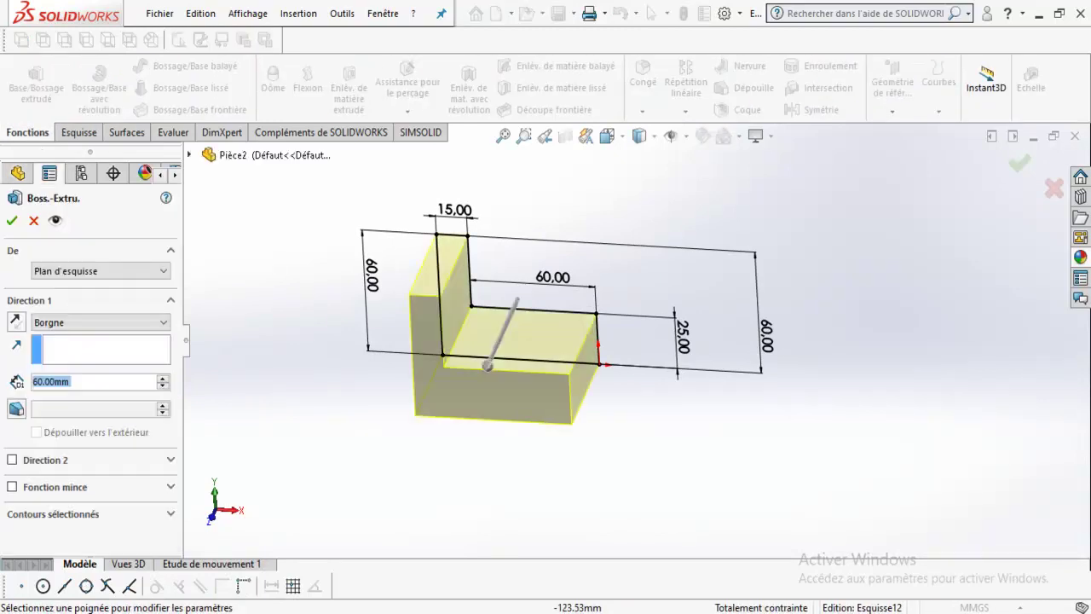
pyautogui.press('Escape')
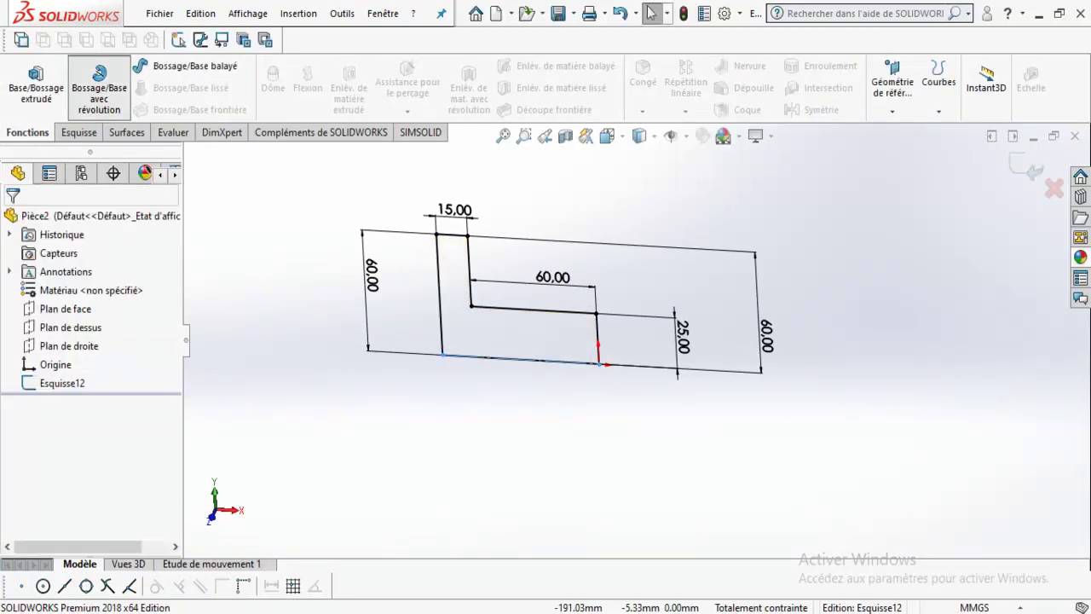
# - Revolve Esquisse12 around the vertical edge Ligne5 instead of Ligne7
pyautogui.click(99, 88)
pyautogui.rightClick(90, 272)
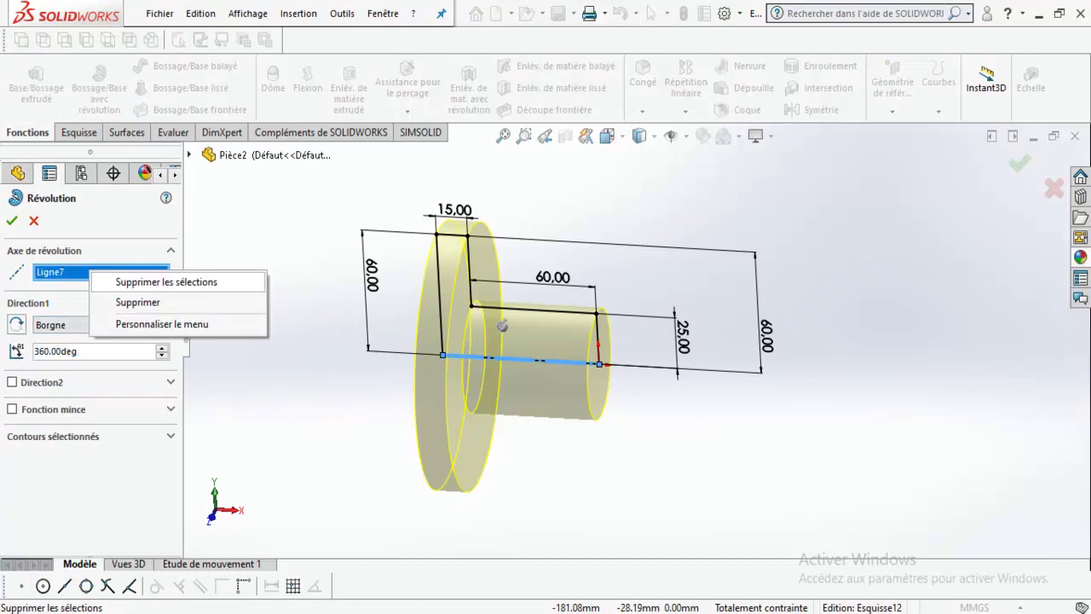
pyautogui.click(136, 300)
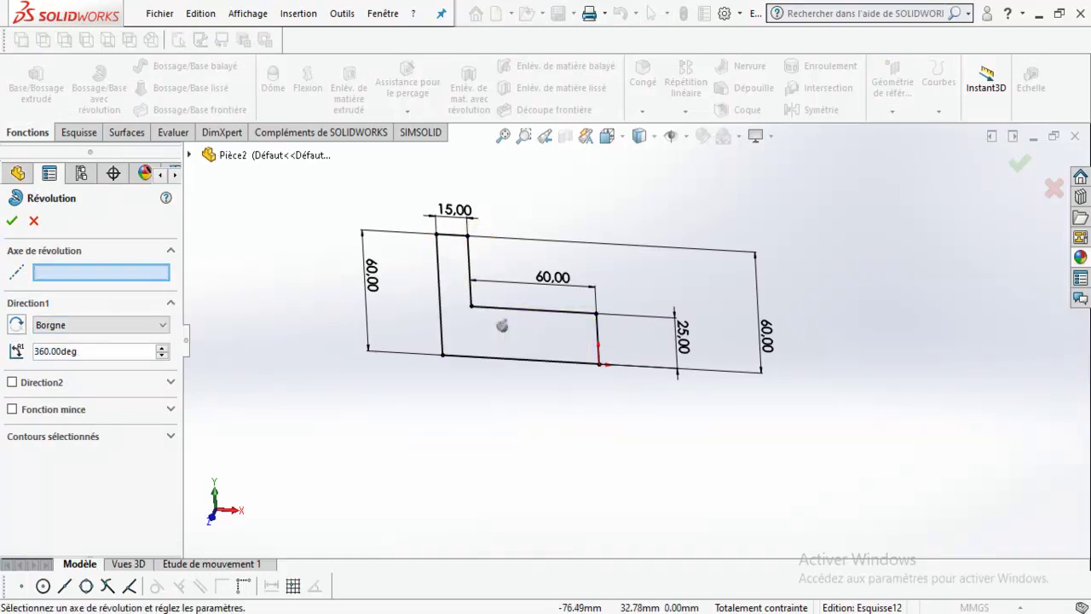
pyautogui.click(440, 294)
pyautogui.moveTo(502, 325); pyautogui.dragTo(528, 294, button='middle')
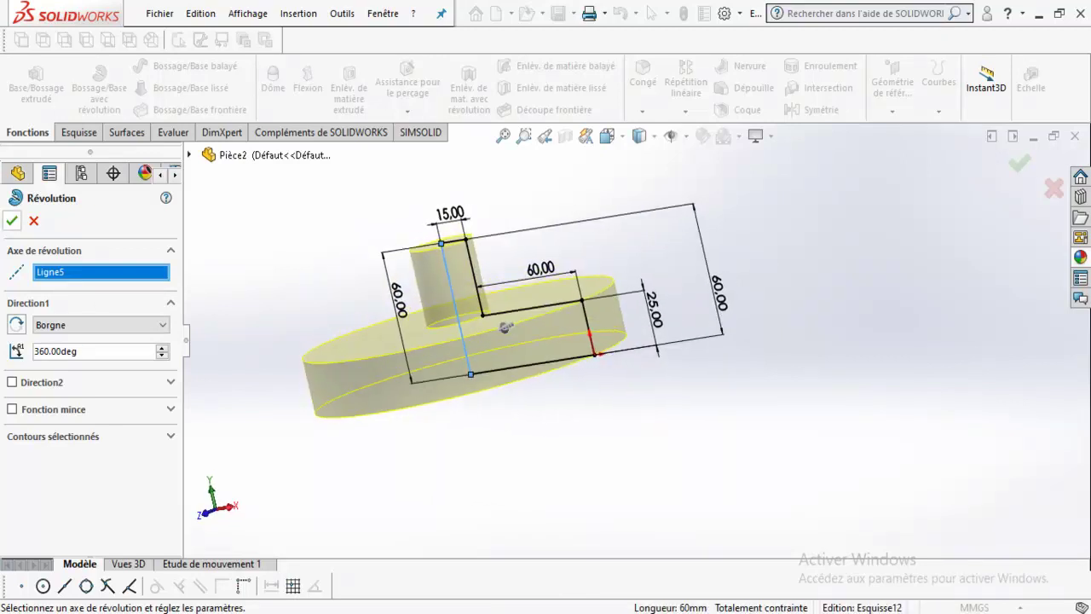
pyautogui.click(12, 221)
pyautogui.moveTo(464, 341); pyautogui.dragTo(448, 333, button='middle')
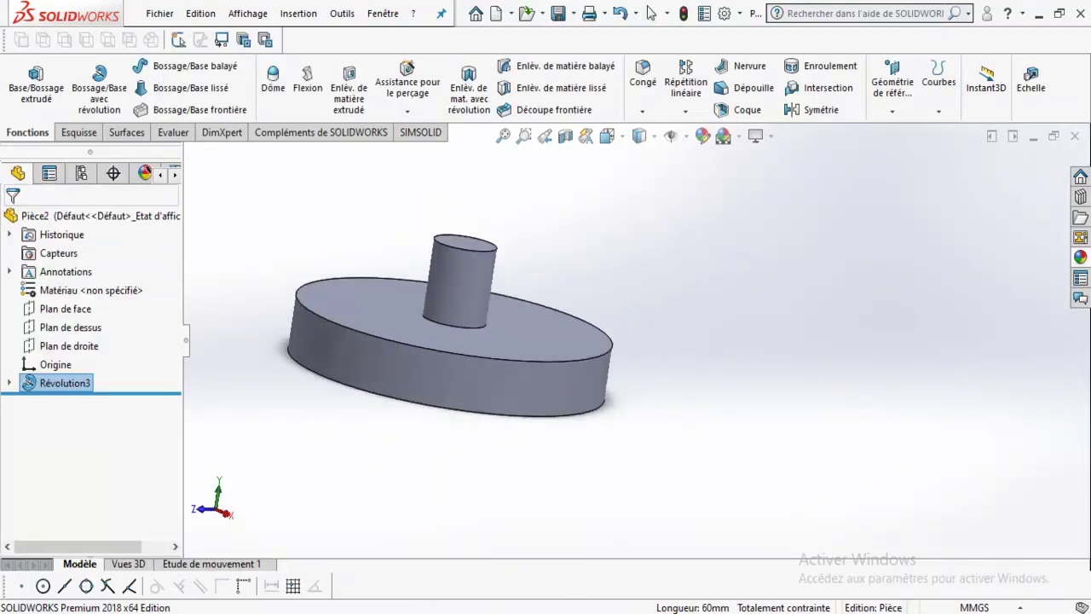
# - Change Révolution3's axis to the 25 mm vertical line, forming a ring
pyautogui.rightClick(62, 383)
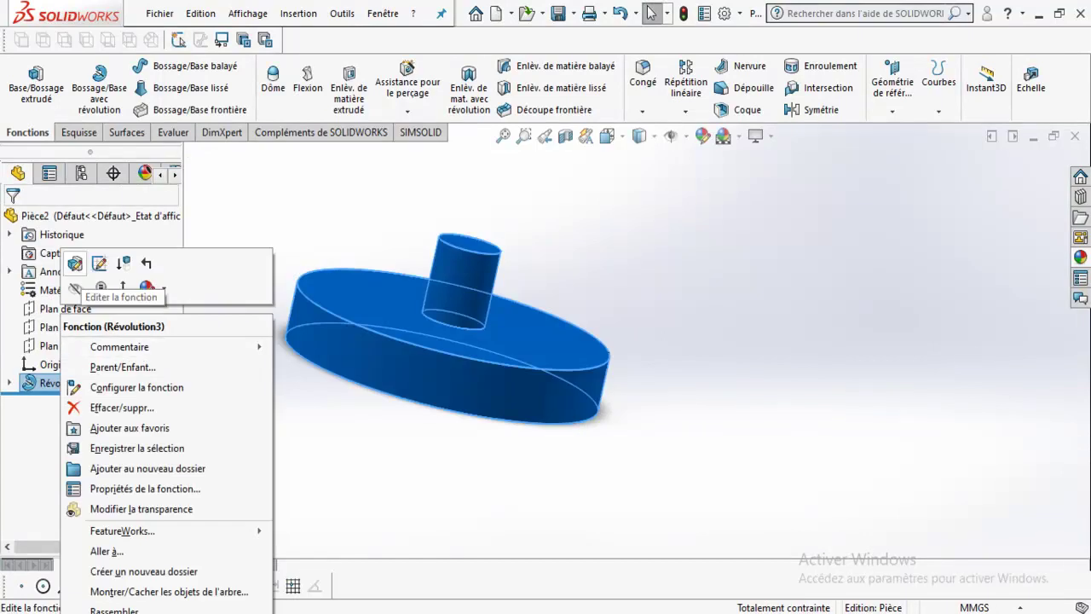
pyautogui.click(99, 264)
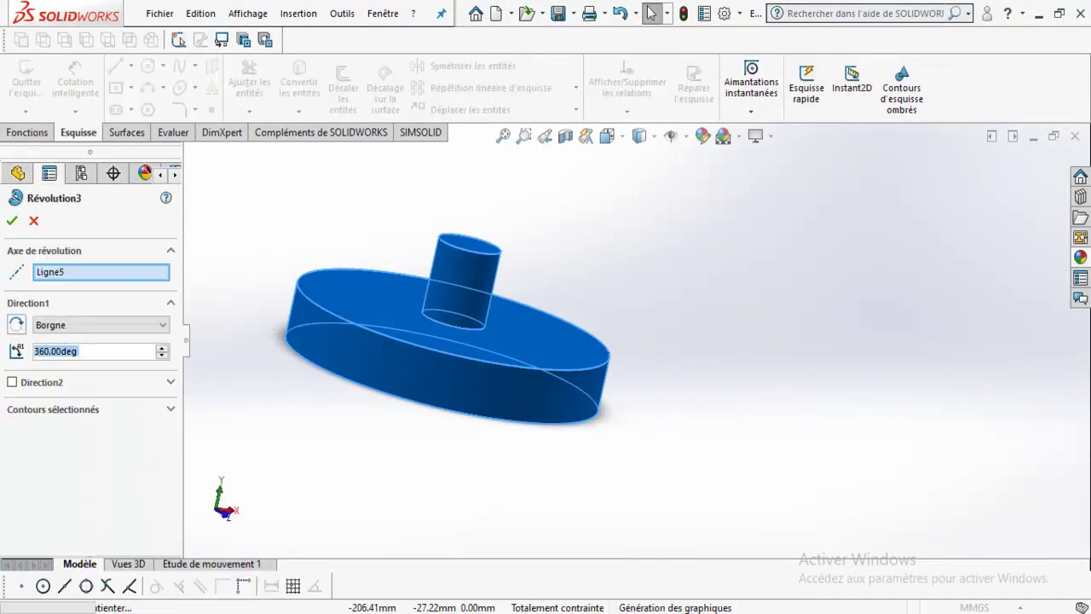
pyautogui.rightClick(75, 273)
pyautogui.click(141, 284)
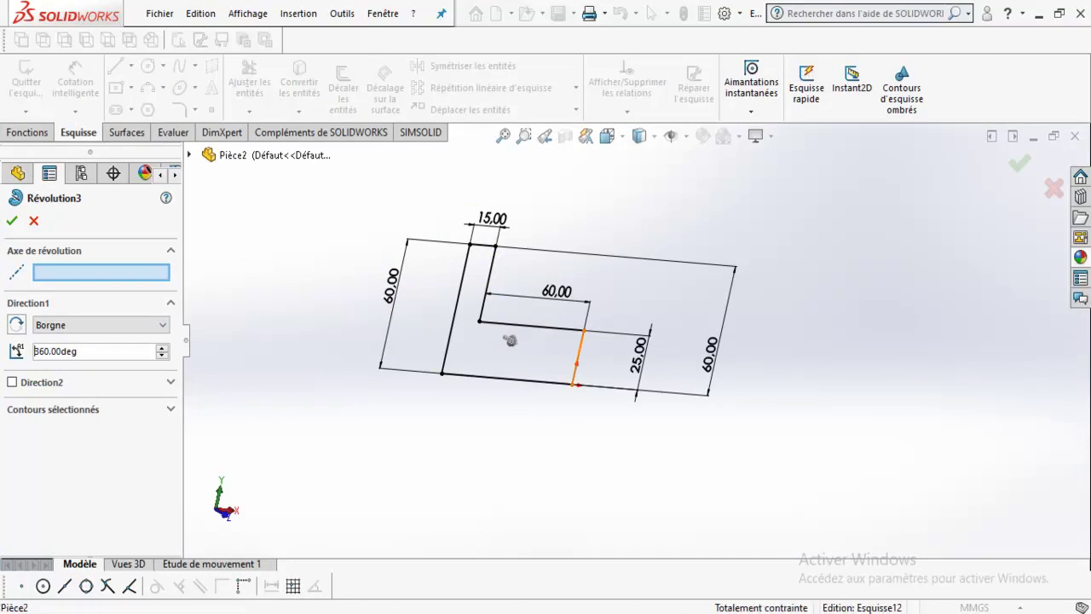
pyautogui.click(577, 358)
pyautogui.click(11, 220)
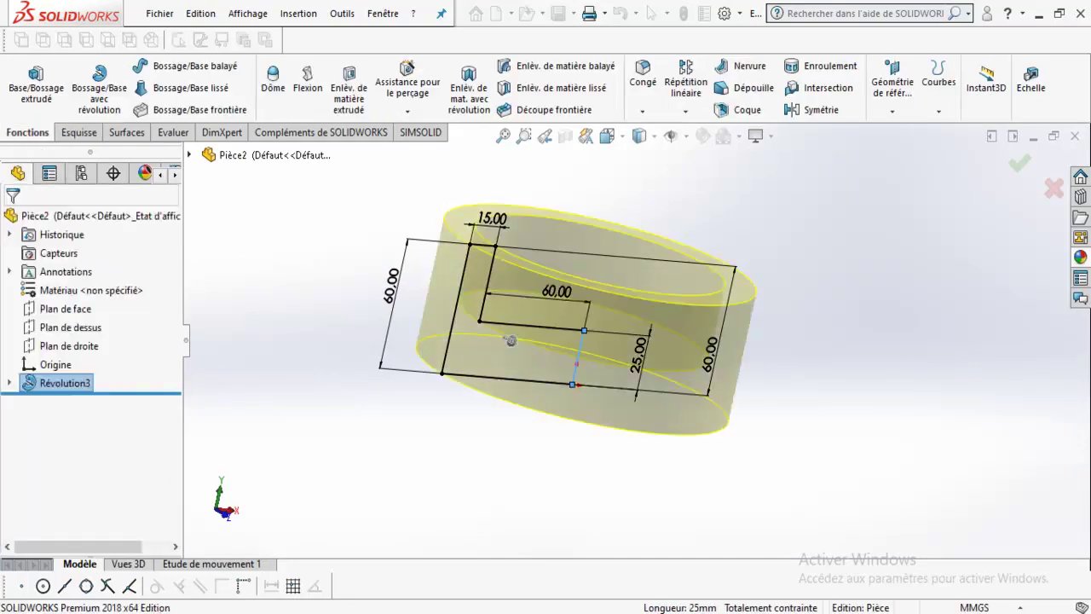
pyautogui.moveTo(588, 324)
pyautogui.mouseDown(button='middle')
pyautogui.moveTo(588, 358)
pyautogui.moveTo(589, 315)
pyautogui.mouseUp(button='middle')
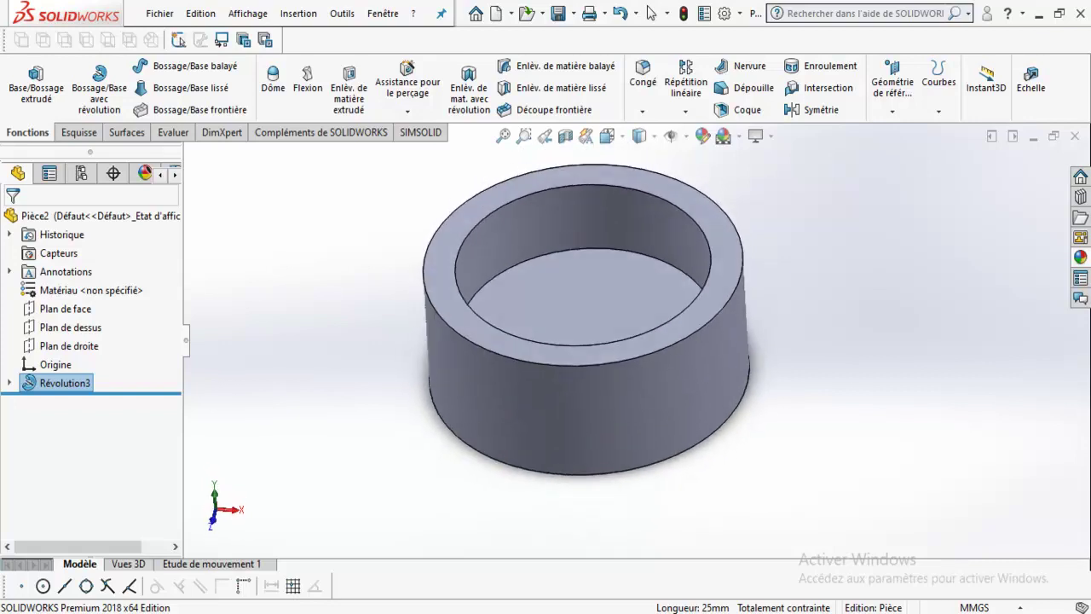
# - Swap Révolution3's axis from Ligne1 to the 15 mm line
pyautogui.rightClick(65, 383)
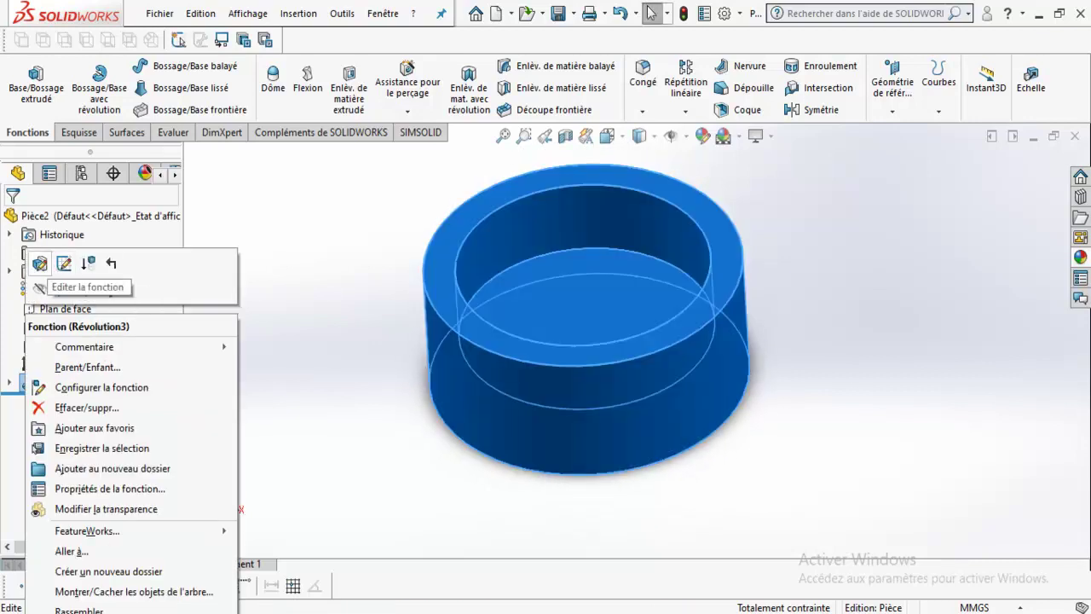
pyautogui.click(62, 261)
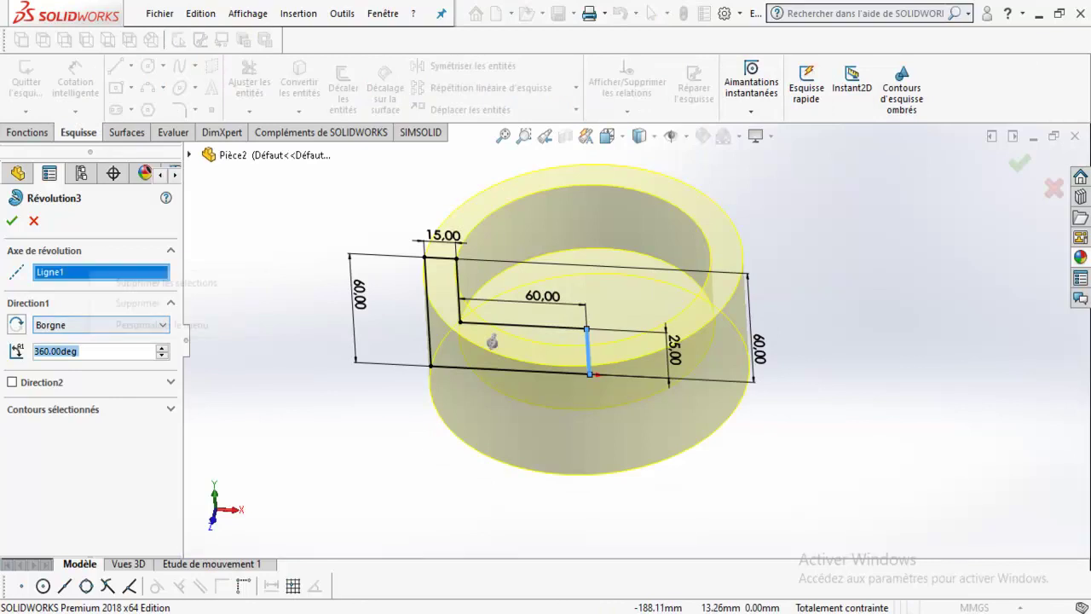
pyautogui.rightClick(90, 272)
pyautogui.click(136, 302)
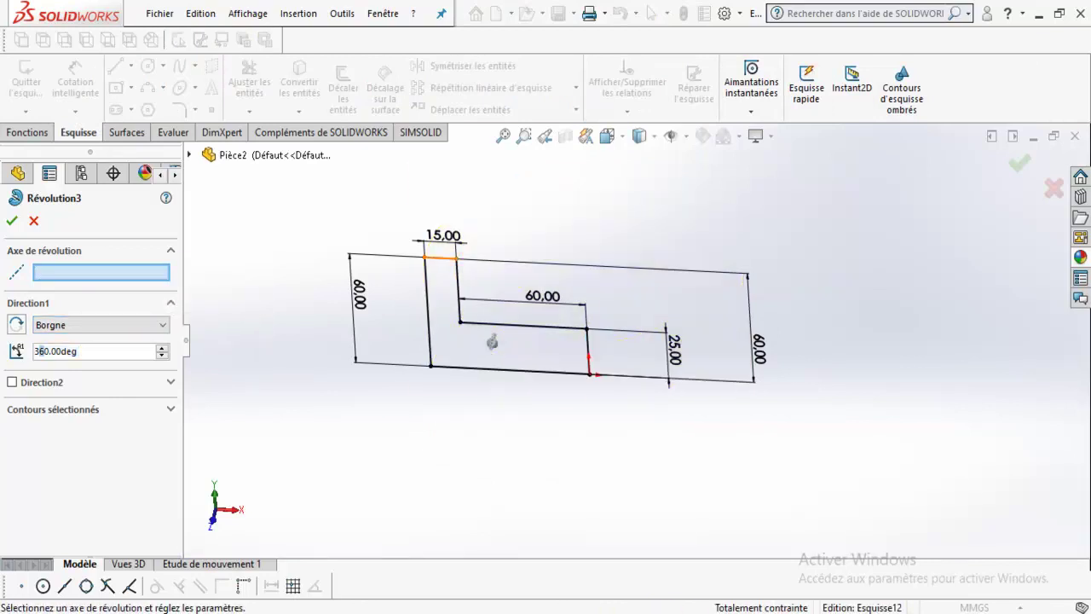
pyautogui.click(441, 257)
pyautogui.moveTo(478, 324); pyautogui.dragTo(501, 344, button='middle')
pyautogui.click(12, 221)
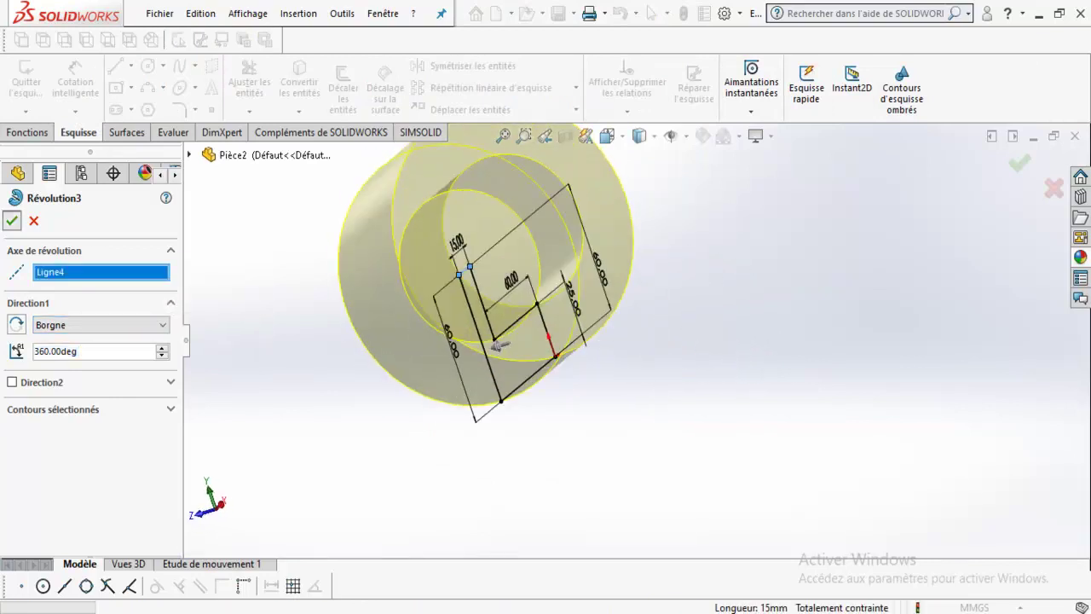
# - Delete Révolution3, leaving only sketch Esquisse12
pyautogui.rightClick(64, 383)
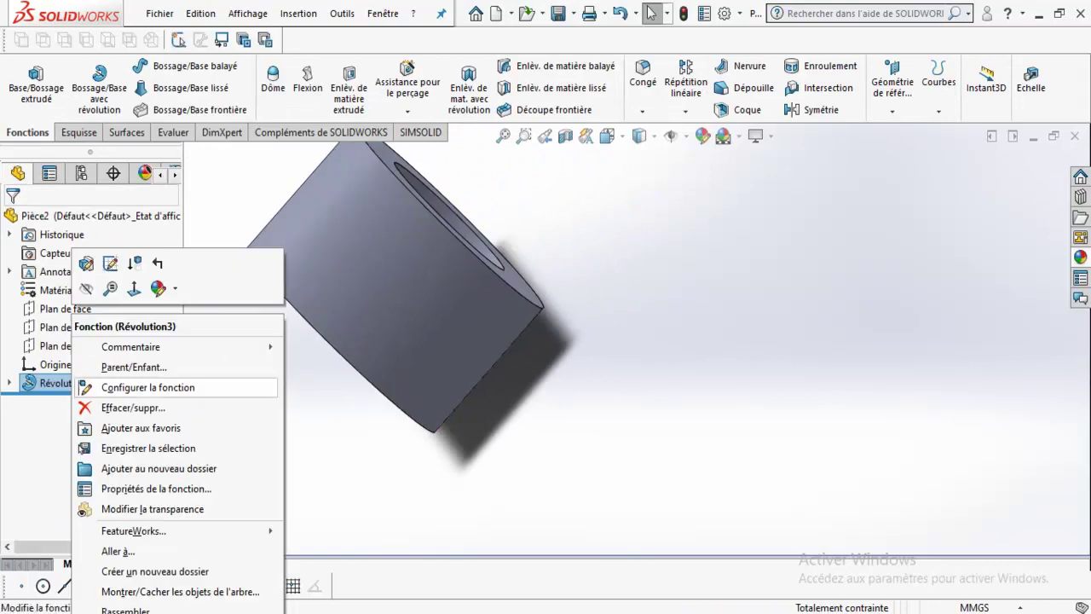
pyautogui.click(86, 262)
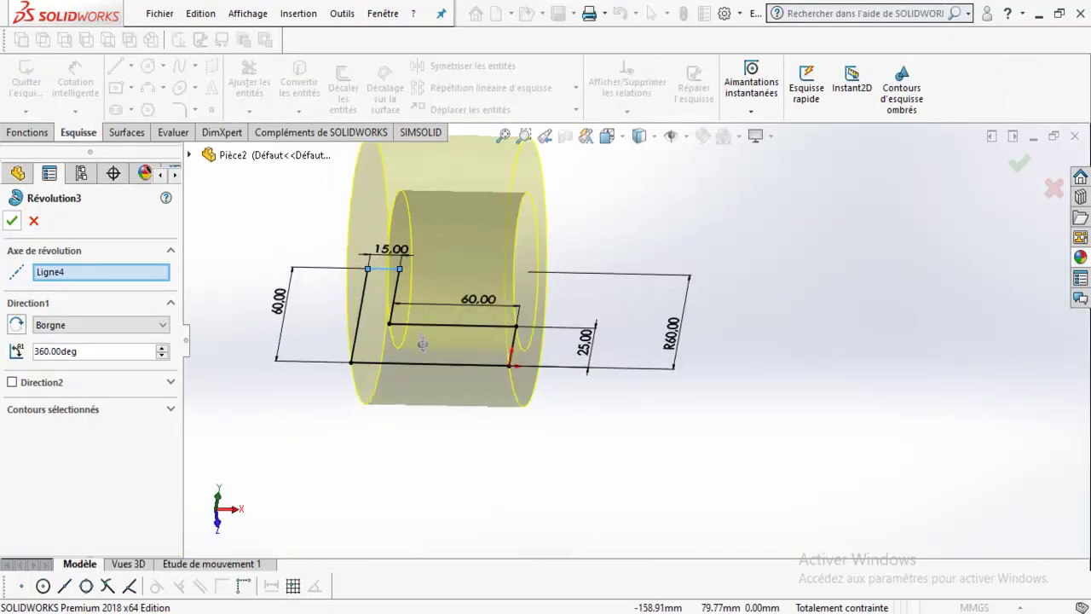
pyautogui.click(12, 220)
pyautogui.rightClick(51, 383)
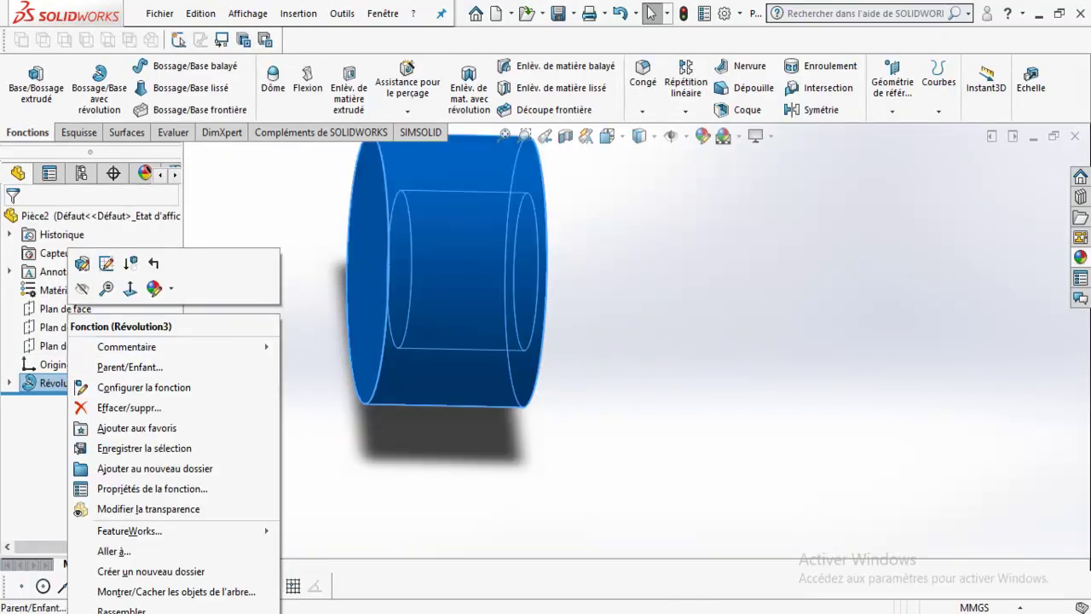
pyautogui.click(127, 407)
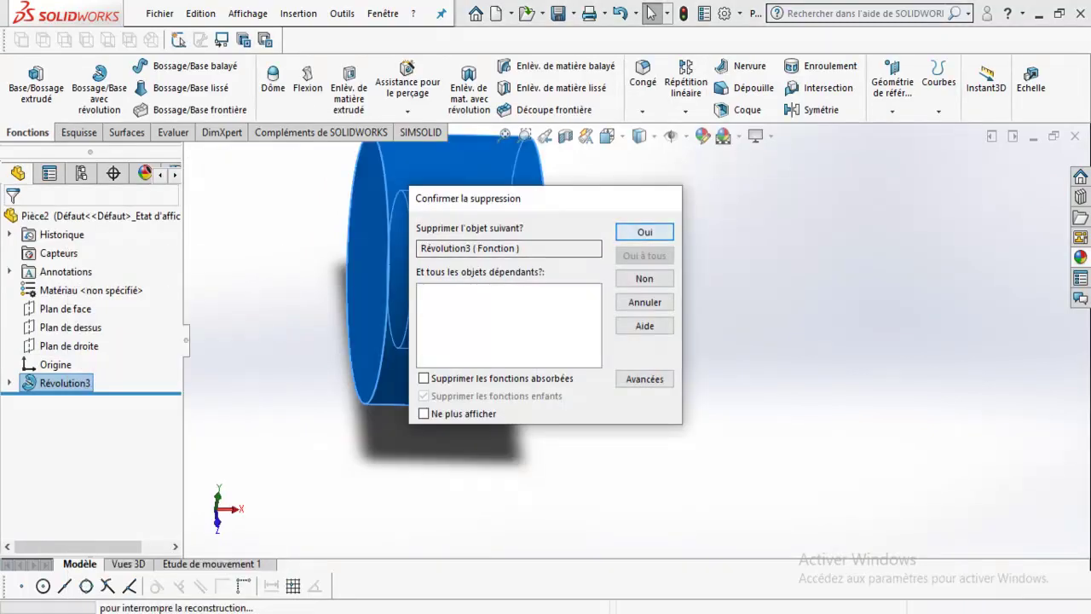
pyautogui.press('Return')
pyautogui.click(61, 382)
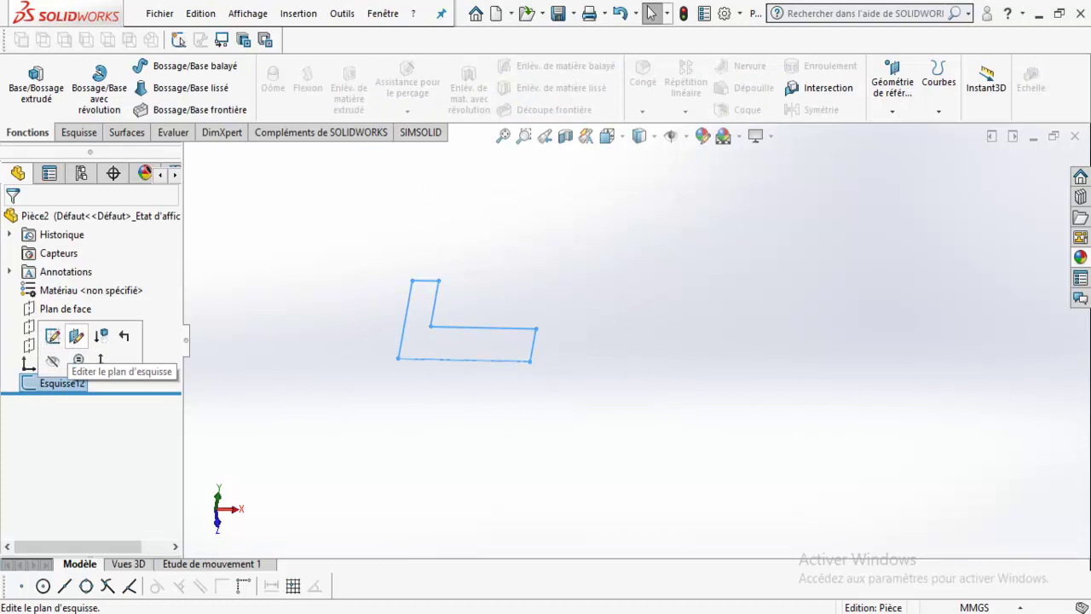
# - Edit Esquisse12 and draw a horizontal line below the L-profile
pyautogui.click(52, 335)
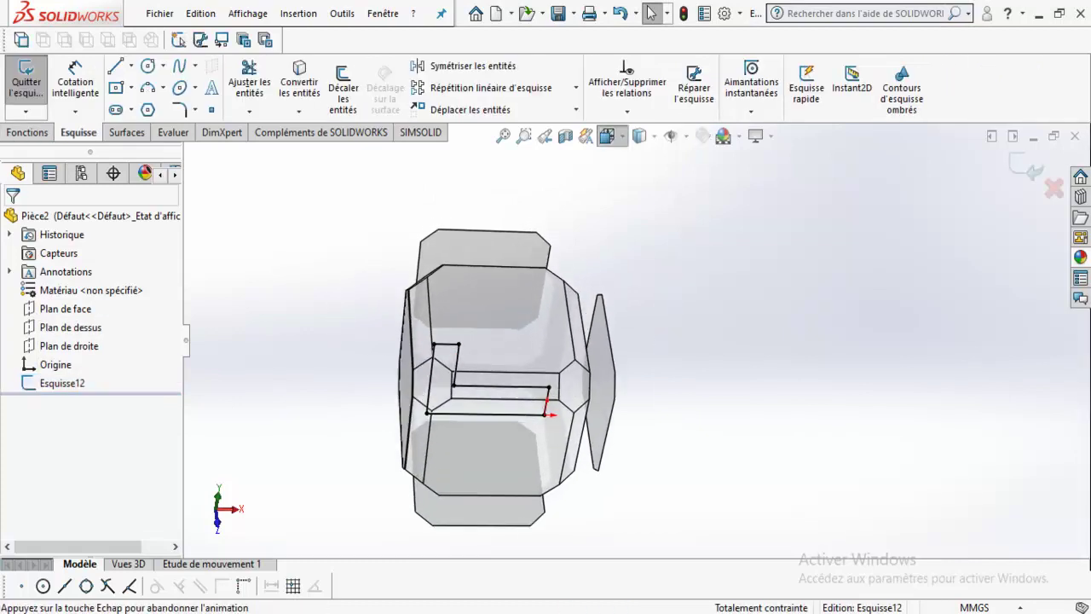
pyautogui.click(131, 66)
pyautogui.click(142, 88)
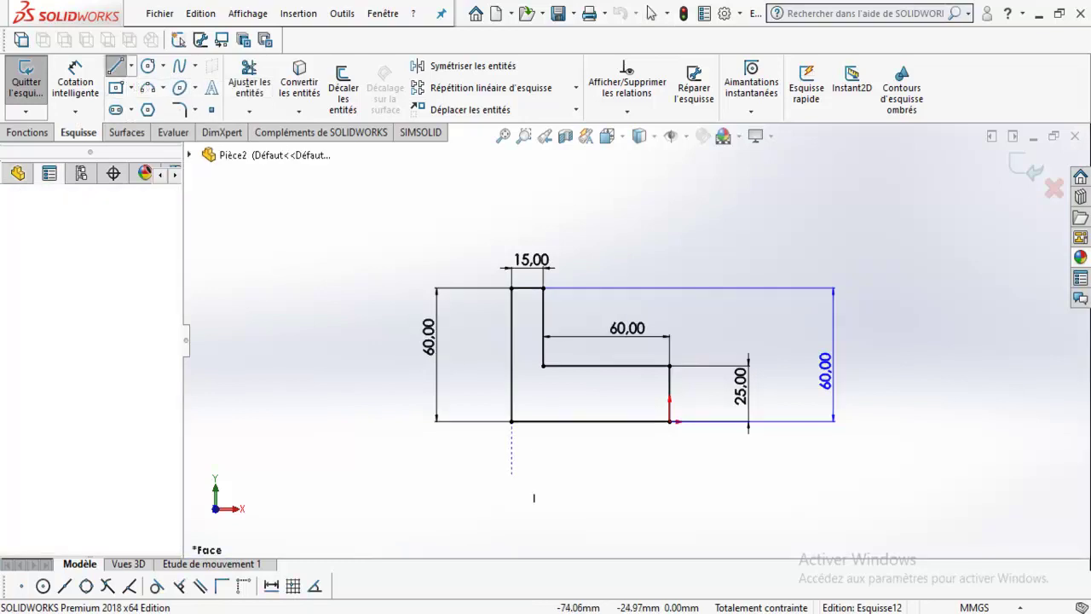
pyautogui.click(512, 475)
pyautogui.scroll(2, 592, 487)
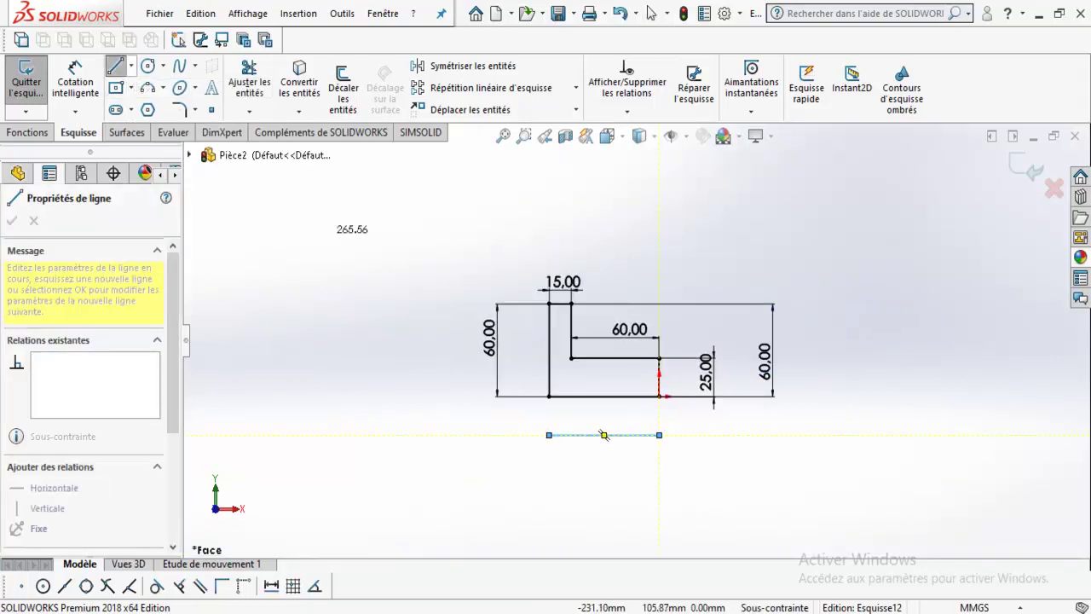
pyautogui.click(249, 81)
pyautogui.click(130, 66)
pyautogui.click(140, 86)
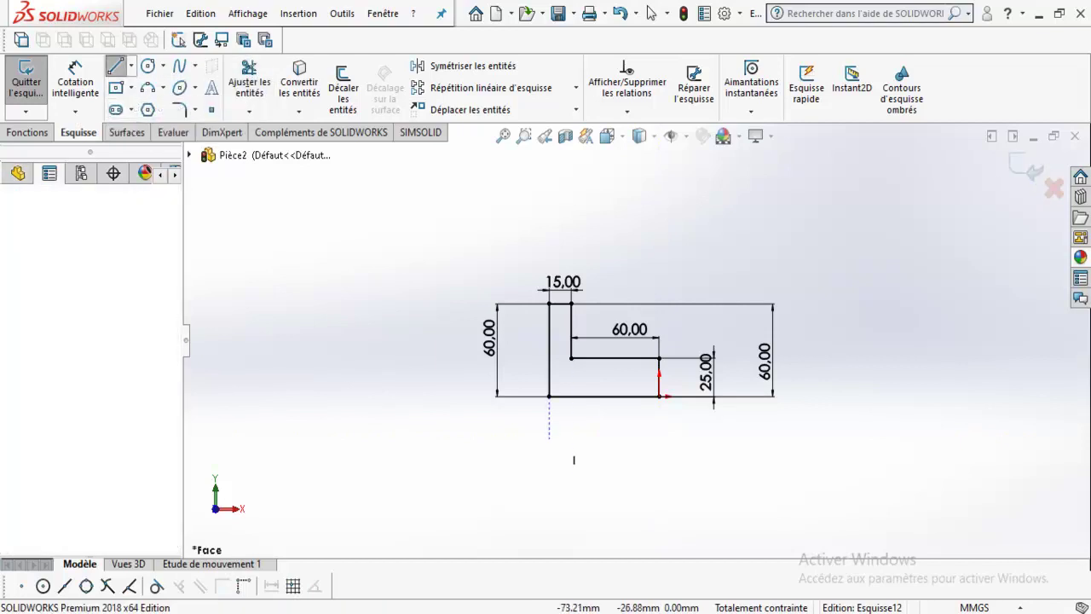
pyautogui.click(549, 439)
pyautogui.click(659, 439)
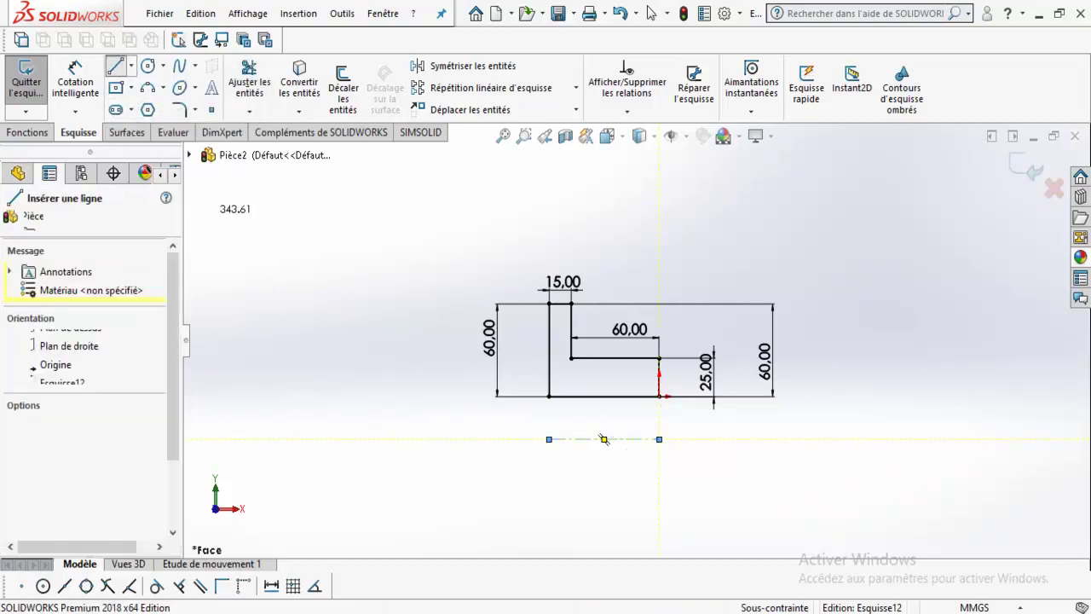
pyautogui.press('Escape')
# - Draw a second horizontal construction line further below the profile
pyautogui.scroll(2, 634, 341)
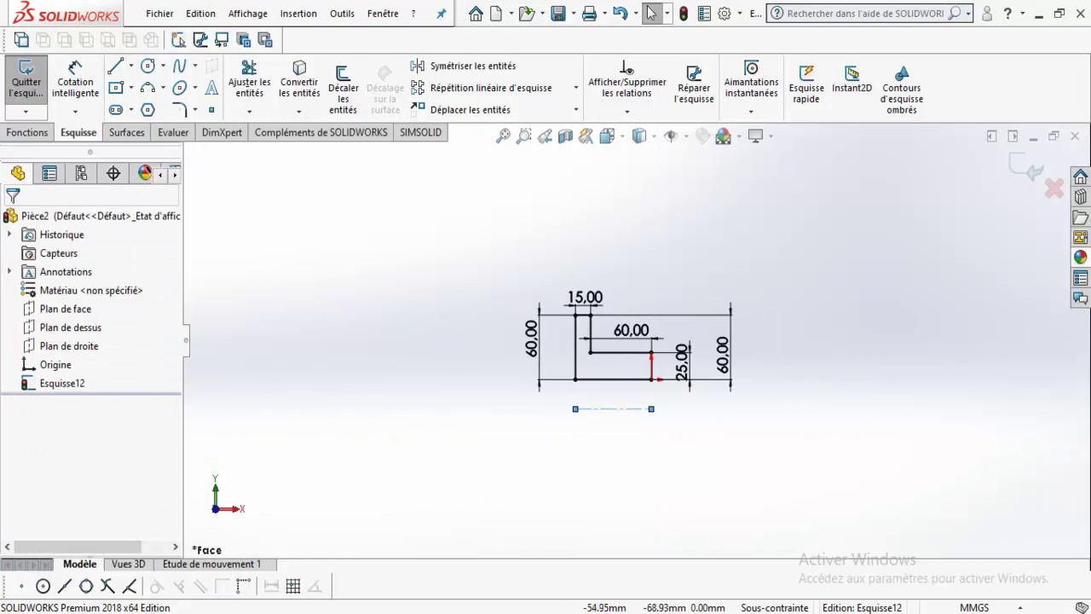
pyautogui.press('l')
pyautogui.click(130, 65)
pyautogui.click(177, 108)
pyautogui.click(575, 450)
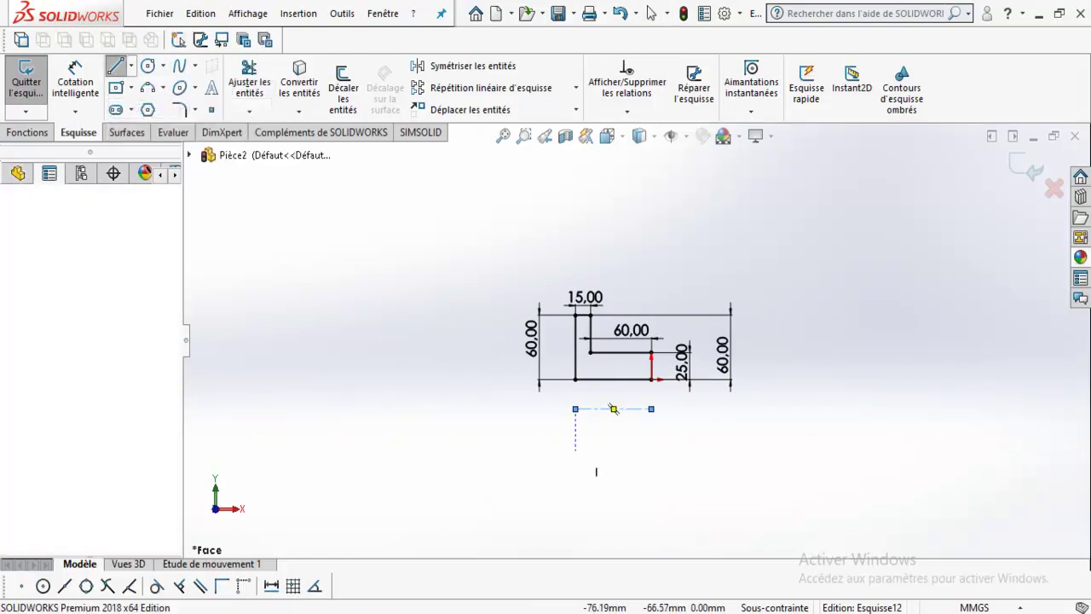
pyautogui.click(652, 450)
pyautogui.press('Escape')
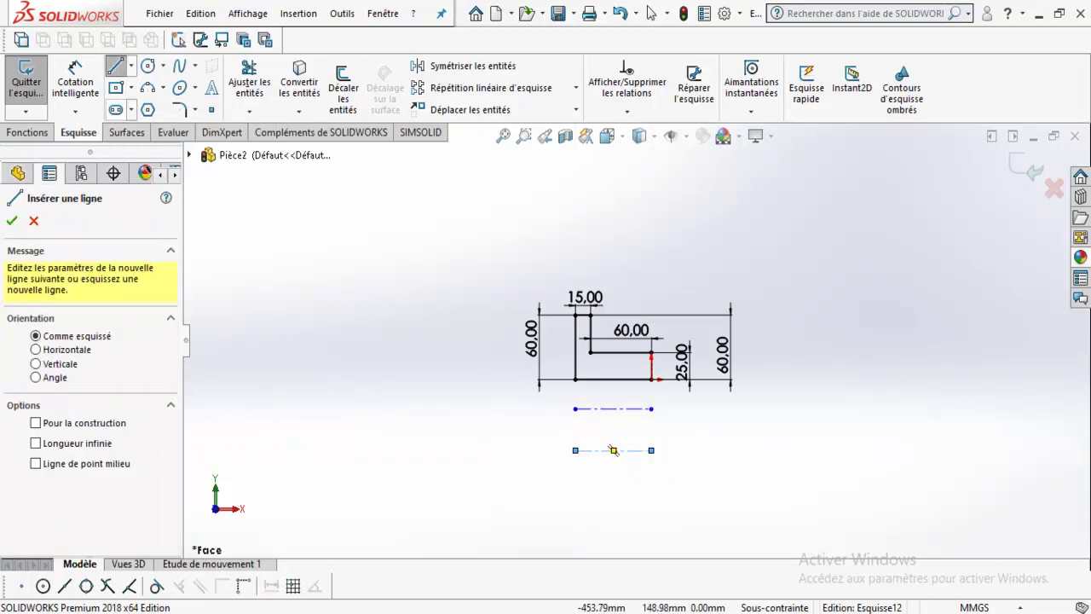
pyautogui.press('Escape')
pyautogui.moveTo(613, 450); pyautogui.dragTo(597, 444, button='middle')
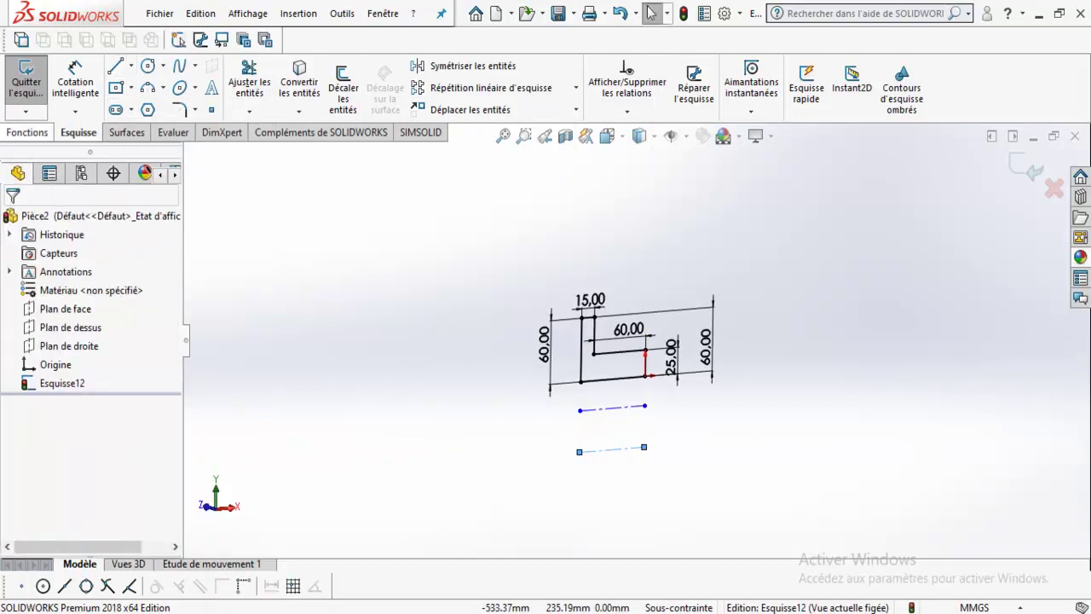
# - Revolve the sketch around the profile's bottom edge, creating Révolution4
pyautogui.click(26, 132)
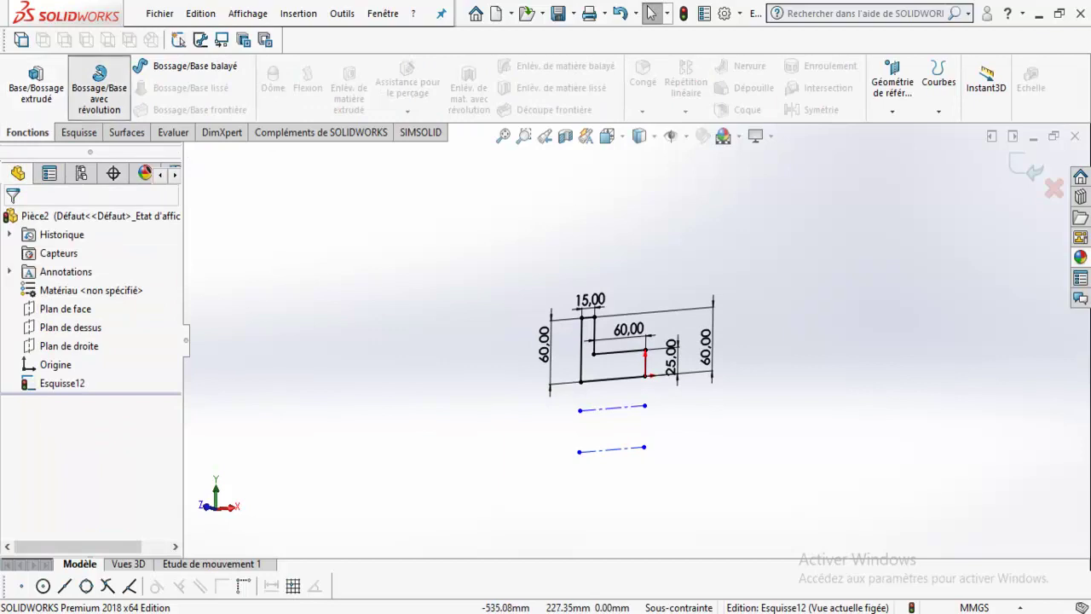
pyautogui.click(99, 85)
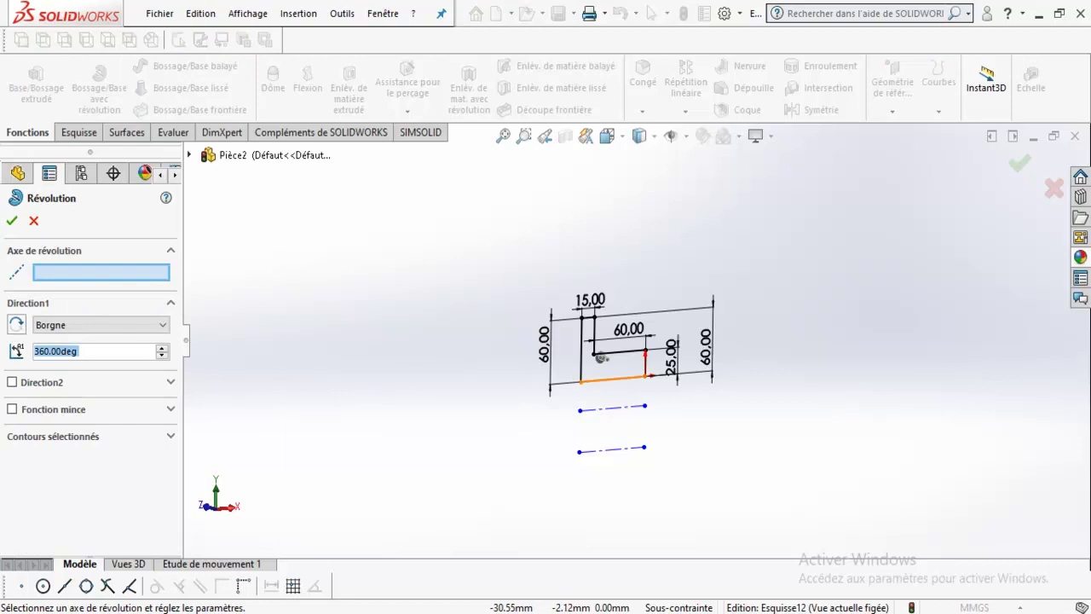
pyautogui.click(613, 377)
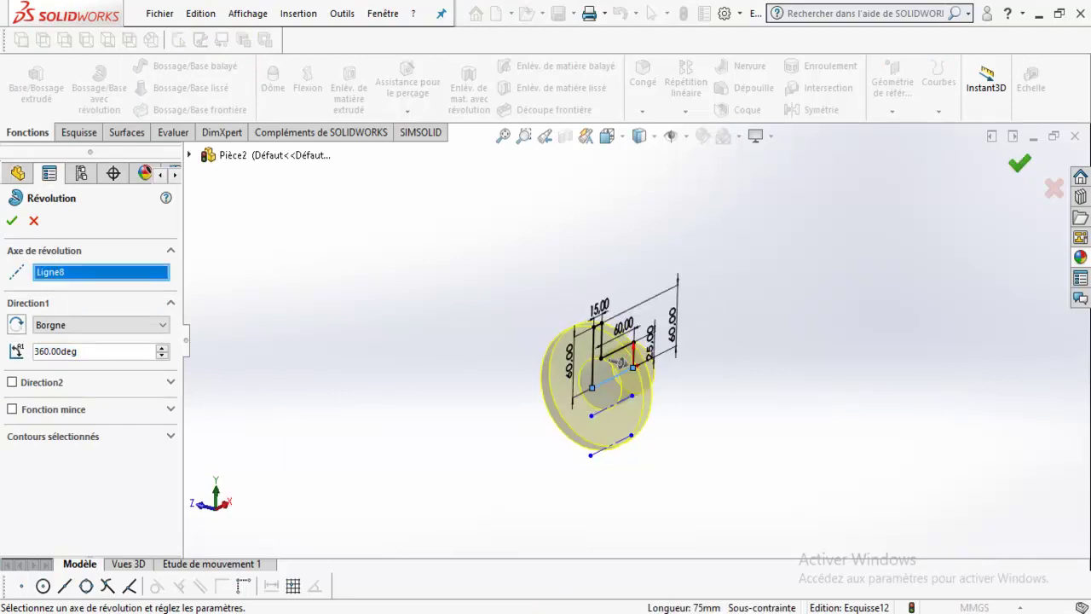
pyautogui.click(1020, 162)
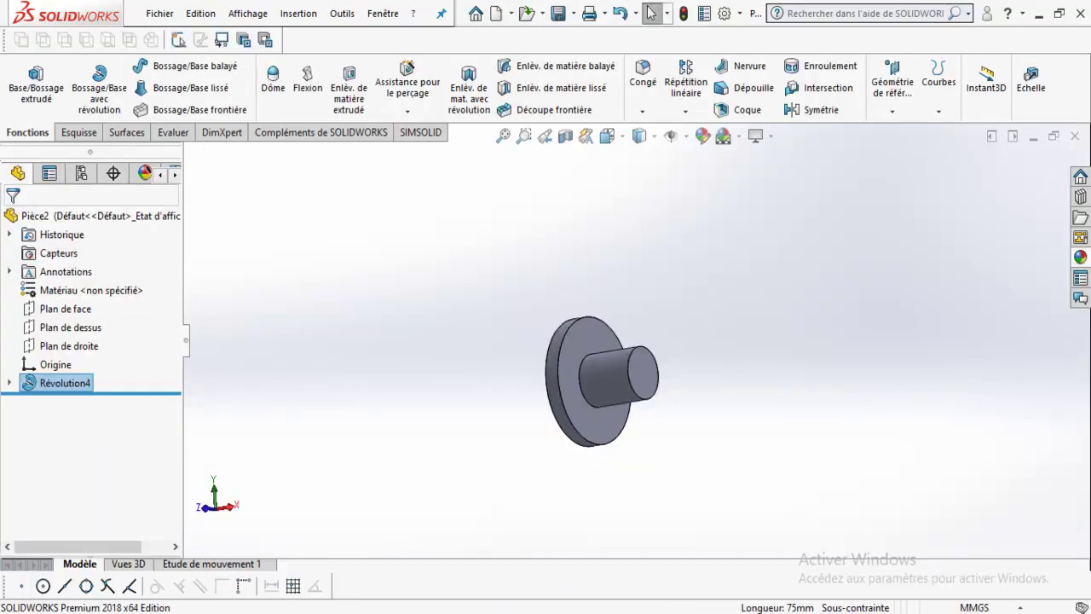
# - Change Révolution4's axis to the upper construction line
pyautogui.rightClick(65, 382)
pyautogui.click(70, 261)
pyautogui.rightClick(73, 271)
pyautogui.click(111, 304)
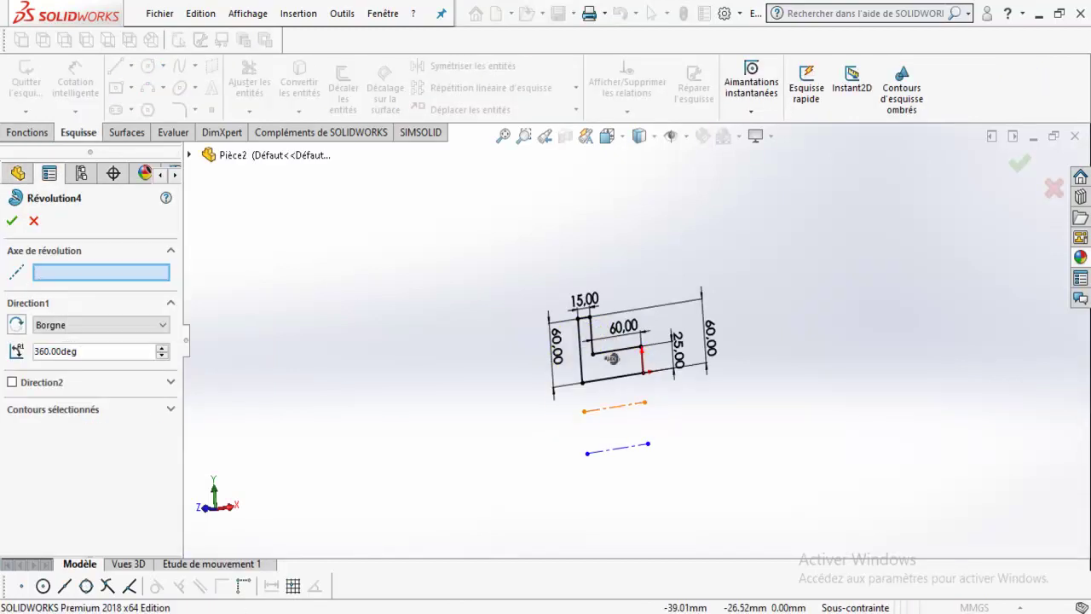
pyautogui.click(614, 407)
pyautogui.moveTo(614, 407); pyautogui.dragTo(562, 272, button='middle')
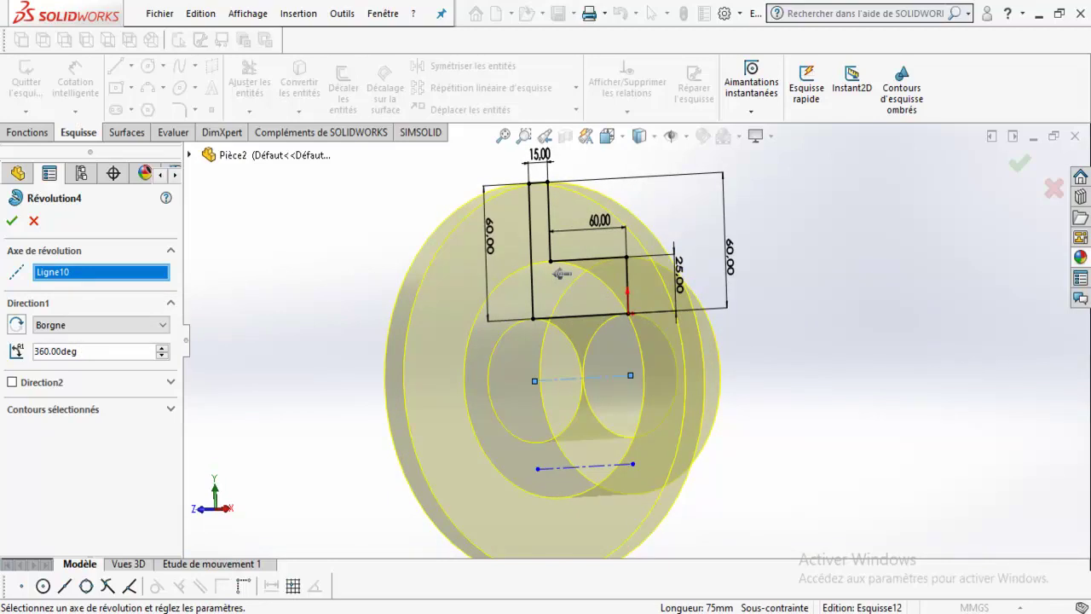
pyautogui.press('Left')
pyautogui.press('Left')
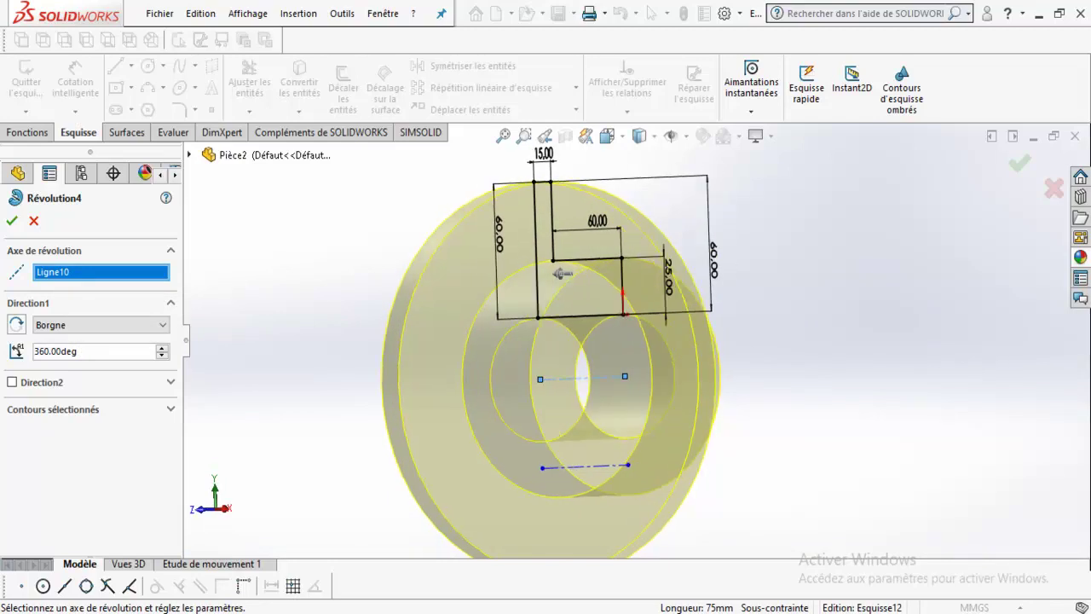
pyautogui.press('Return')
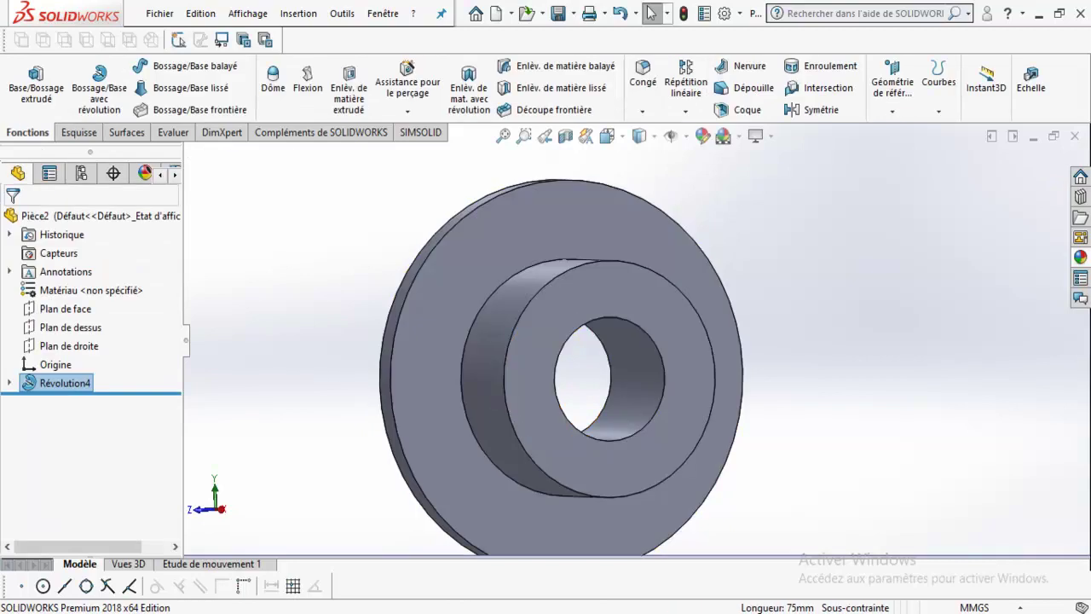
pyautogui.press('Up')
pyautogui.press('Up')
# - Switch Révolution4's axis to the lower construction line, then delete Révolution4
pyautogui.rightClick(64, 383)
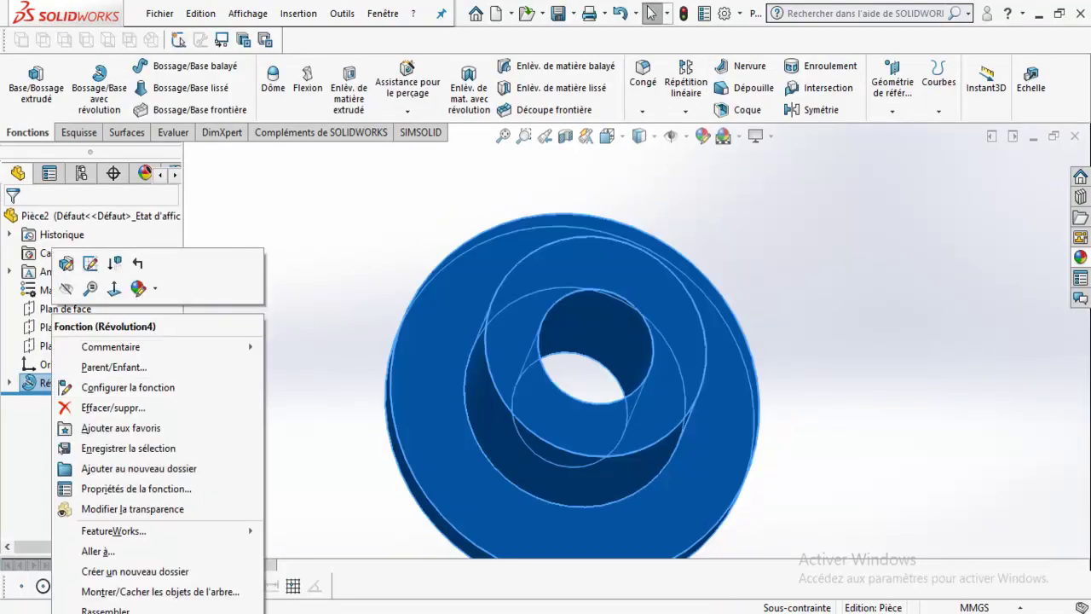
pyautogui.click(85, 262)
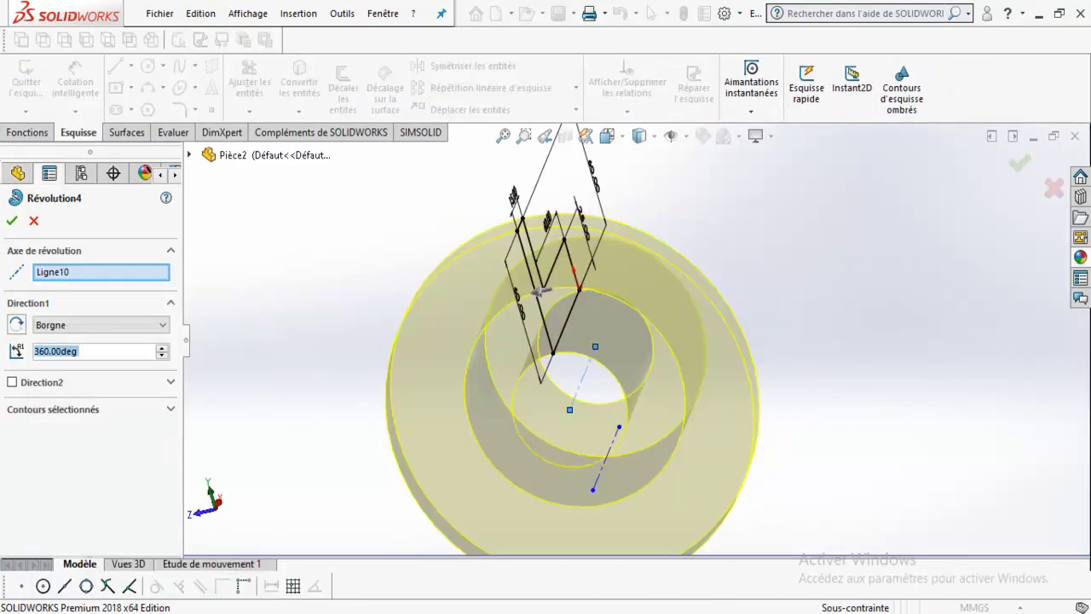
pyautogui.rightClick(75, 272)
pyautogui.click(93, 302)
pyautogui.click(606, 458)
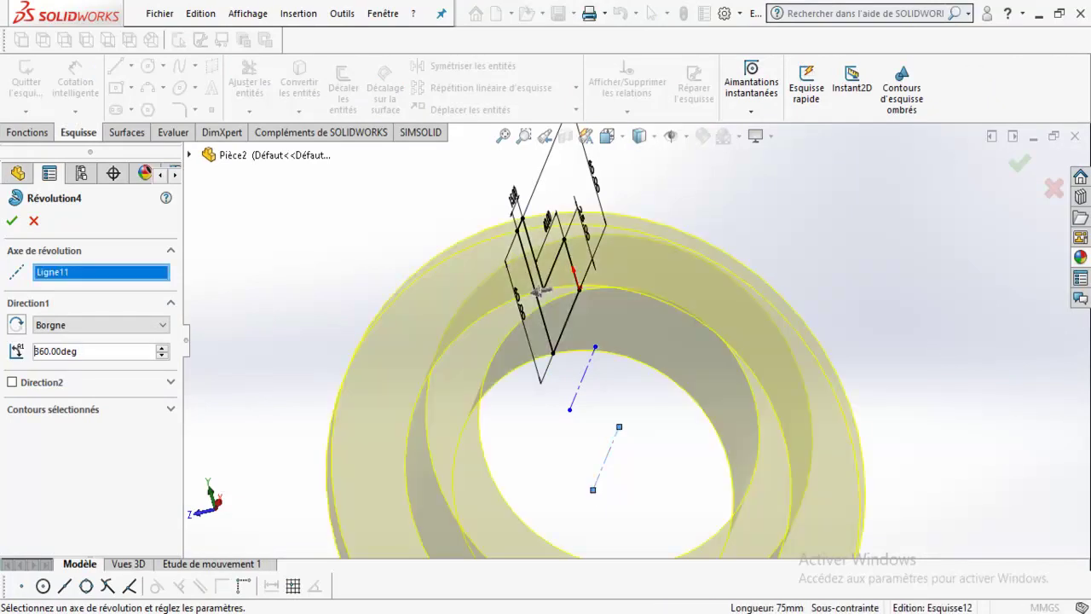
pyautogui.press('Up')
pyautogui.press('Up')
pyautogui.press('Return')
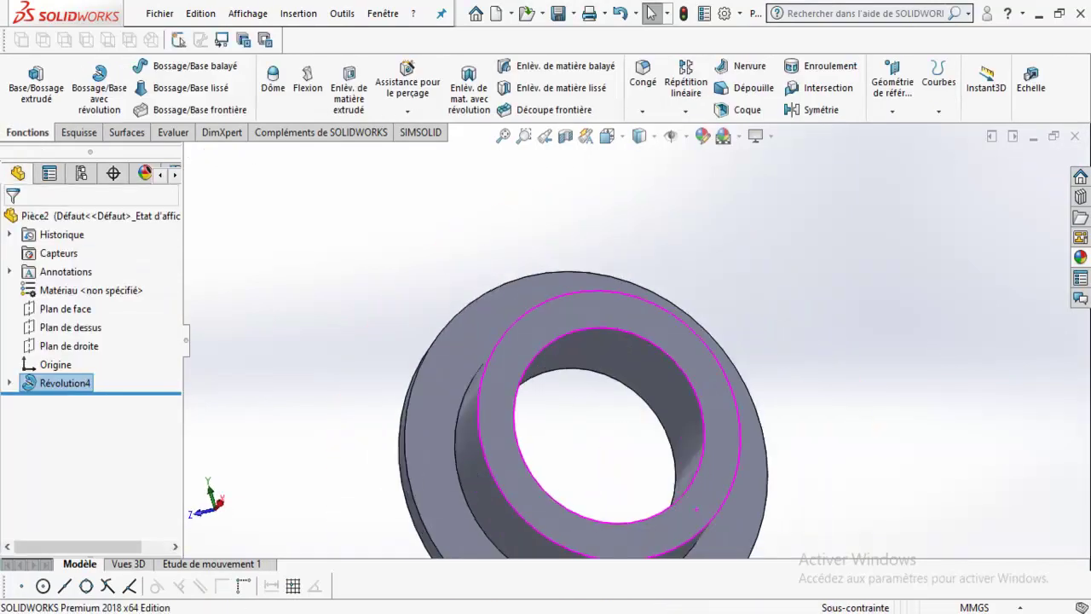
pyautogui.press('Delete')
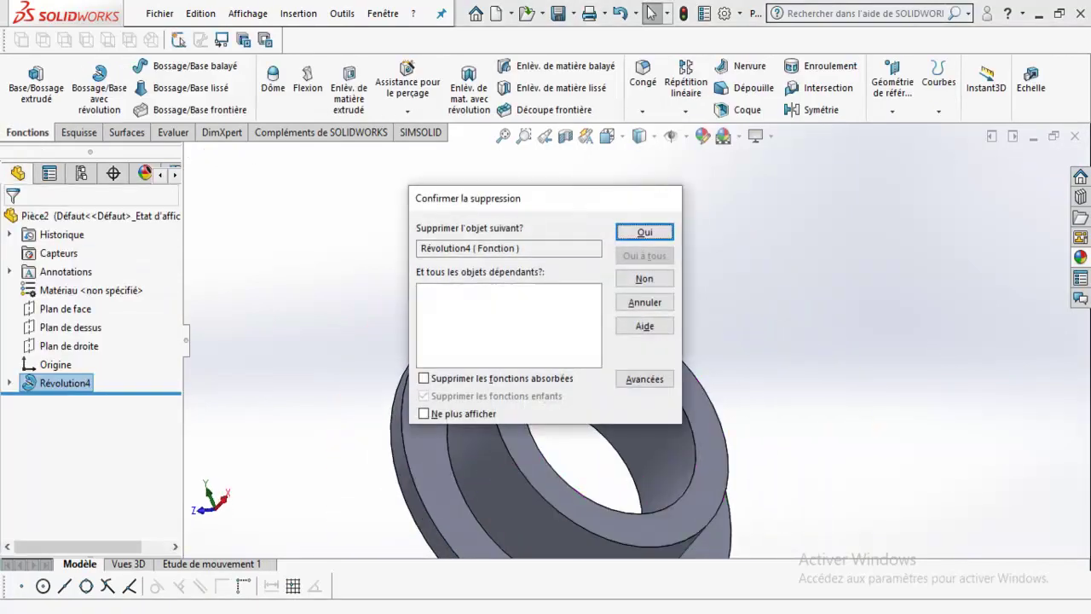
pyautogui.press('Return')
# - Trim both construction lines out of Esquisse12
pyautogui.click(75, 383)
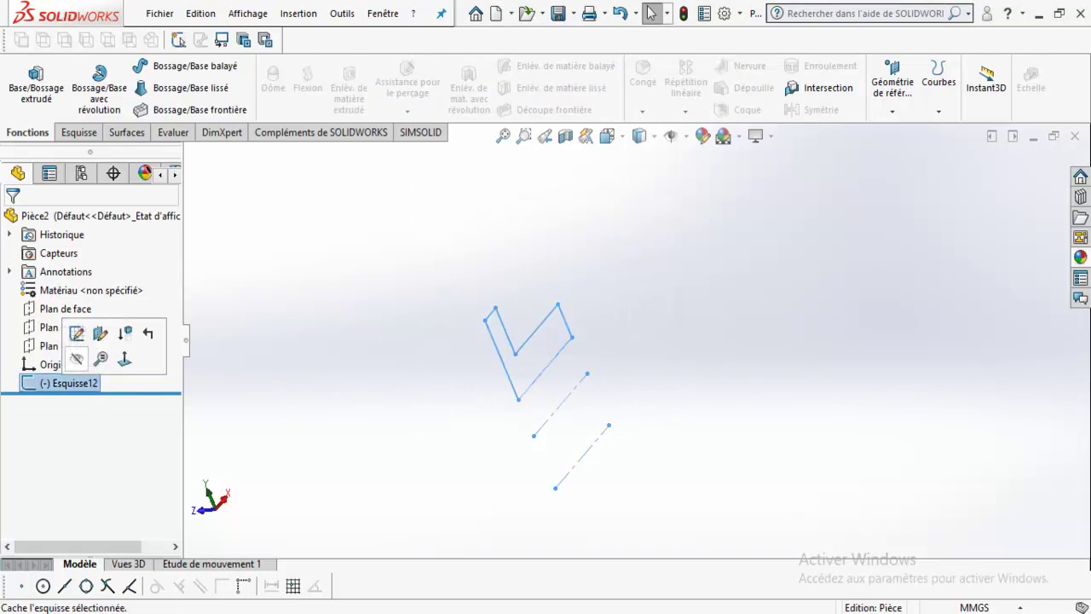
pyautogui.click(107, 333)
pyautogui.click(249, 81)
pyautogui.moveTo(597, 461); pyautogui.dragTo(572, 384)
pyautogui.press('Escape')
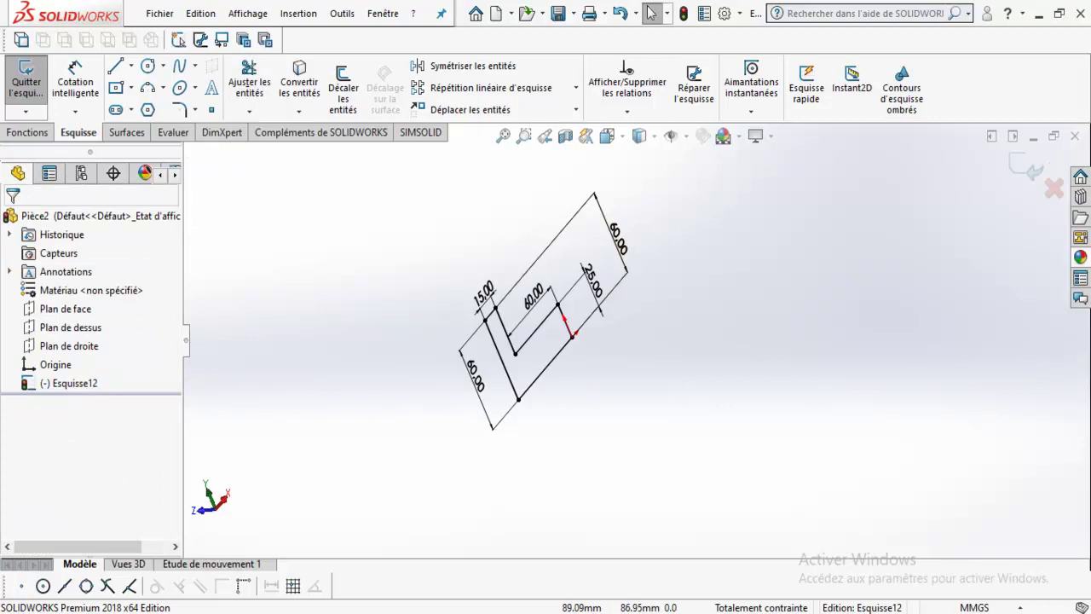
# - Revolve the L-profile 360° about its bottom line Ligne7 into Révolution5
pyautogui.hotkey('ctrl', '1')
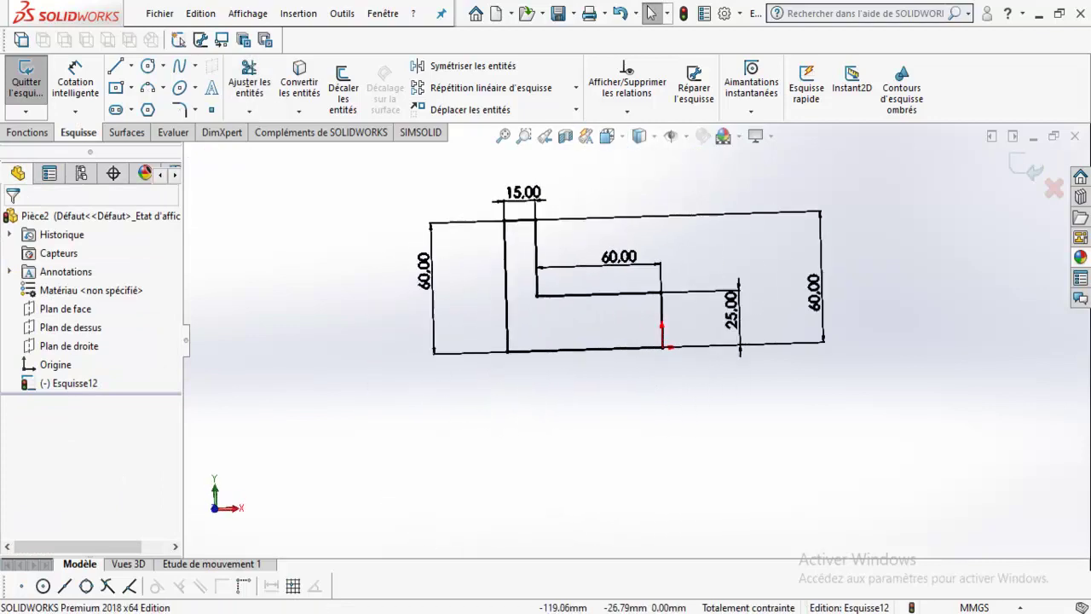
pyautogui.click(26, 132)
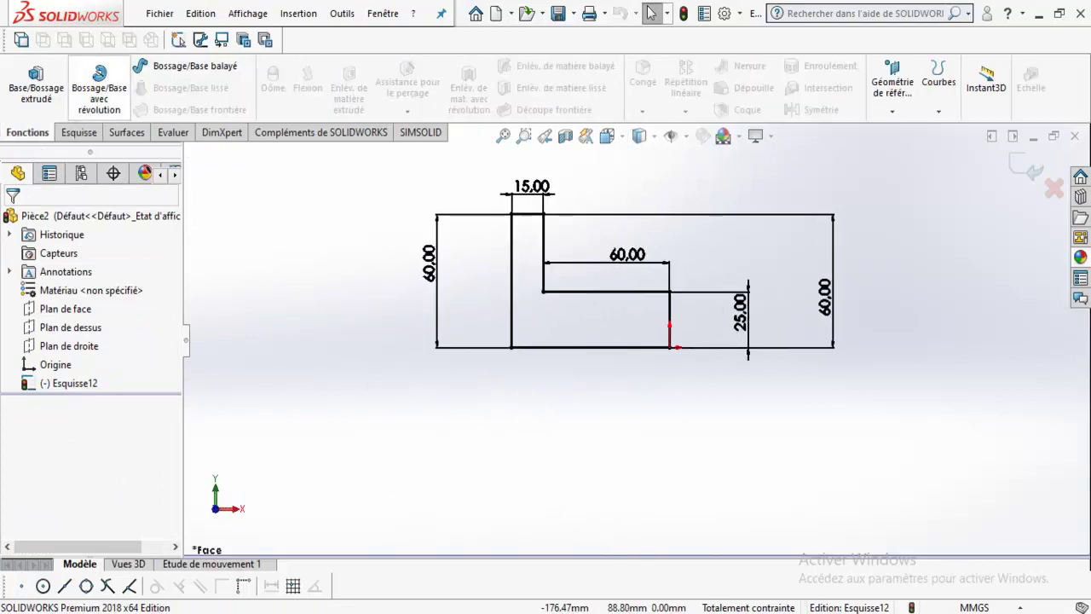
pyautogui.click(99, 88)
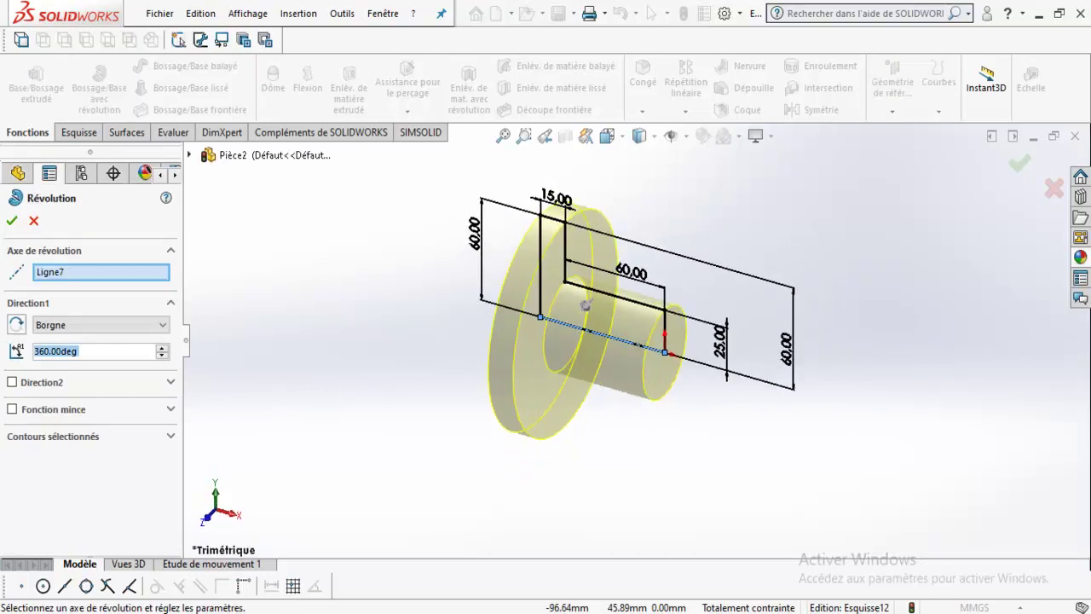
pyautogui.click(12, 221)
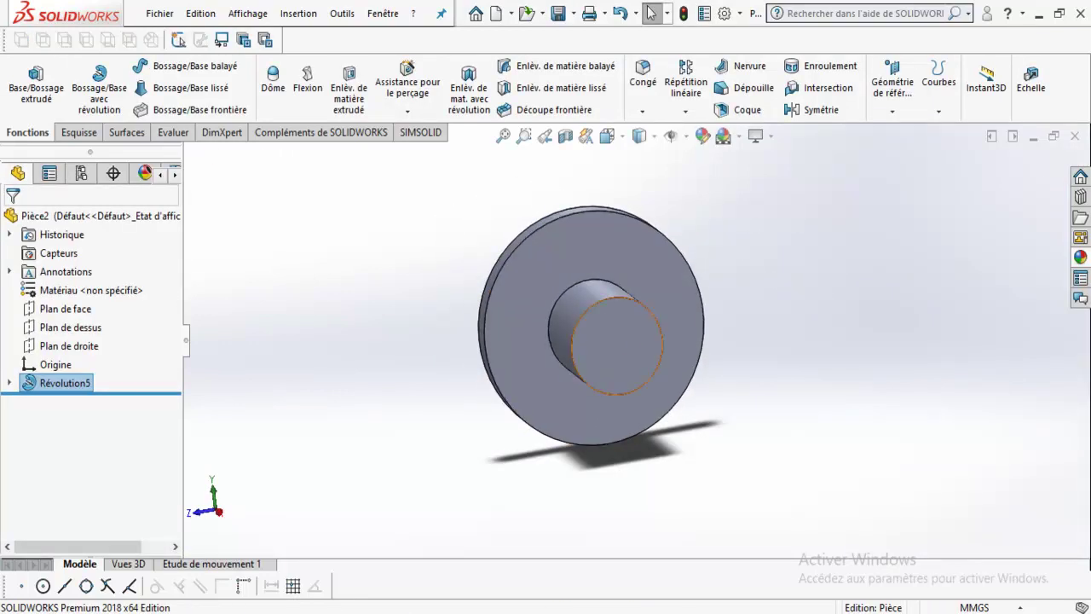
# - Circle the lower 10 dimension and mark both 10 dimension lines in red ink on the drawing
pyautogui.hotkey('alt', 'Tab')
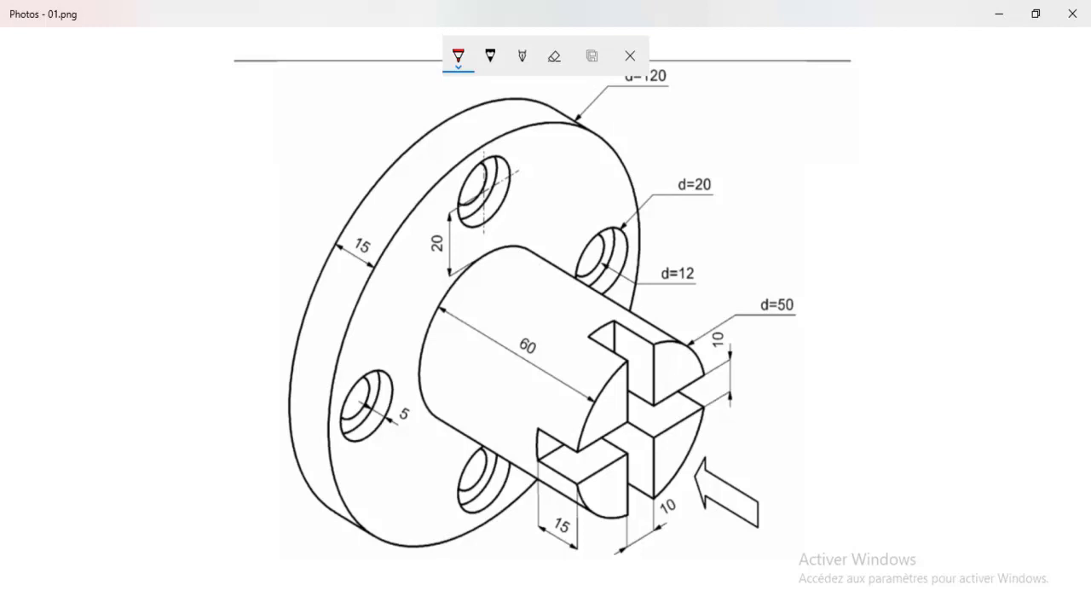
pyautogui.click(458, 55)
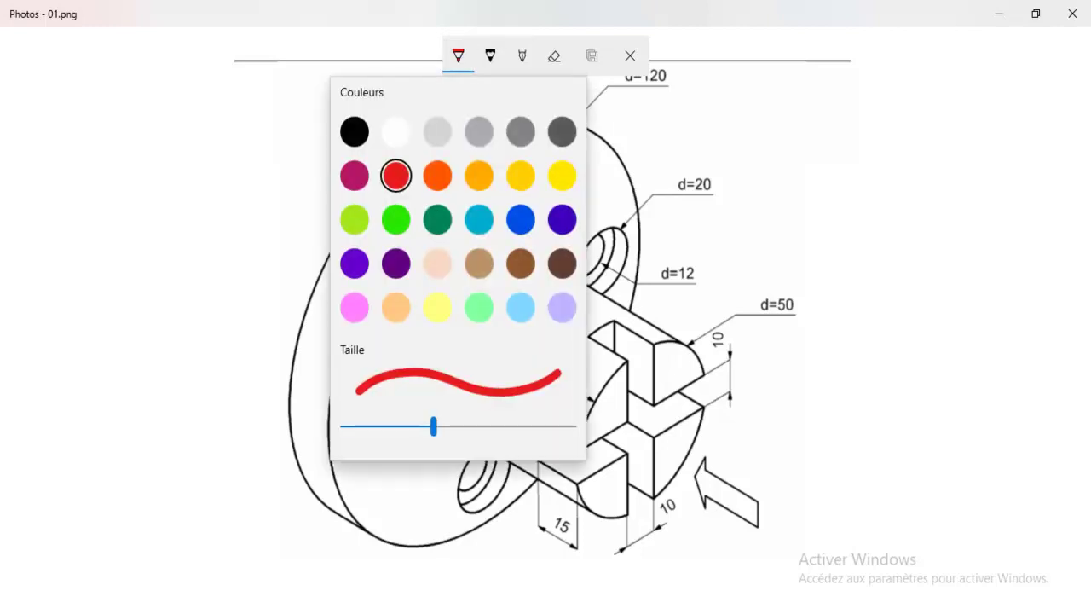
pyautogui.press('Escape')
pyautogui.moveTo(680, 488); pyautogui.dragTo(693, 493)
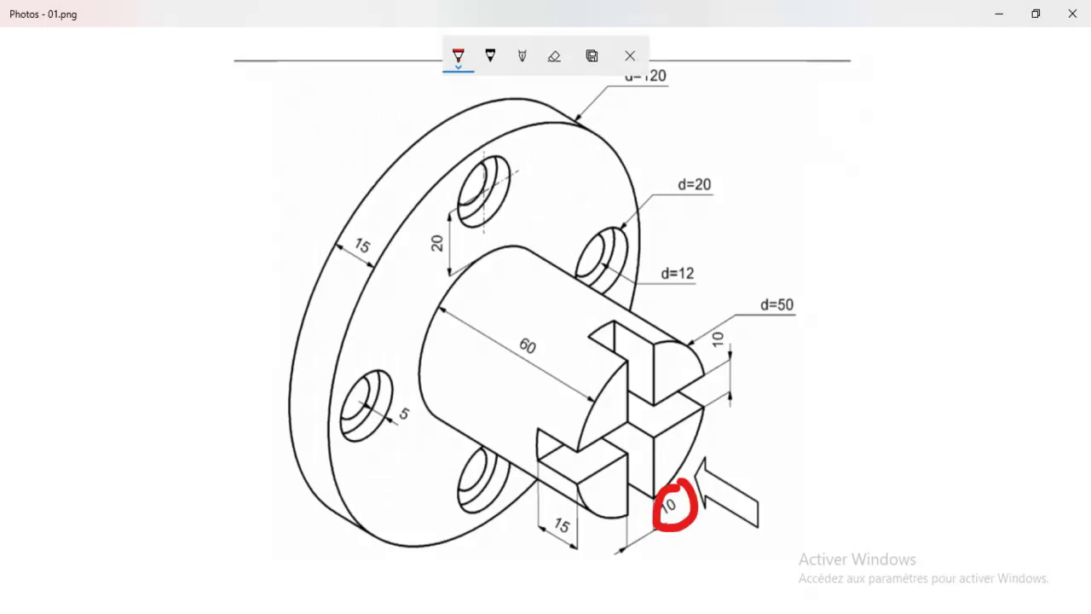
pyautogui.moveTo(685, 385); pyautogui.dragTo(705, 373)
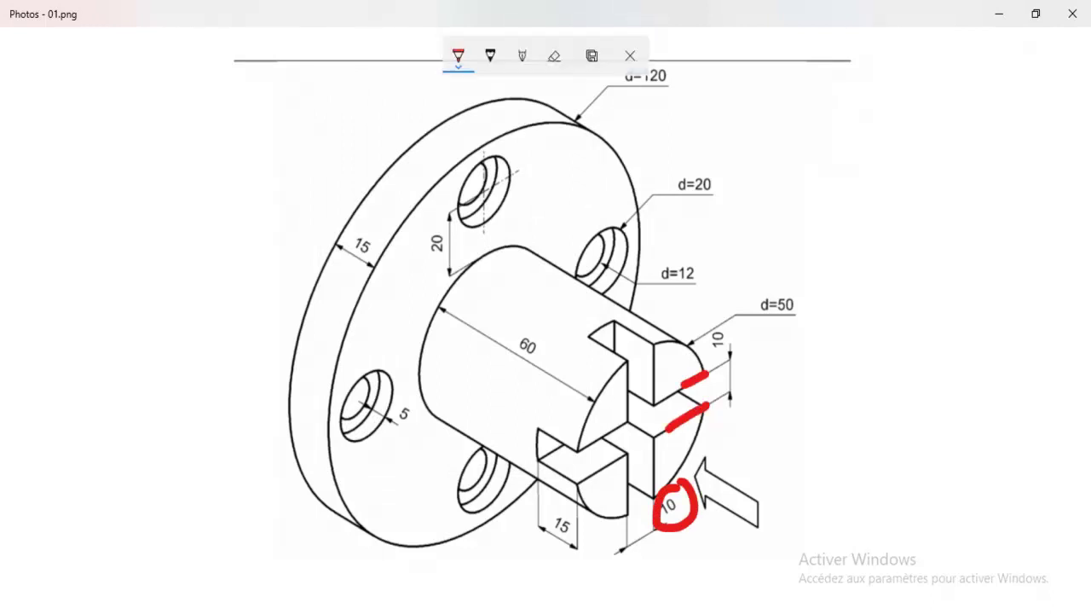
pyautogui.moveTo(544, 469); pyautogui.dragTo(575, 482)
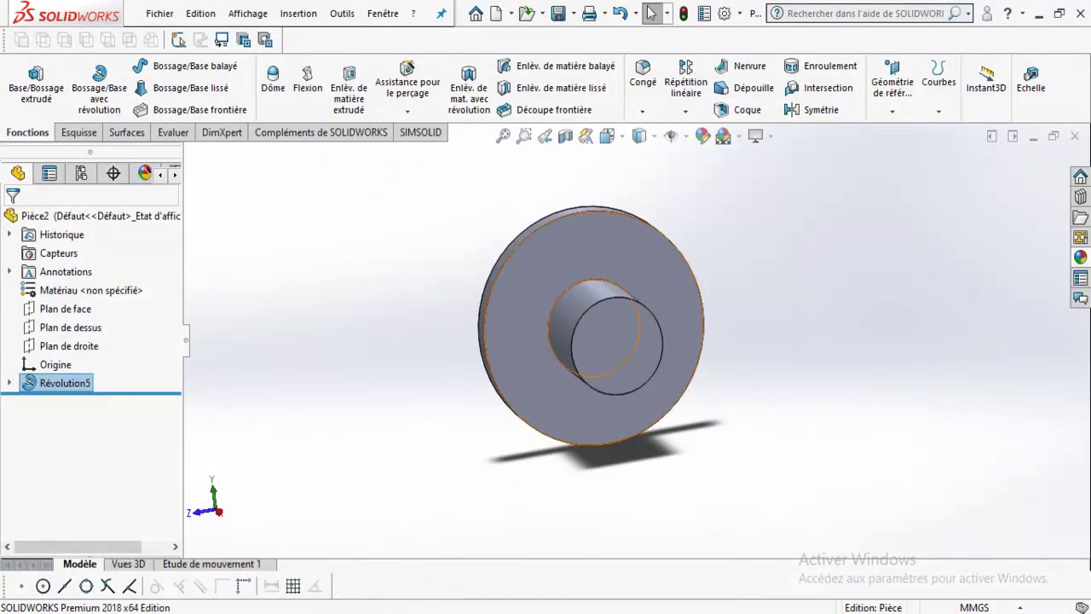
# - Start a new sketch on the shaft's end face, viewed normal to it
pyautogui.click(623, 365)
pyautogui.click(765, 292)
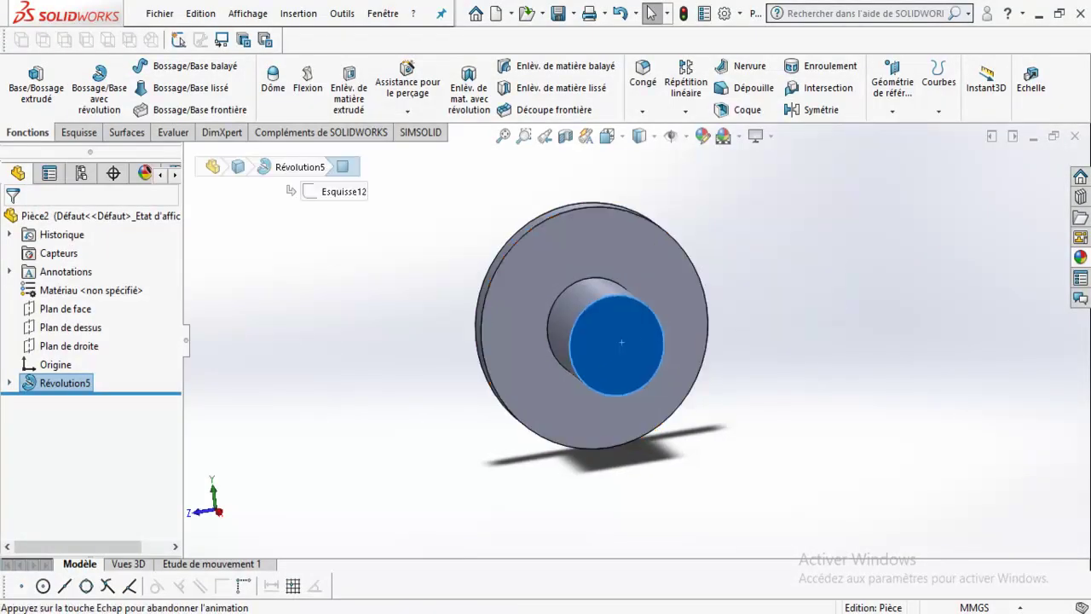
pyautogui.rightClick(618, 267)
pyautogui.click(655, 244)
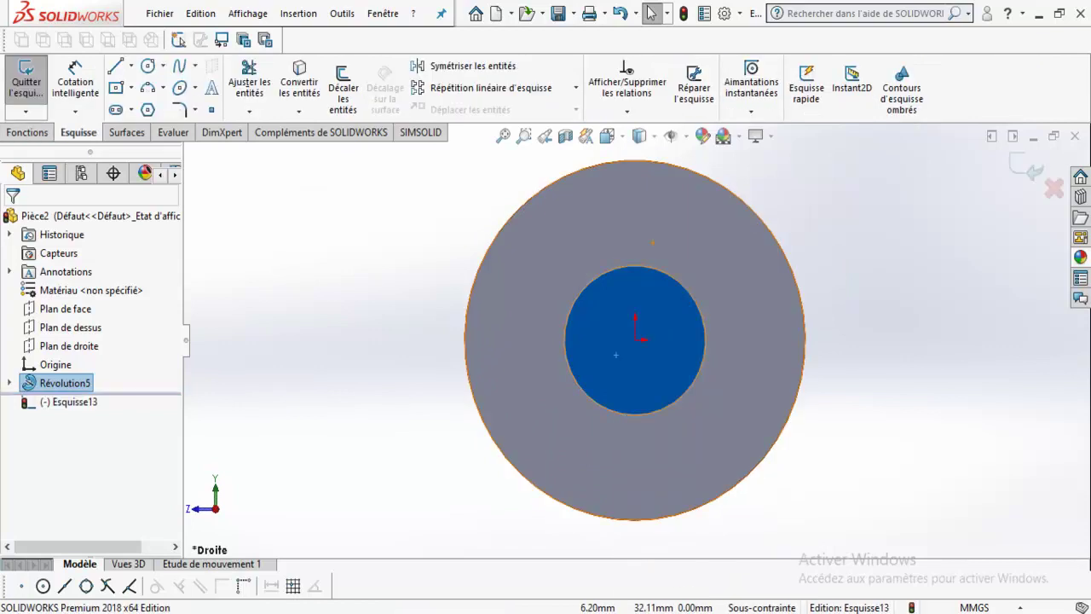
# - Draw a trial cross outline around the centre with the Ligne tool
pyautogui.click(131, 88)
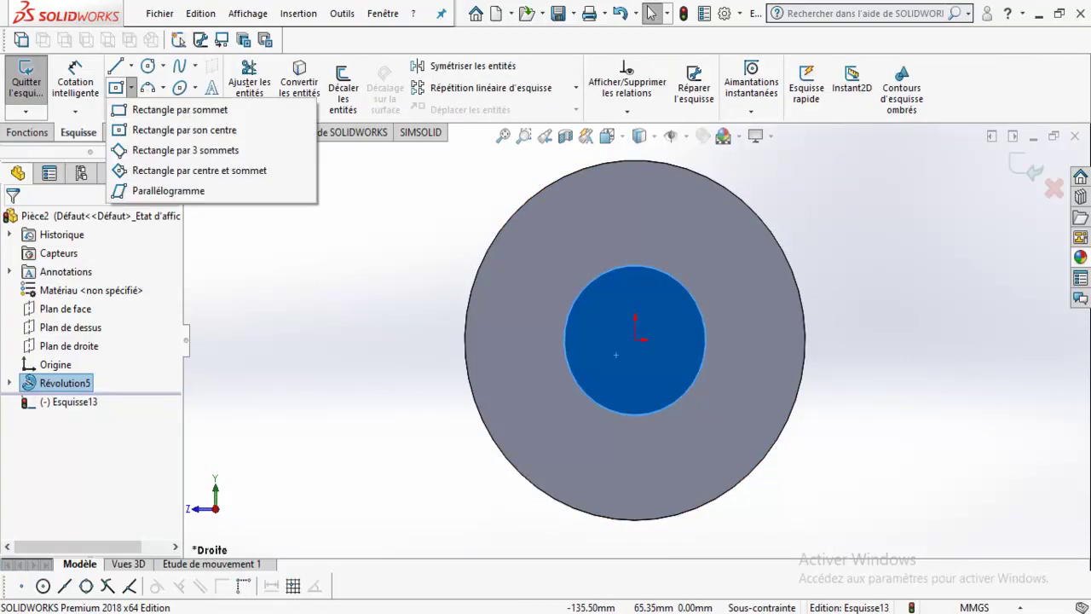
pyautogui.click(131, 66)
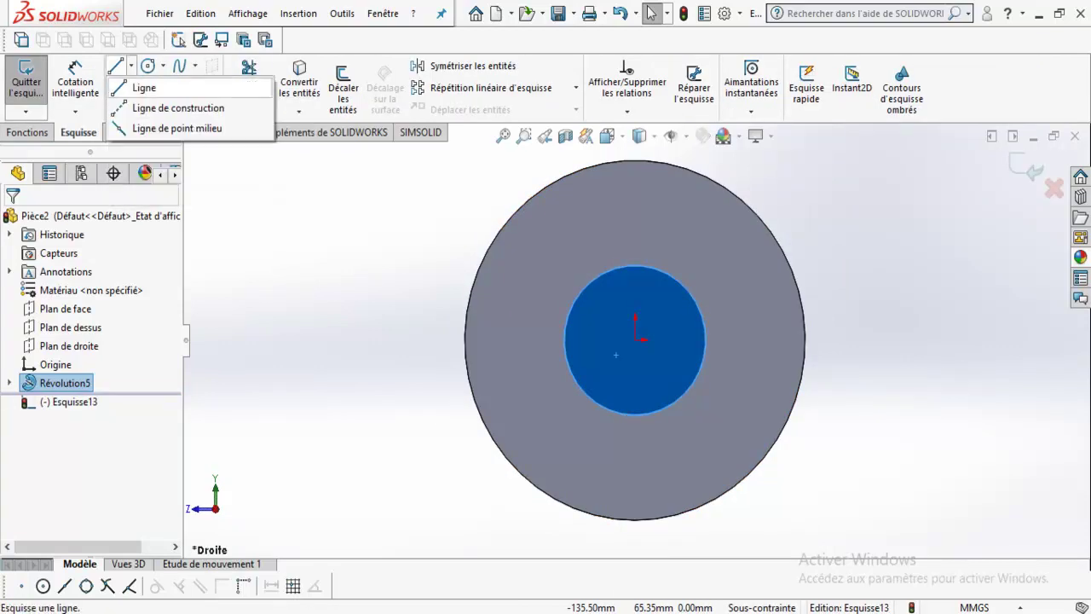
pyautogui.click(144, 87)
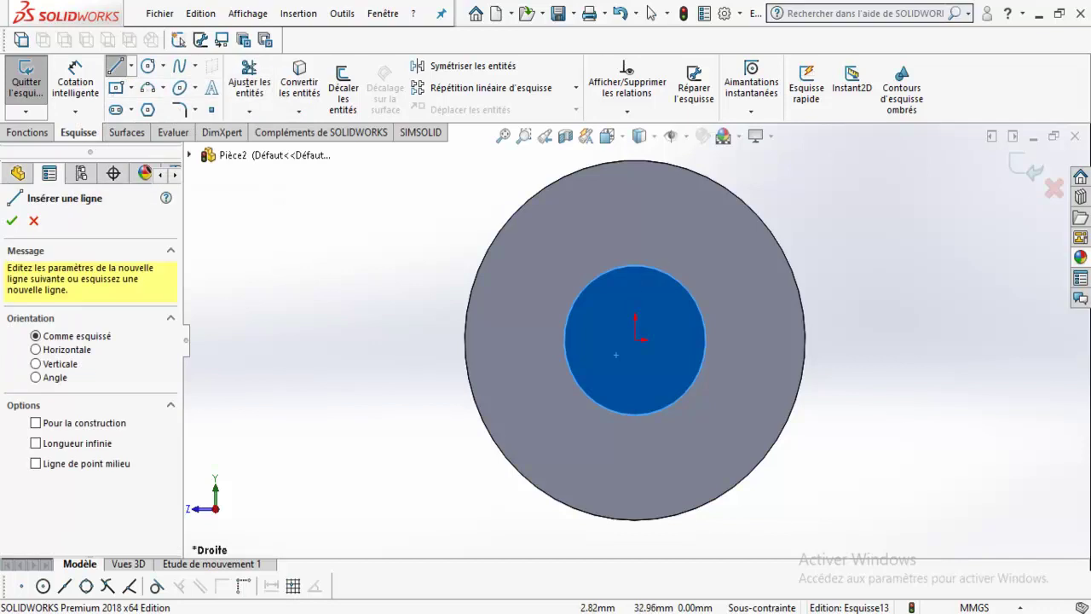
pyautogui.click(649, 324)
pyautogui.click(642, 240)
pyautogui.click(721, 324)
pyautogui.click(649, 435)
pyautogui.click(613, 436)
pyautogui.click(621, 375)
pyautogui.click(547, 367)
pyautogui.click(548, 340)
pyautogui.click(588, 338)
pyautogui.press('Escape')
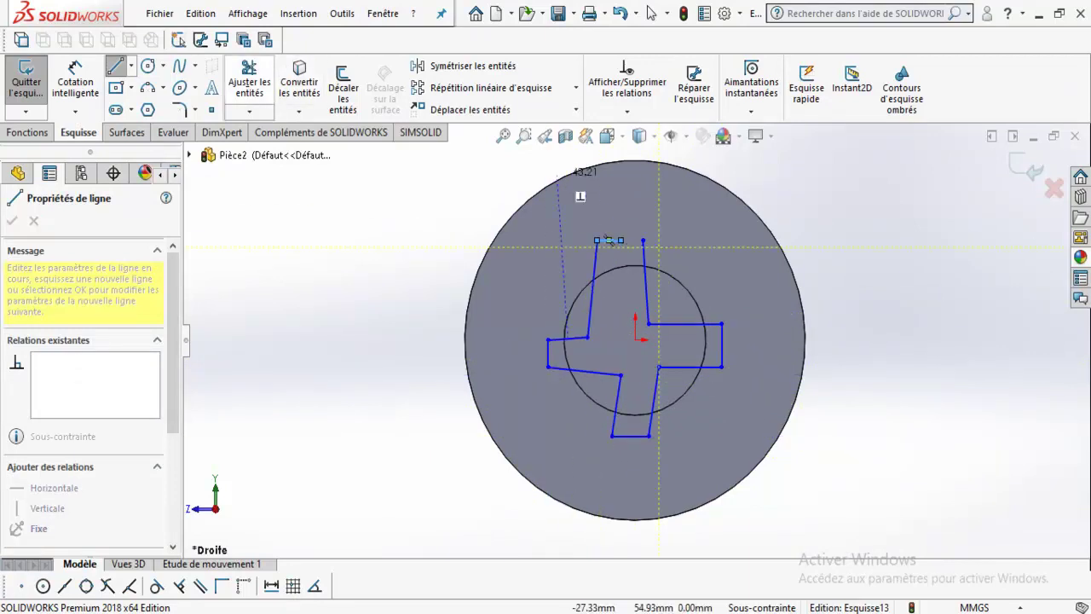
# - Erase the hand-drawn cross lines with Ajuster les entités
pyautogui.click(249, 81)
pyautogui.moveTo(671, 254); pyautogui.dragTo(604, 231)
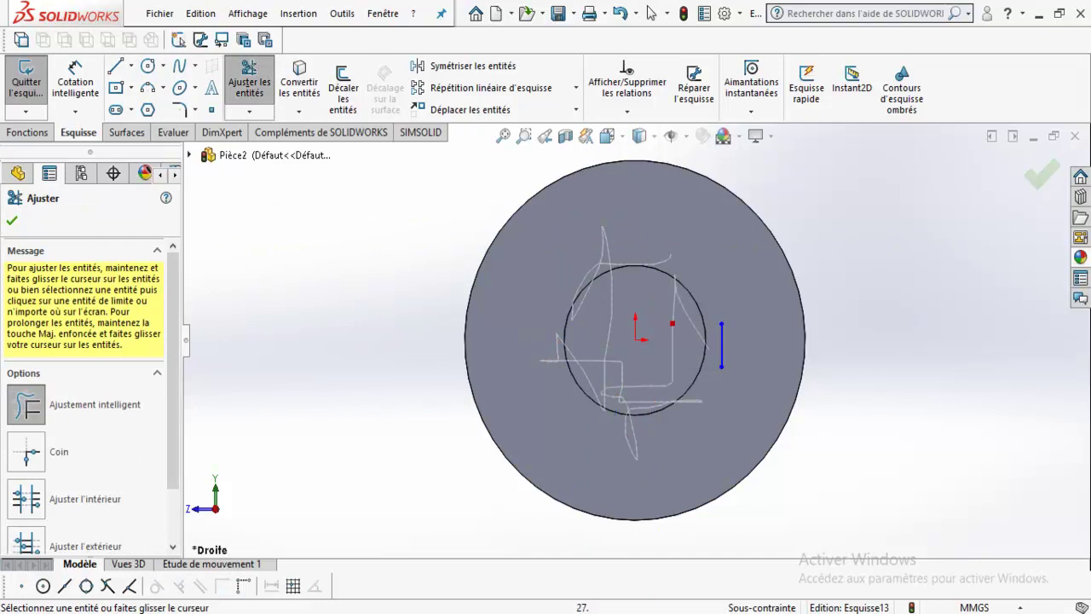
pyautogui.moveTo(673, 323); pyautogui.dragTo(722, 345)
pyautogui.click(130, 88)
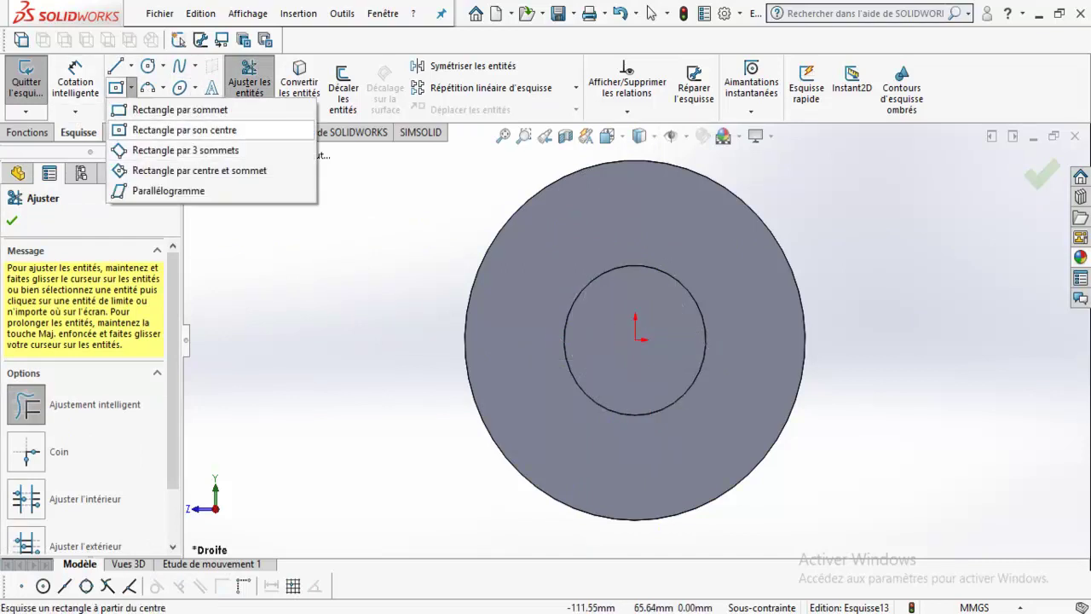
# - Draw a vertical and a horizontal centre rectangle from the origin to form a cross
pyautogui.click(184, 129)
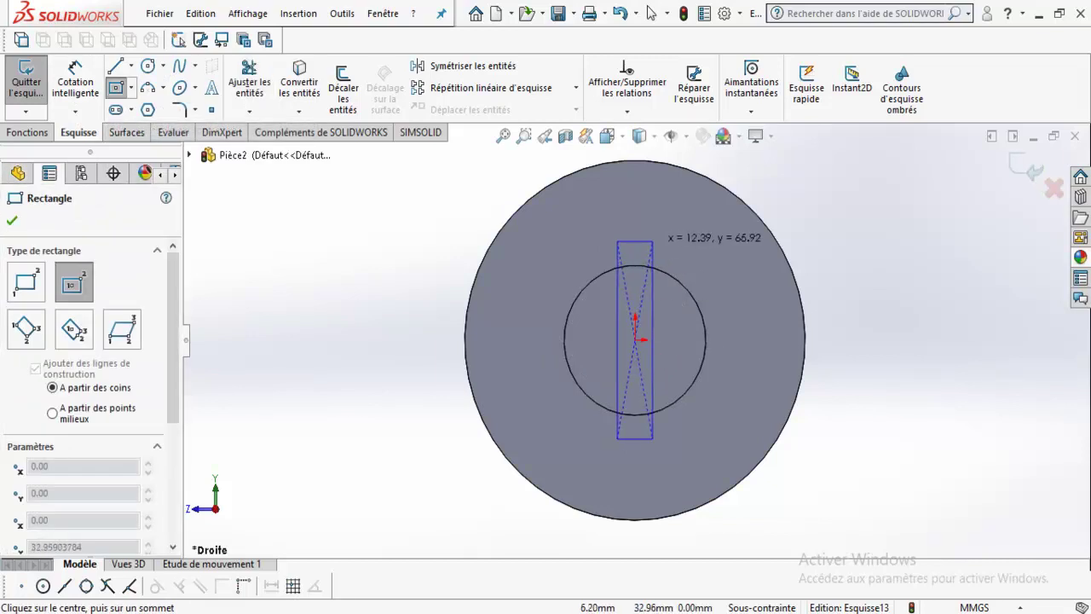
pyautogui.click(651, 248)
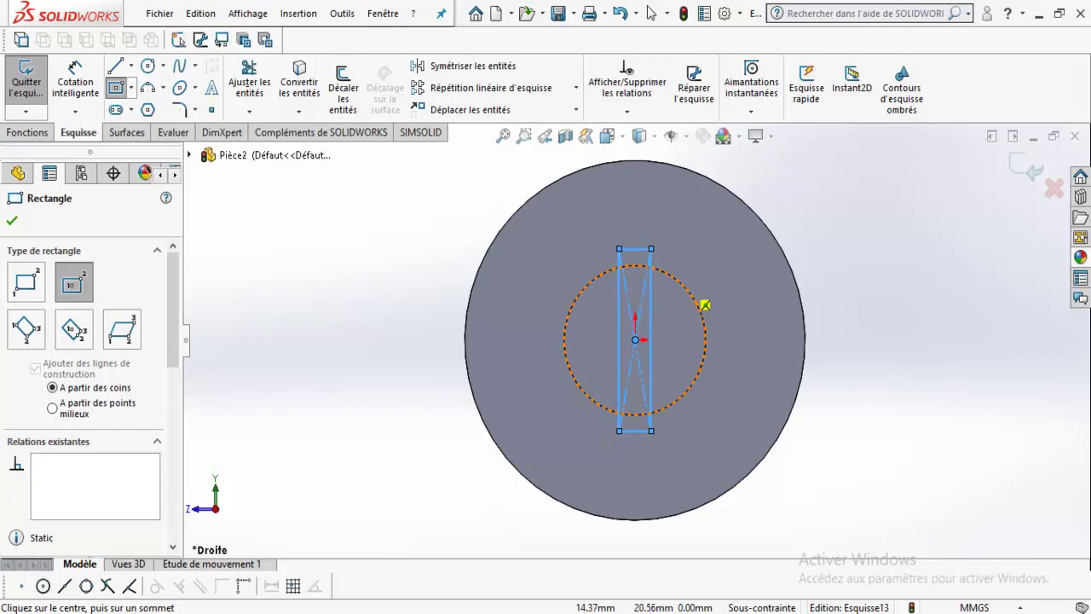
pyautogui.click(635, 340)
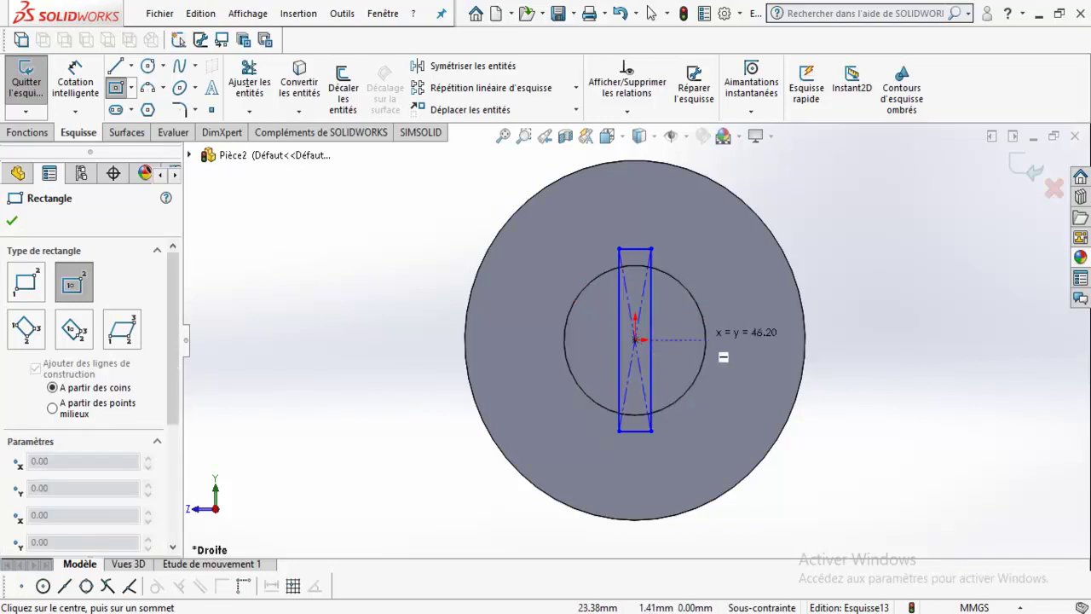
pyautogui.click(736, 359)
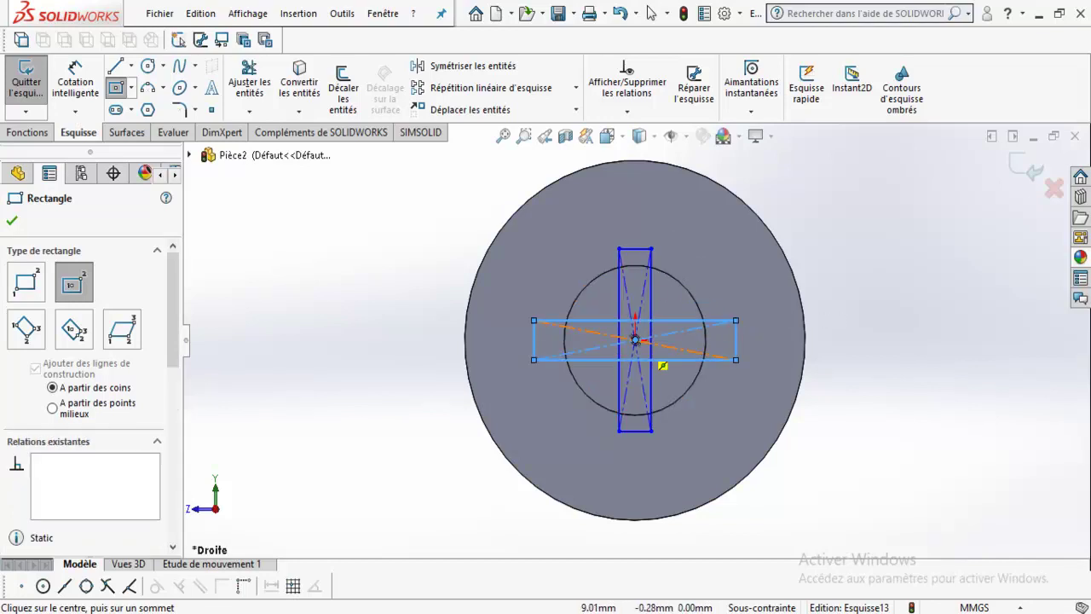
pyautogui.click(75, 81)
# - Dimension both cross arms to 10 mm wide with Cotation intelligente
pyautogui.click(635, 248)
pyautogui.click(636, 207)
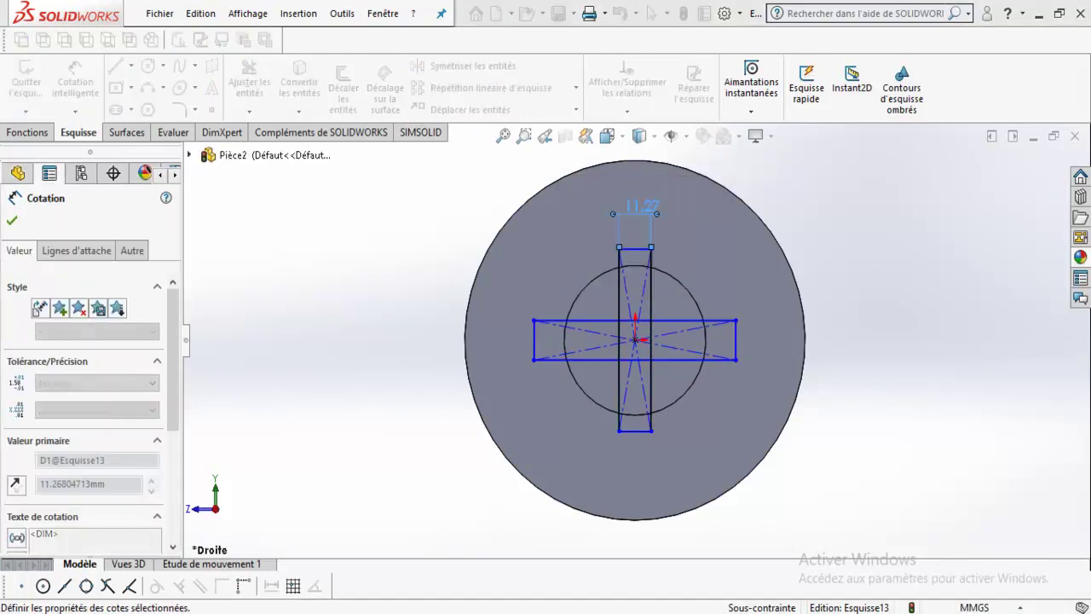
pyautogui.write('10')
pyautogui.press('Return')
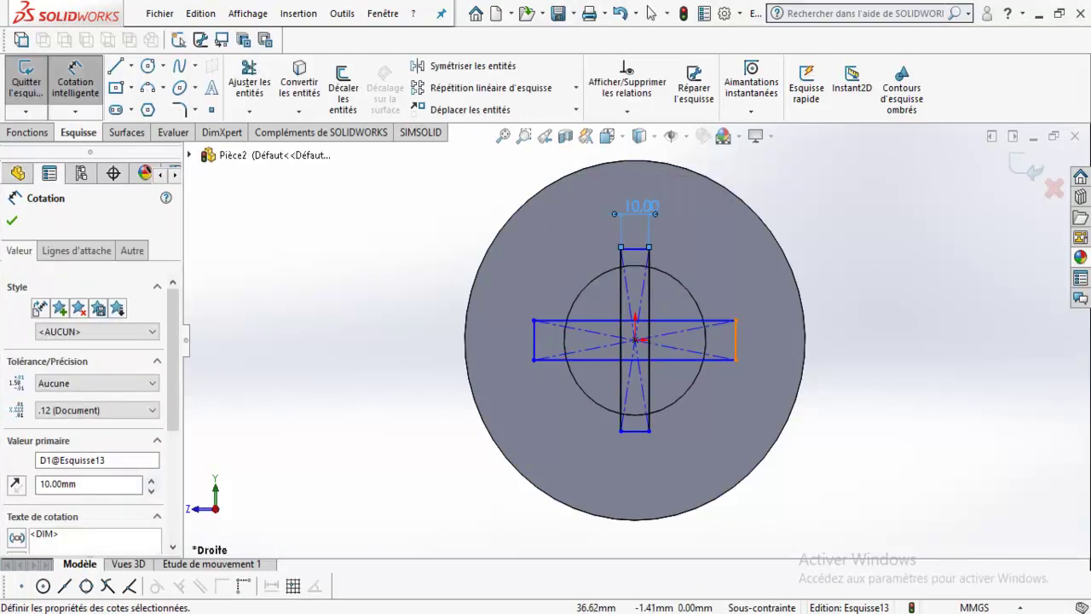
pyautogui.click(736, 339)
pyautogui.click(771, 340)
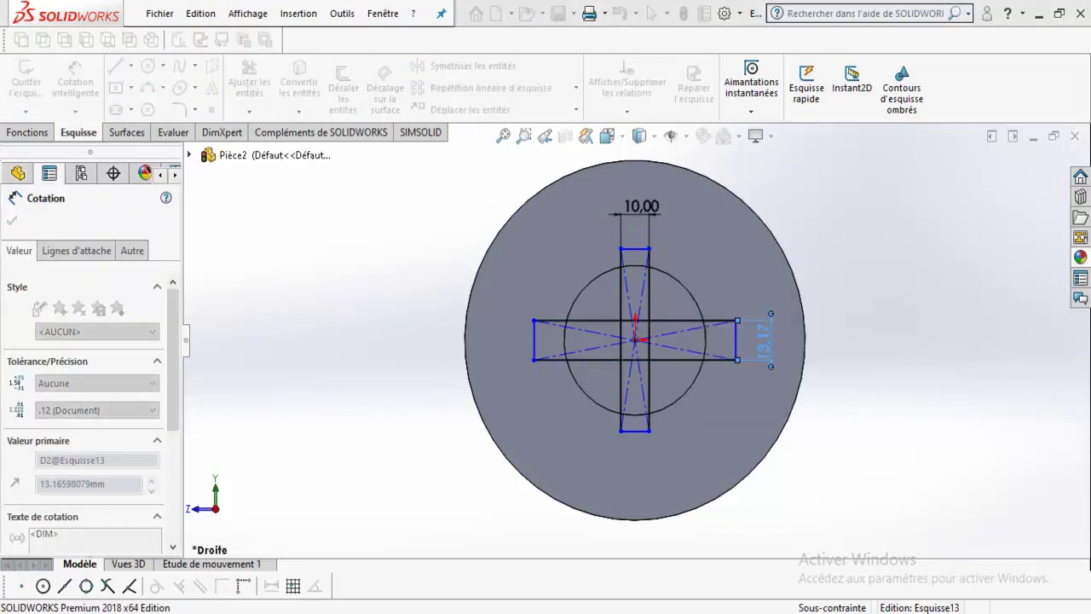
pyautogui.write('10')
pyautogui.press('Return')
pyautogui.press('Escape')
pyautogui.moveTo(635, 249); pyautogui.dragTo(635, 244)
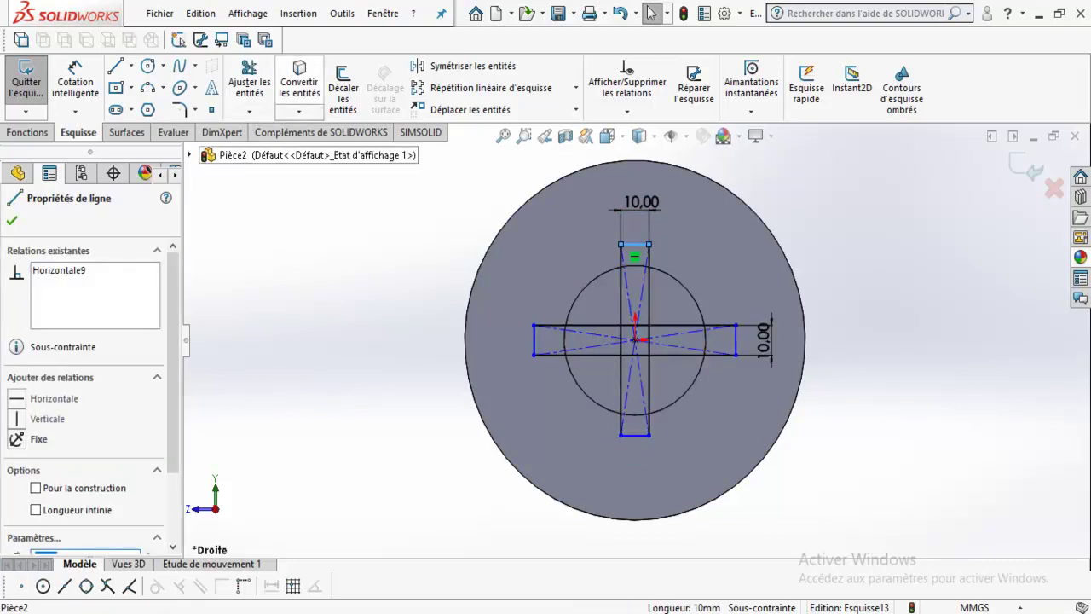
pyautogui.moveTo(635, 341)
pyautogui.mouseDown(button='middle')
pyautogui.moveTo(673, 324)
pyautogui.moveTo(631, 324)
pyautogui.mouseUp(button='middle')
# - Start an Enlèv. de matière extrudé from the cross sketch, previewing a 60 mm Borgne cut
pyautogui.scroll(3, 656, 324)
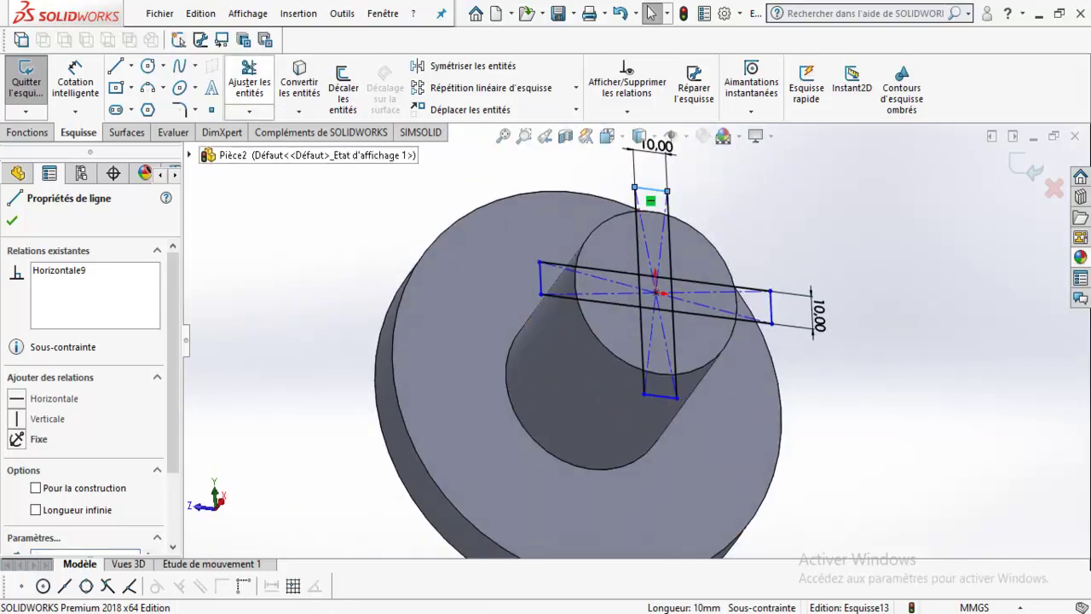
pyautogui.scroll(-1, 657, 294)
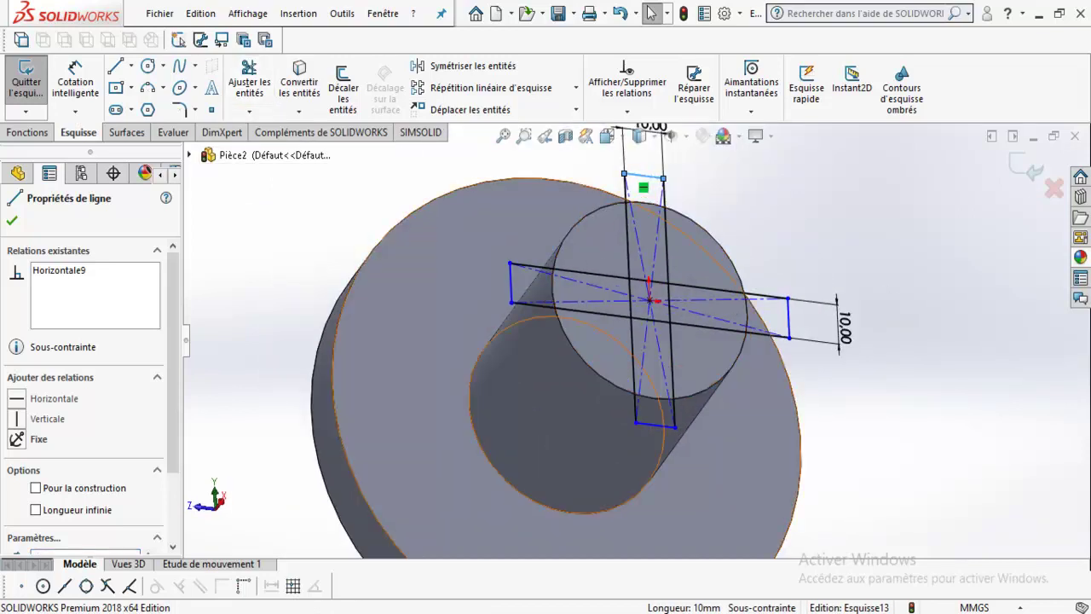
pyautogui.click(26, 132)
pyautogui.click(348, 85)
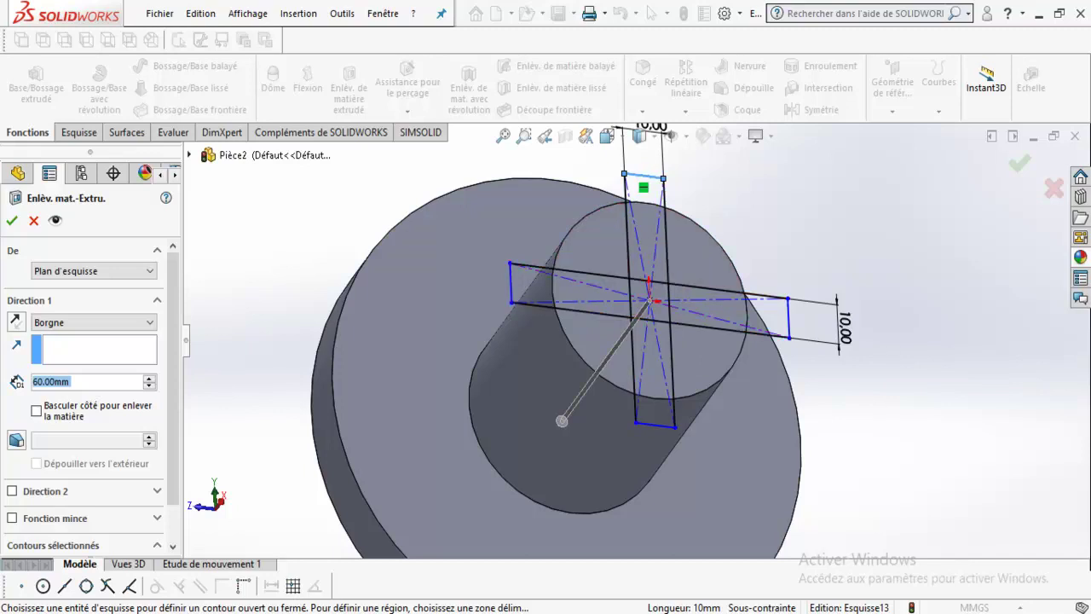
# - Cancel the pending extruded cut on the cross sketch
pyautogui.scroll(-2, 89, 392)
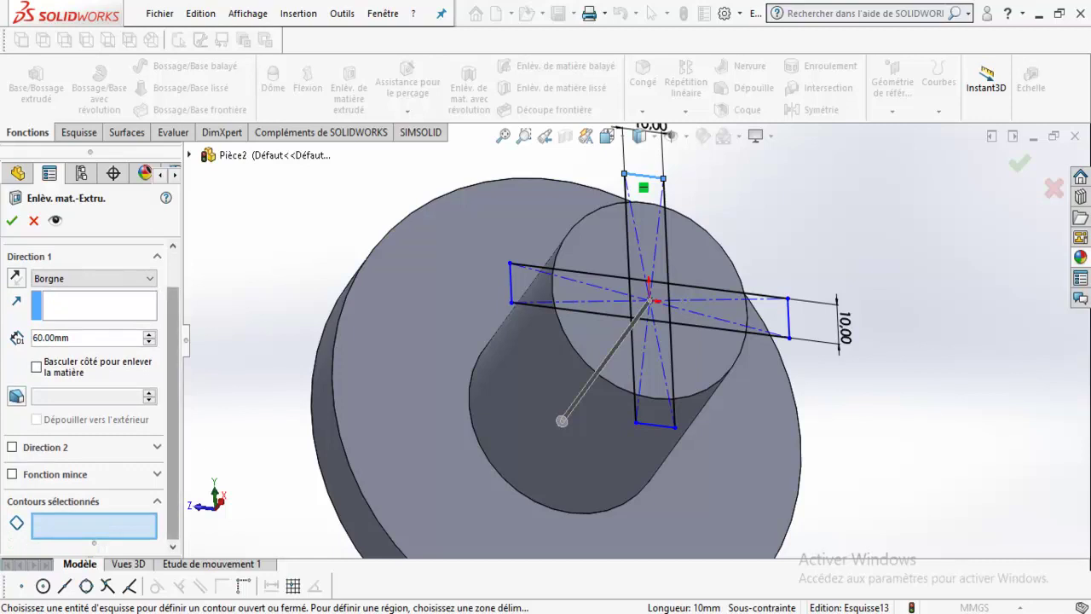
pyautogui.scroll(2, 89, 392)
pyautogui.scroll(-2, 90, 392)
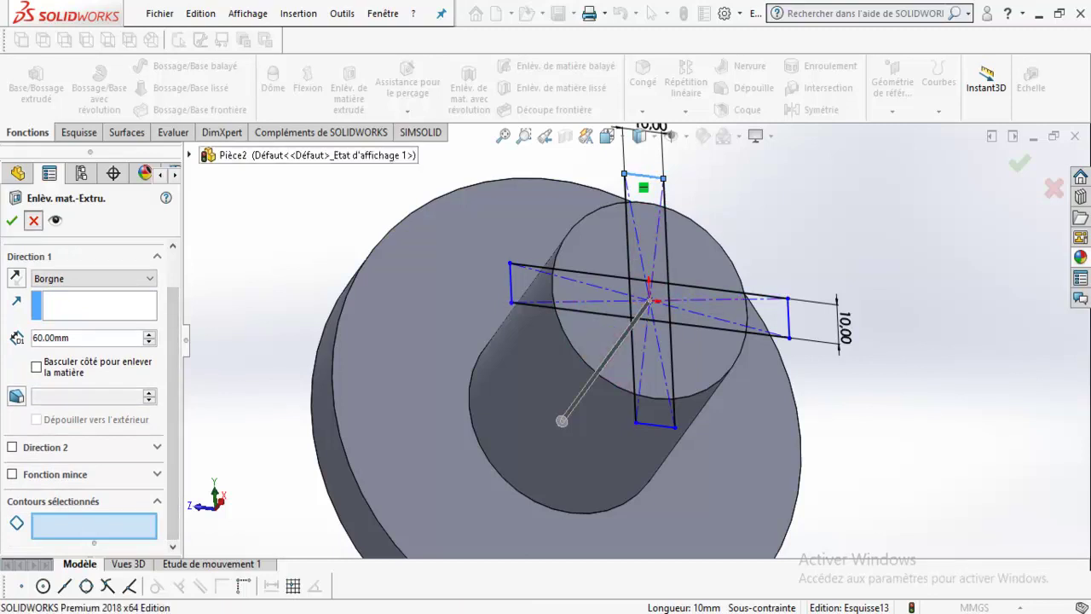
pyautogui.click(34, 220)
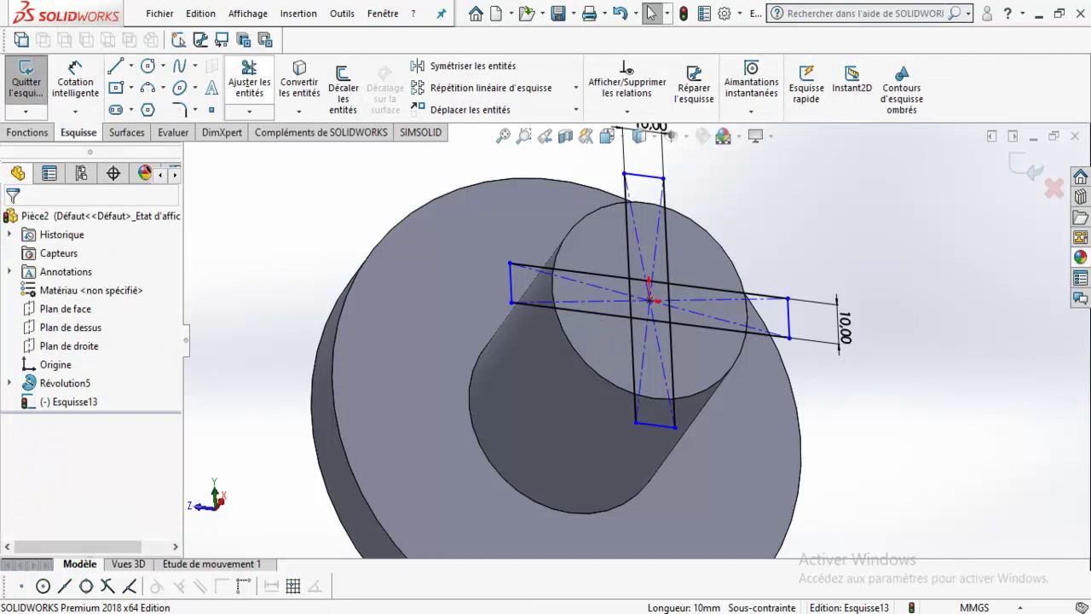
# - Trim away the overlapping inner lines of the two 10 mm bars in Esquisse13
pyautogui.click(249, 78)
pyautogui.click(640, 280)
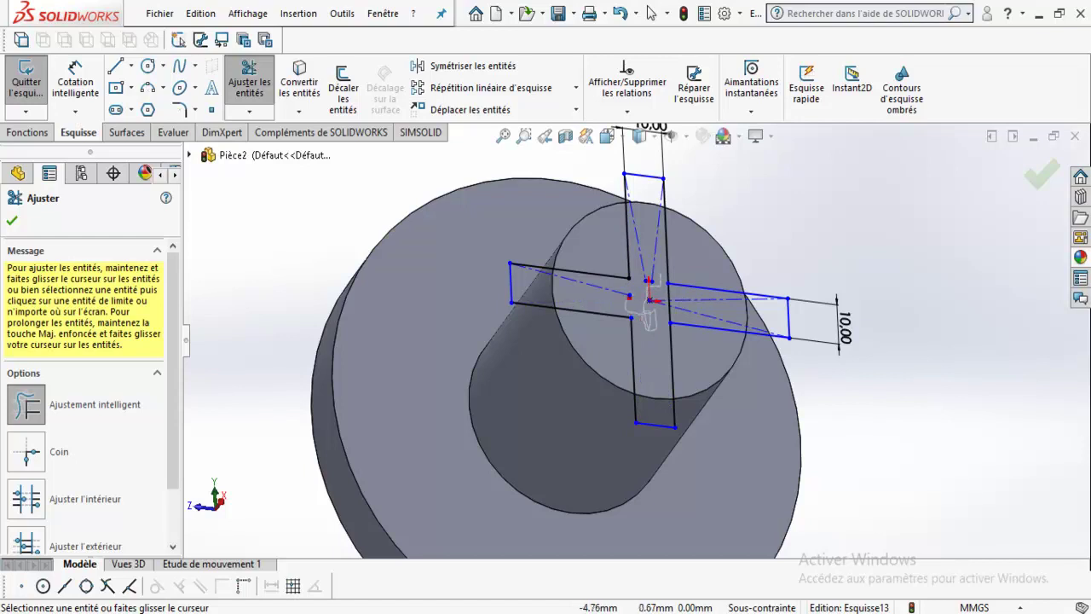
pyautogui.scroll(-2, 649, 300)
pyautogui.scroll(-2, 649, 300)
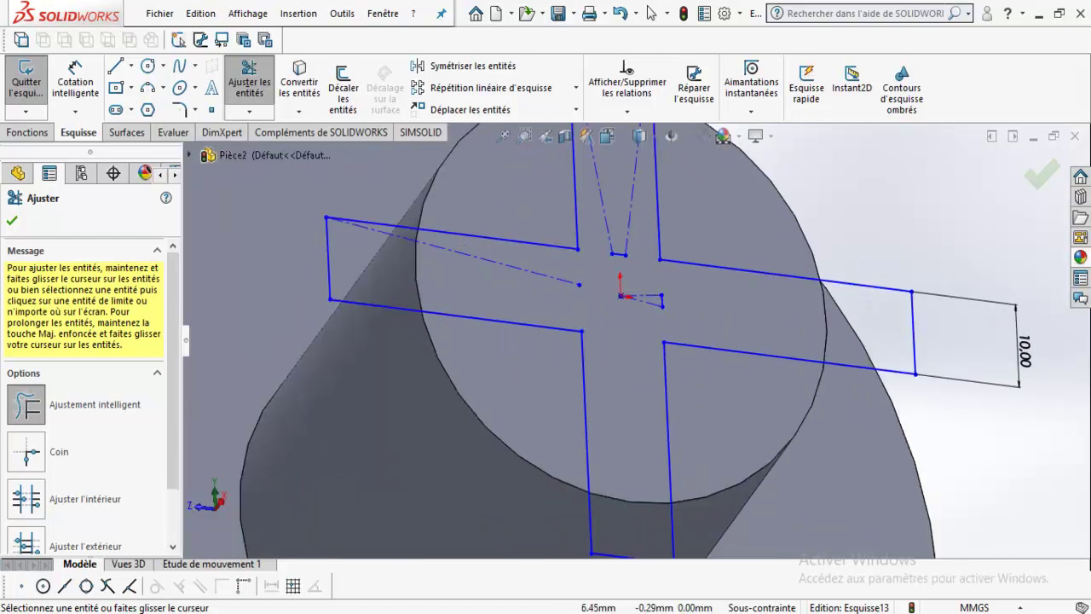
pyautogui.scroll(-2, 650, 301)
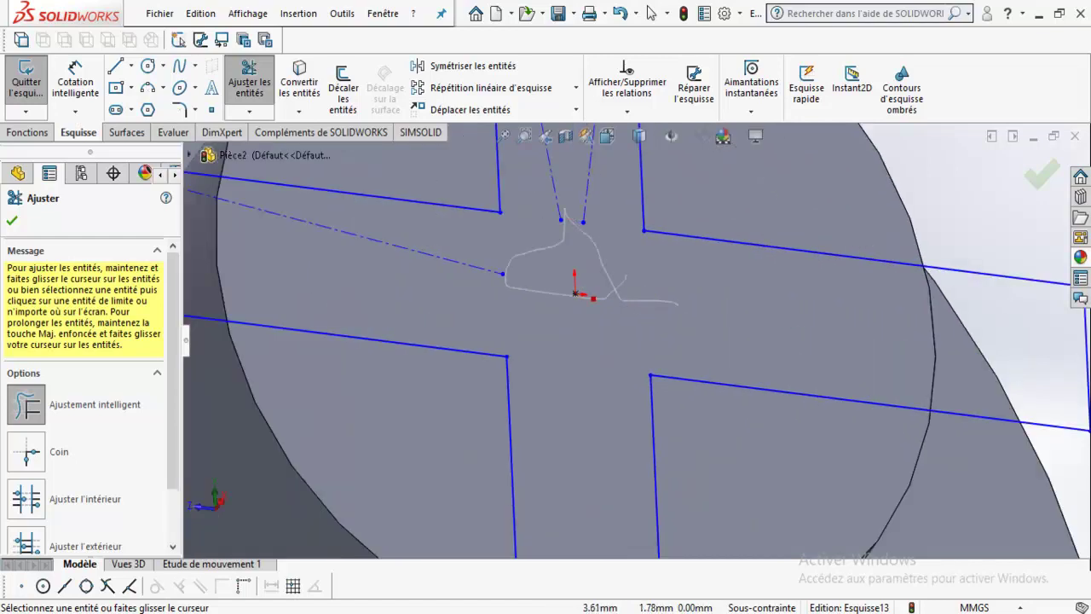
pyautogui.scroll(3, 631, 332)
pyautogui.scroll(1, 630, 332)
pyautogui.scroll(1, 631, 332)
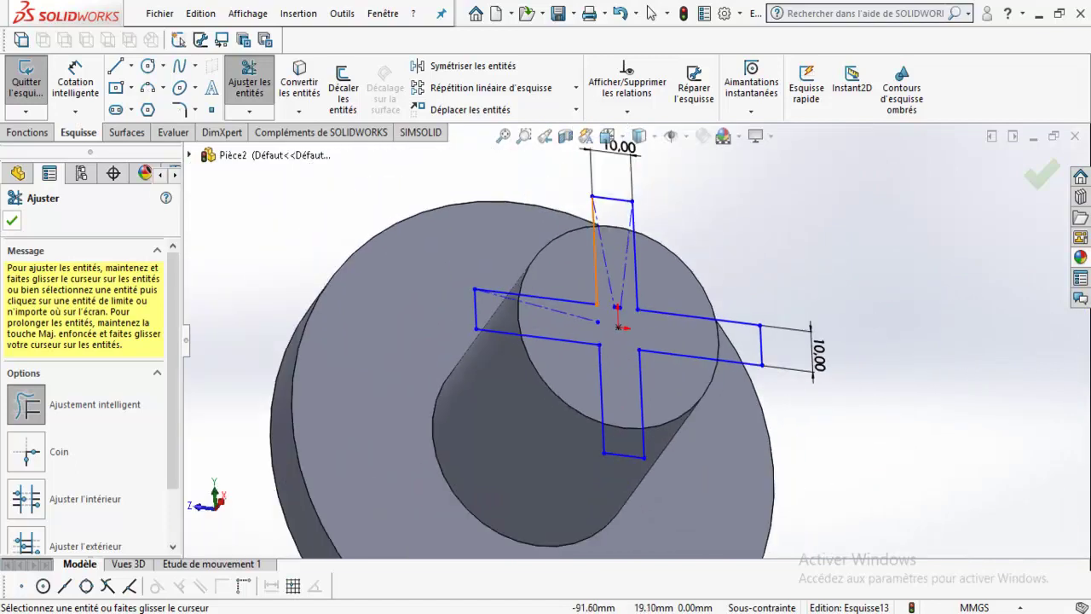
pyautogui.press('Escape')
pyautogui.click(27, 132)
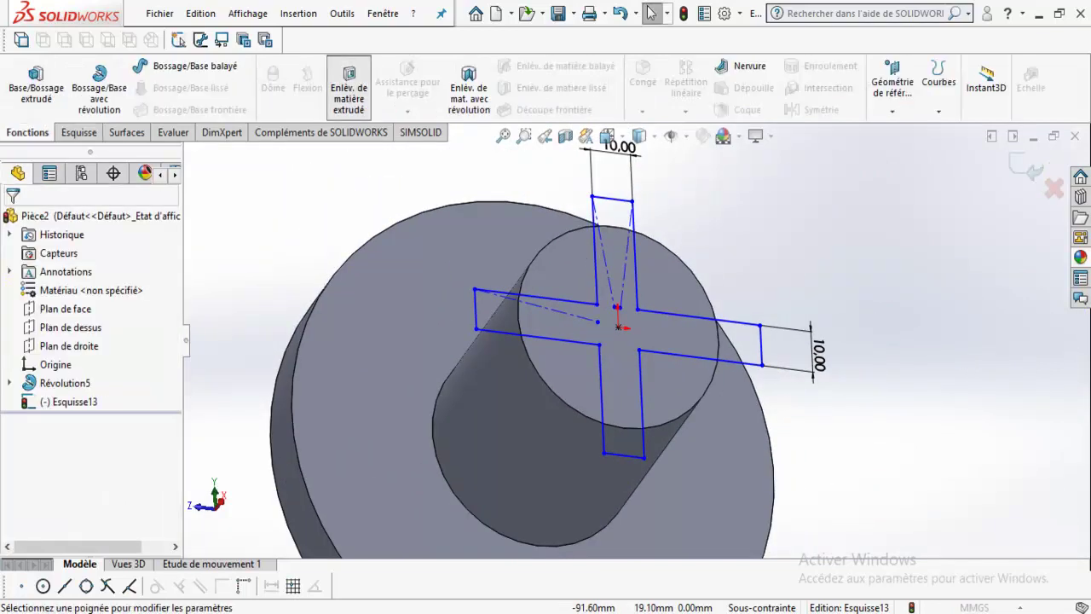
# - Try an 18 mm extruded cut, cancel it, and undo the cross-sketch trim
pyautogui.click(349, 88)
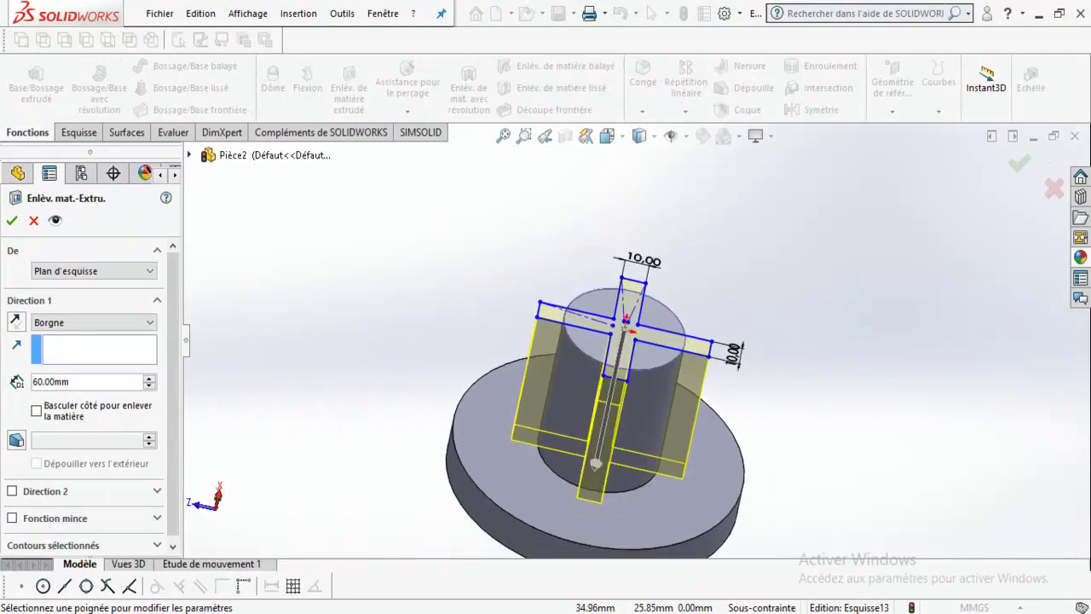
pyautogui.moveTo(596, 464)
pyautogui.mouseDown()
pyautogui.moveTo(646, 353)
pyautogui.moveTo(635, 311)
pyautogui.mouseUp()
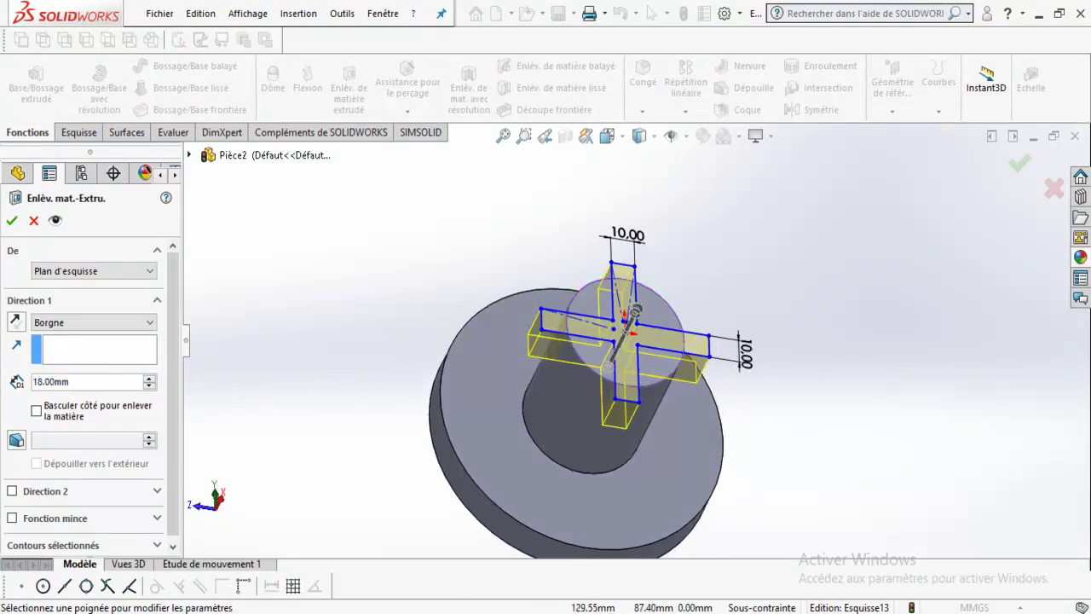
pyautogui.press('Escape')
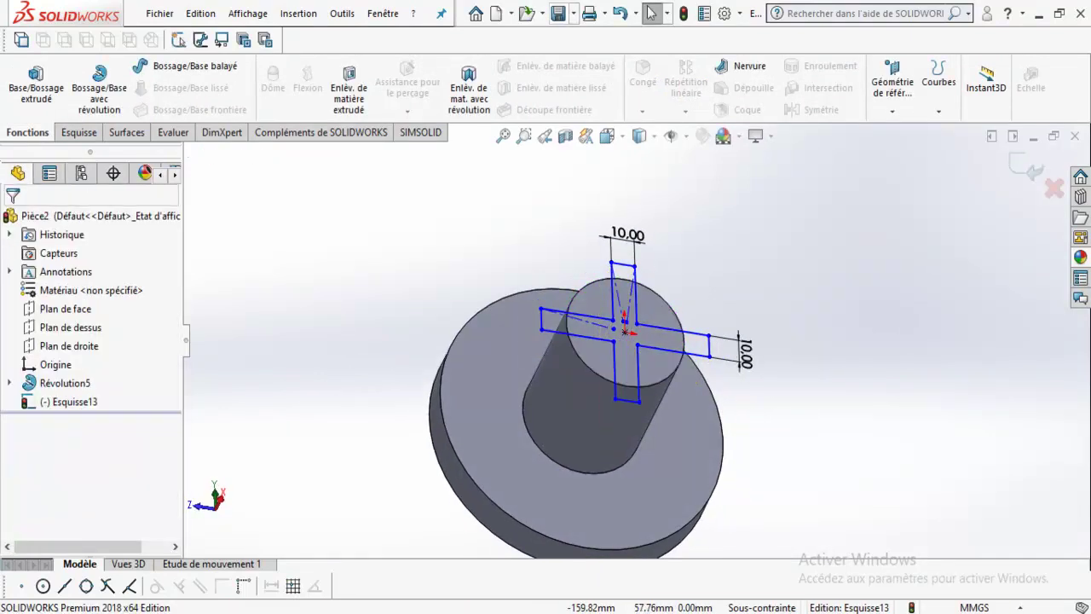
pyautogui.click(621, 13)
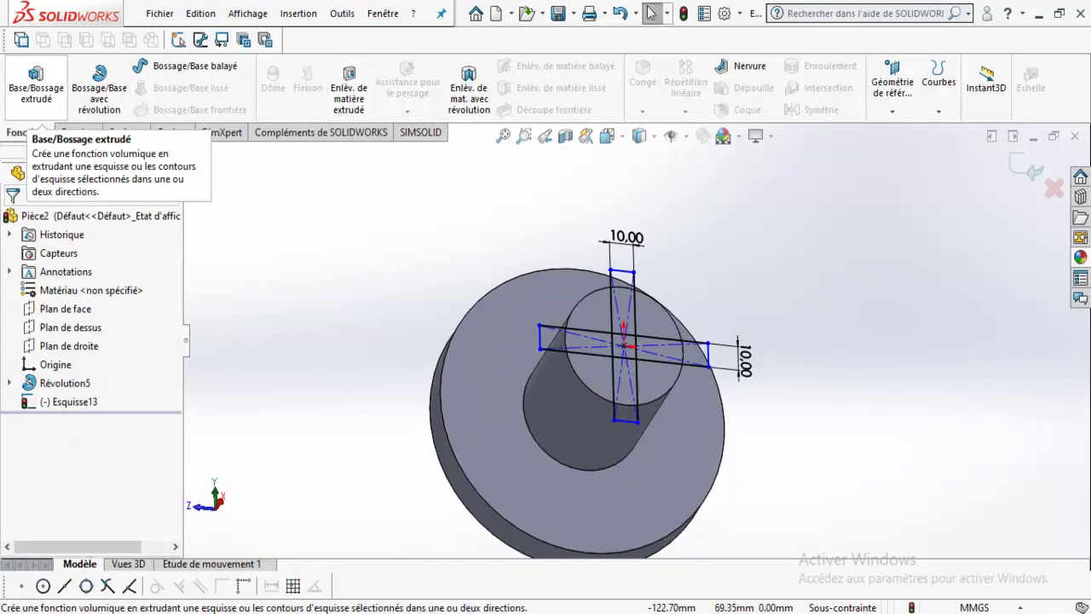
# - Try an extruded boss and cancel it, then start an extruded cut on Esquisse13
pyautogui.click(36, 82)
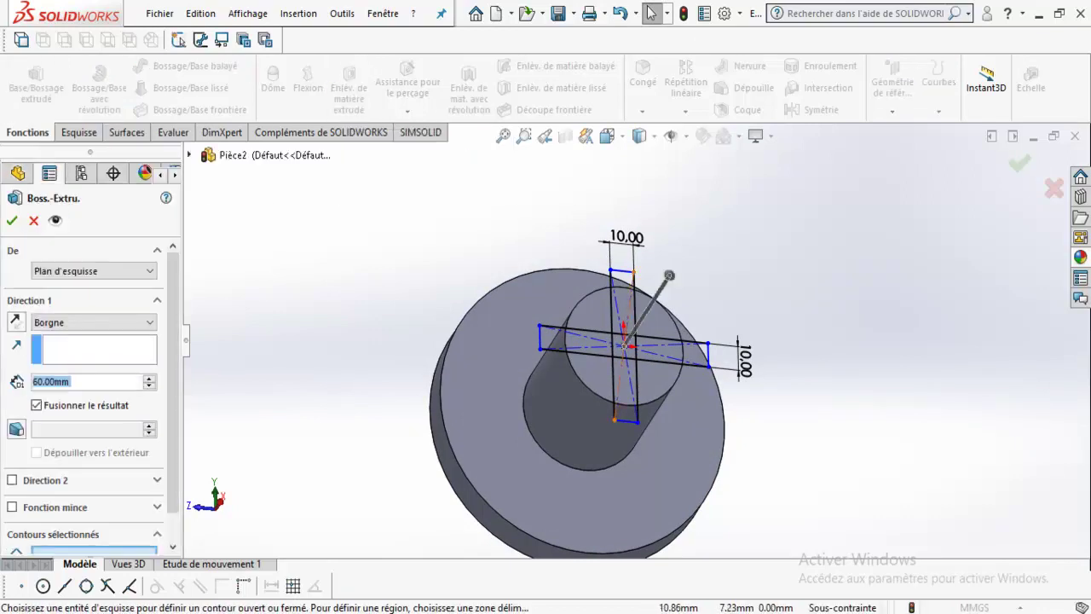
pyautogui.click(34, 220)
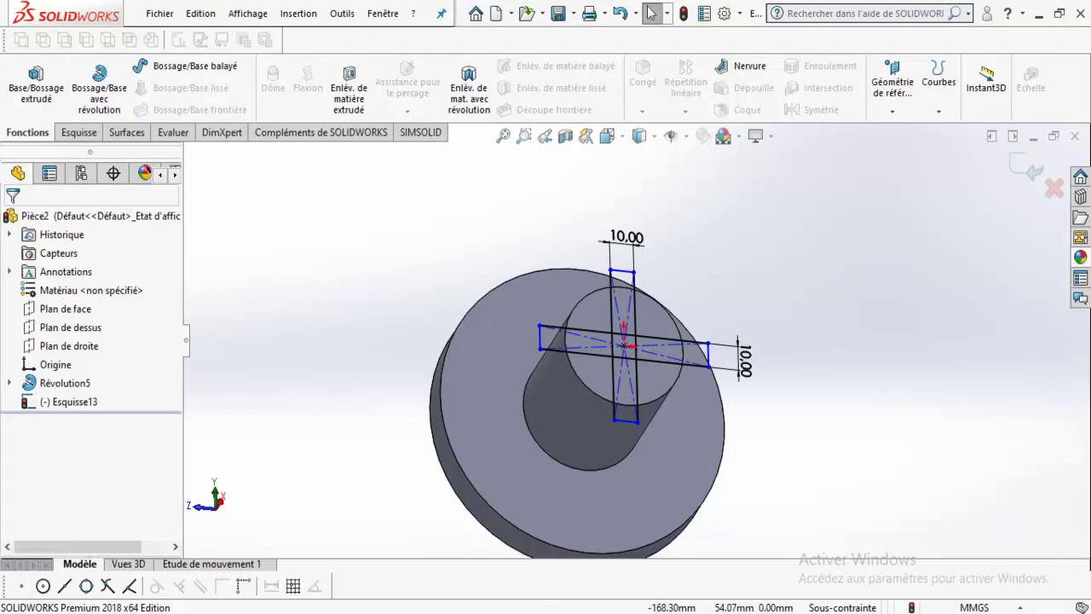
pyautogui.click(349, 88)
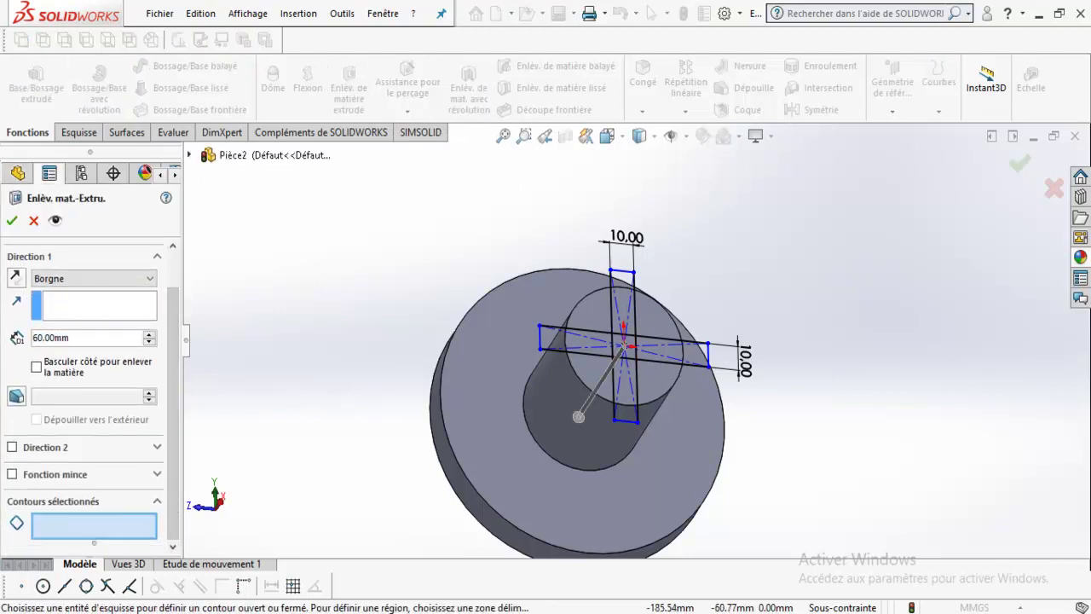
# - Select the lower bar, upper bar and horizontal band regions as cut contours
pyautogui.scroll(-3, 576, 377)
pyautogui.scroll(-2, 644, 345)
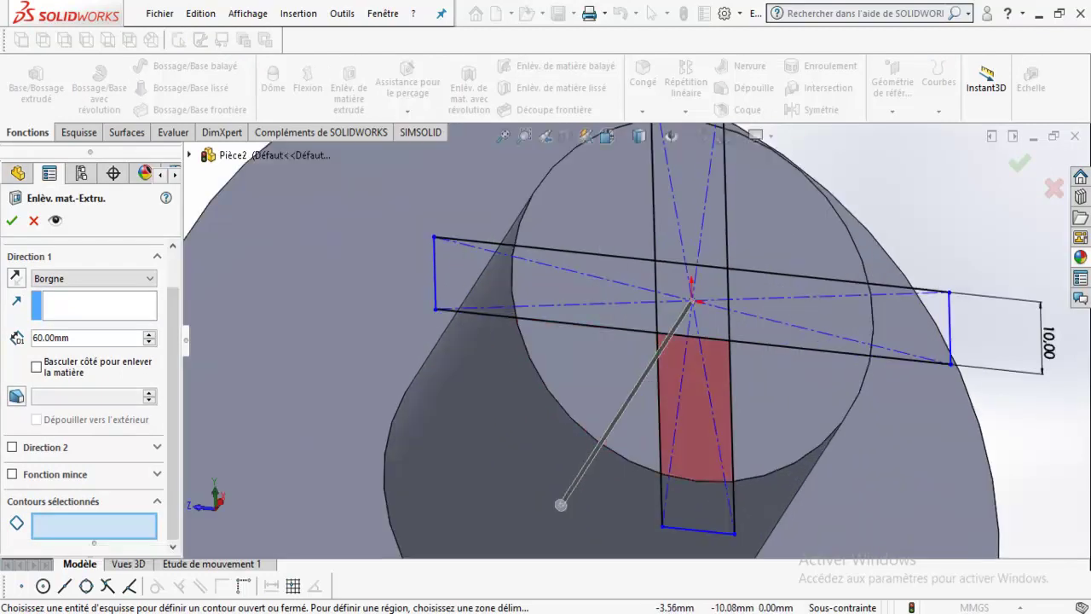
pyautogui.click(695, 400)
pyautogui.click(689, 196)
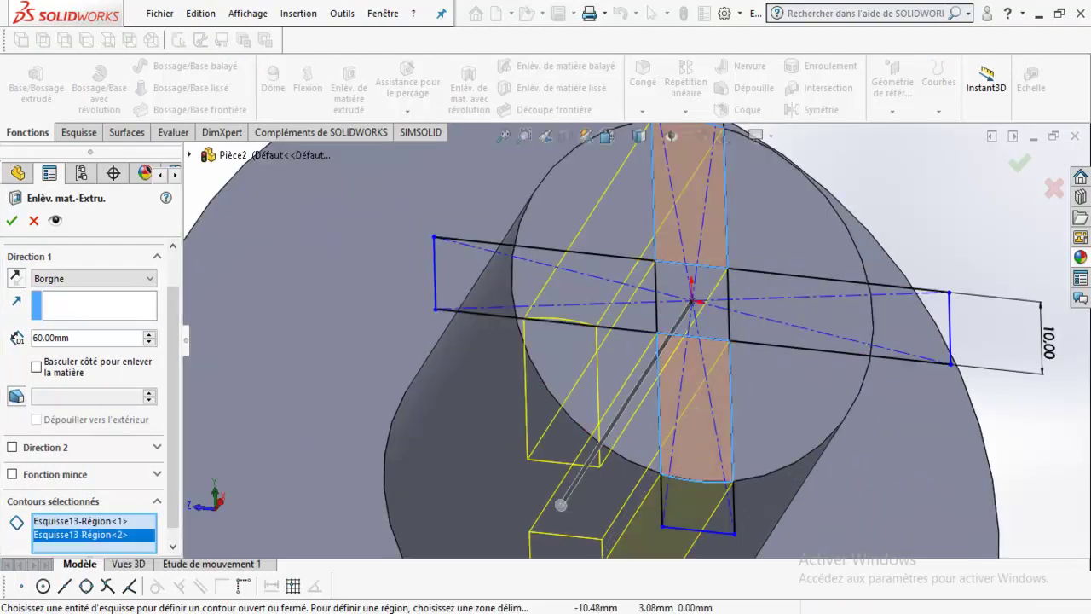
pyautogui.click(584, 290)
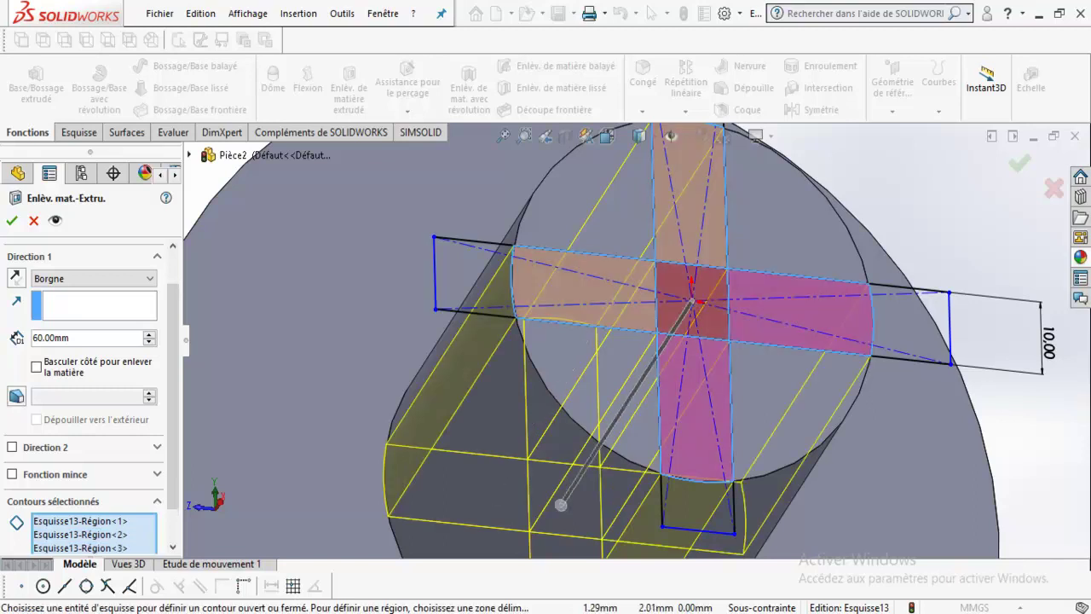
# - Set the cut depth to 42 mm and confirm the cross-slot cut
pyautogui.moveTo(665, 341); pyautogui.dragTo(648, 281, button='middle')
pyautogui.scroll(5, 657, 341)
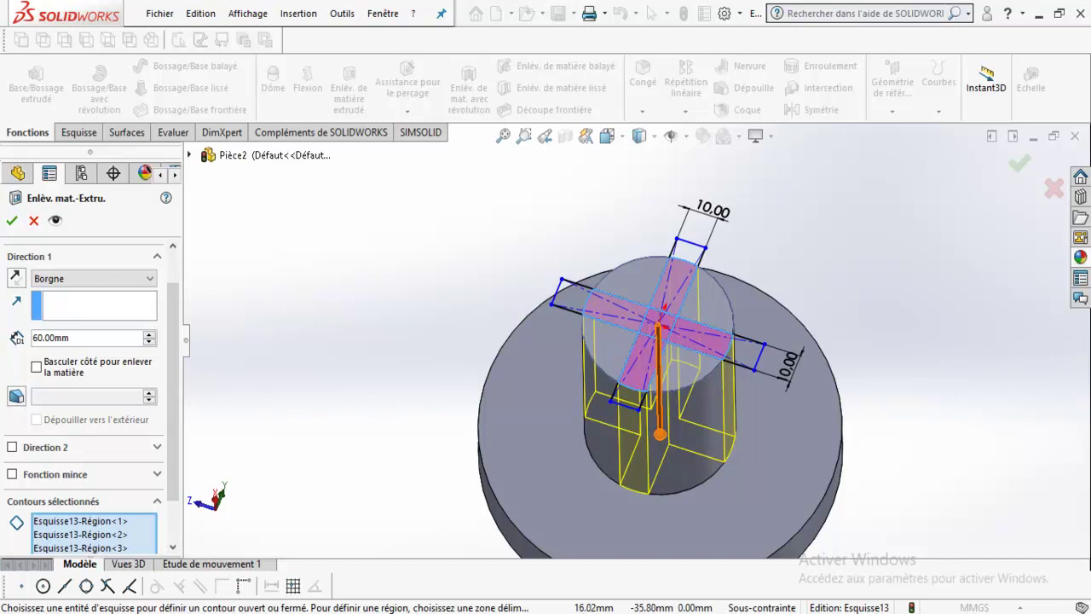
pyautogui.moveTo(660, 434); pyautogui.dragTo(660, 403)
pyautogui.moveTo(660, 403); pyautogui.dragTo(630, 375, button='middle')
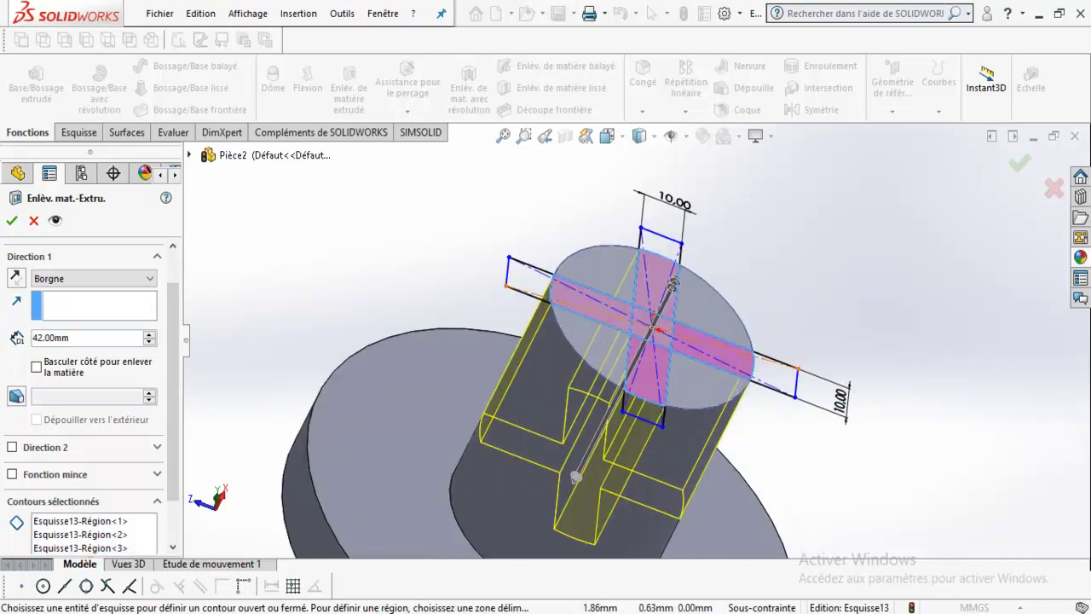
pyautogui.moveTo(661, 324); pyautogui.dragTo(660, 290, button='middle')
pyautogui.press('Return')
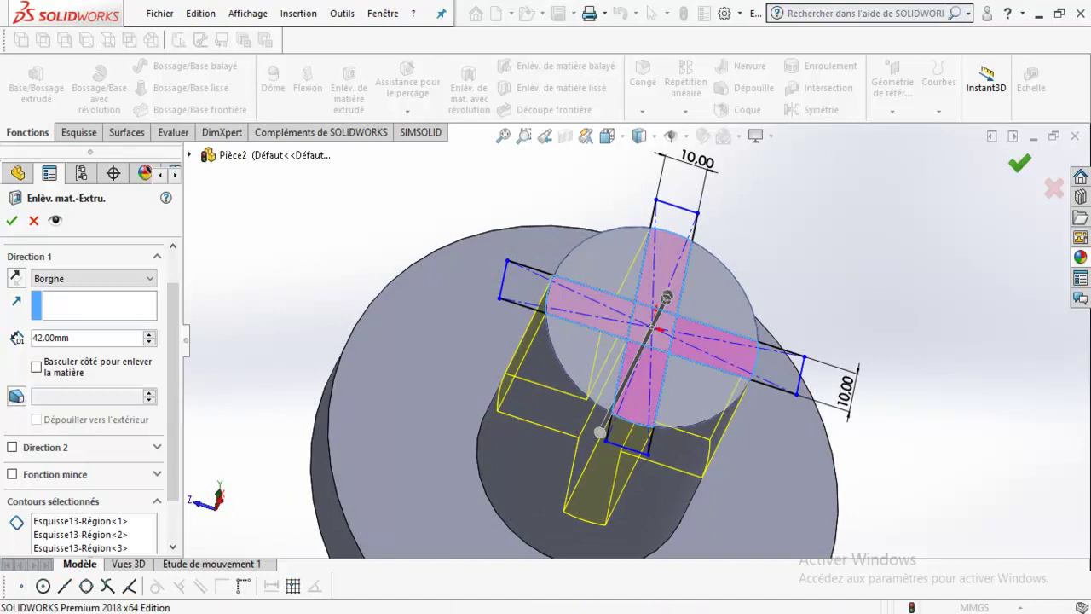
pyautogui.moveTo(597, 341)
pyautogui.mouseDown(button='middle')
pyautogui.moveTo(520, 367)
pyautogui.moveTo(596, 341)
pyautogui.mouseUp(button='middle')
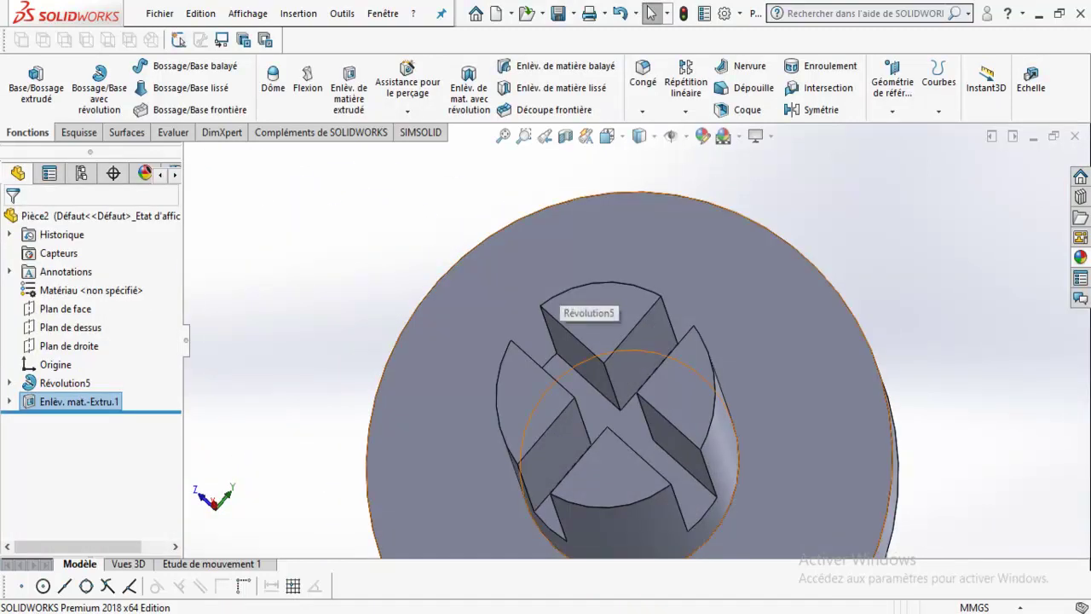
# - Open the cut's sketch for editing, then exit it without changes
pyautogui.press('Escape')
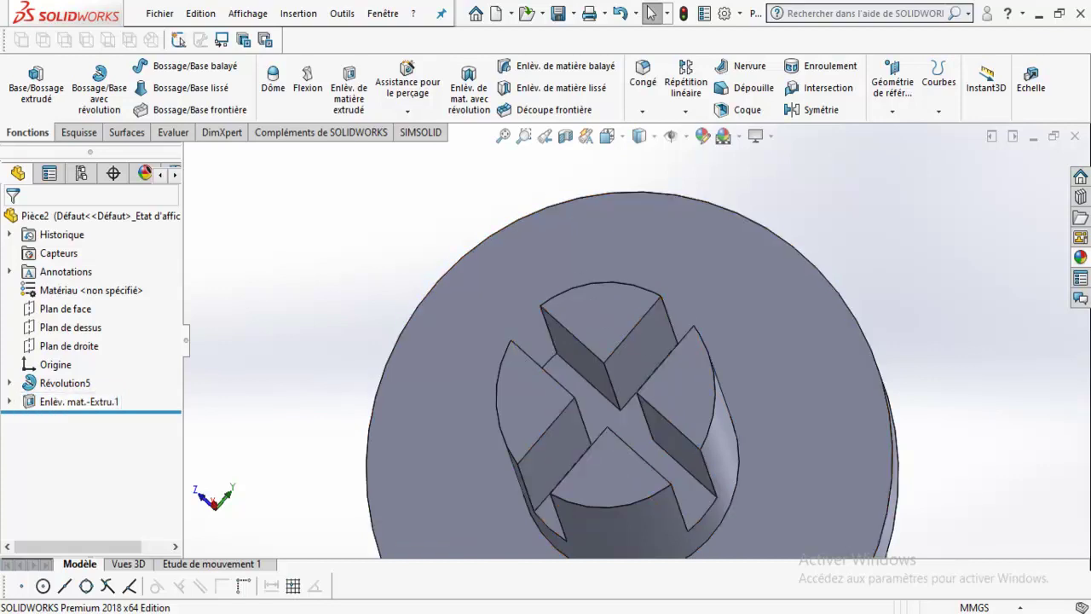
pyautogui.rightClick(75, 402)
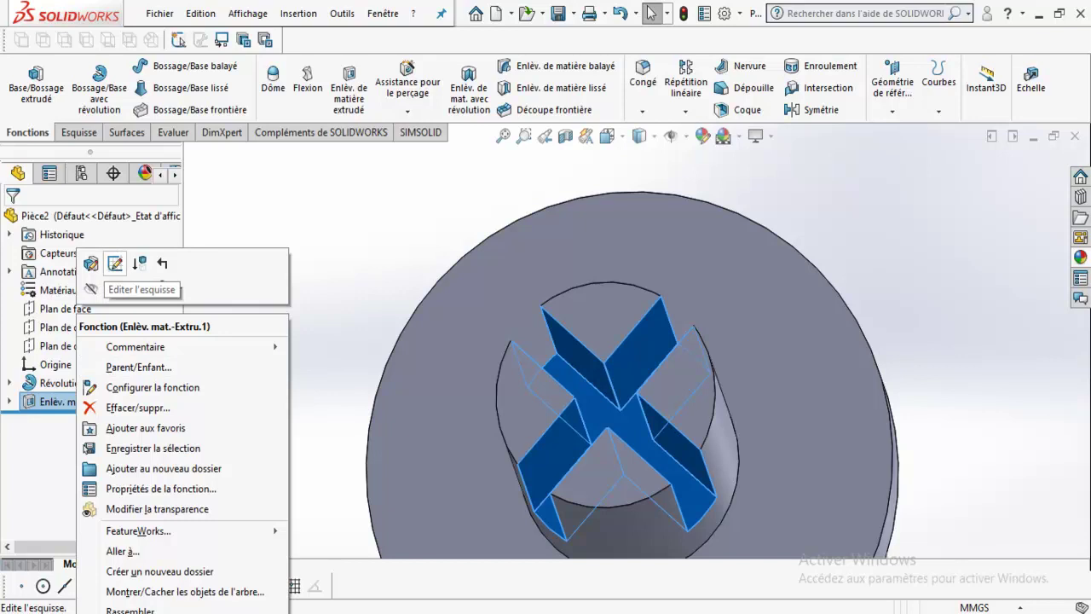
pyautogui.click(115, 263)
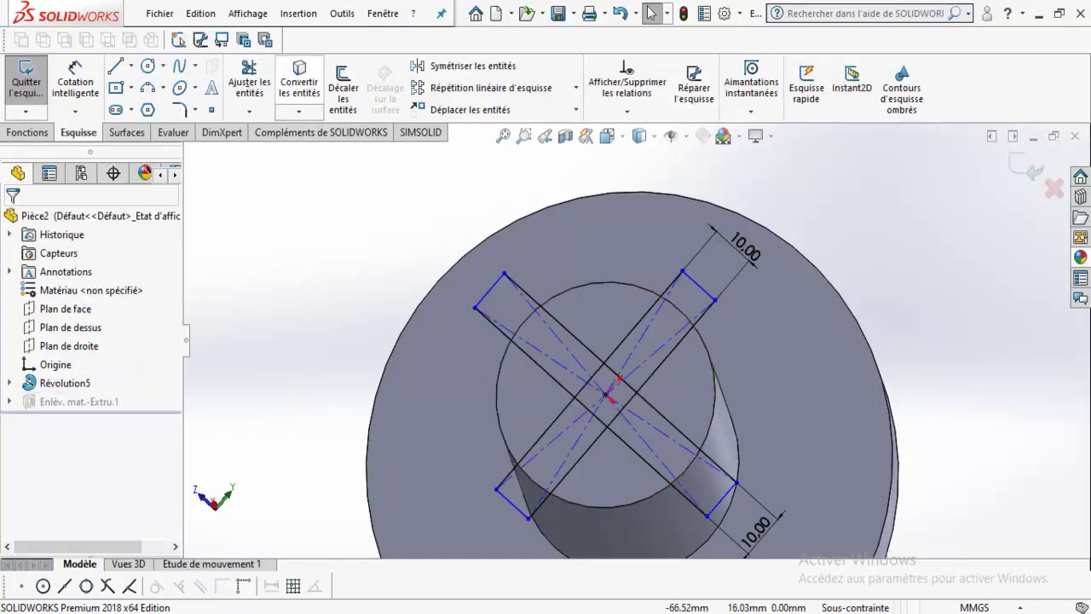
pyautogui.click(249, 78)
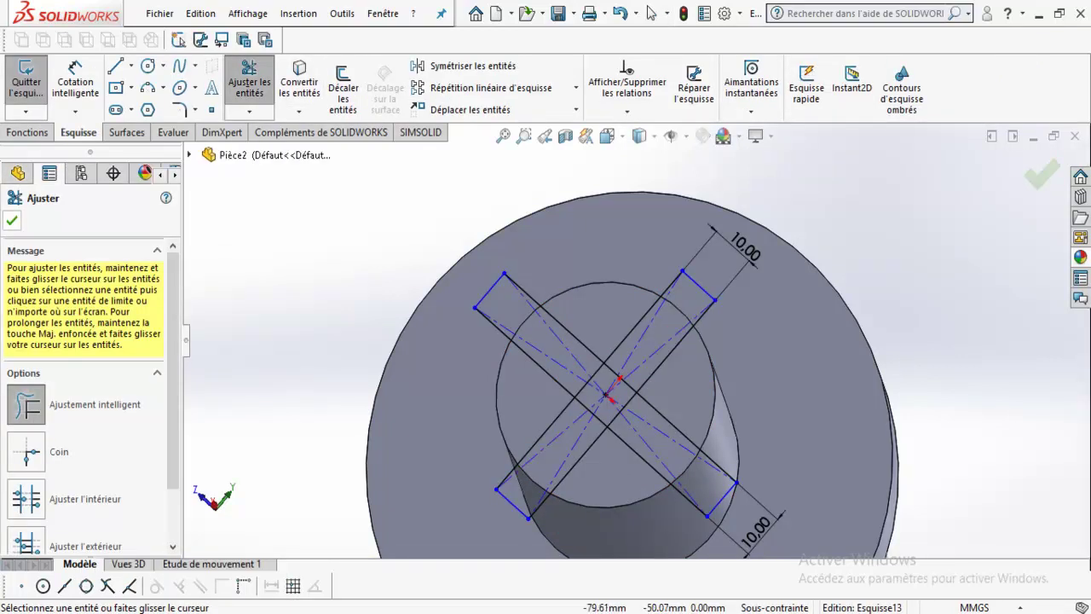
pyautogui.press('Escape')
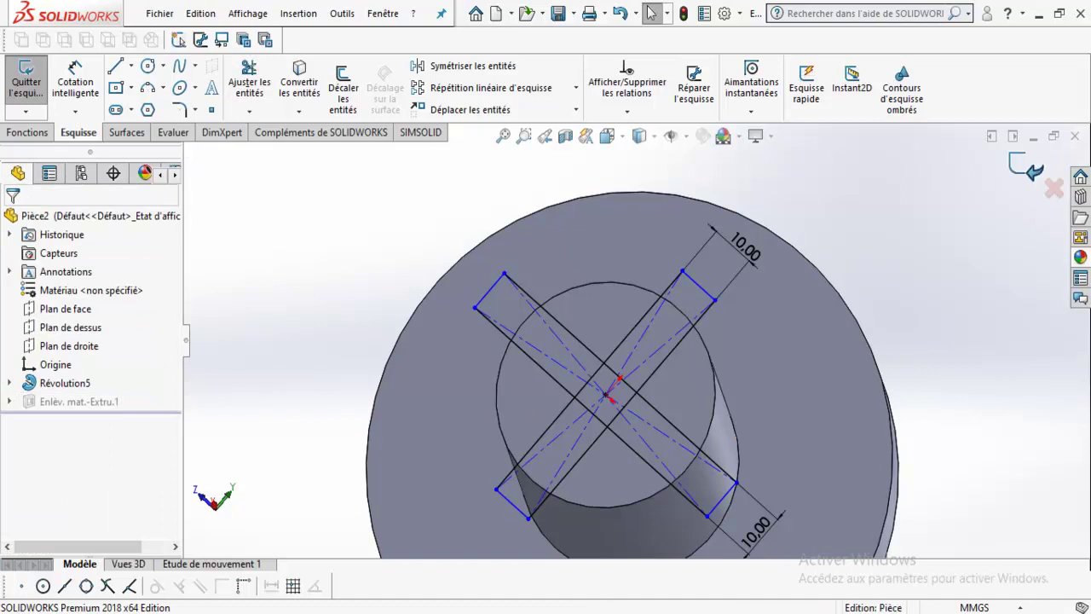
pyautogui.click(26, 77)
# - Delete Enlèv. mat.-Extru.1 and confirm, keeping Esquisse13
pyautogui.click(79, 402)
pyautogui.press('Delete')
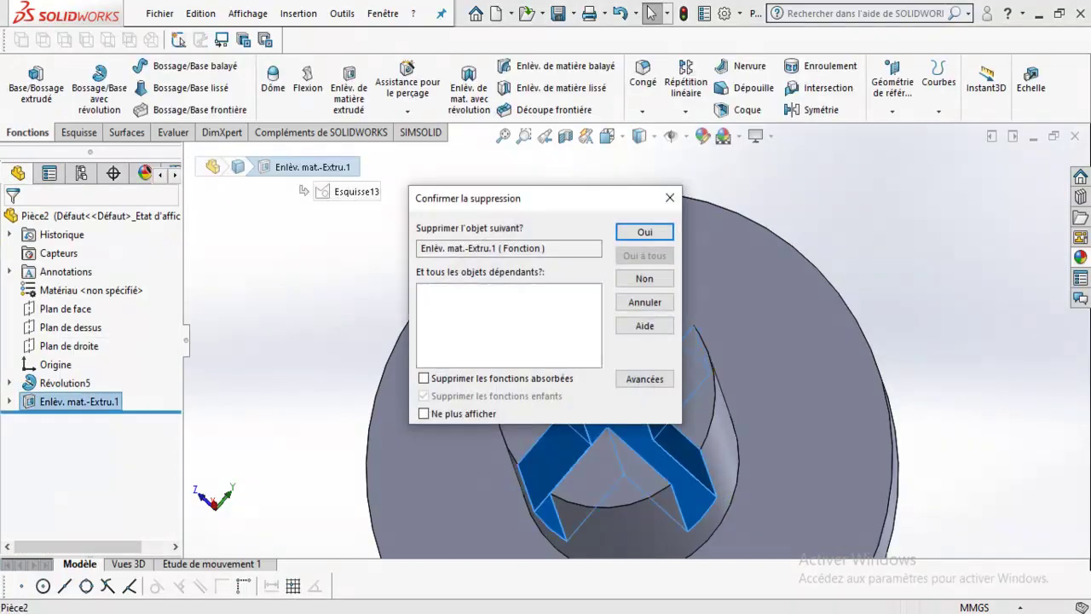
pyautogui.press('Return')
# - Reopen Esquisse13, trim the stray and short dashed centre lines, and exit the sketch
pyautogui.rightClick(60, 402)
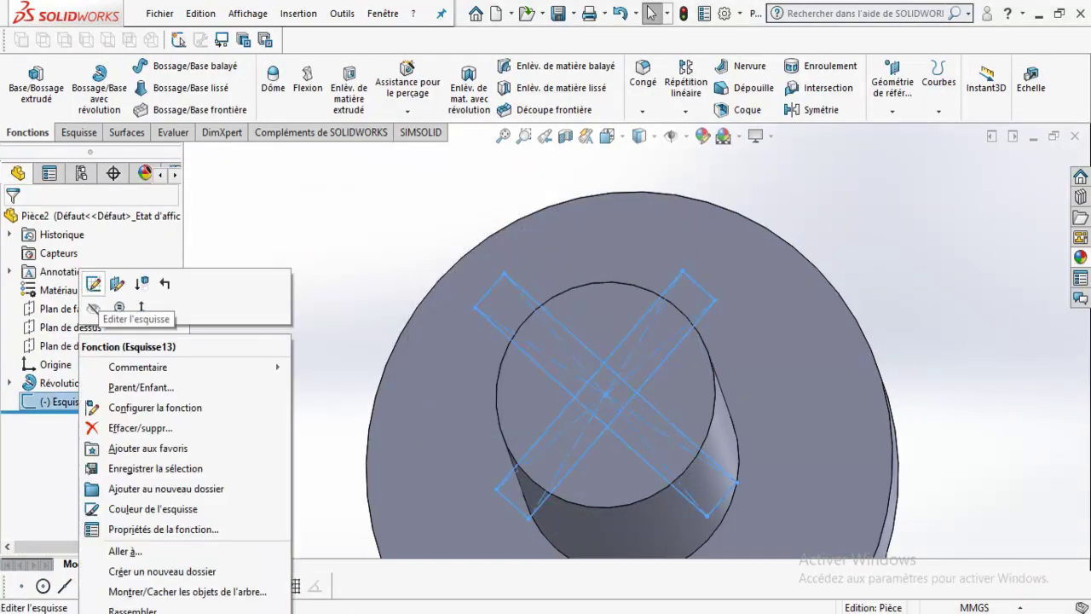
pyautogui.click(94, 284)
pyautogui.click(248, 81)
pyautogui.scroll(3, 652, 426)
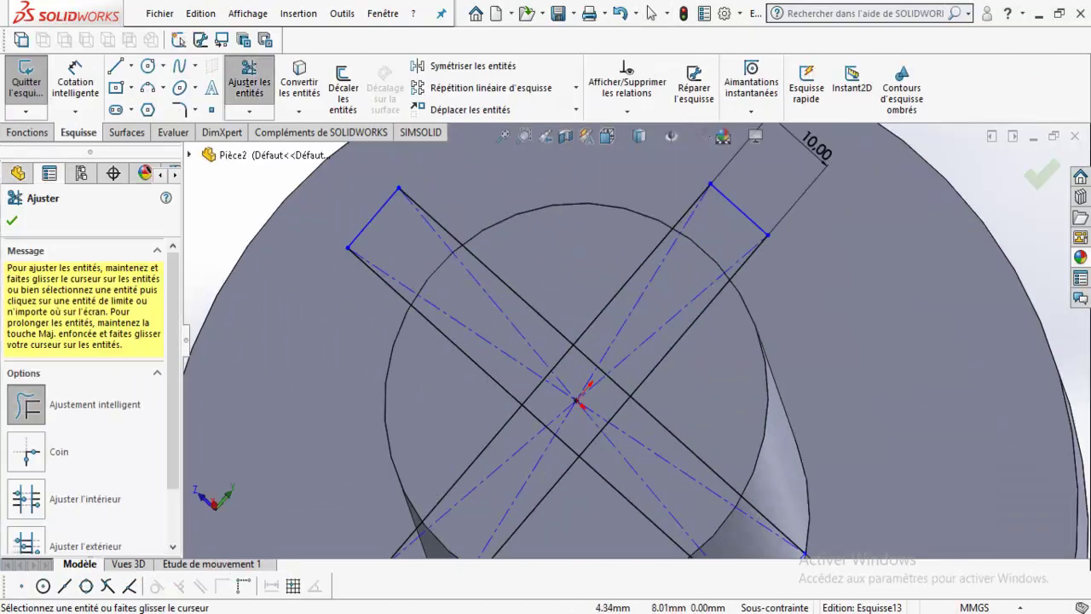
pyautogui.moveTo(598, 335); pyautogui.dragTo(578, 349)
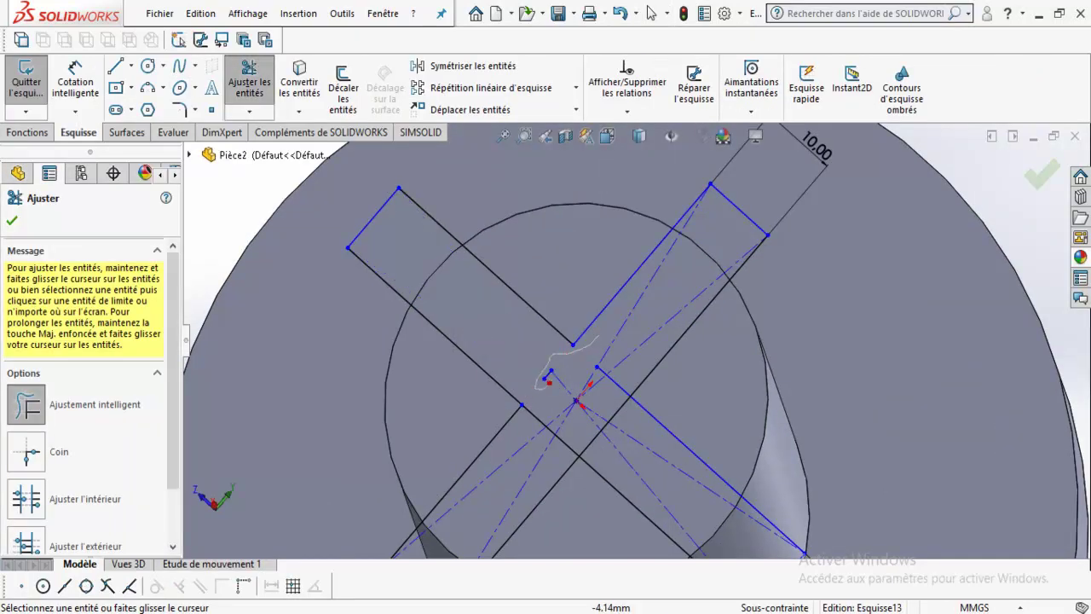
pyautogui.scroll(2, 534, 397)
pyautogui.scroll(2, 534, 398)
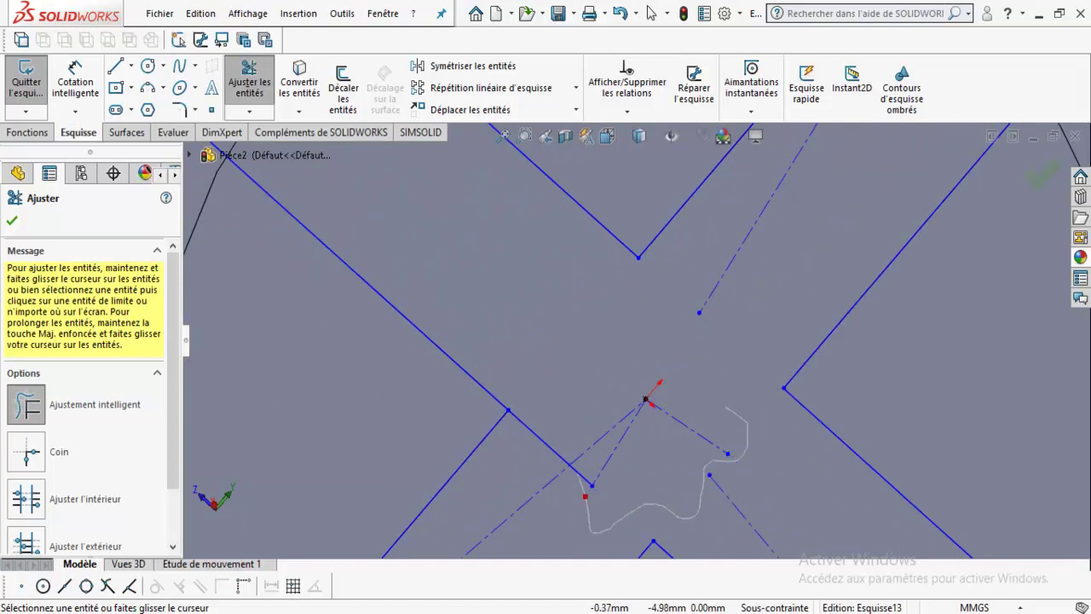
pyautogui.moveTo(645, 399); pyautogui.dragTo(650, 400)
pyautogui.scroll(-2, 642, 375)
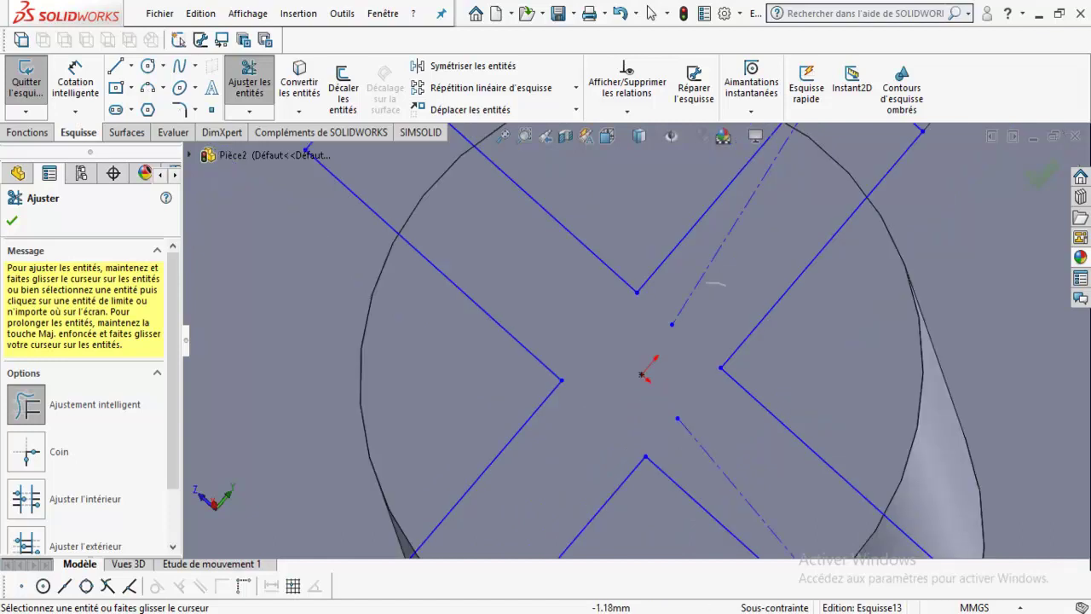
pyautogui.scroll(-1, 645, 368)
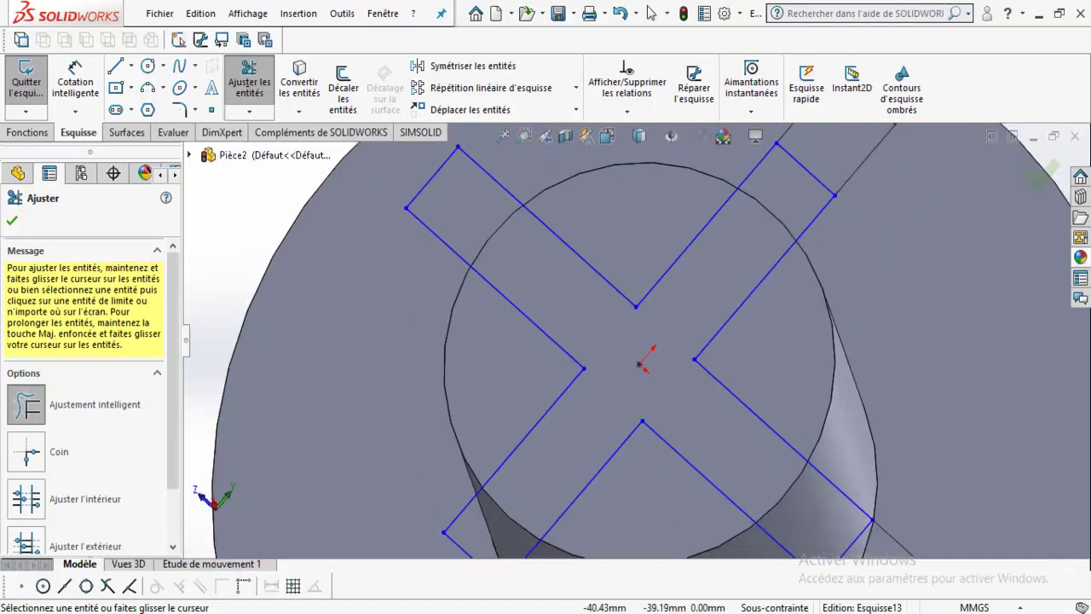
pyautogui.press('Escape')
pyautogui.click(28, 133)
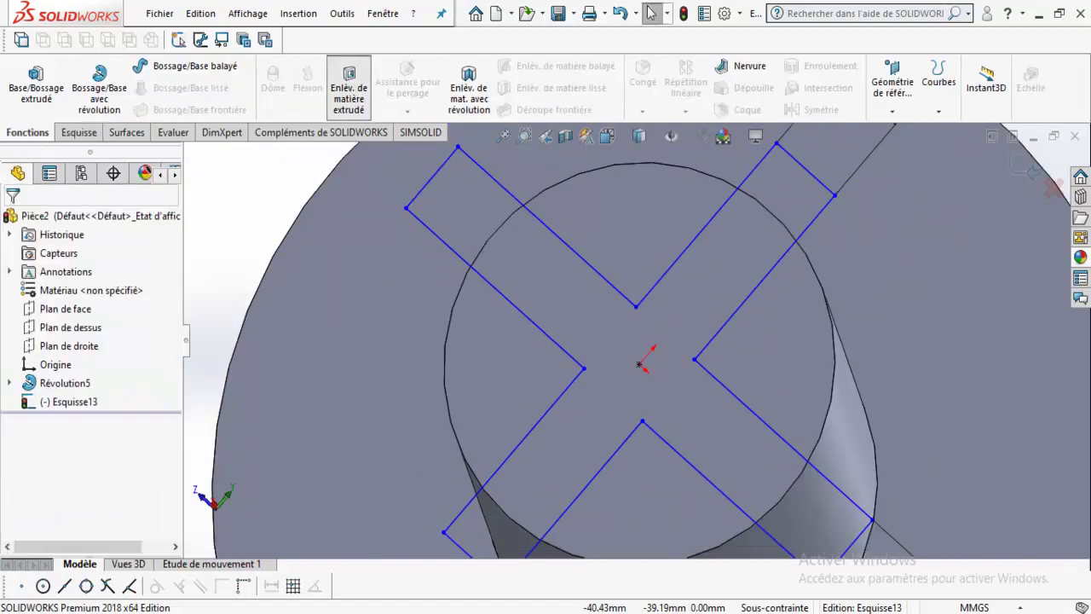
# - Start an extruded cut from the trimmed cross outline, previewing Borgne at 42 mm
pyautogui.click(349, 88)
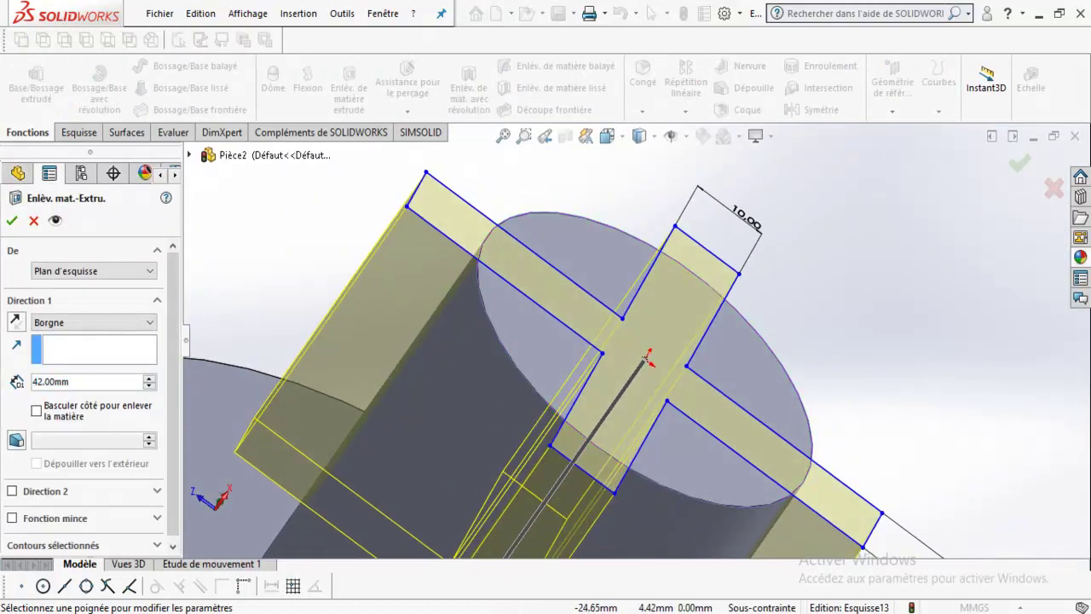
pyautogui.moveTo(426, 173); pyautogui.dragTo(468, 205)
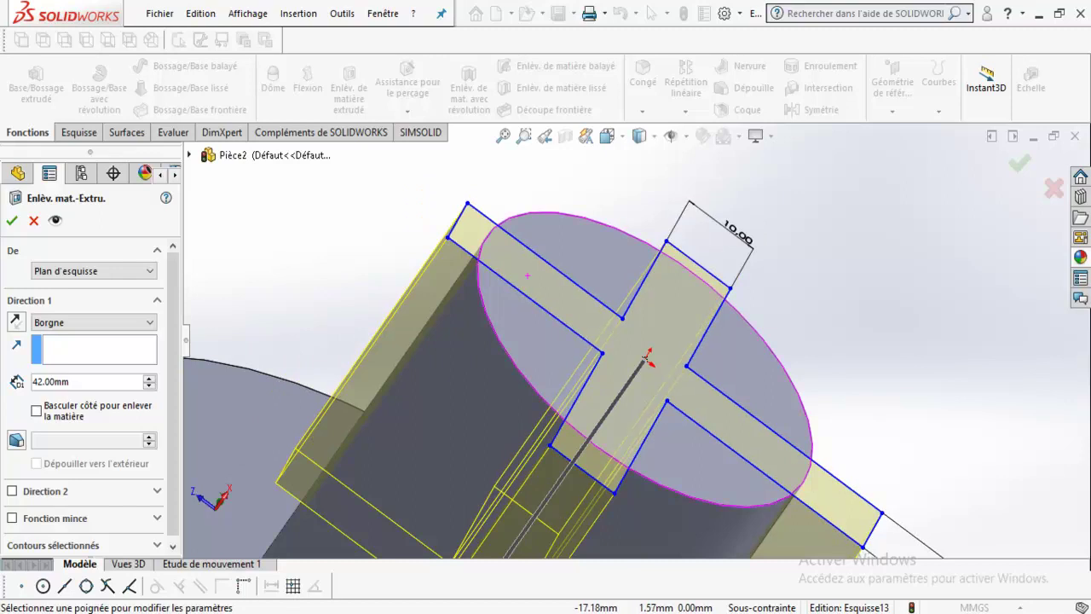
pyautogui.scroll(-2, 645, 357)
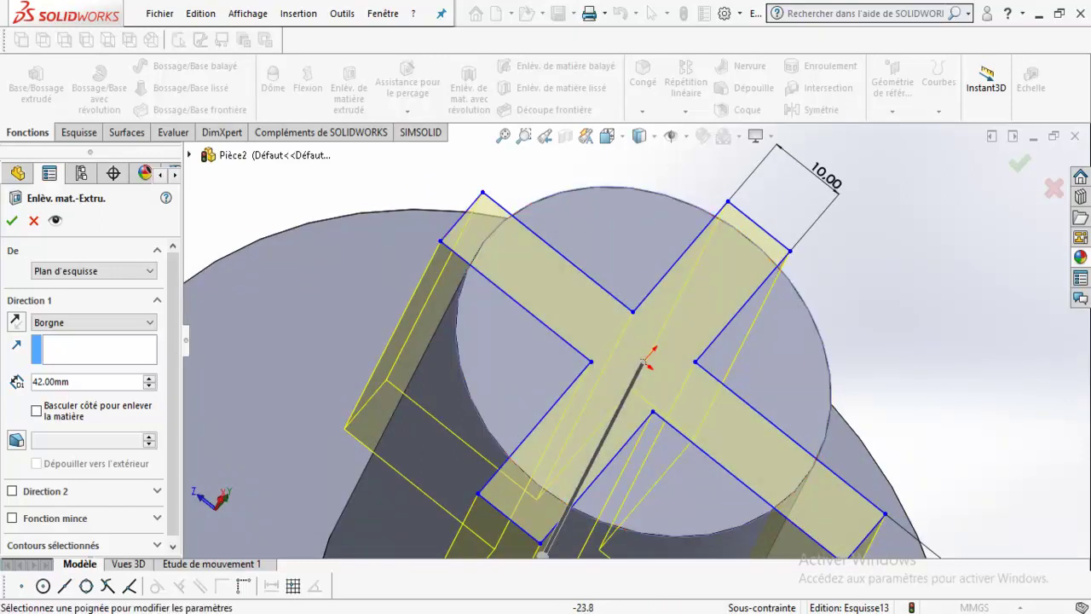
pyautogui.scroll(2, 643, 361)
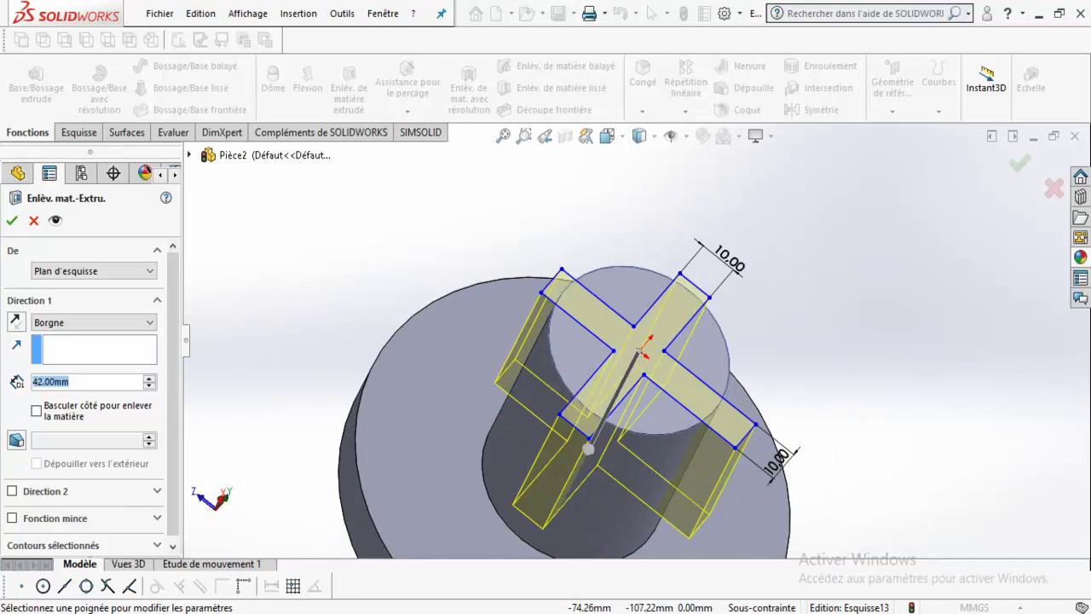
# - Circle the 15 slot depth on the reference drawing in Photos
pyautogui.hotkey('alt', 'Tab')
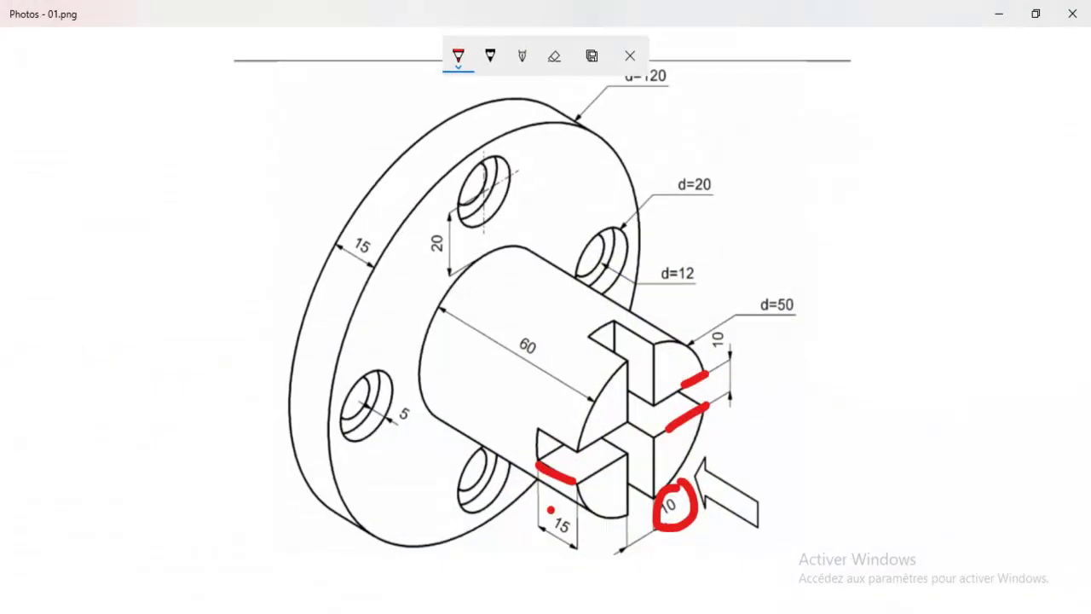
pyautogui.moveTo(550, 510); pyautogui.dragTo(547, 501)
pyautogui.hotkey('alt', 'Tab')
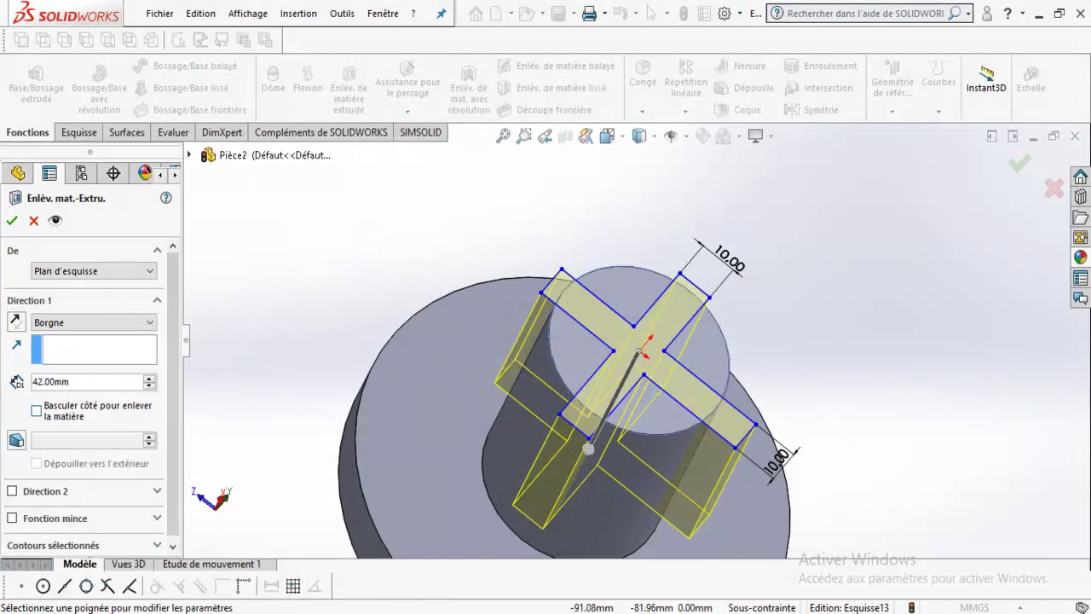
# - Enter 15 mm as the cut depth to create Enlèv. mat.-Extru.2, then inspect the slots
pyautogui.write('15')
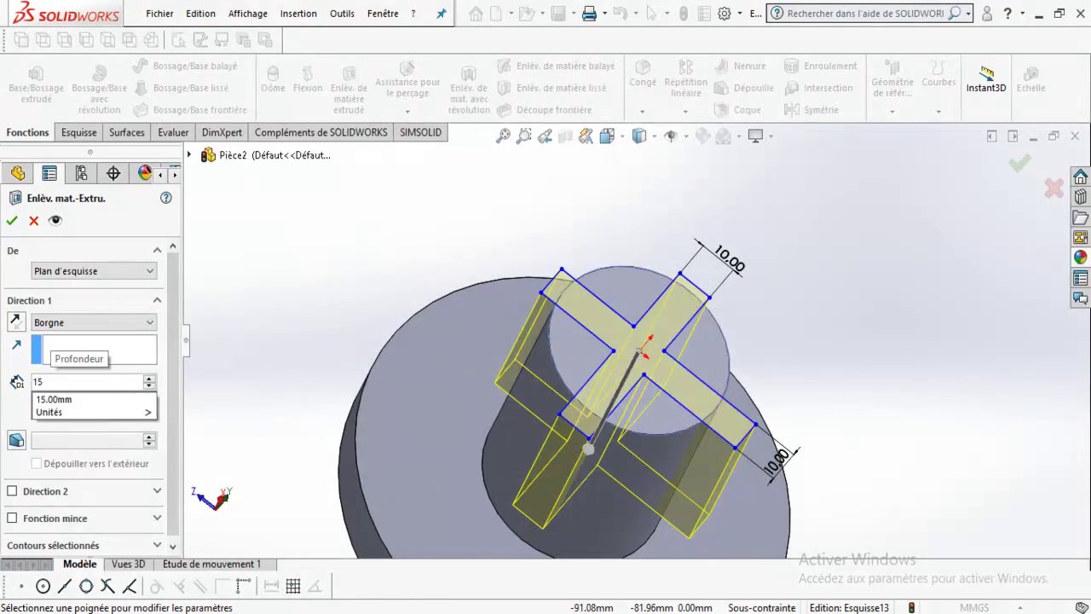
pyautogui.press('Return')
pyautogui.press('Return')
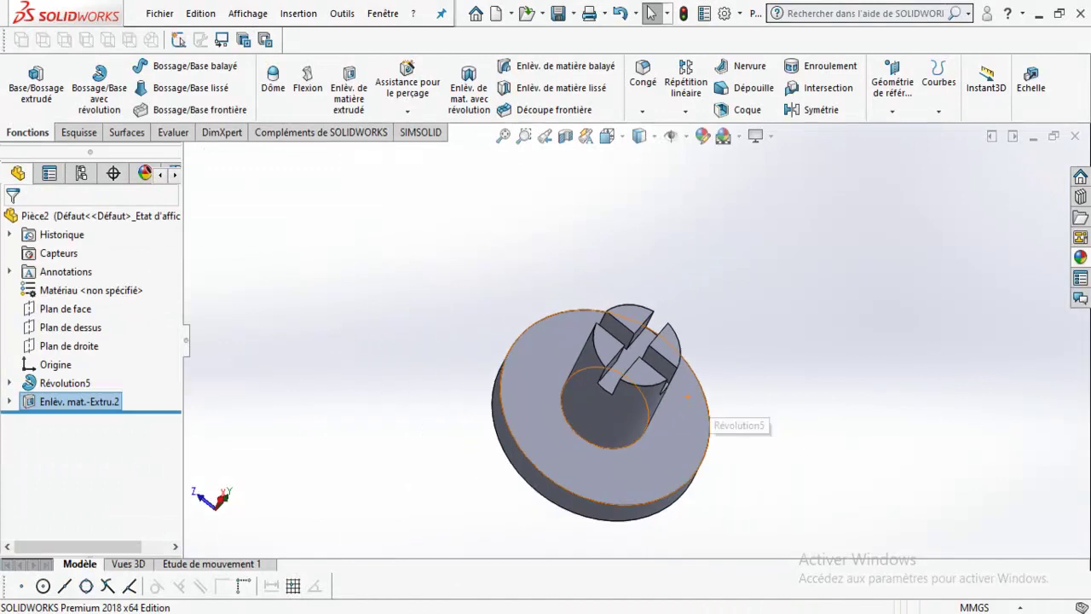
pyautogui.moveTo(687, 397); pyautogui.dragTo(682, 356, button='middle')
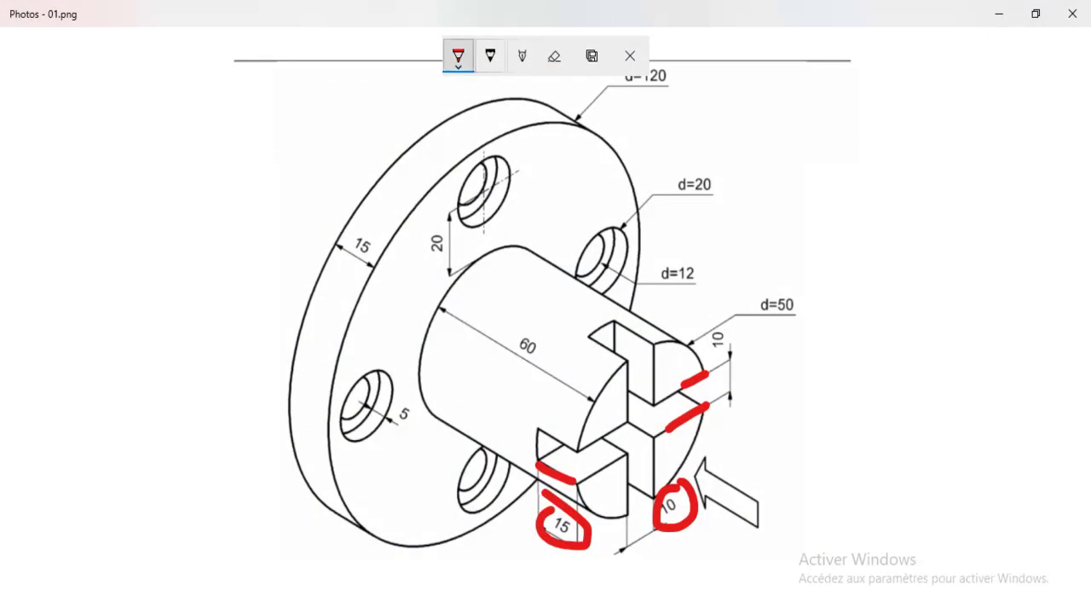
# - Circle d=20, d=12 and the 5 counterbore depth, and mark the upper-right hole
pyautogui.click(458, 56)
pyautogui.press('Escape')
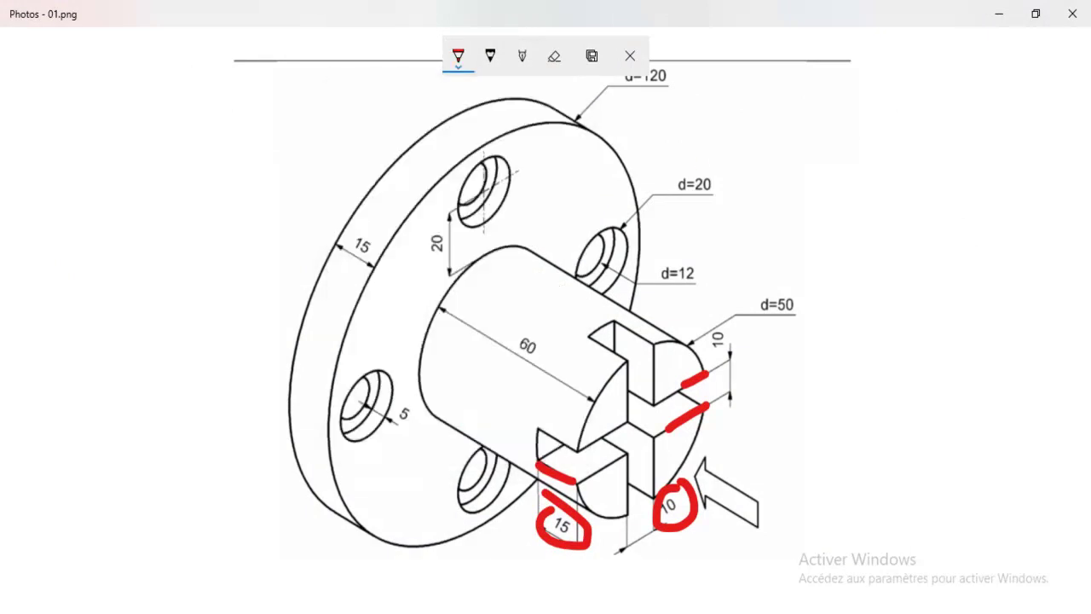
pyautogui.moveTo(681, 163); pyautogui.dragTo(703, 162)
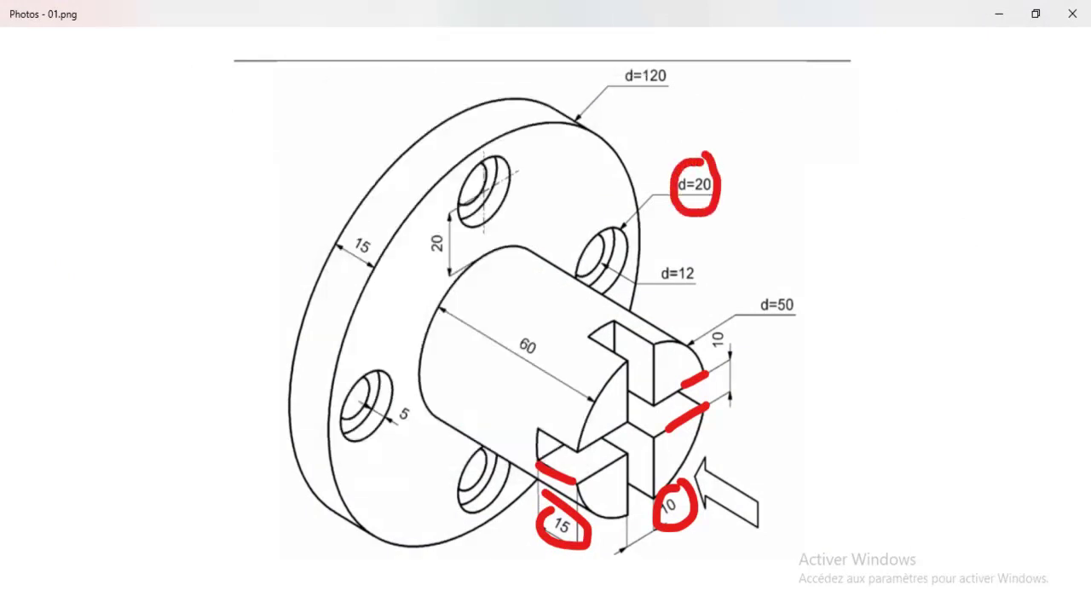
pyautogui.moveTo(653, 264); pyautogui.dragTo(682, 254)
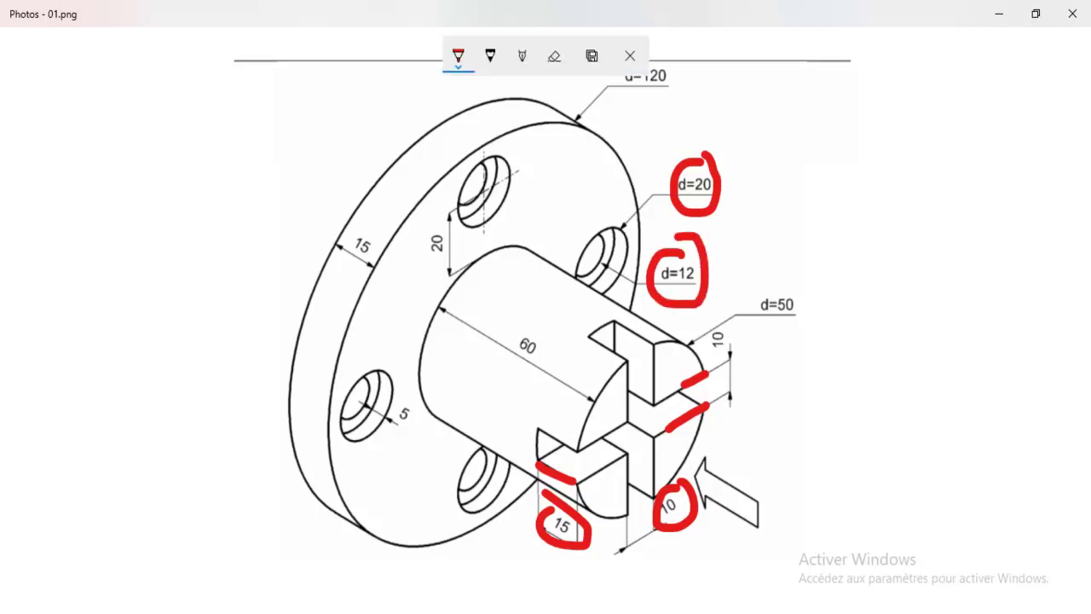
pyautogui.click(621, 227)
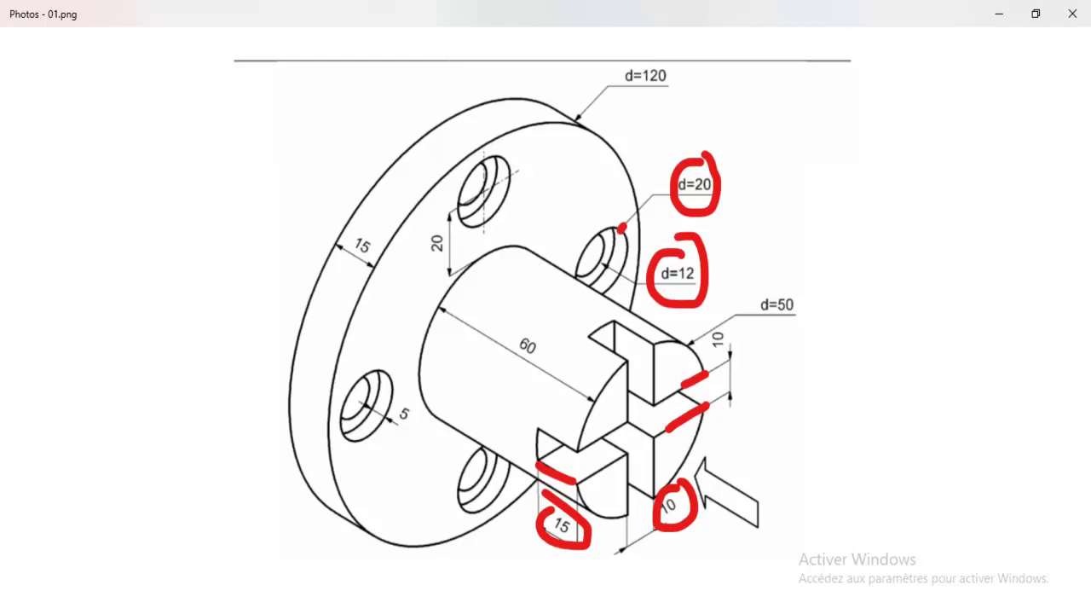
pyautogui.moveTo(628, 259); pyautogui.dragTo(611, 247)
pyautogui.moveTo(390, 402)
pyautogui.mouseDown()
pyautogui.moveTo(403, 394)
pyautogui.moveTo(415, 416)
pyautogui.mouseUp()
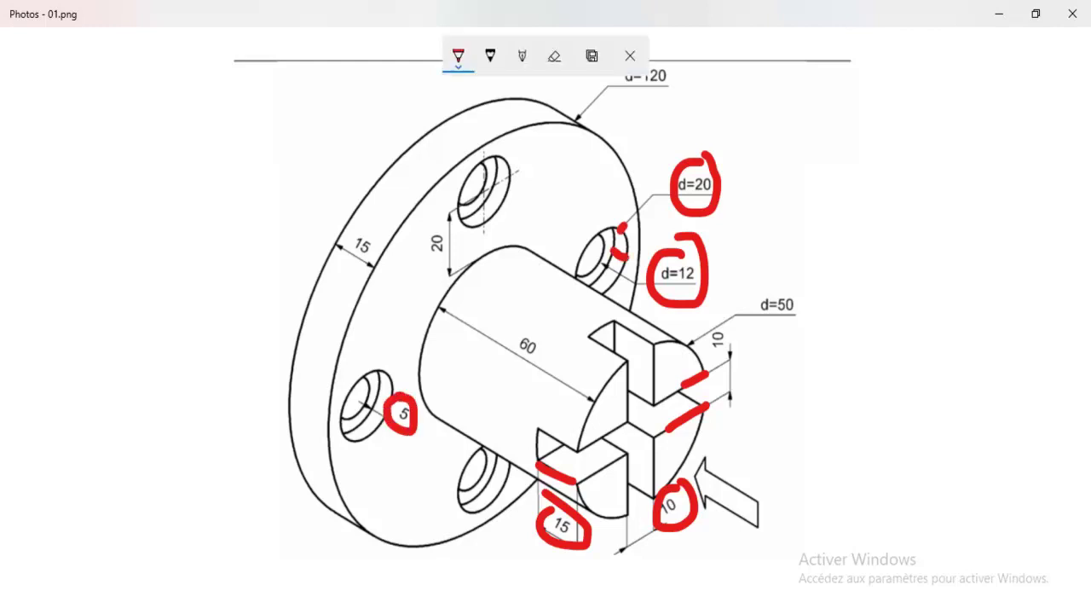
# - Mark the holes and hub edges, draw an arrow across the hub, and circle d=50
pyautogui.click(601, 254)
pyautogui.click(484, 189)
pyautogui.moveTo(497, 248); pyautogui.dragTo(458, 271)
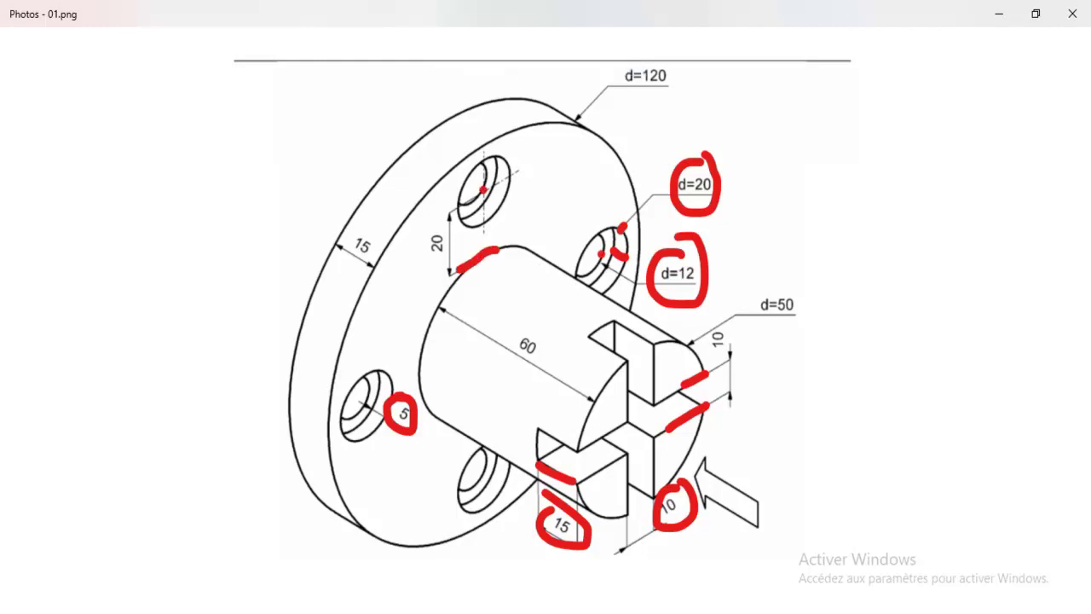
pyautogui.click(482, 321)
pyautogui.moveTo(517, 248); pyautogui.dragTo(488, 413)
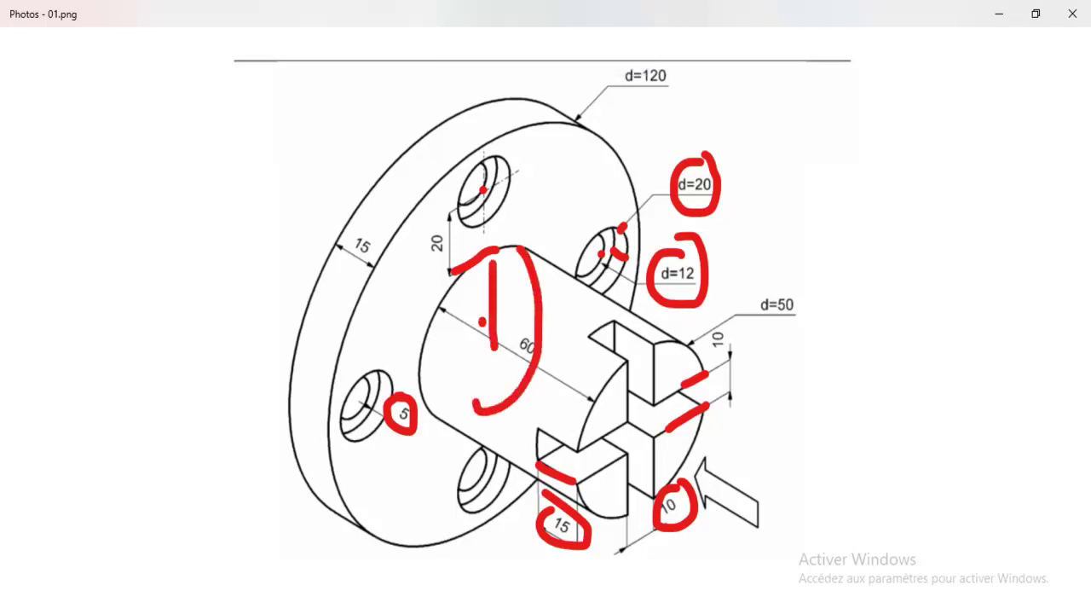
pyautogui.moveTo(479, 322); pyautogui.dragTo(495, 344)
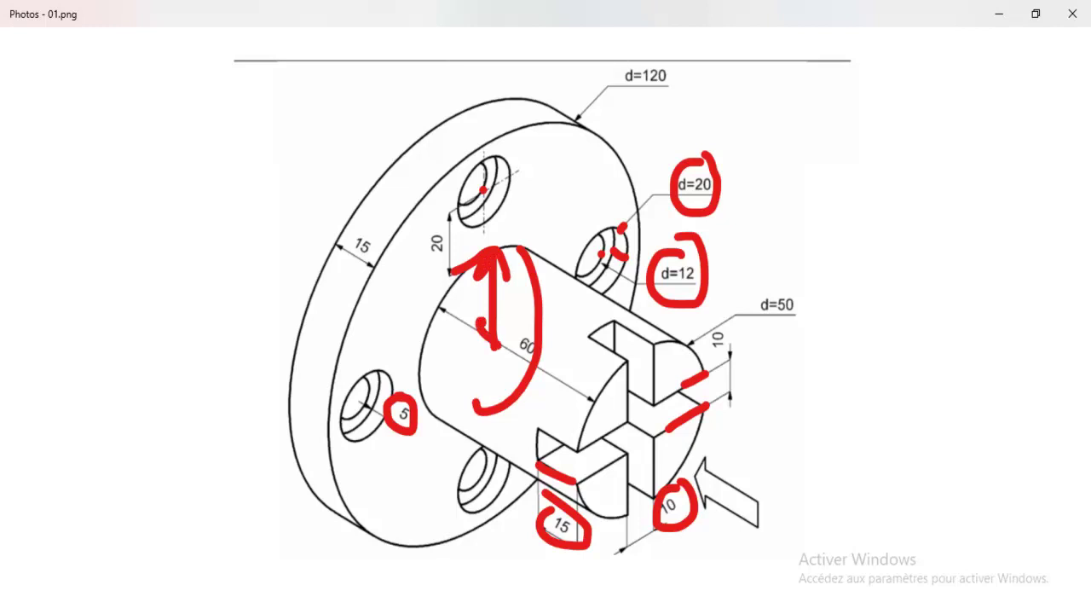
pyautogui.moveTo(774, 274); pyautogui.dragTo(793, 335)
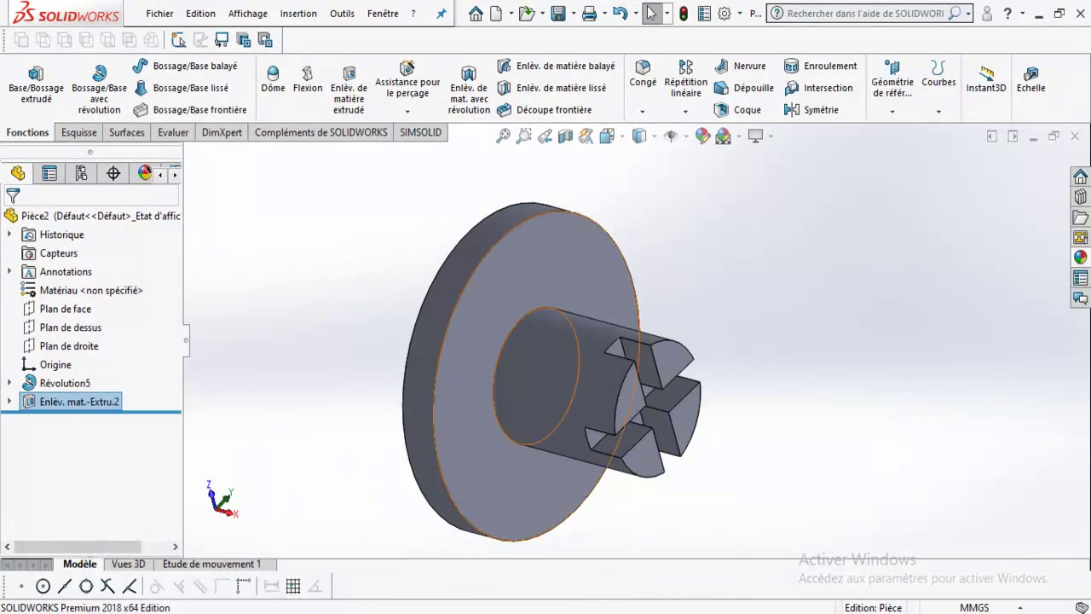
# - Sketch a Ø12 circle above the hub on the flange's front face
pyautogui.click(502, 290)
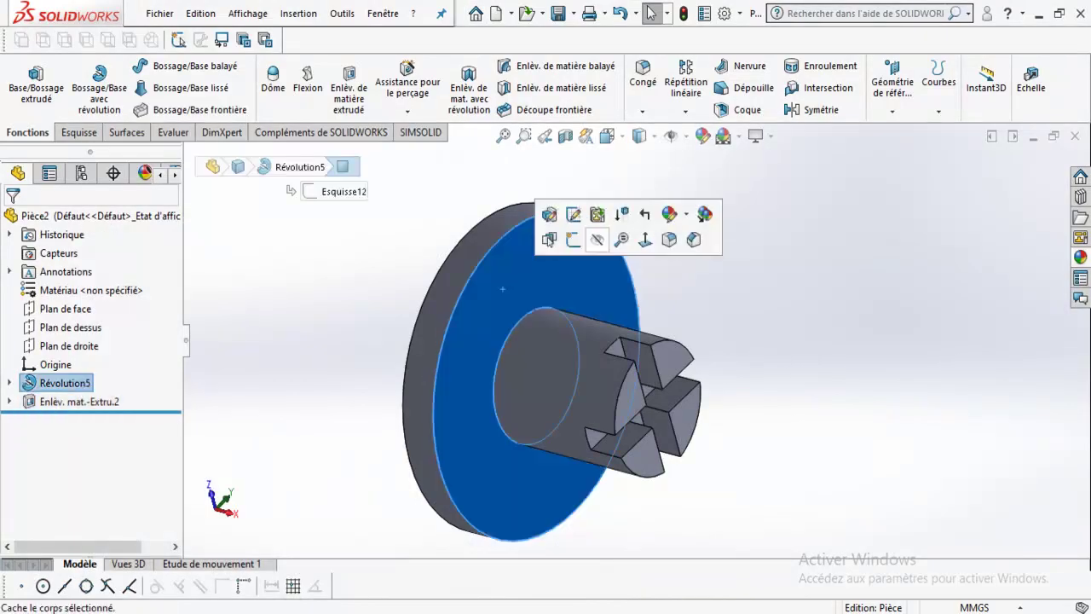
pyautogui.click(645, 240)
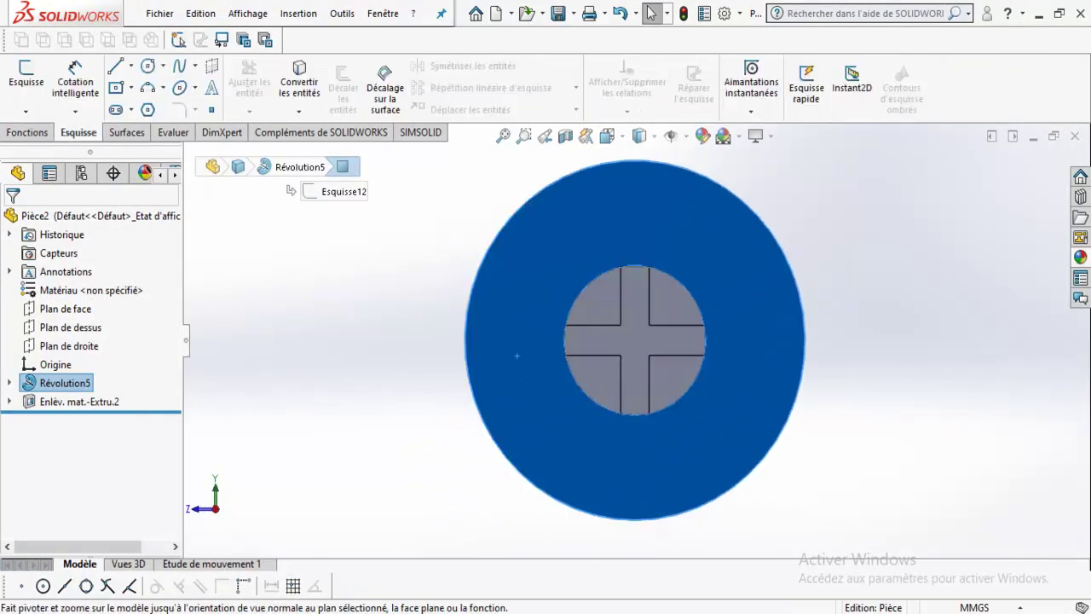
pyautogui.click(163, 66)
pyautogui.click(170, 85)
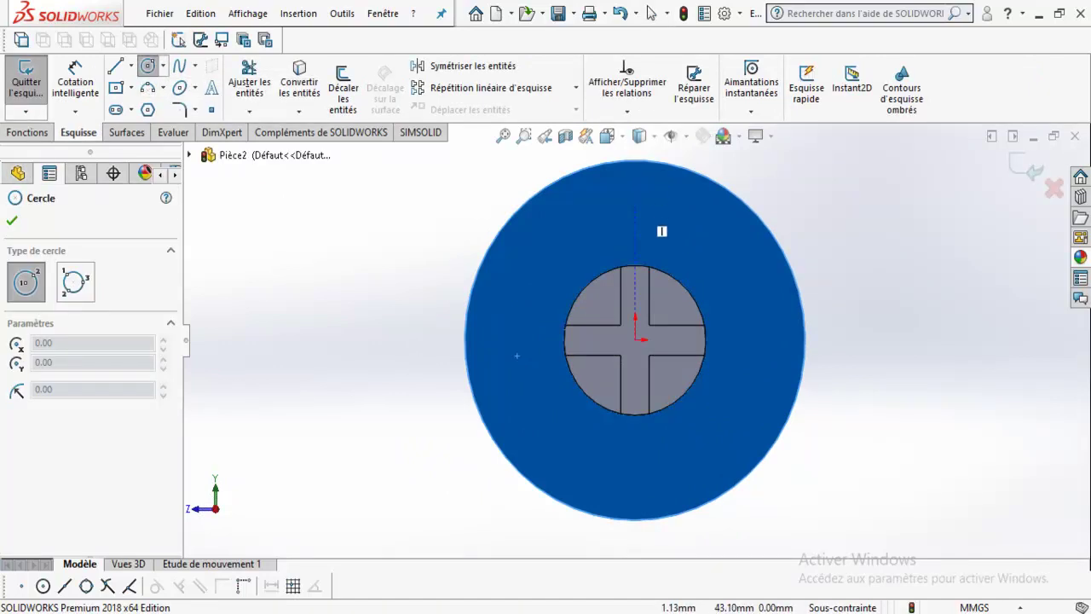
pyautogui.scroll(-2, 653, 192)
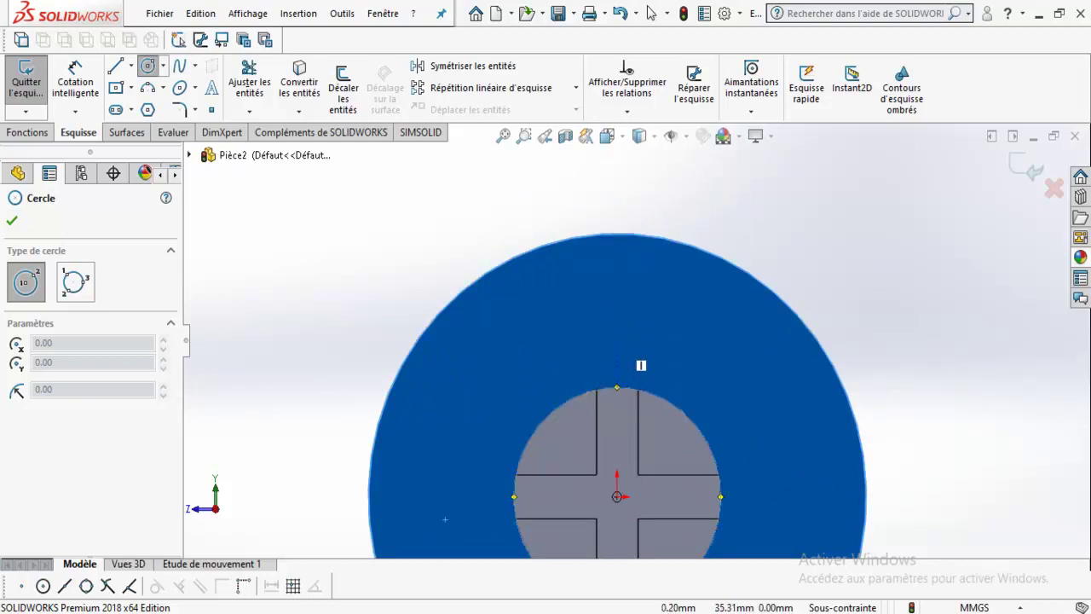
pyautogui.click(616, 297)
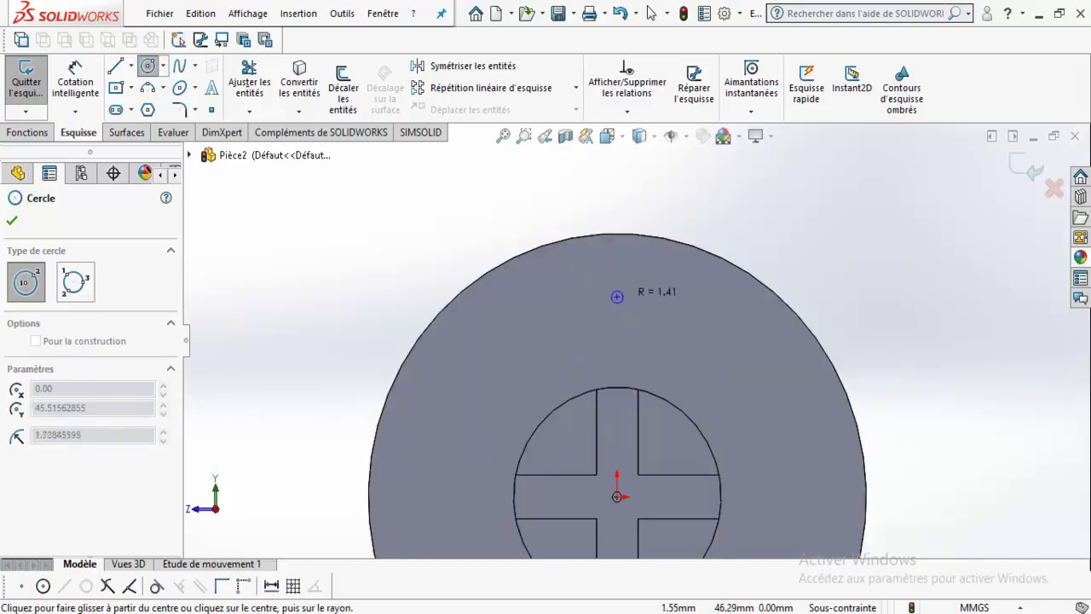
pyautogui.click(635, 279)
pyautogui.click(75, 81)
pyautogui.click(635, 281)
pyautogui.click(791, 271)
pyautogui.write('12')
pyautogui.press('Return')
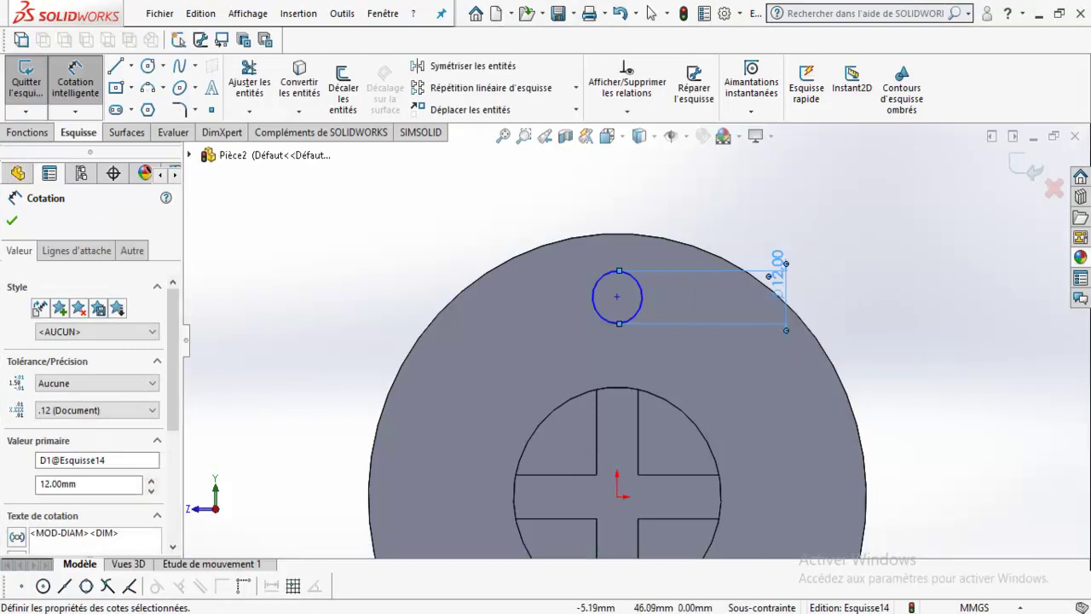
# - Dimension the circle centre 45 mm (25+20) from the origin
pyautogui.click(616, 296)
pyautogui.click(616, 496)
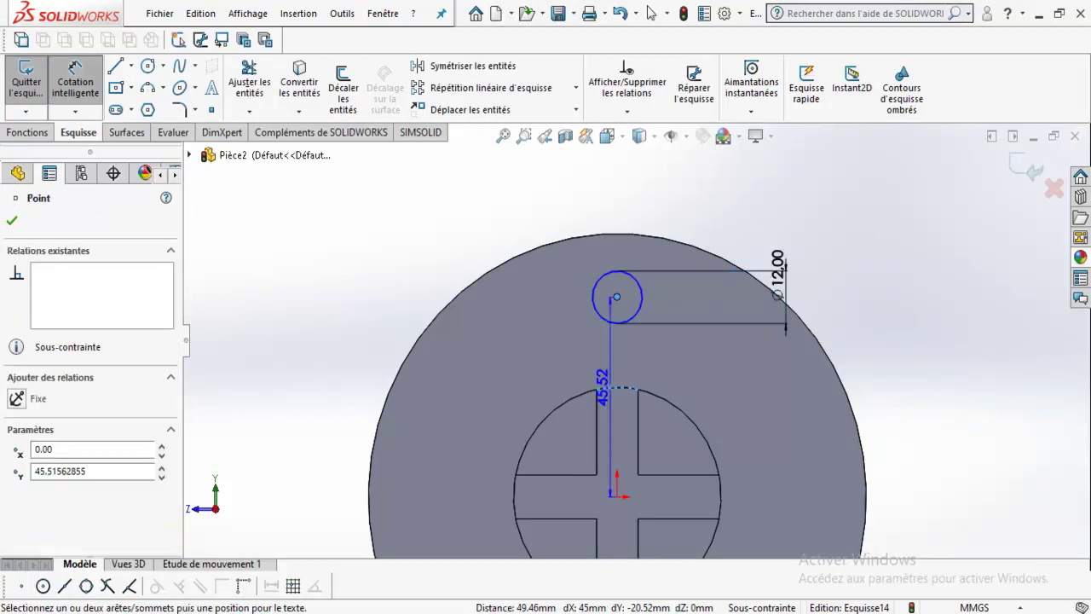
pyautogui.click(345, 397)
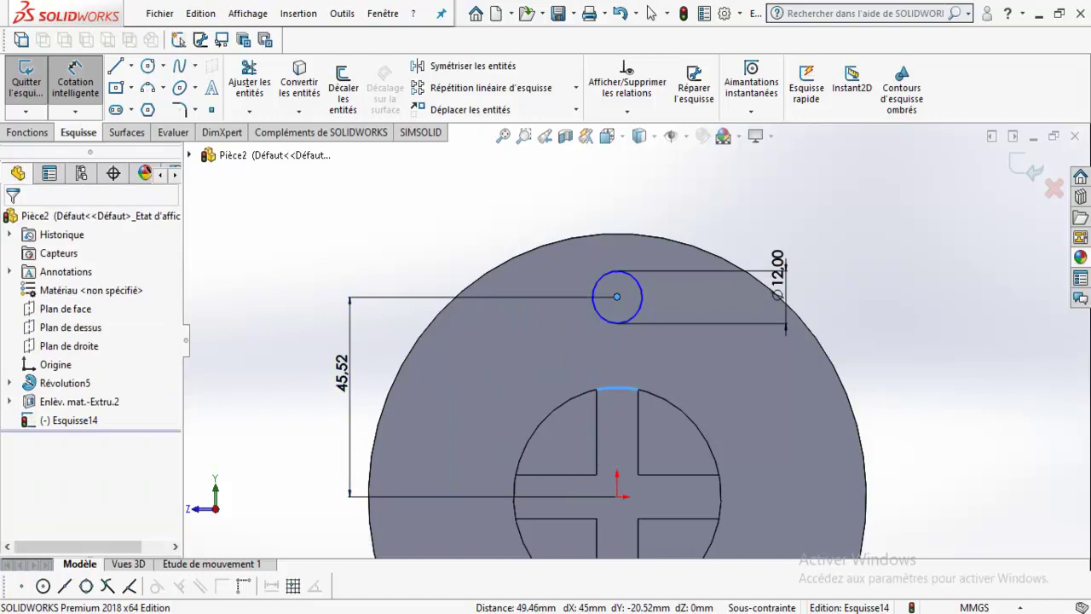
pyautogui.write('25')
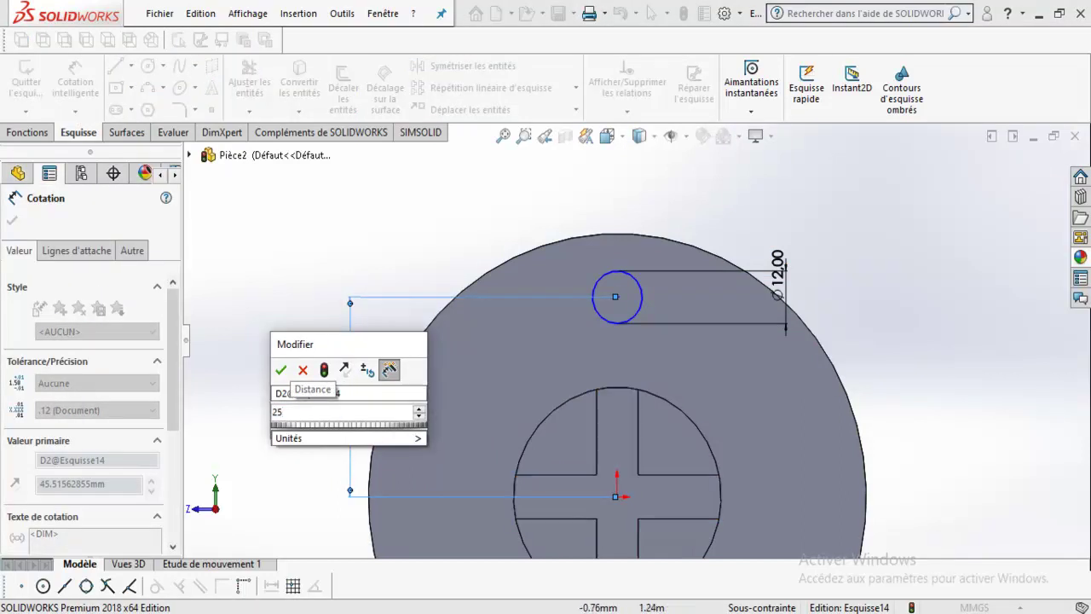
pyautogui.hotkey('alt', 'Tab')
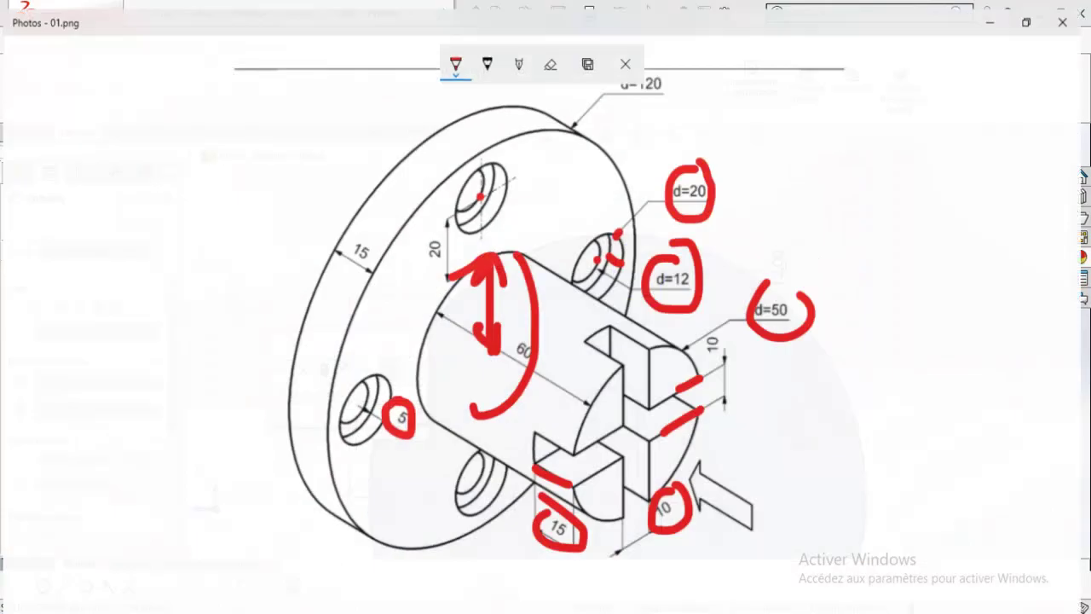
pyautogui.click(1072, 14)
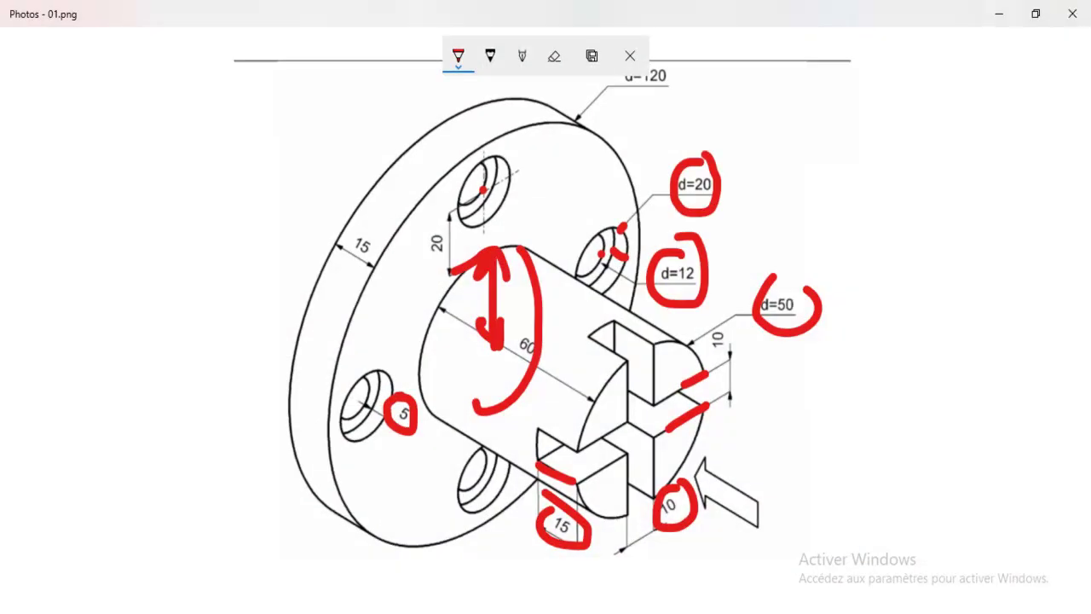
pyautogui.write('25+20')
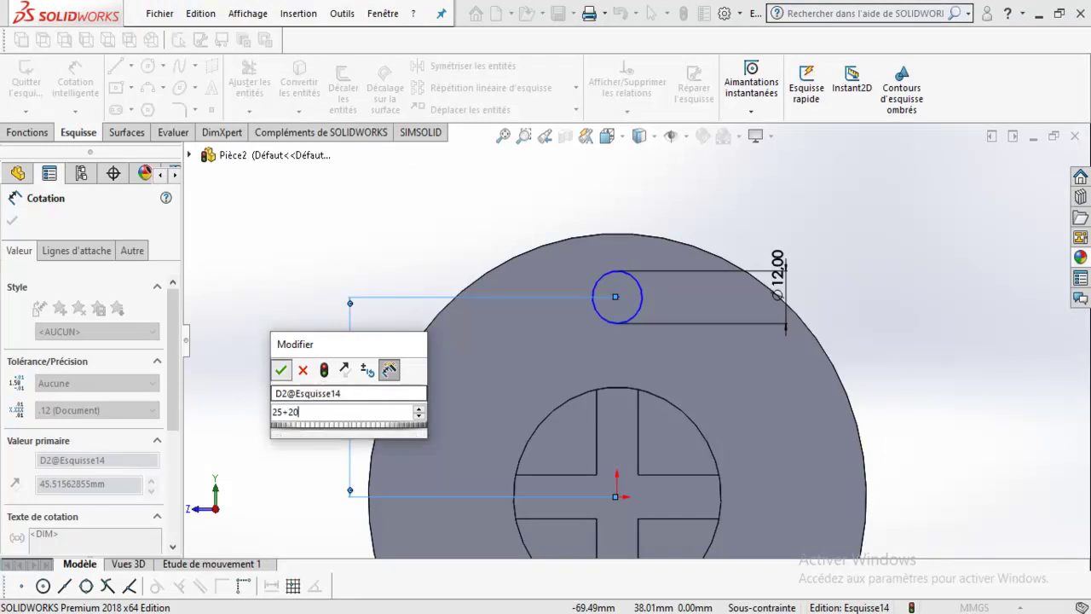
pyautogui.press('Return')
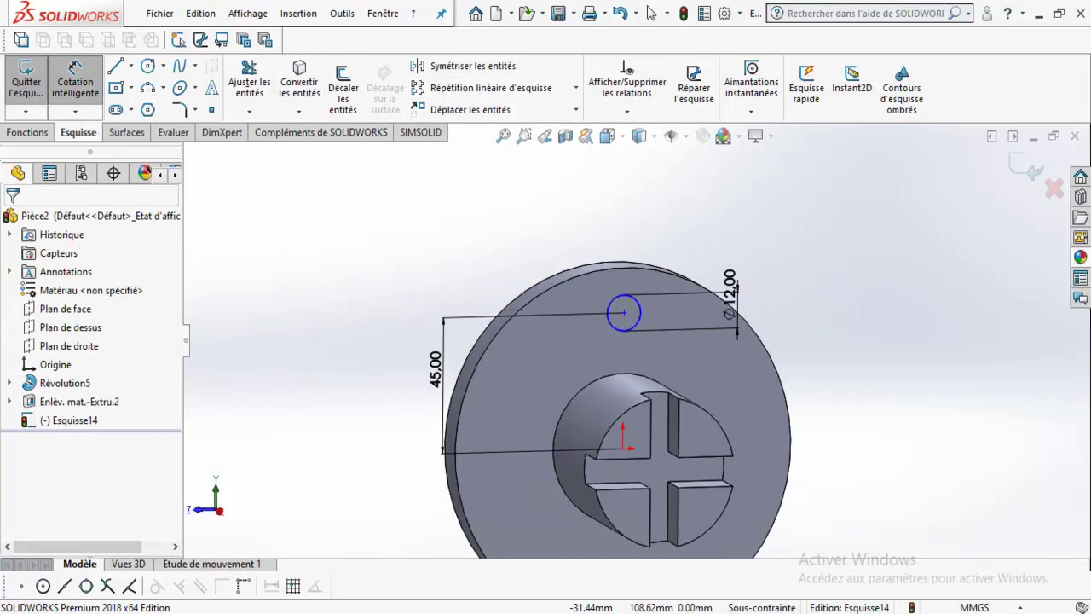
pyautogui.click(576, 88)
# - Start a circular pattern of the hole circle, then cancel it
pyautogui.click(499, 130)
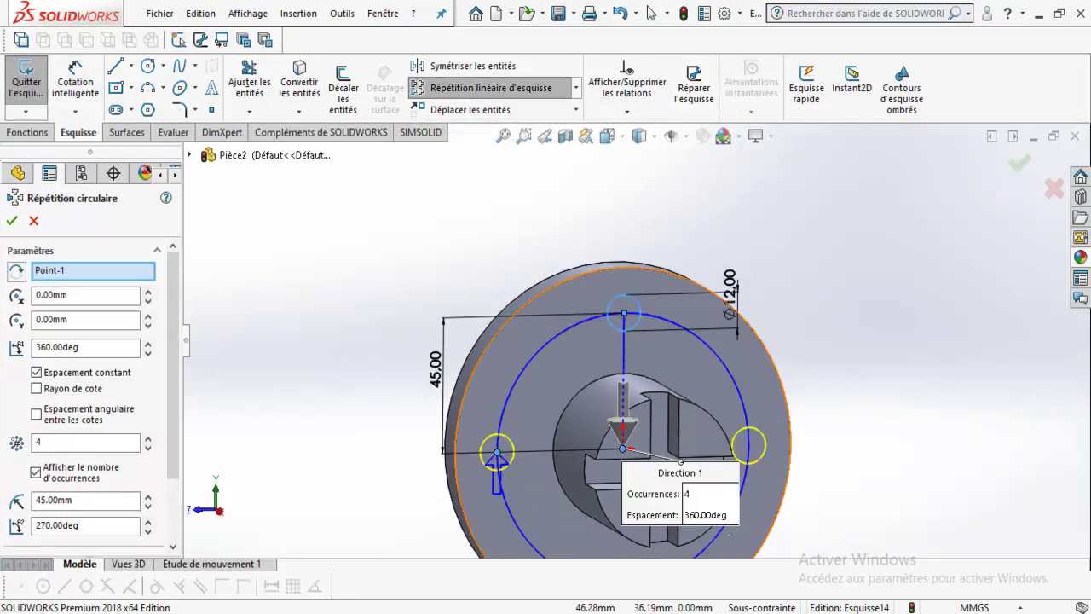
pyautogui.scroll(2, 637, 337)
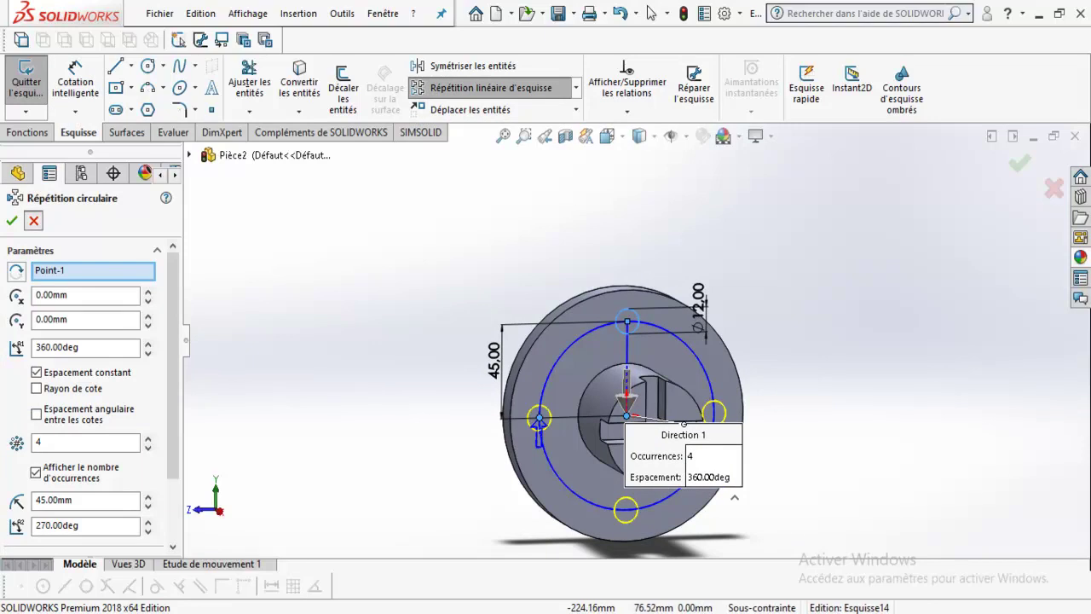
pyautogui.press('Escape')
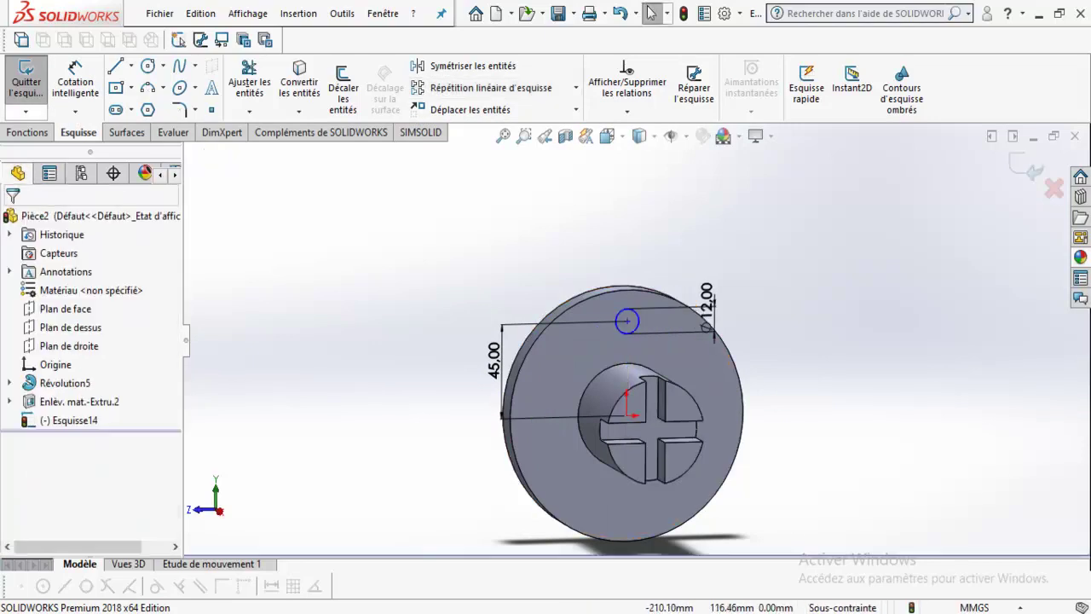
pyautogui.click(26, 132)
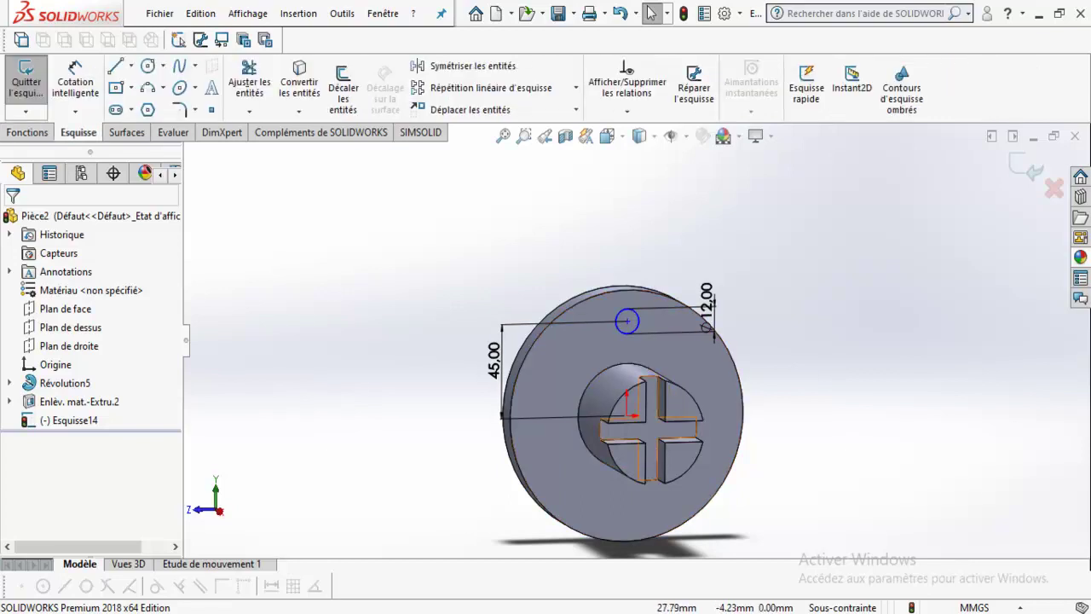
pyautogui.scroll(-2, 686, 447)
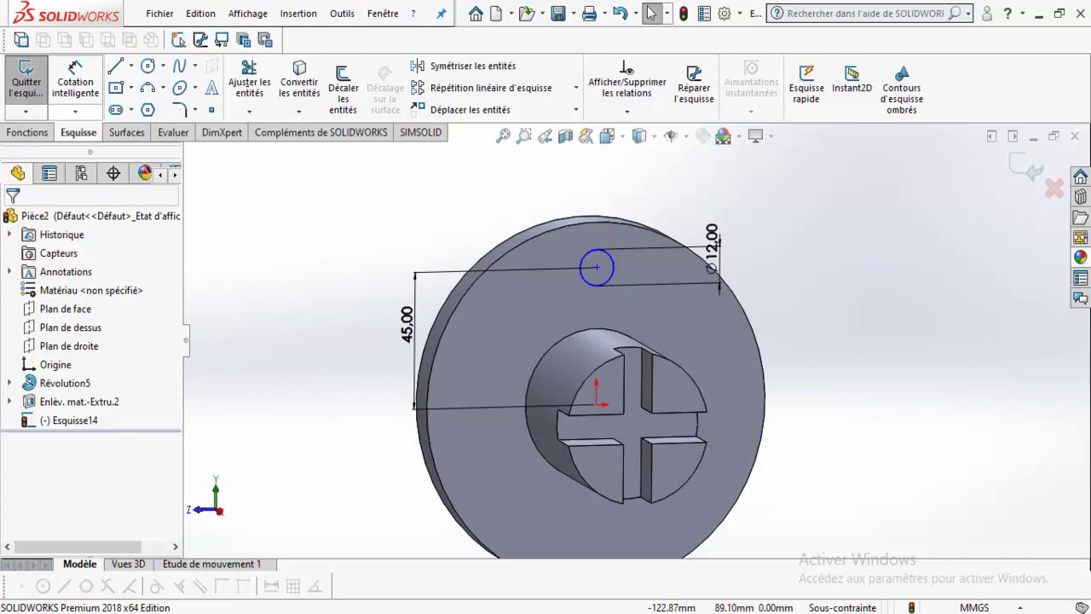
pyautogui.click(27, 132)
# - Extrude-cut the Ø12 circle Borgne to a depth of 5 mm
pyautogui.click(349, 85)
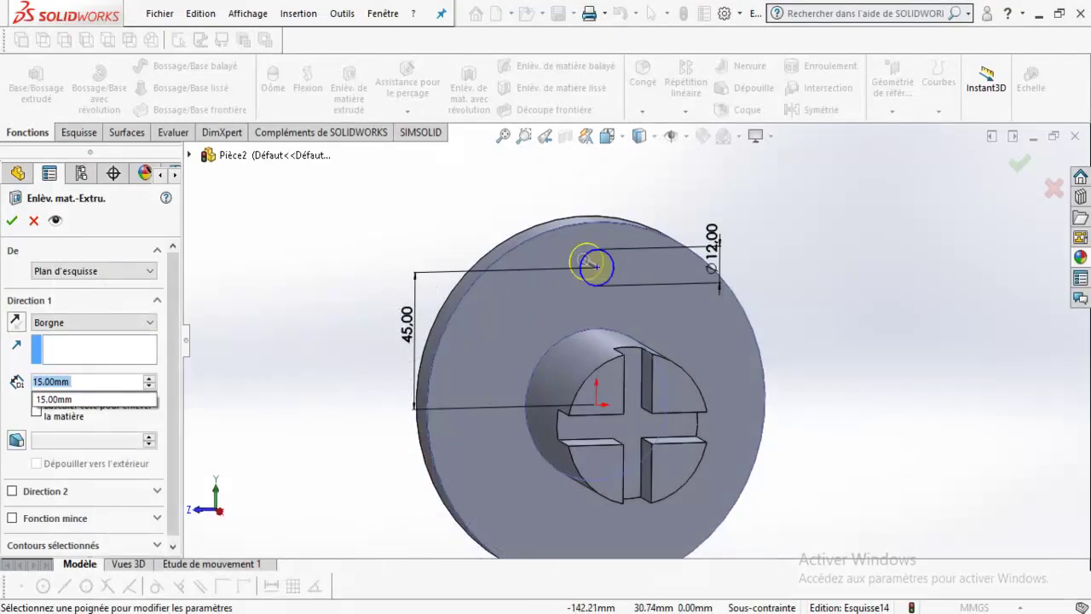
pyautogui.write('5')
pyautogui.press('Return')
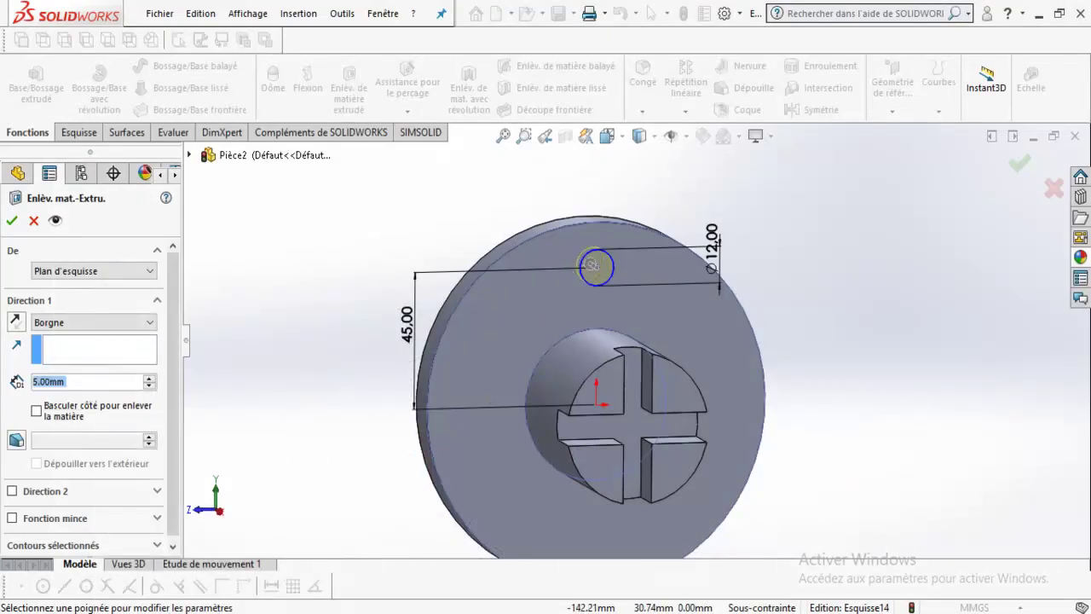
pyautogui.press('Return')
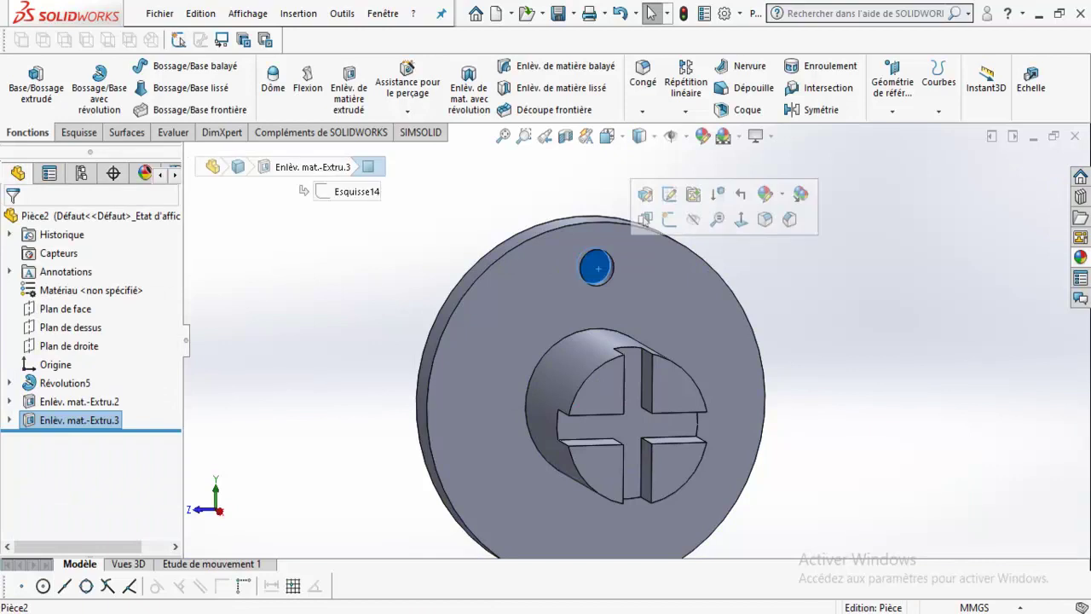
# - Start a sketch on the shallow hole's bottom face, viewed straight on, and draw a circle at its centre
pyautogui.click(646, 220)
pyautogui.rightClick(636, 204)
pyautogui.click(646, 178)
pyautogui.click(163, 65)
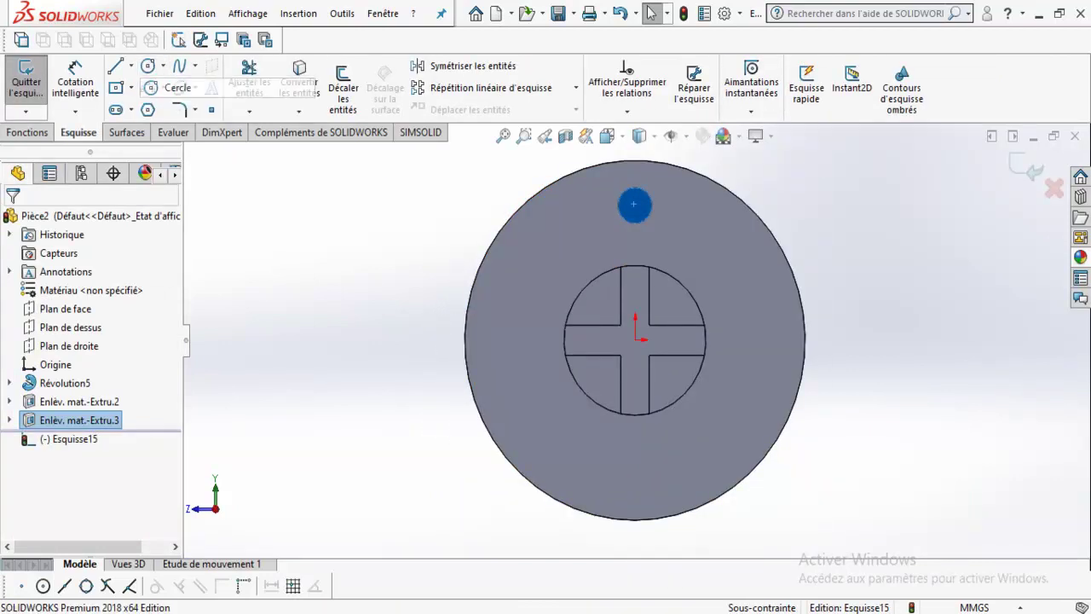
pyautogui.click(175, 87)
pyautogui.scroll(-5, 655, 223)
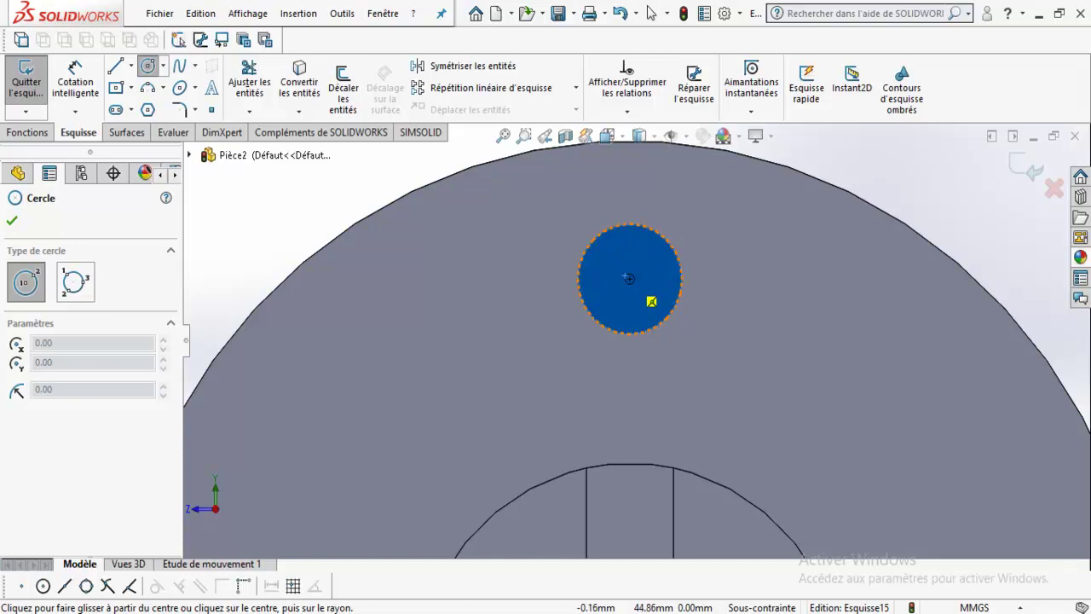
pyautogui.click(628, 278)
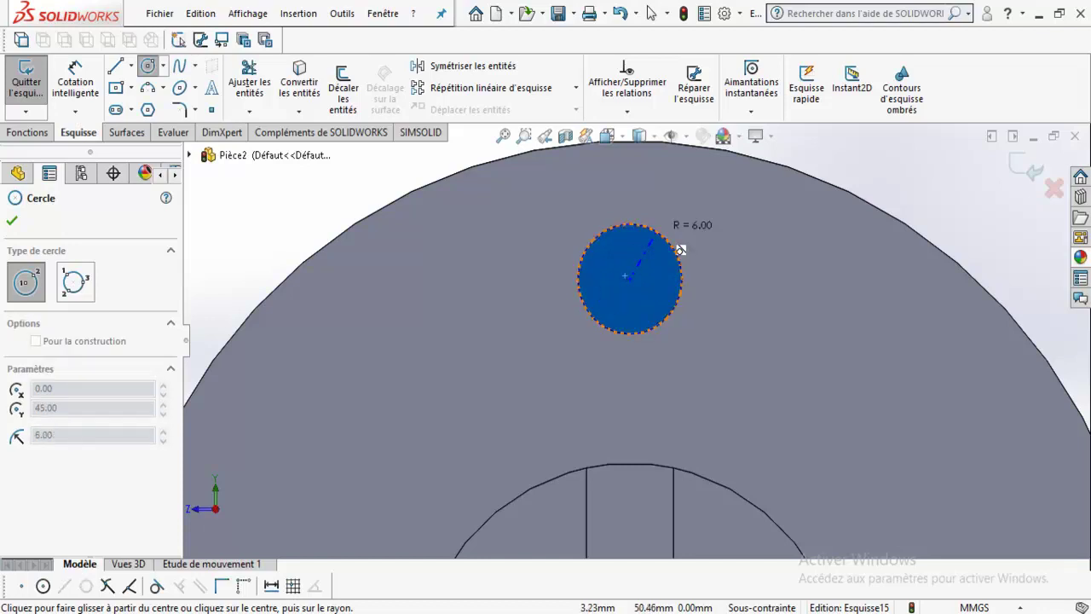
pyautogui.click(647, 256)
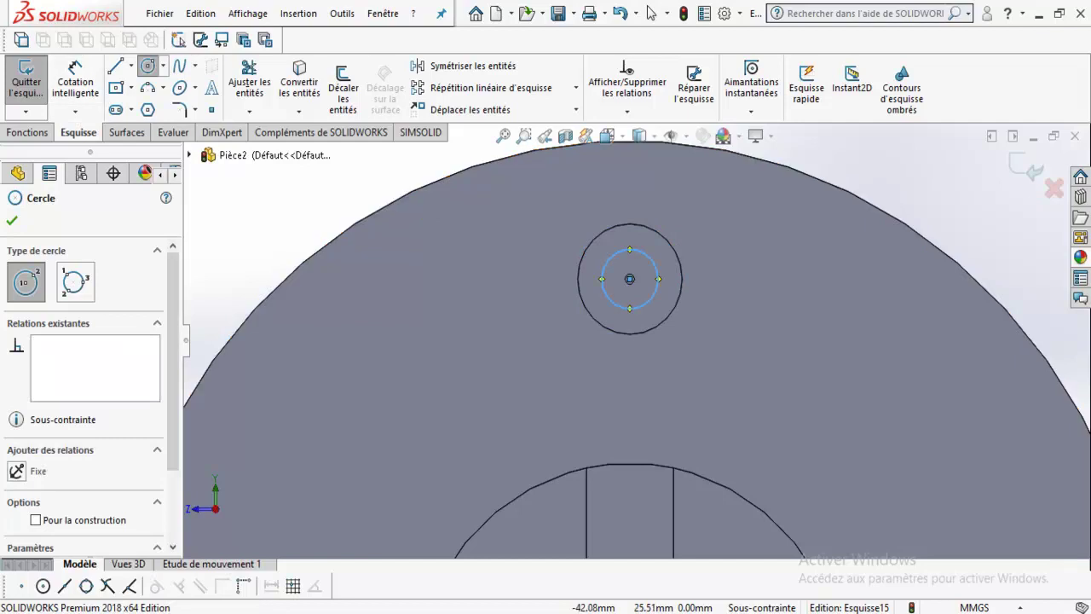
# - Dimension the circle's diameter to 12, following the reference drawing
pyautogui.hotkey('alt', 'Tab')
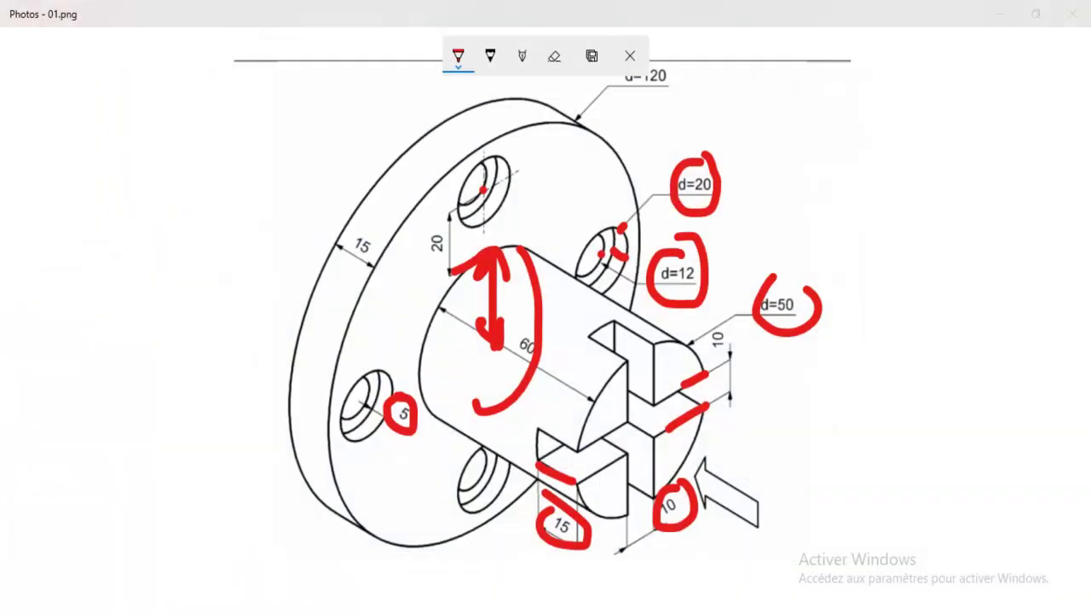
pyautogui.hotkey('alt', 'Tab')
pyautogui.click(75, 81)
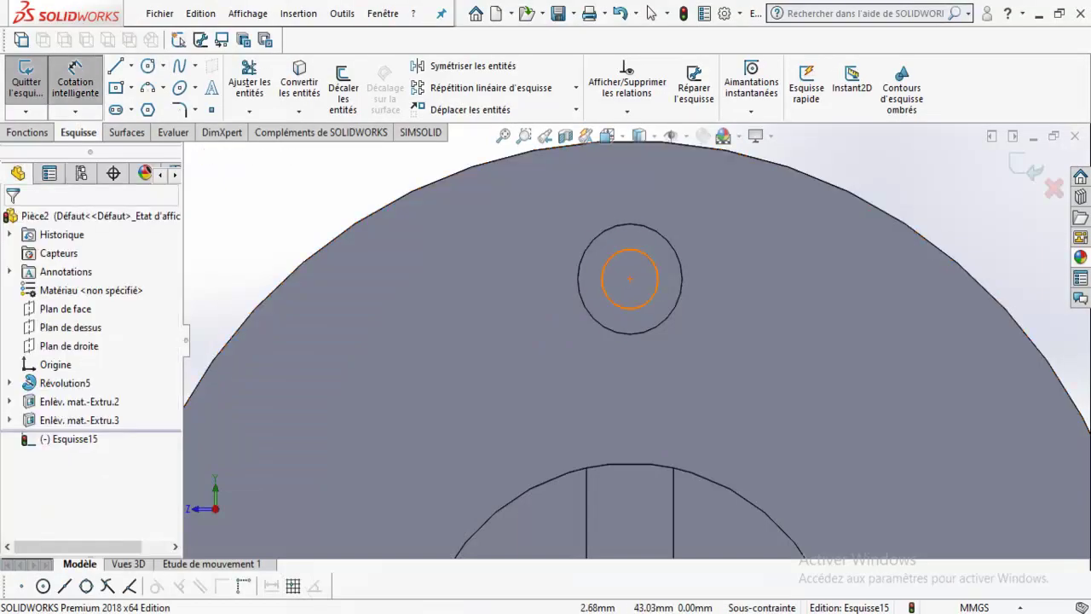
pyautogui.click(658, 278)
pyautogui.click(687, 276)
pyautogui.write('12')
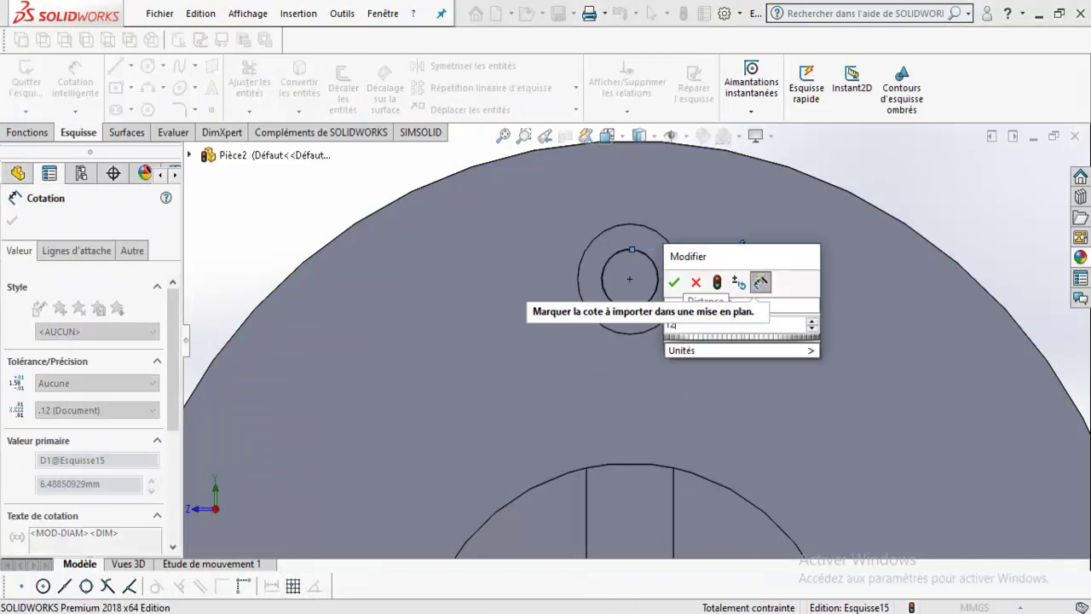
pyautogui.press('Return')
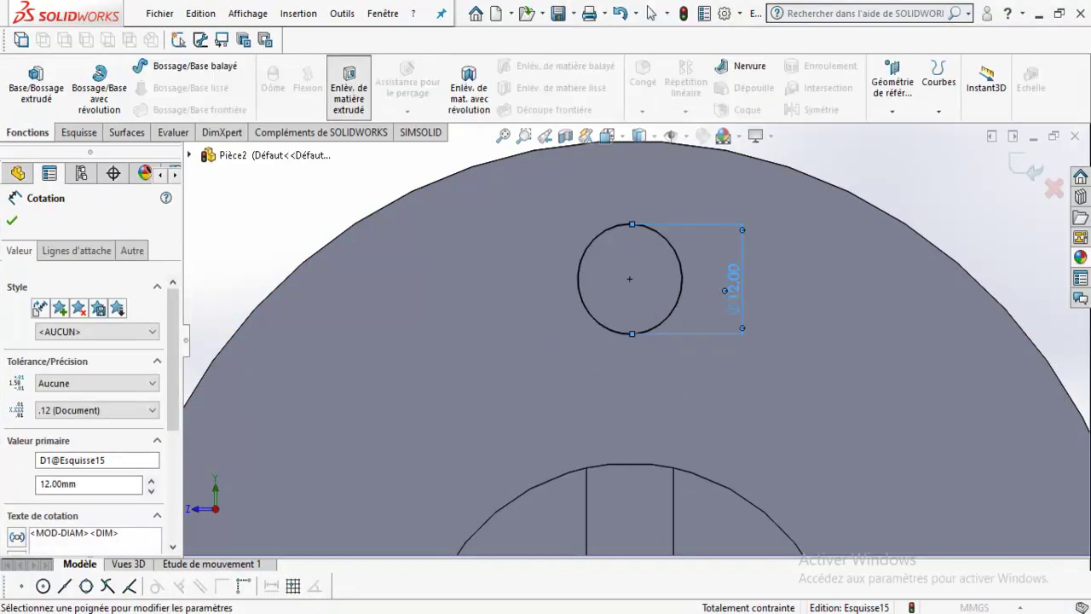
# - Extrude-cut the Ø12 circle with the A travers tout (Through All) end condition
pyautogui.click(348, 88)
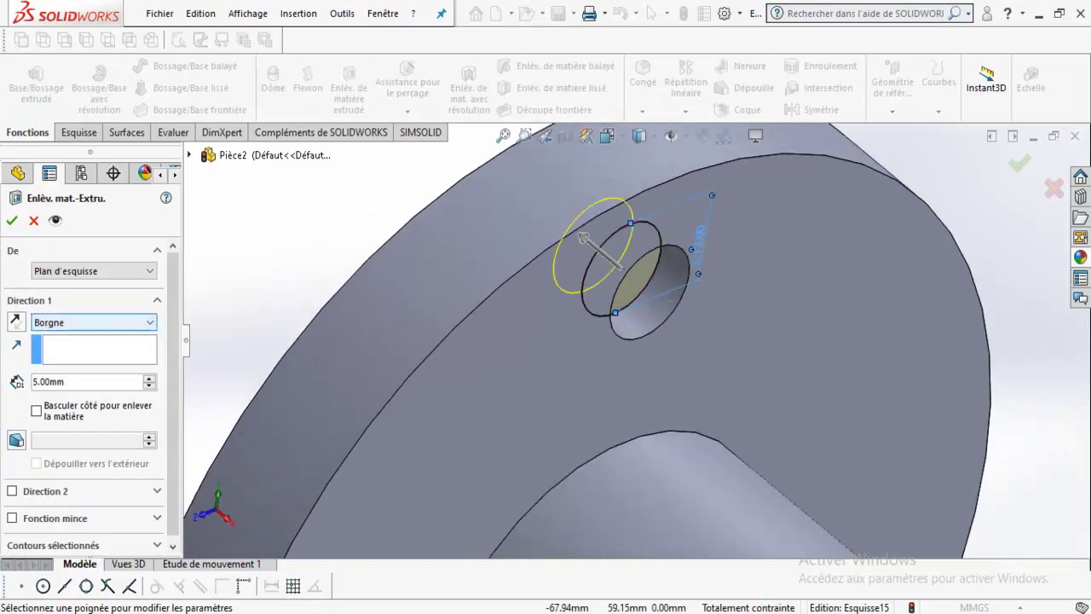
pyautogui.click(94, 322)
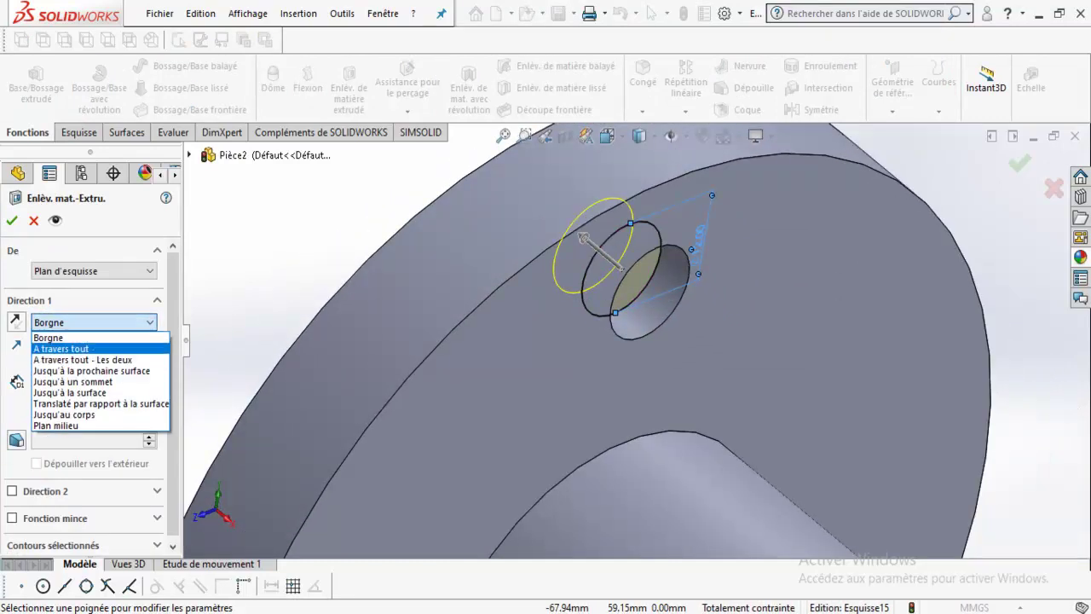
pyautogui.click(77, 347)
pyautogui.click(12, 220)
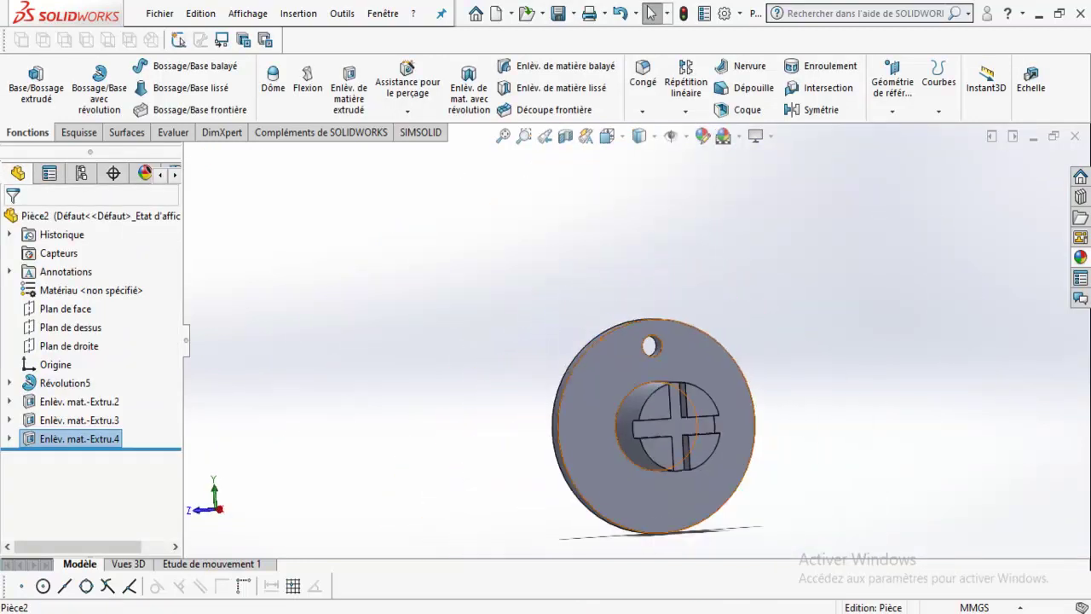
pyautogui.rightClick(79, 438)
# - Change the Enlèv. mat.-Extru.3 sketch diameter from 12 to 20 and rebuild, forming a stepped hole
pyautogui.click(132, 260)
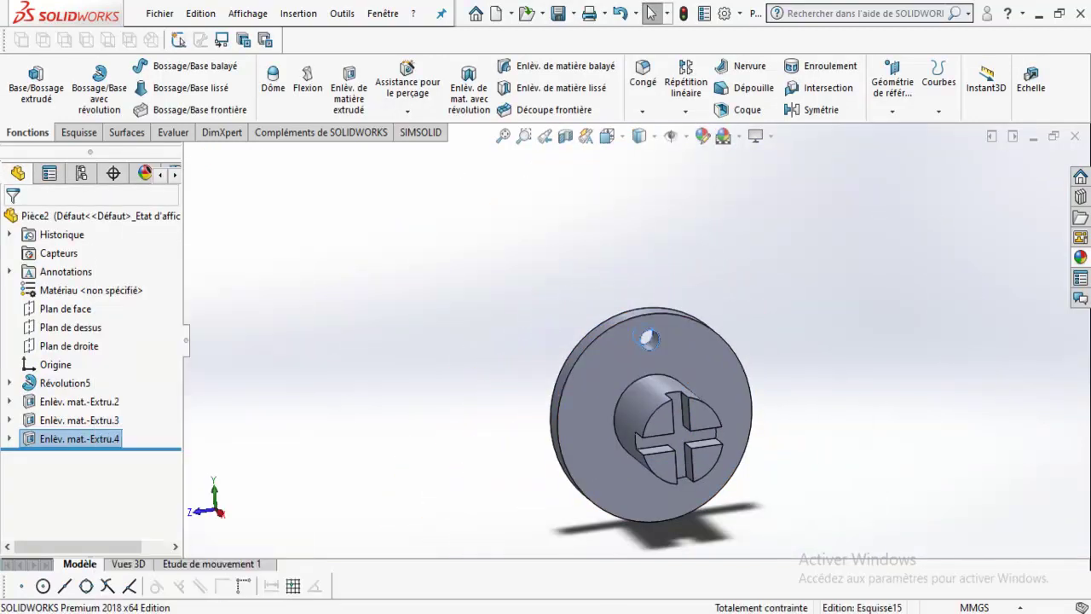
pyautogui.scroll(-5, 681, 348)
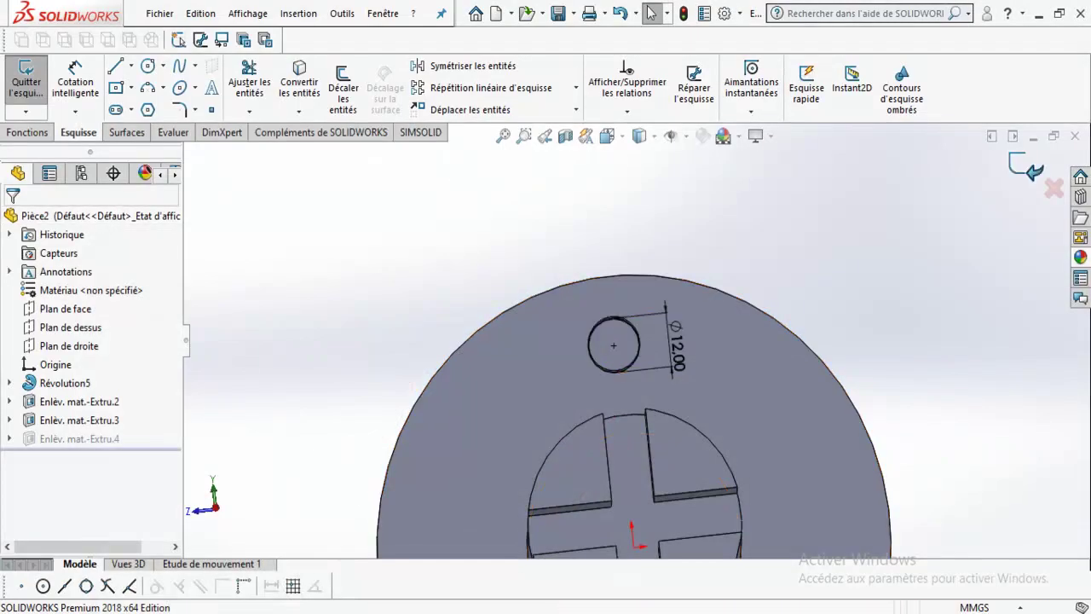
pyautogui.hotkey('ctrl', 'b')
pyautogui.click(80, 419)
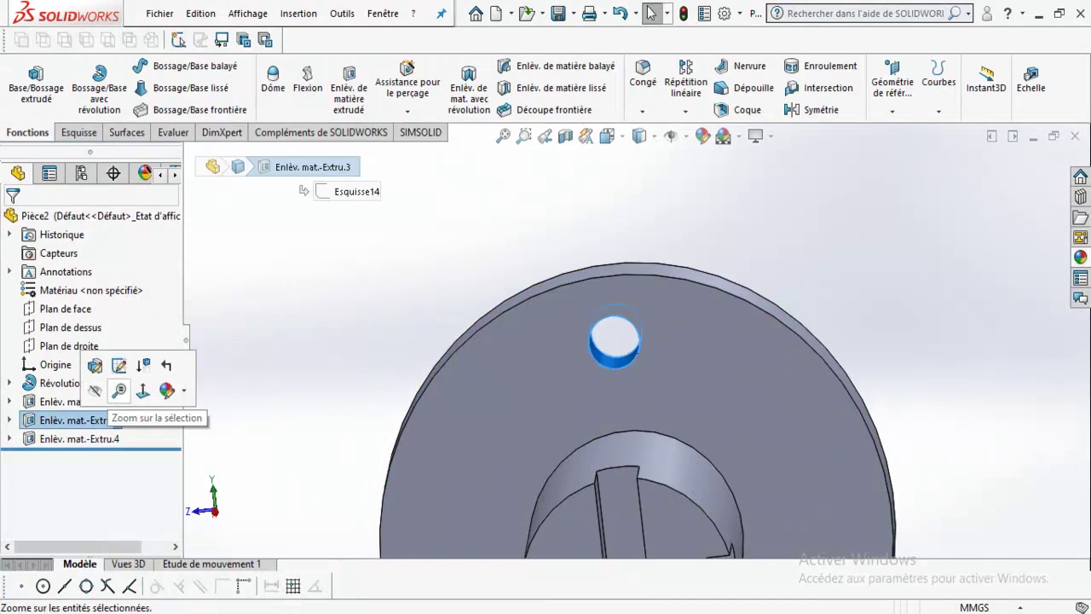
pyautogui.click(110, 385)
pyautogui.doubleClick(783, 309)
pyautogui.write('20')
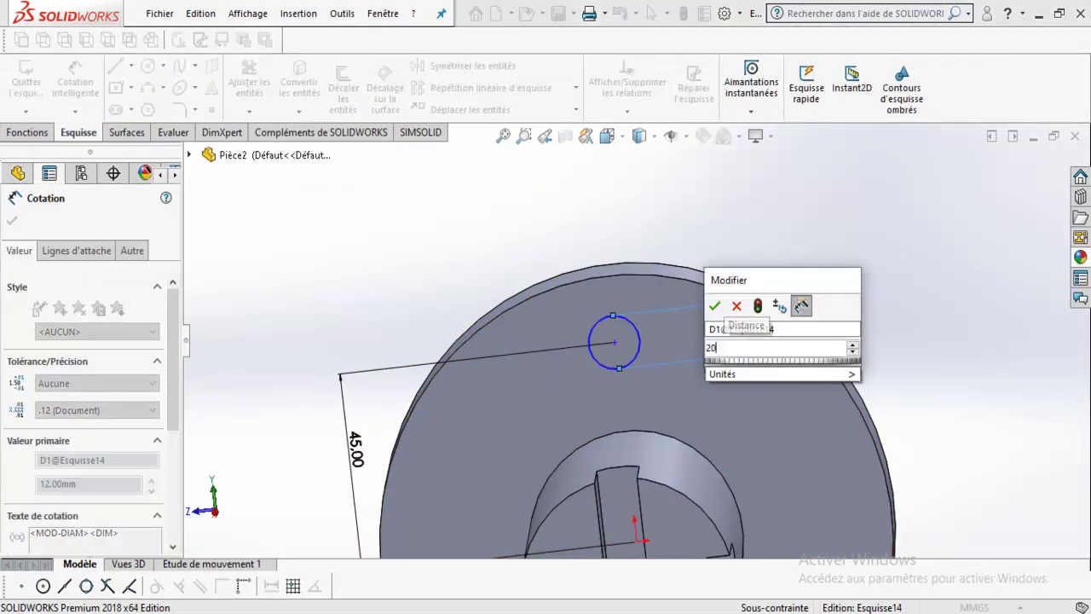
pyautogui.press('Return')
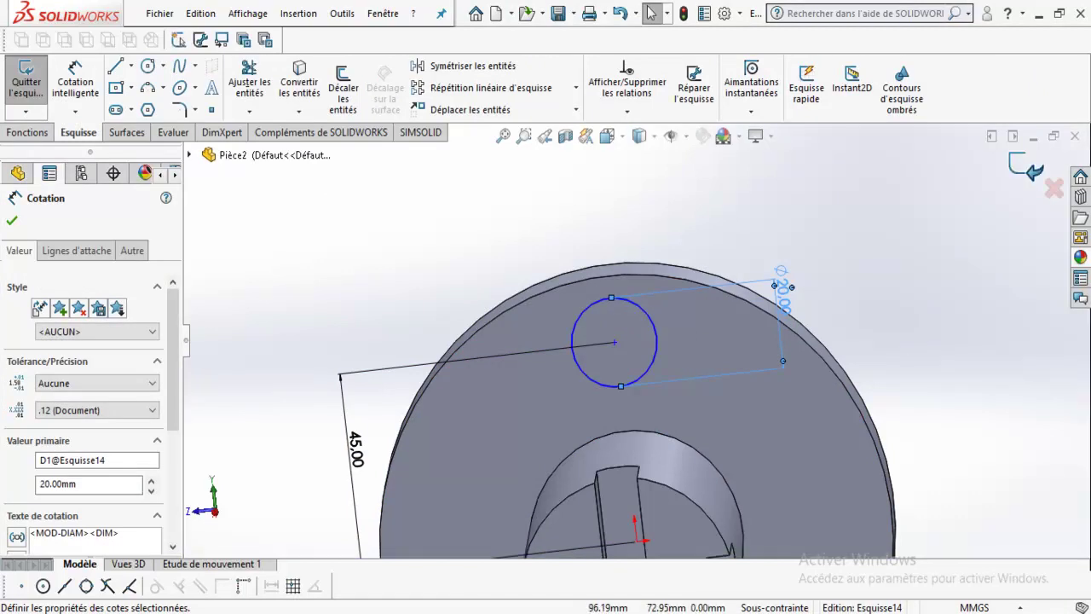
pyautogui.click(1031, 168)
pyautogui.moveTo(693, 416); pyautogui.dragTo(648, 384, button='middle')
pyautogui.scroll(-3, 673, 405)
pyautogui.click(686, 111)
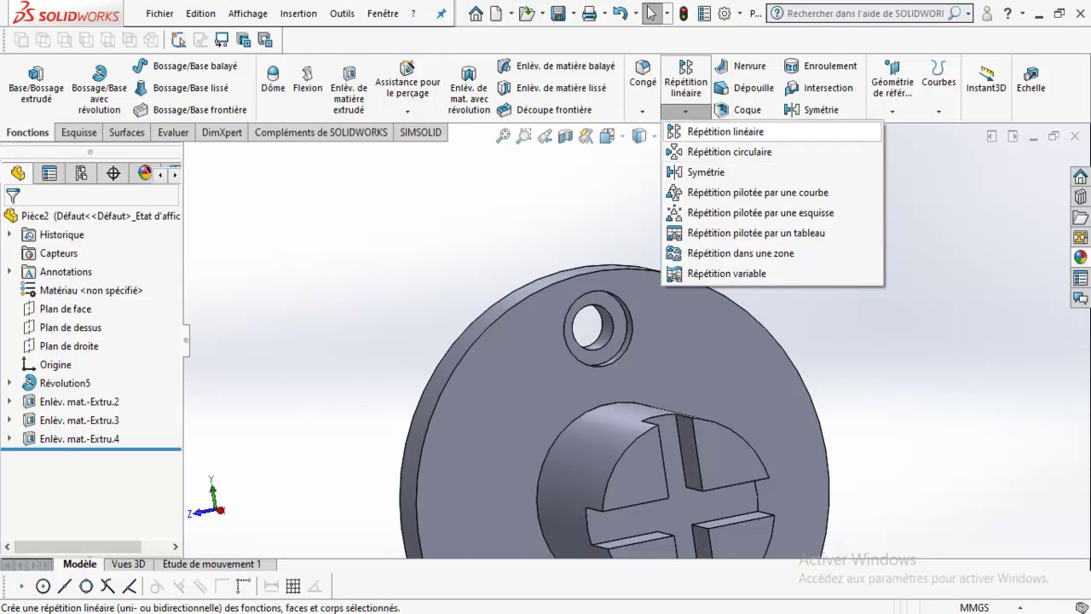
# - Start a circular pattern, try the disc's outer face as the axis, then cancel it
pyautogui.click(730, 152)
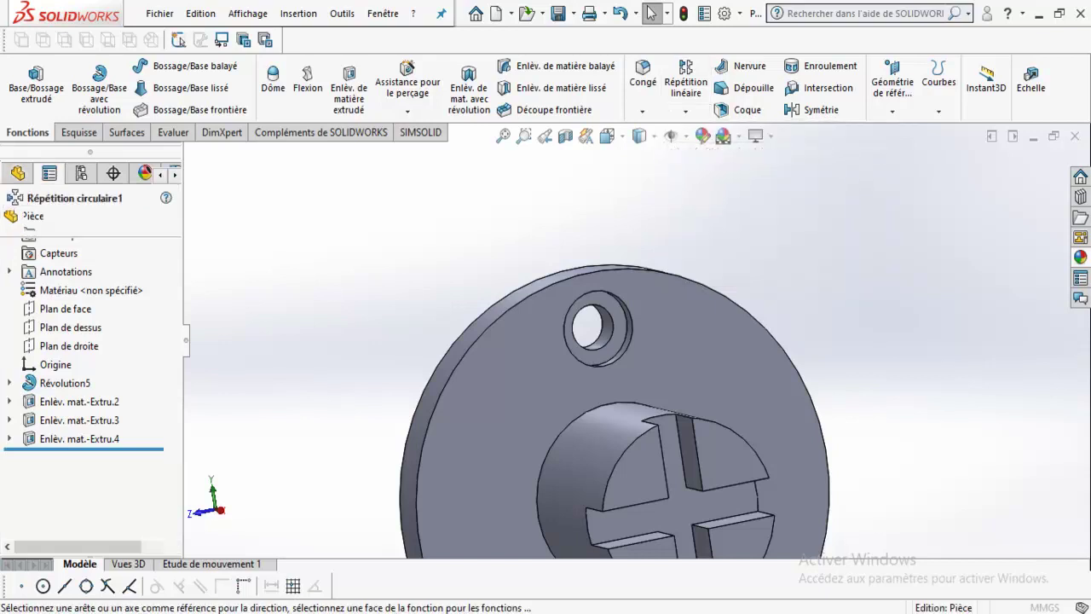
pyautogui.moveTo(751, 358); pyautogui.dragTo(657, 443, button='middle')
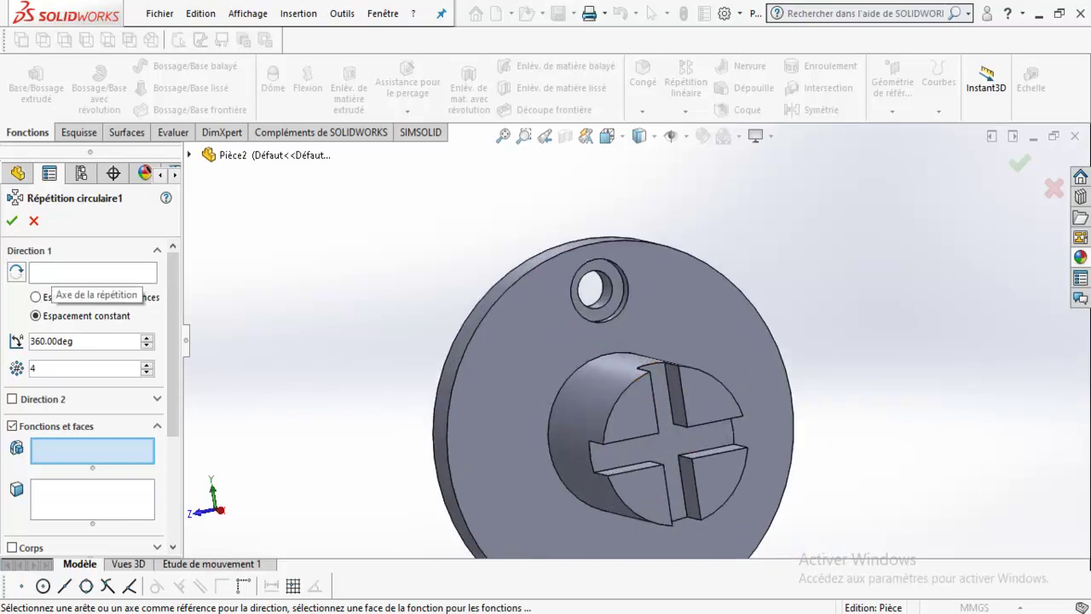
pyautogui.click(93, 271)
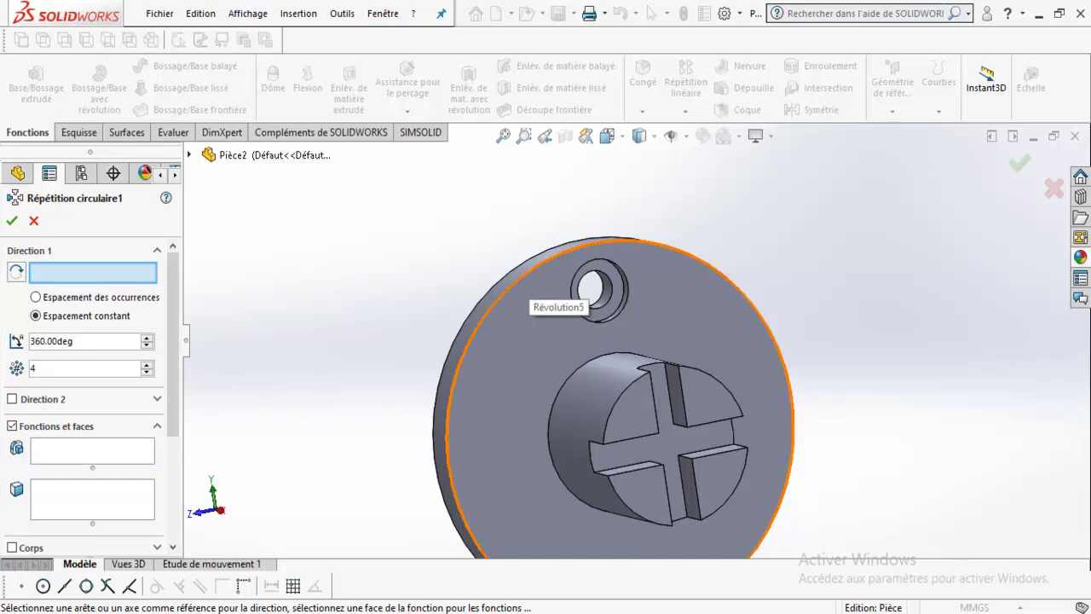
pyautogui.moveTo(530, 300); pyautogui.dragTo(562, 294, button='middle')
pyautogui.click(527, 260)
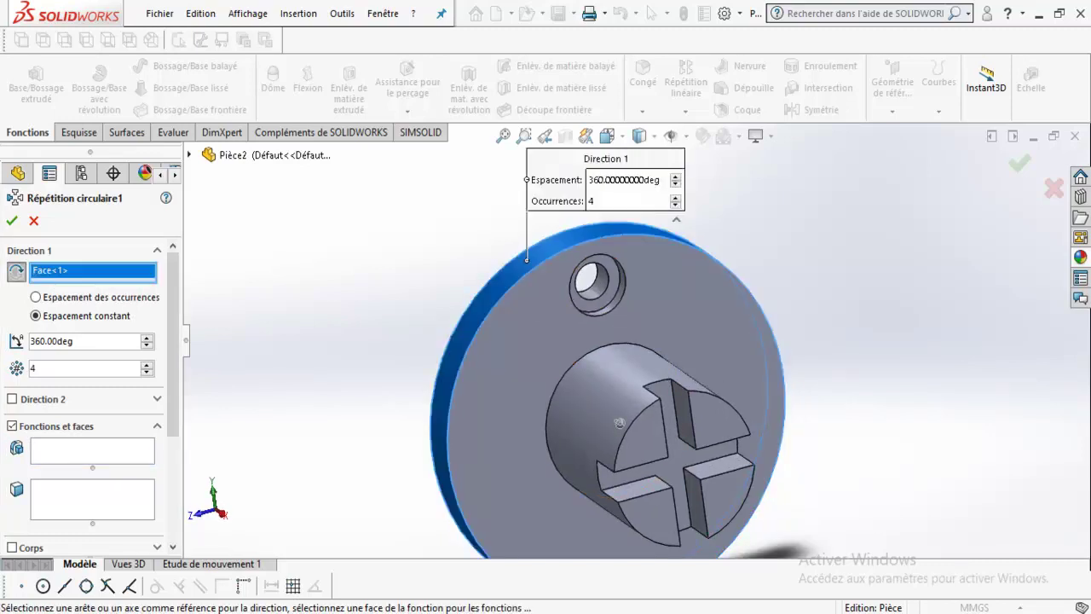
pyautogui.rightClick(506, 274)
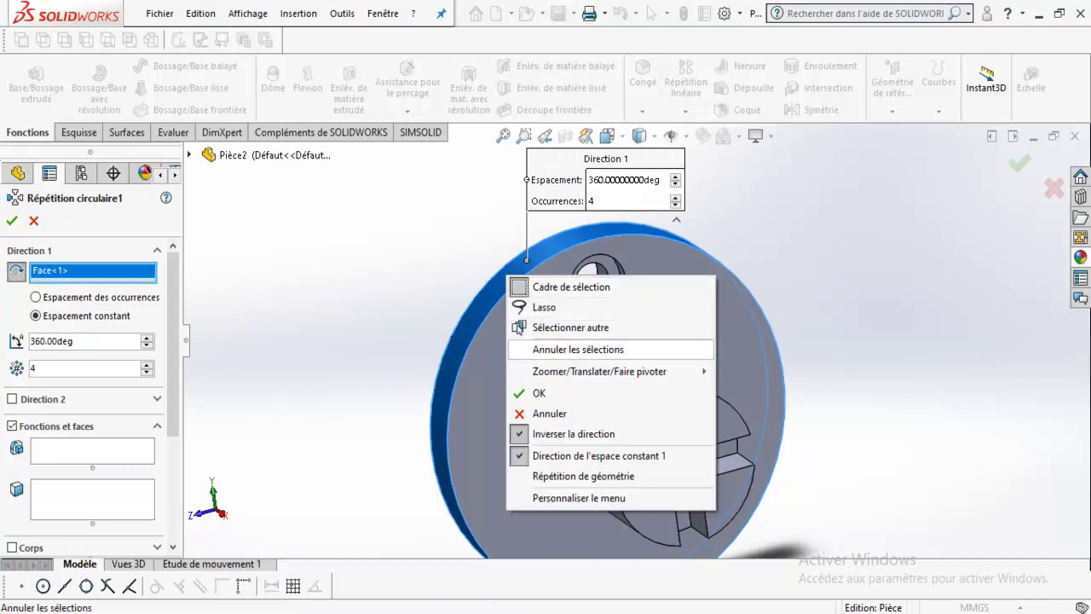
pyautogui.click(546, 413)
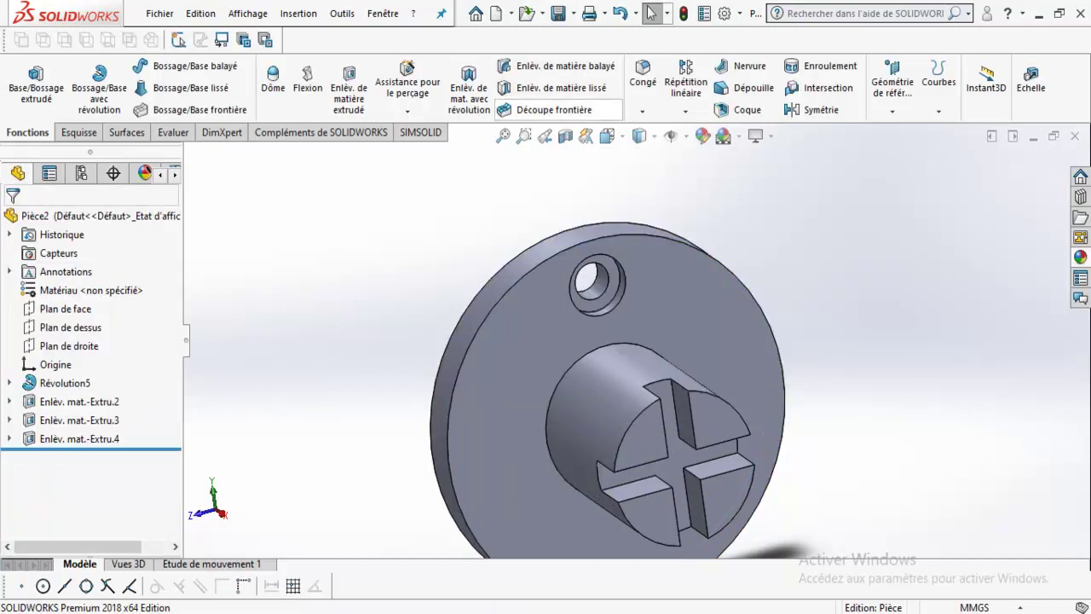
# - Start a new Répétition circulaire with Enlèv. mat.-Extru.3 and Extru.4 as features to repeat
pyautogui.click(684, 111)
pyautogui.click(699, 152)
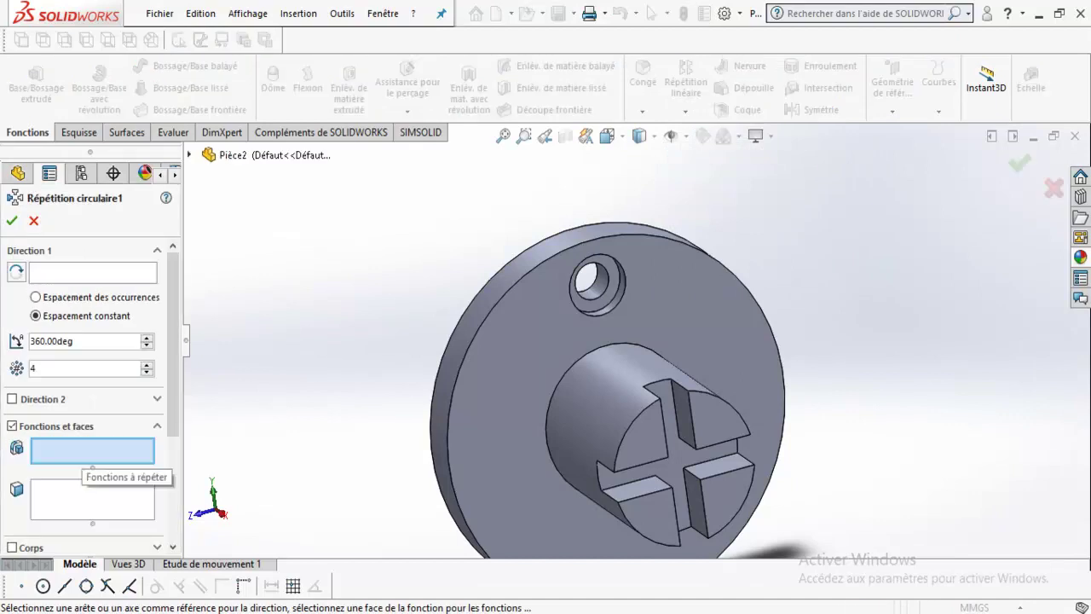
pyautogui.click(189, 155)
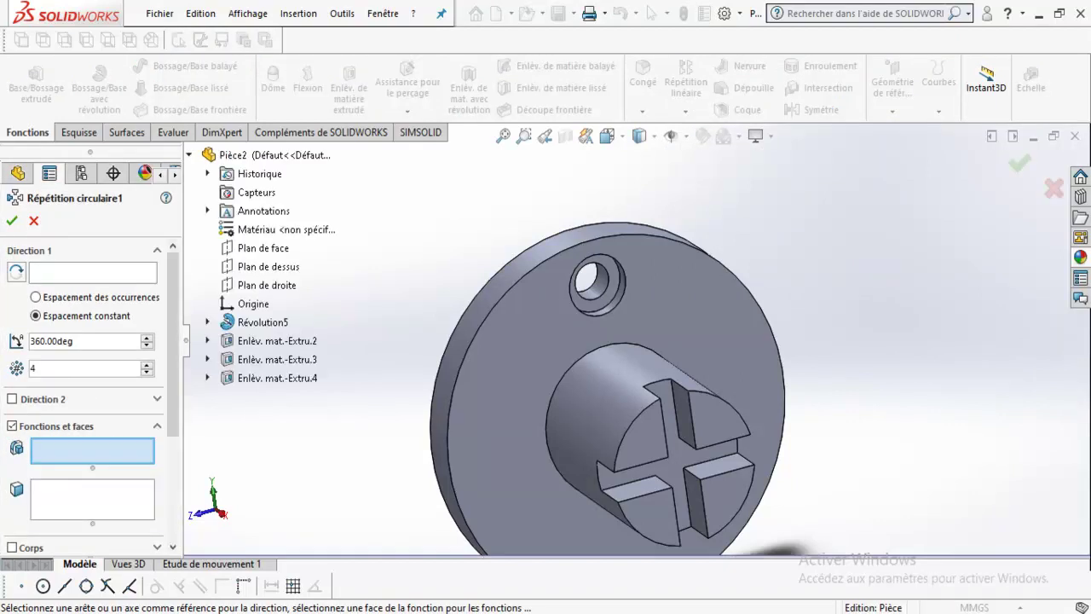
pyautogui.click(277, 378)
pyautogui.click(277, 359)
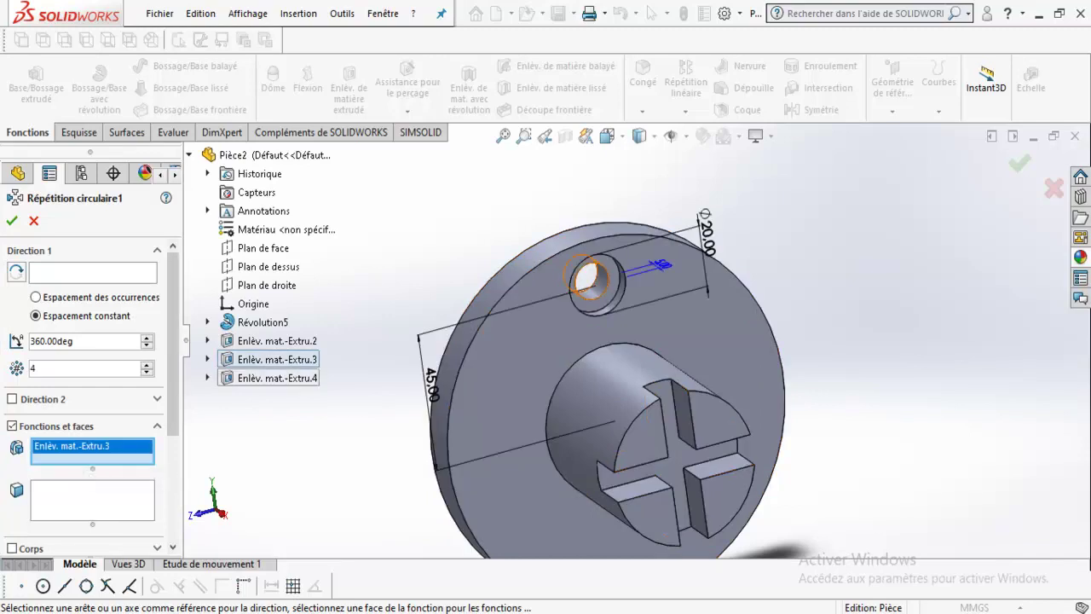
pyautogui.click(277, 377)
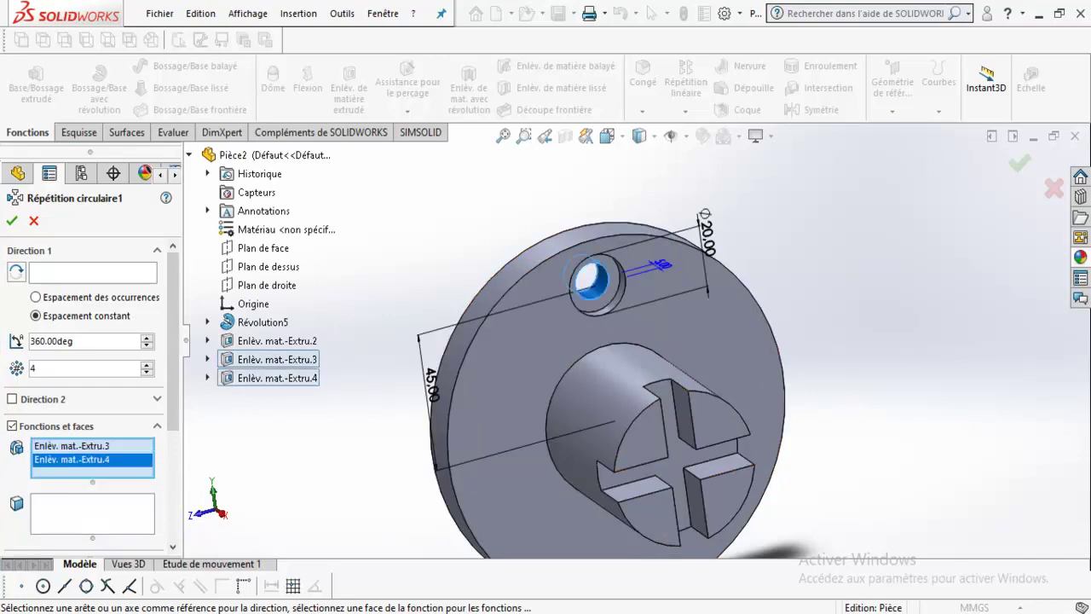
# - Try the outer circular edge, then the outer cylindrical face, as the pattern axis, clearing each
pyautogui.click(93, 272)
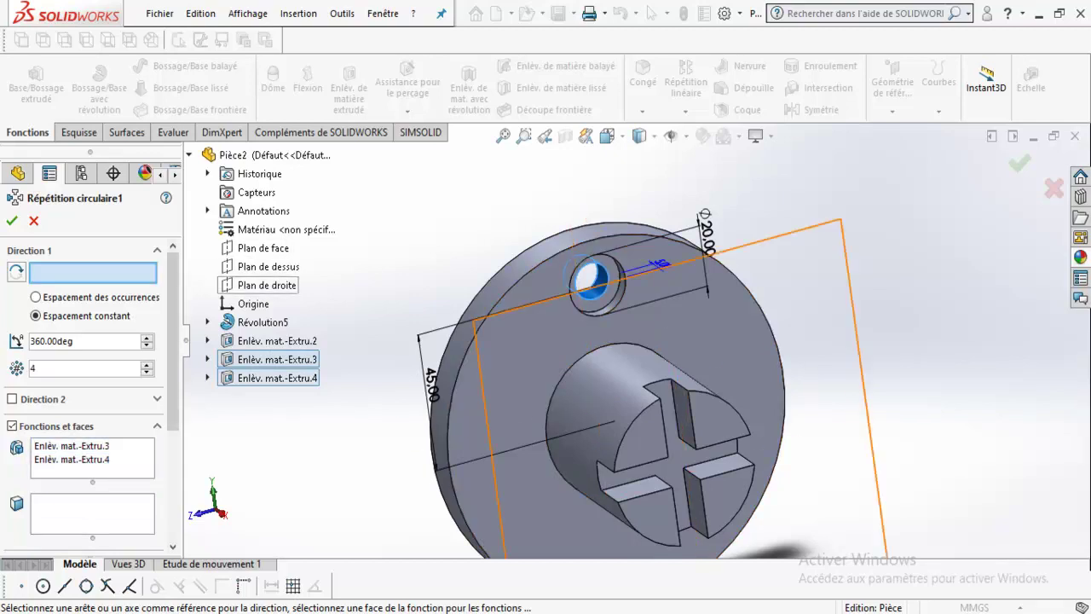
pyautogui.click(542, 258)
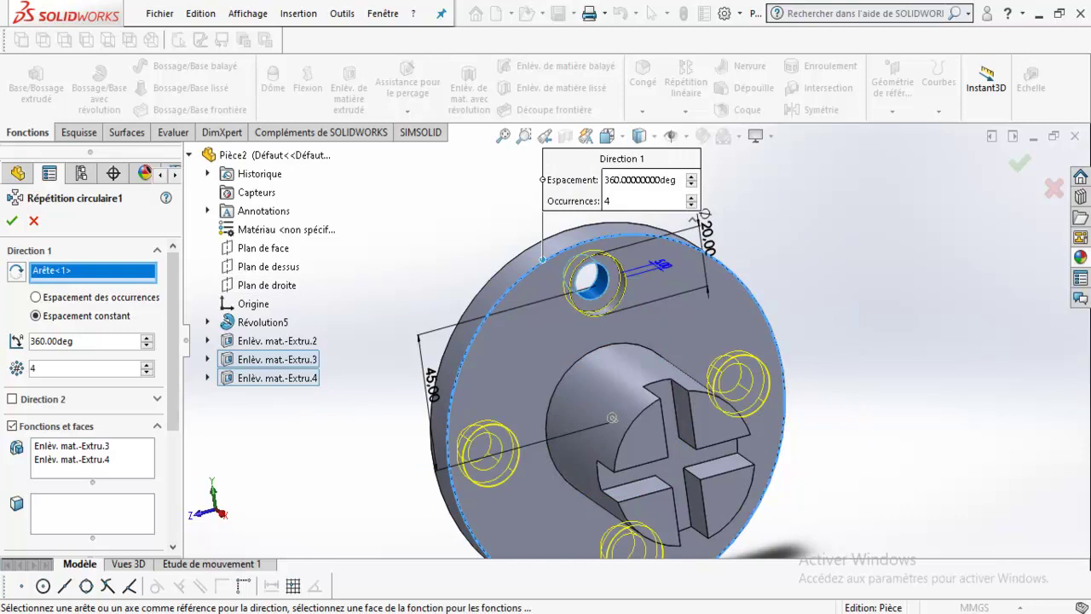
pyautogui.rightClick(140, 270)
pyautogui.click(213, 285)
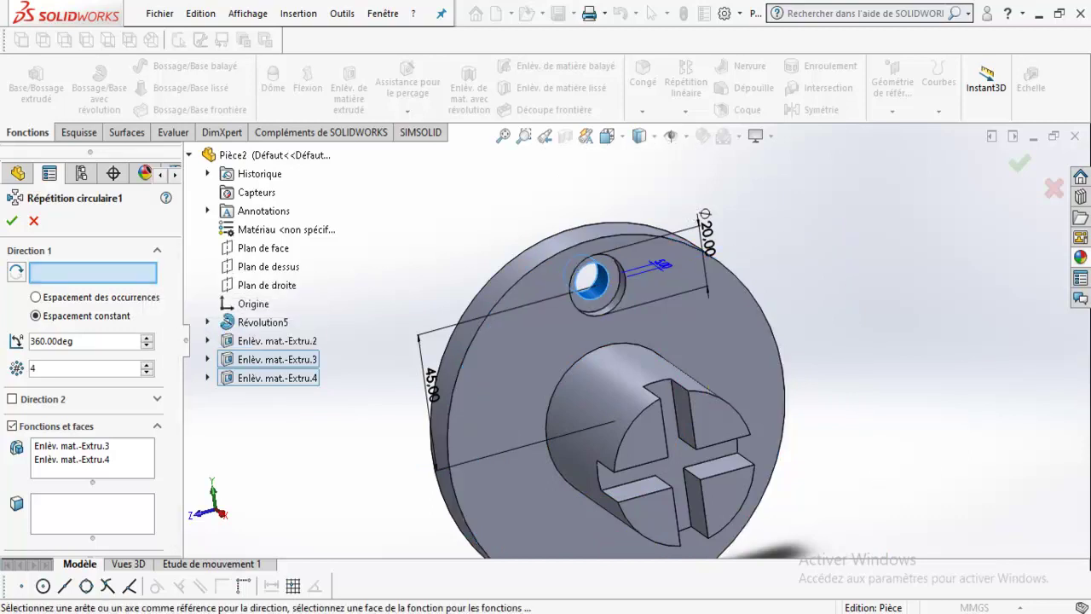
pyautogui.click(503, 275)
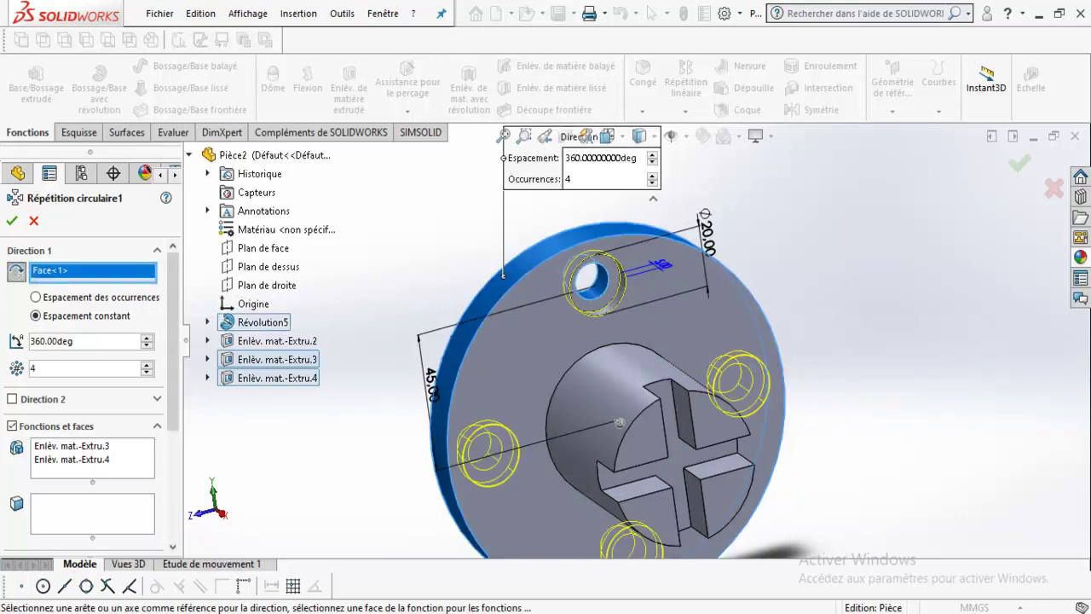
pyautogui.rightClick(68, 271)
pyautogui.click(128, 281)
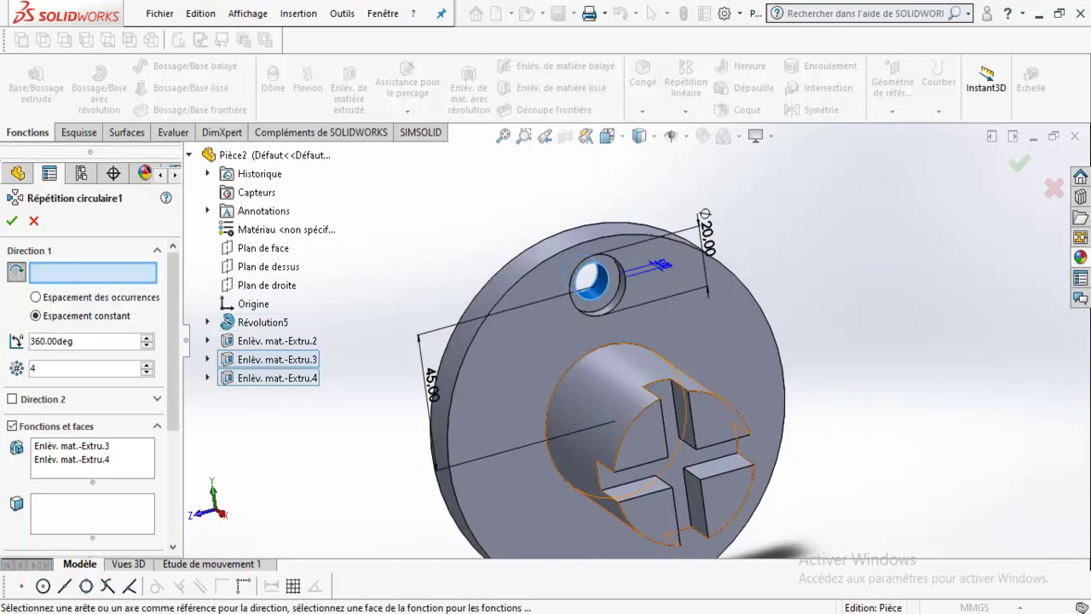
# - Try the hub's inner face and front face, then settle on the flange's outer circular edge as axis
pyautogui.click(687, 471)
pyautogui.rightClick(68, 272)
pyautogui.click(128, 281)
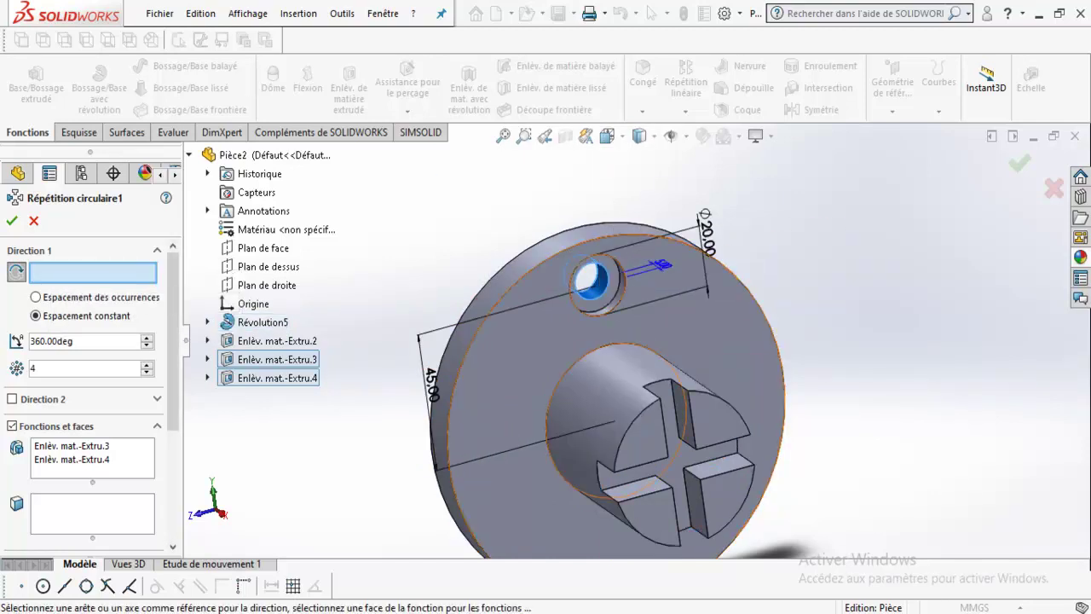
pyautogui.click(553, 319)
pyautogui.moveTo(467, 531); pyautogui.dragTo(820, 444, button='middle')
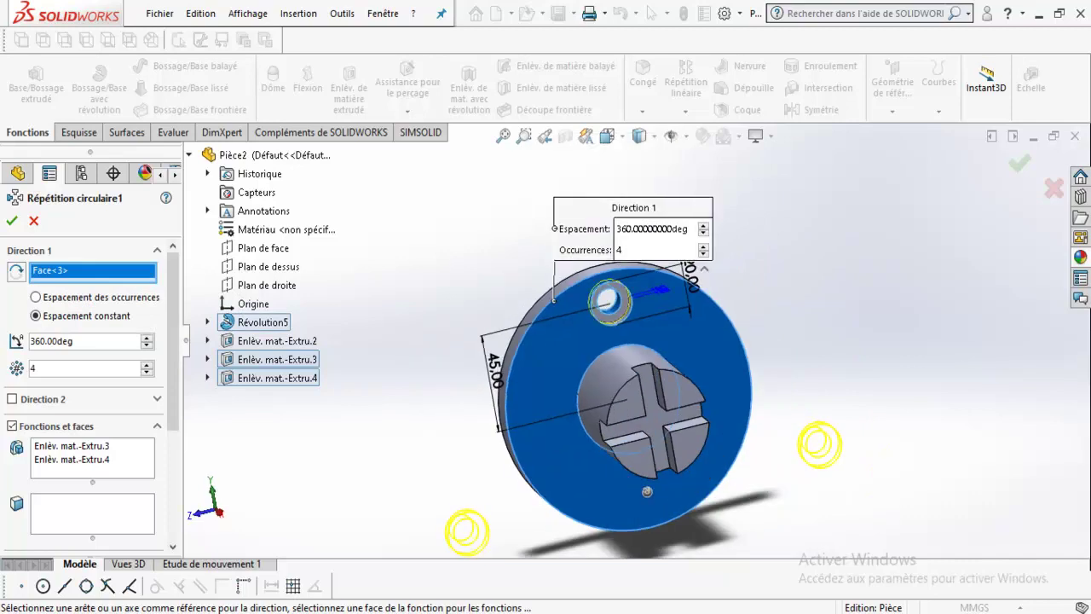
pyautogui.rightClick(95, 271)
pyautogui.click(128, 302)
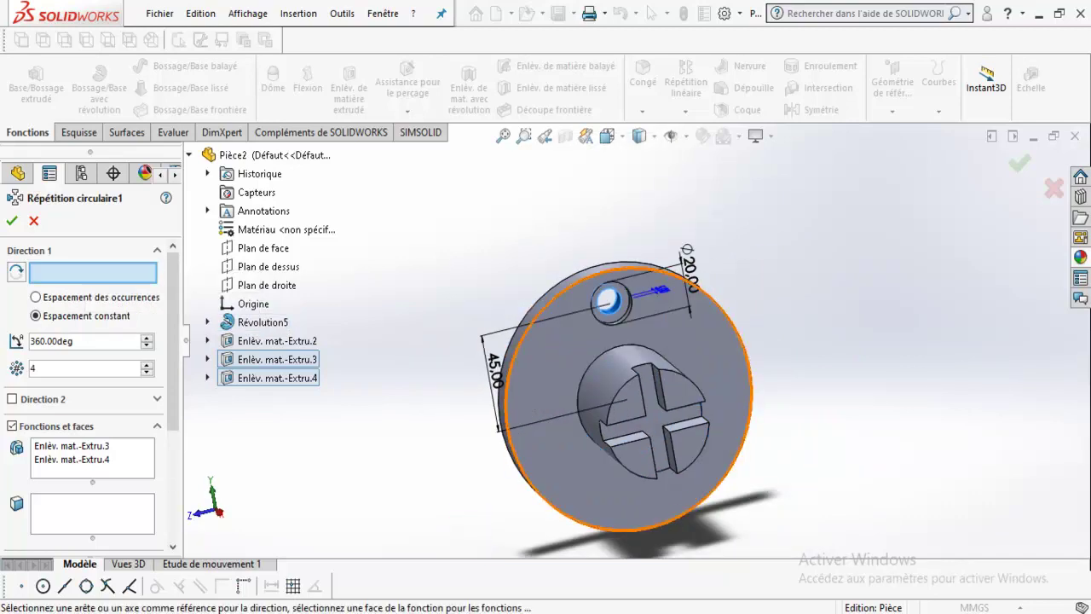
pyautogui.click(564, 288)
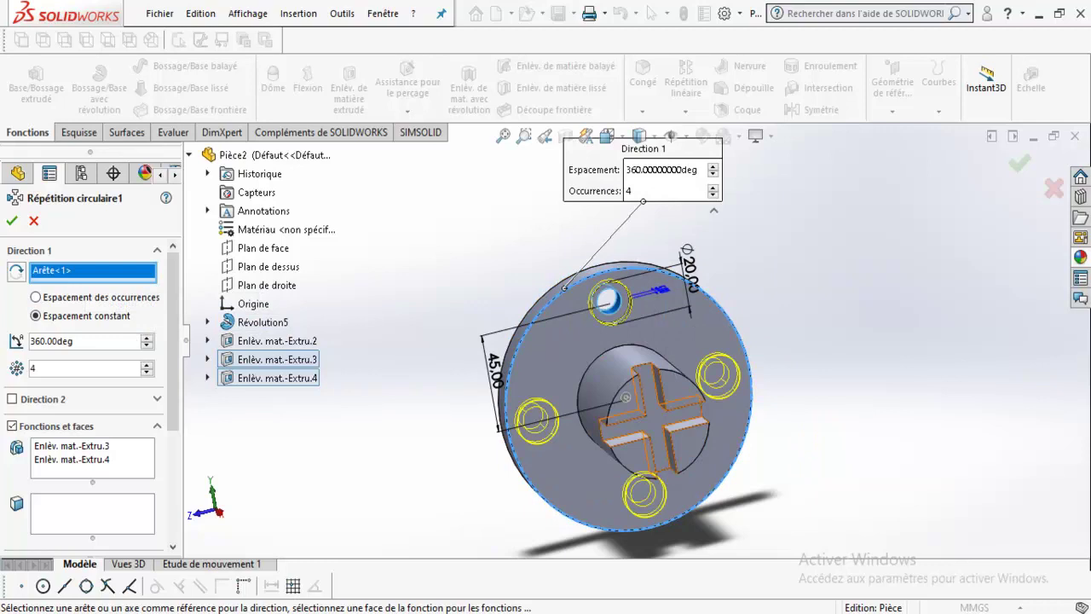
# - Confirm the 4-instance, 360° circular pattern and orbit the flange to face front
pyautogui.press('Return')
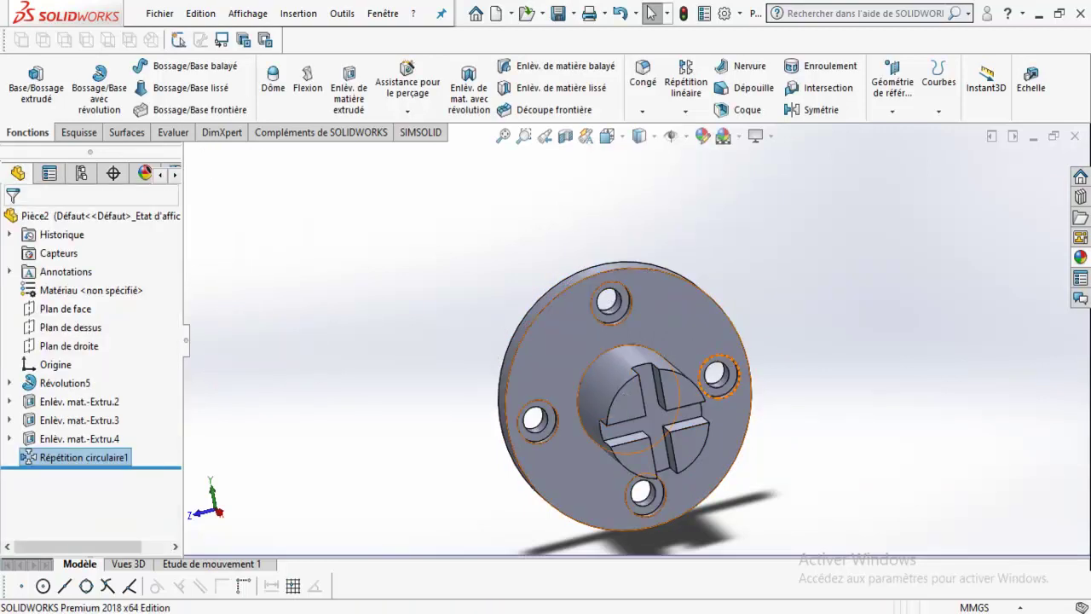
pyautogui.moveTo(648, 384); pyautogui.dragTo(716, 358, button='middle')
pyautogui.moveTo(672, 422)
pyautogui.mouseDown(button='middle')
pyautogui.moveTo(564, 344)
pyautogui.moveTo(648, 350)
pyautogui.moveTo(652, 13)
pyautogui.mouseUp(button='middle')
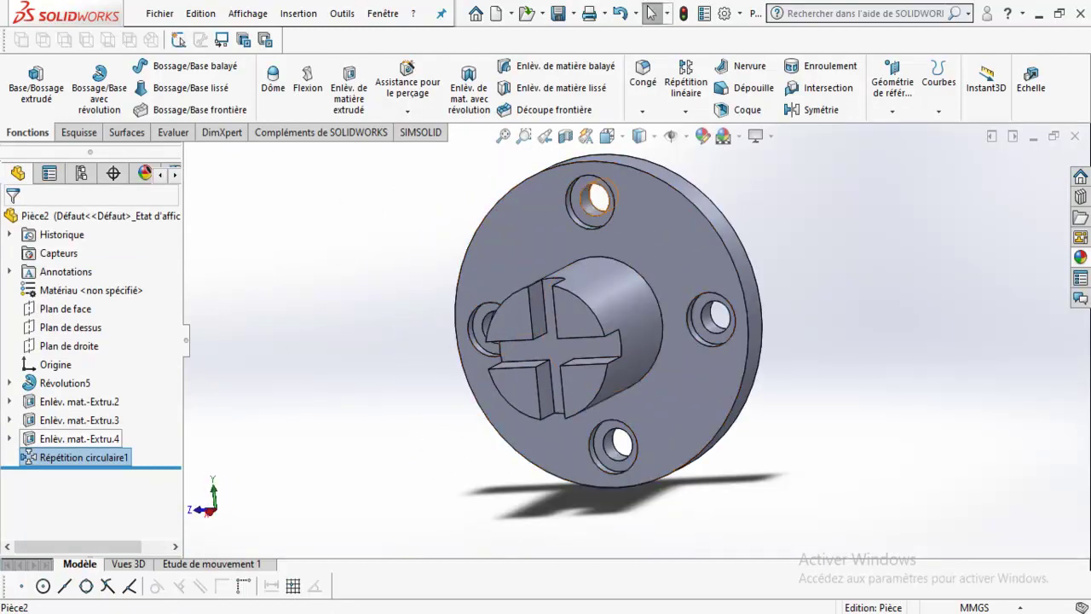
# - Inspect Enlèv. mat.-Extru.2, Extru.3 and Répétition circulaire1 in the feature tree, then clear the selection
pyautogui.click(80, 401)
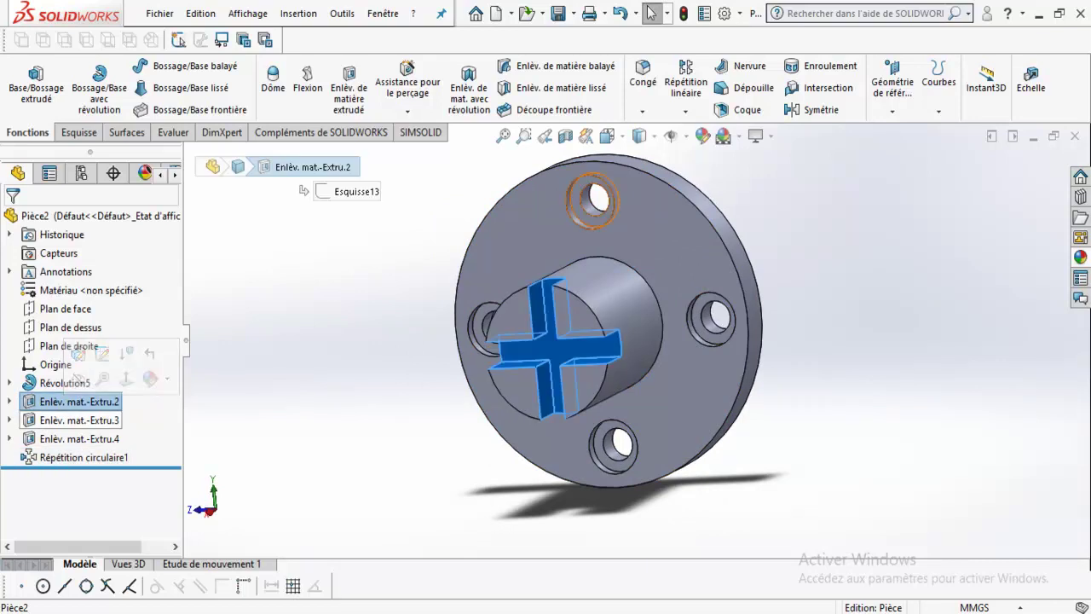
pyautogui.click(79, 419)
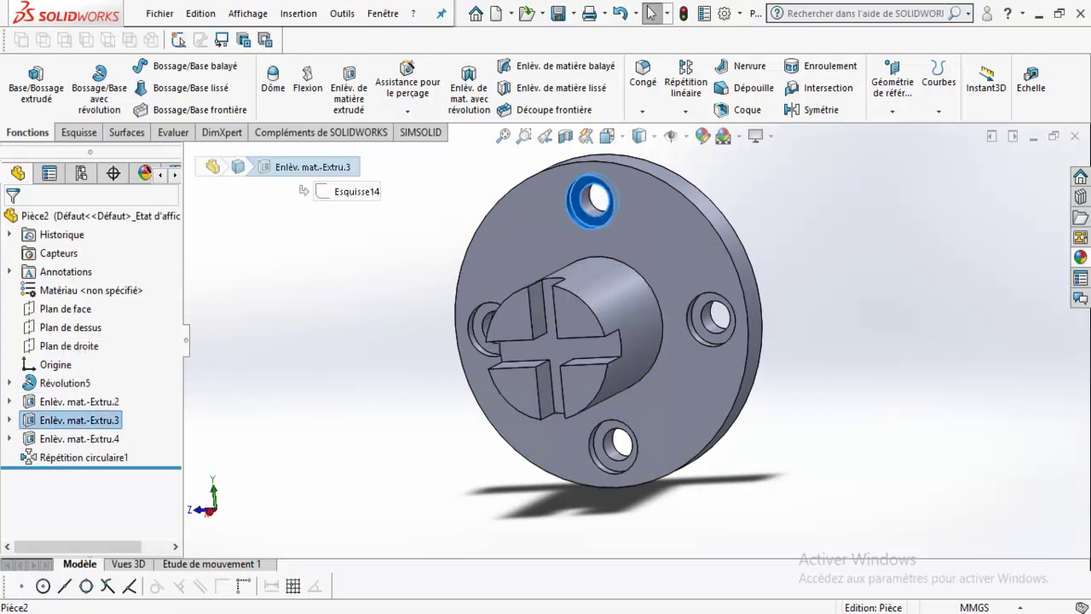
pyautogui.keyDown('shift'); pyautogui.click(84, 457); pyautogui.keyUp('shift')
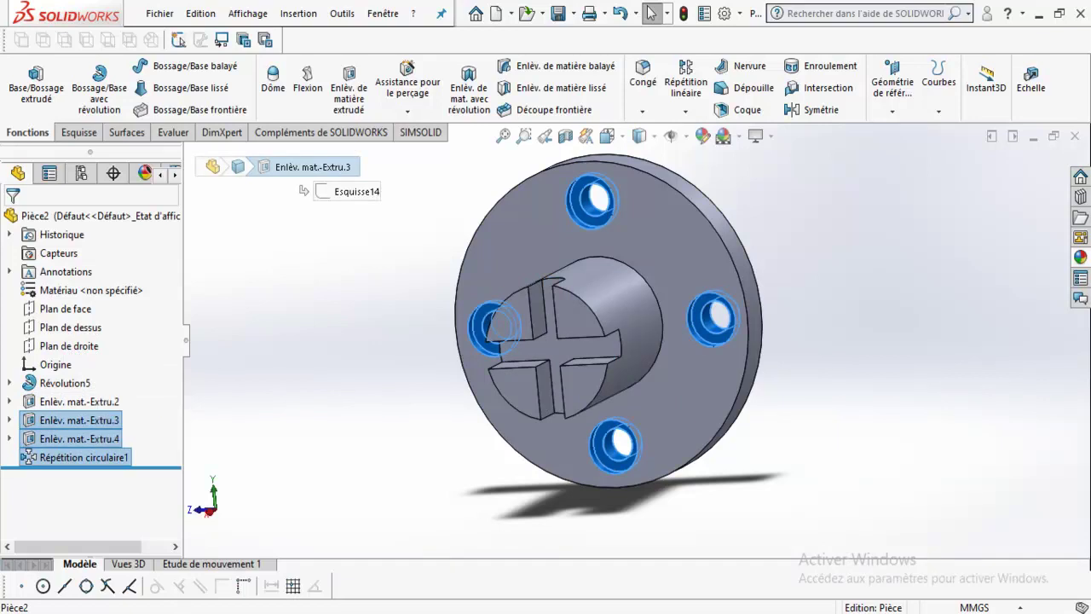
pyautogui.press('Escape')
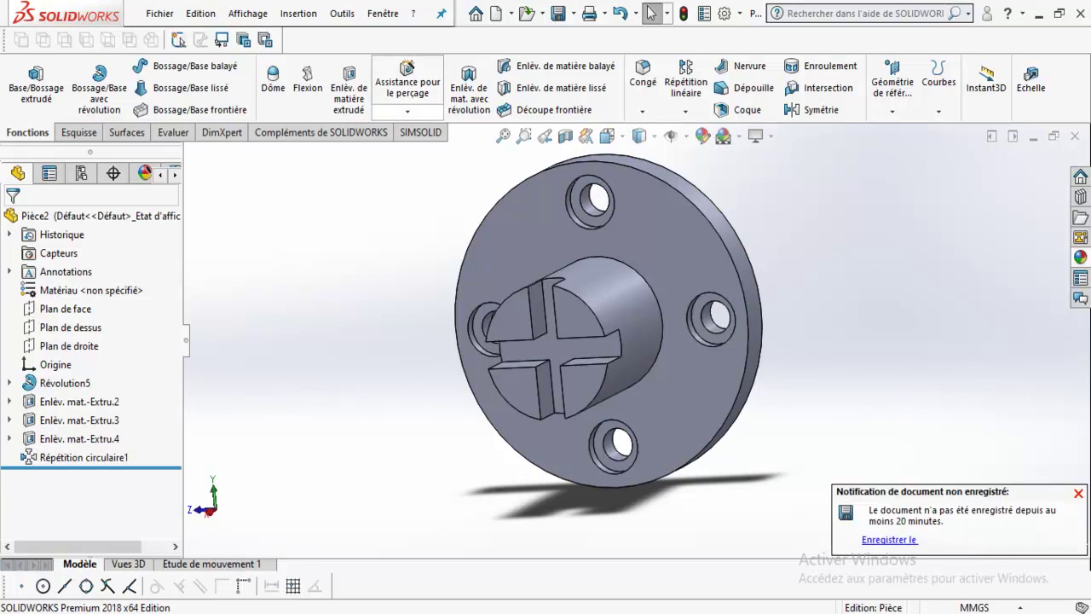
# - Launch Assistance pour le perçage, choose a Chambrage counterbore and review the ISO M5 size settings
pyautogui.click(408, 112)
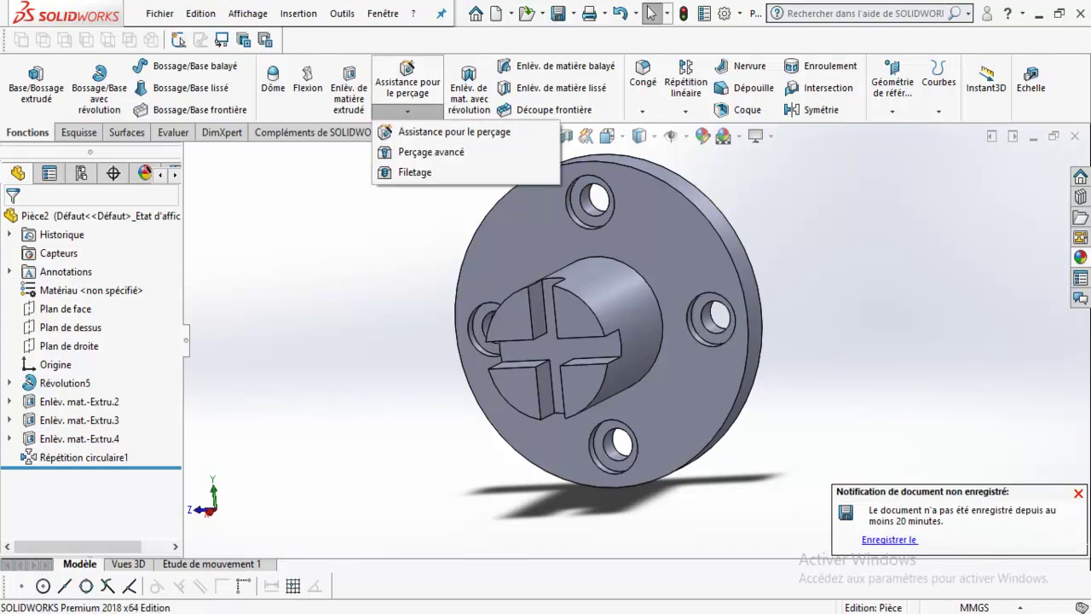
pyautogui.click(455, 131)
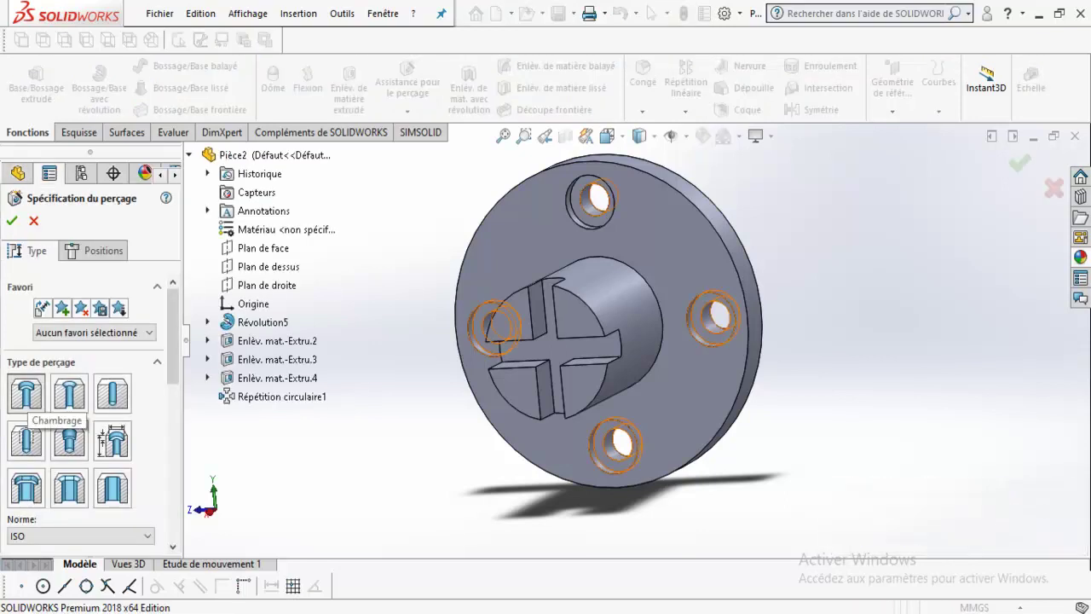
pyautogui.click(25, 394)
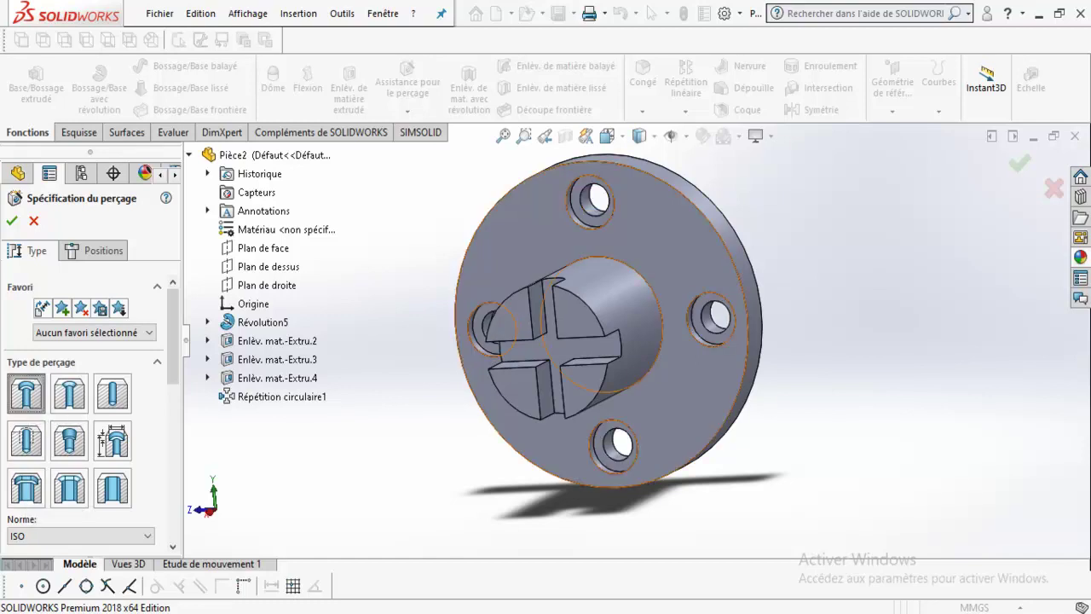
pyautogui.scroll(-3, 90, 409)
pyautogui.scroll(-2, 89, 409)
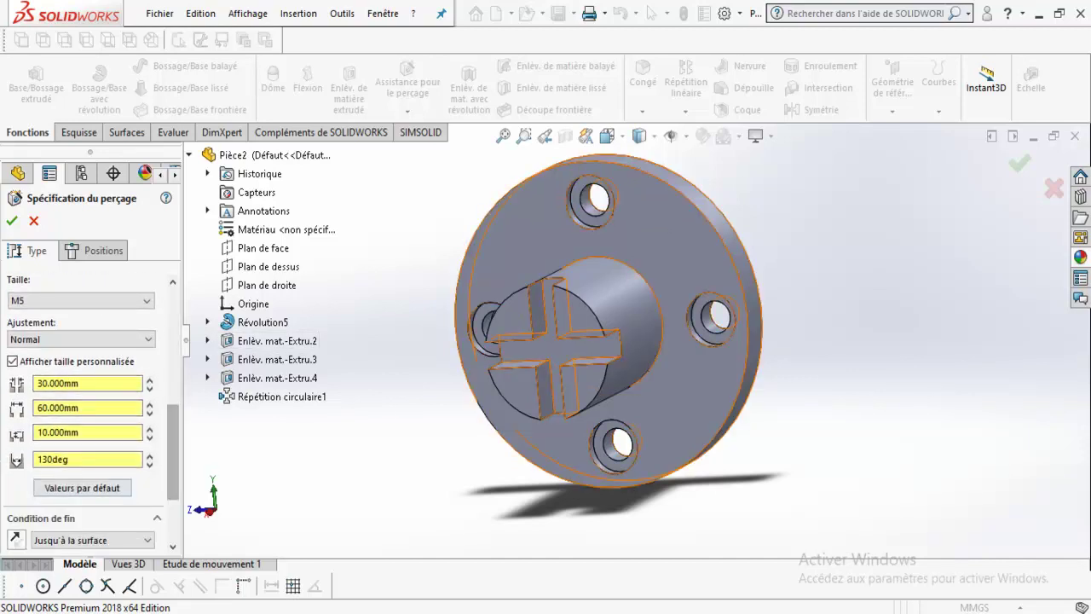
pyautogui.scroll(-2, 90, 409)
# - Pick the flange face on the Positions tab, then return to the hole type settings
pyautogui.click(96, 250)
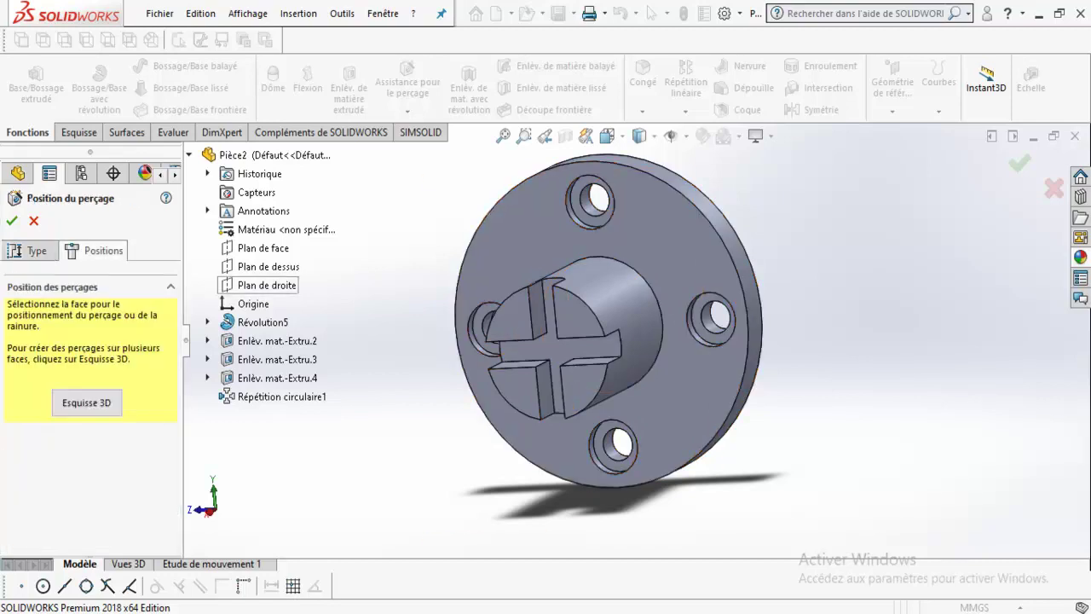
pyautogui.click(542, 288)
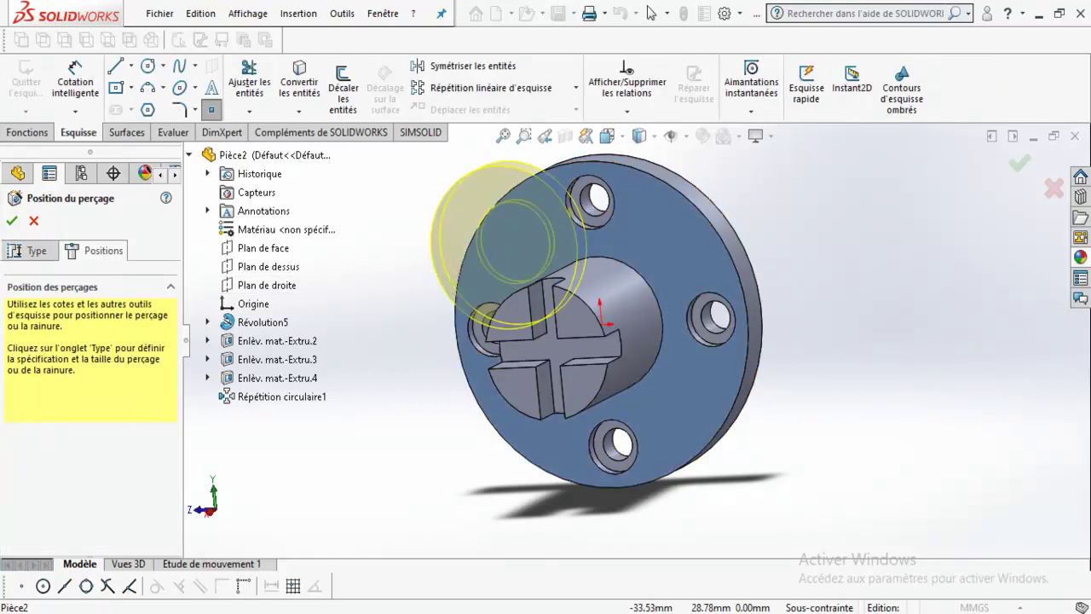
pyautogui.click(31, 250)
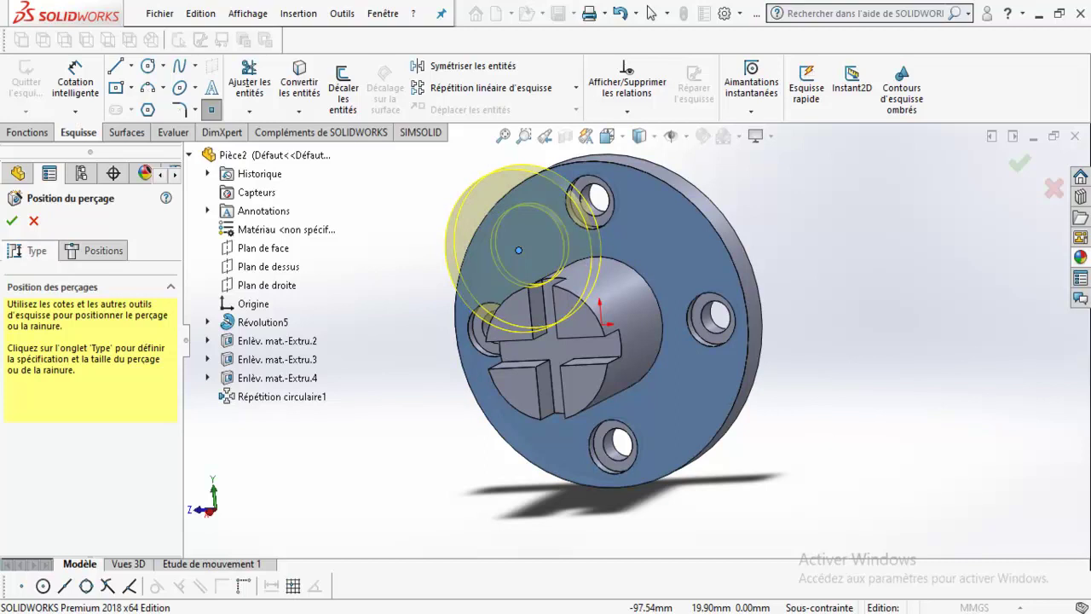
# - Enter custom sizes of 12 mm hole diameter and 20 mm counterbore diameter, checking the reference drawing
pyautogui.scroll(-5, 89, 409)
pyautogui.scroll(-5, 89, 409)
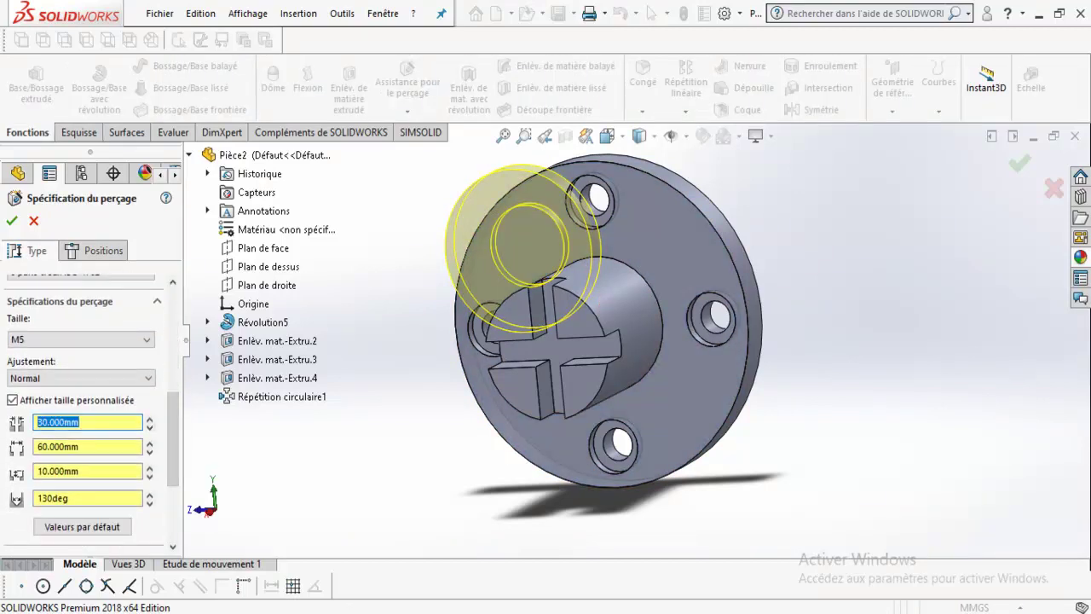
pyautogui.write('20')
pyautogui.click(79, 446)
pyautogui.click(58, 422)
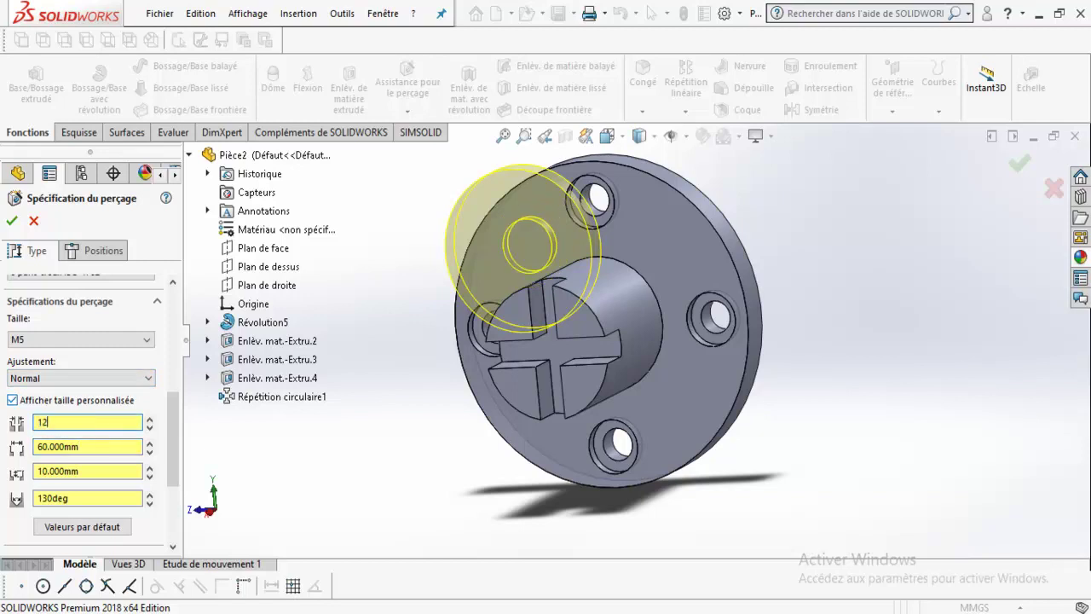
pyautogui.press('Tab')
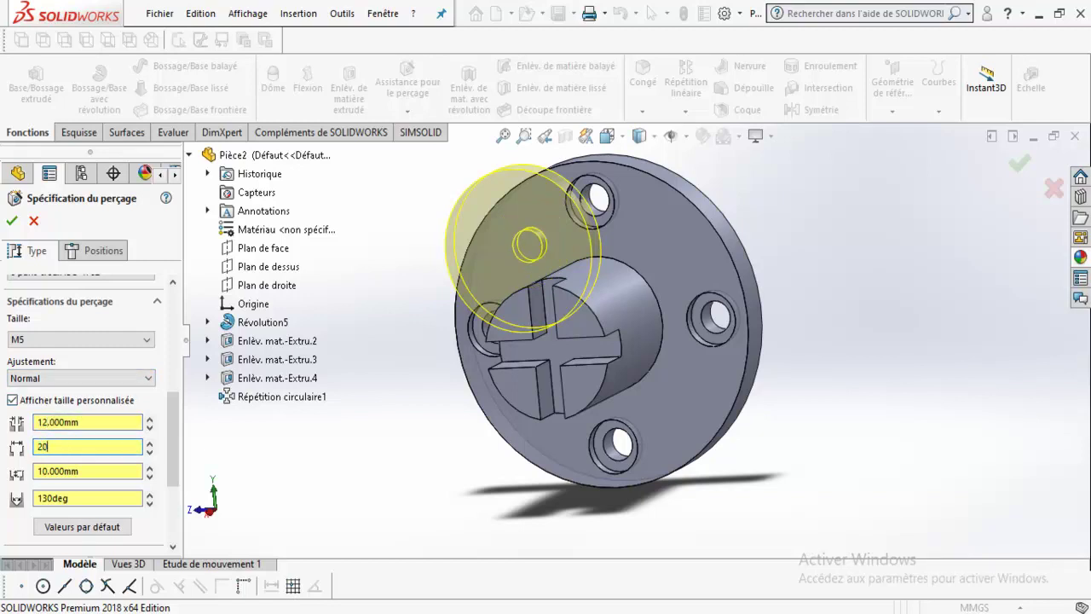
pyautogui.press('Tab')
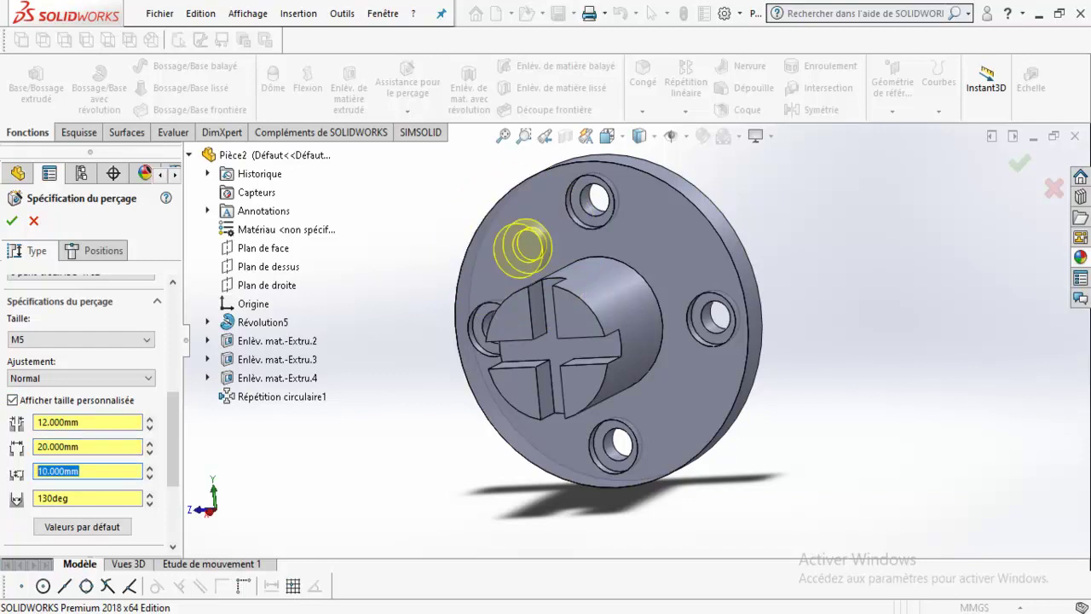
pyautogui.hotkey('alt', 'Tab')
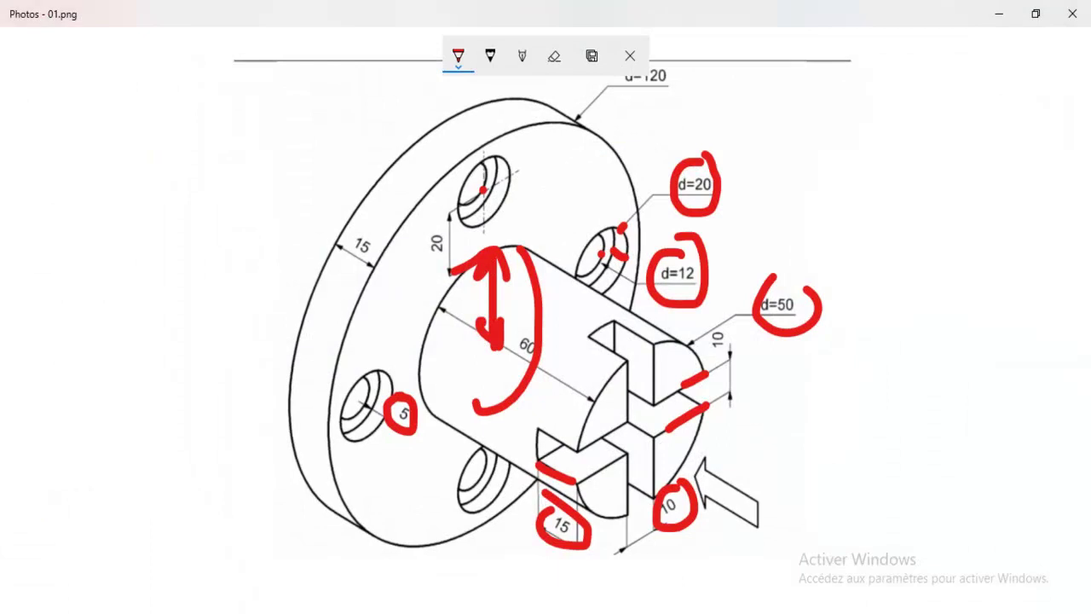
pyautogui.hotkey('alt', 'Tab')
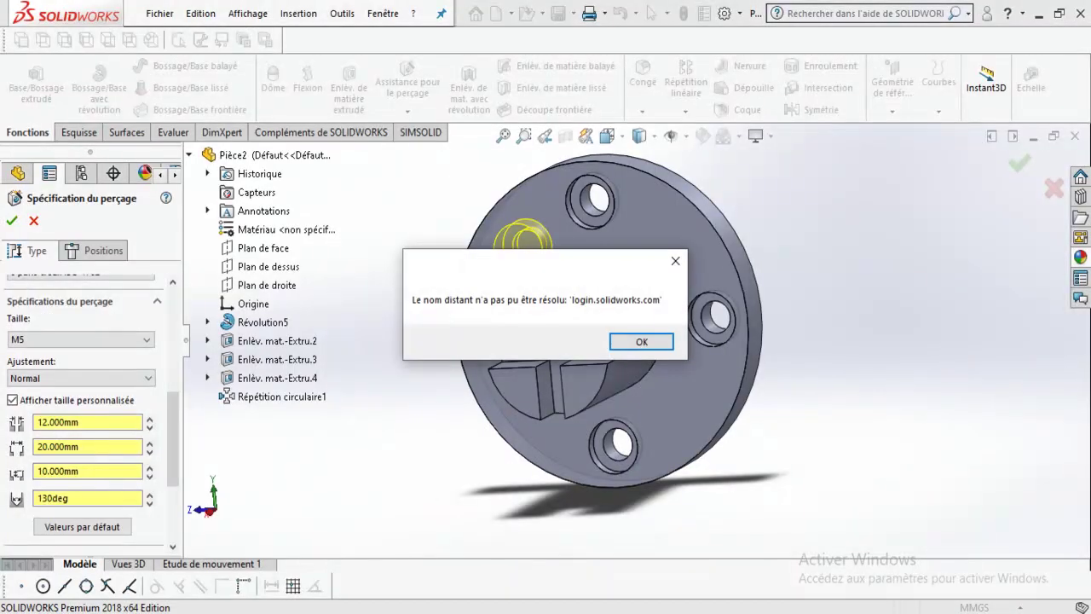
# - Dismiss the login error messages, set the counterbore depth to 5 mm, and acknowledge the select-a-face warning
pyautogui.click(675, 260)
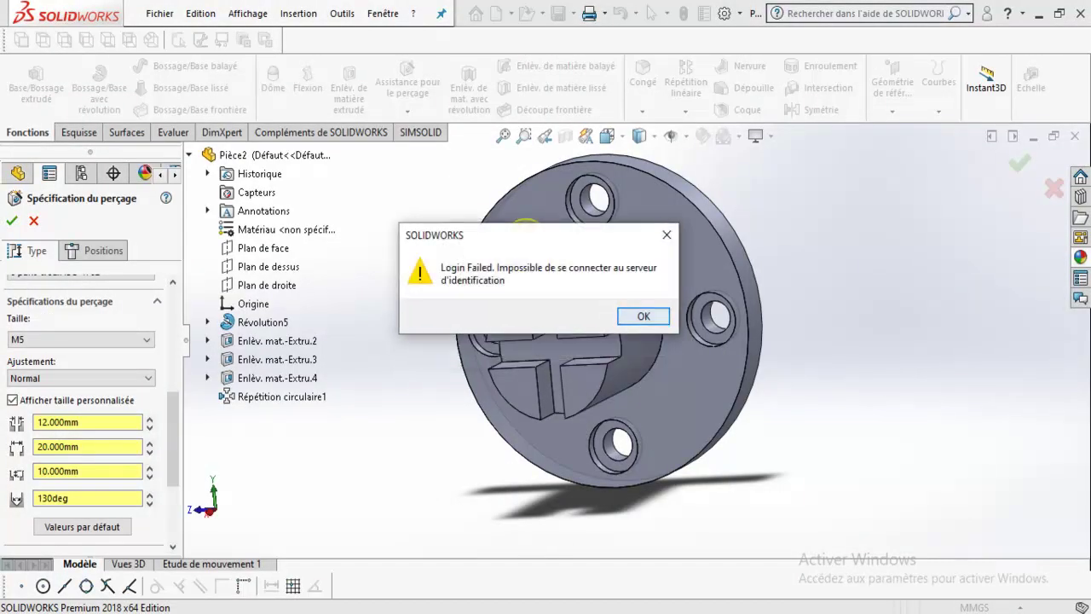
pyautogui.press('Return')
pyautogui.hotkey('shift', 'Tab')
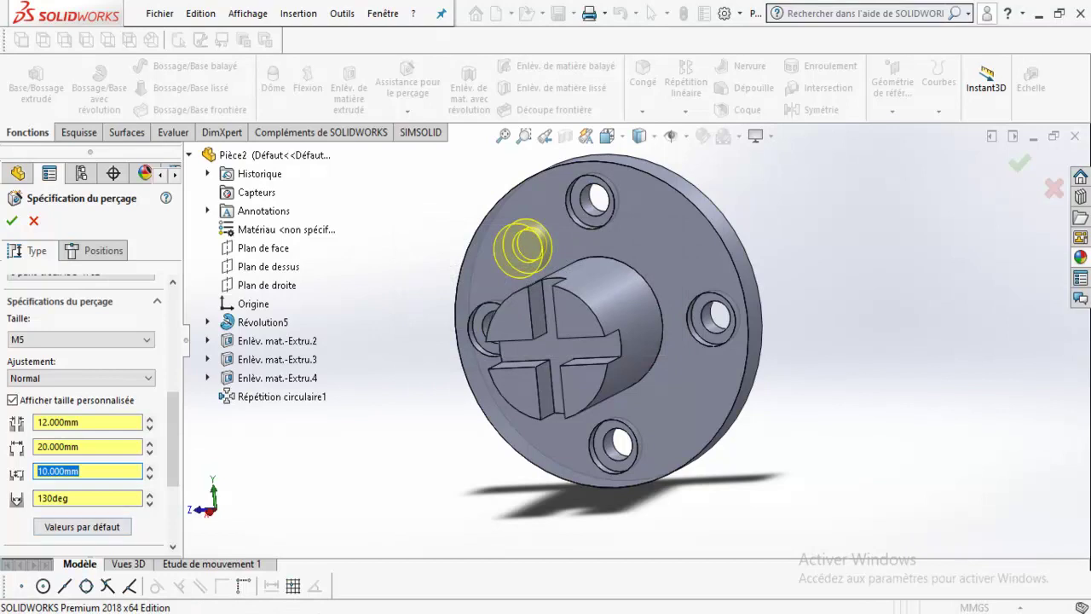
pyautogui.write('5')
pyautogui.press('Tab')
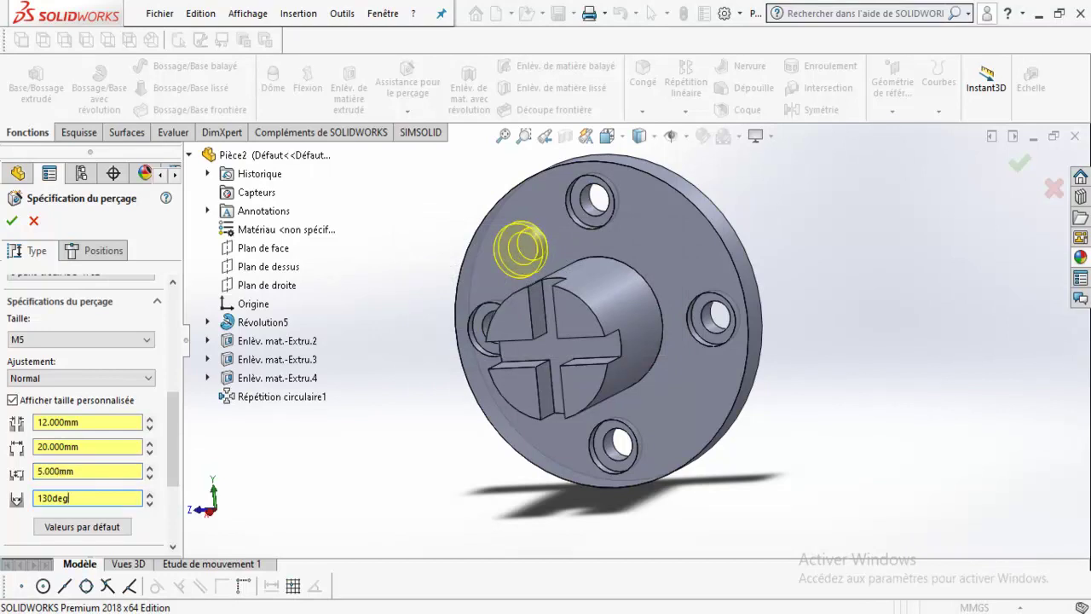
pyautogui.click(12, 221)
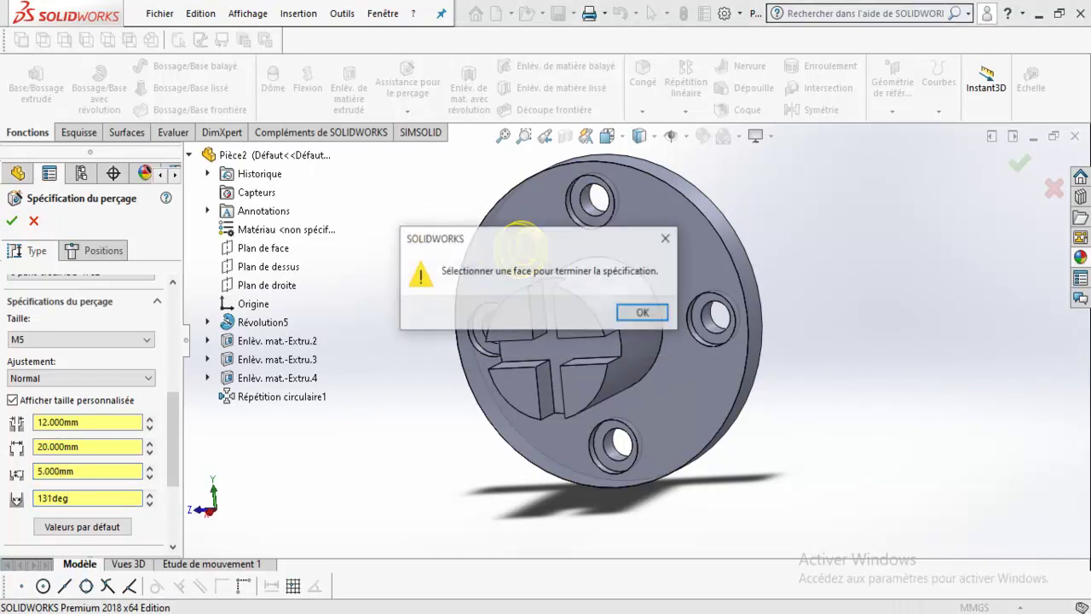
pyautogui.click(643, 313)
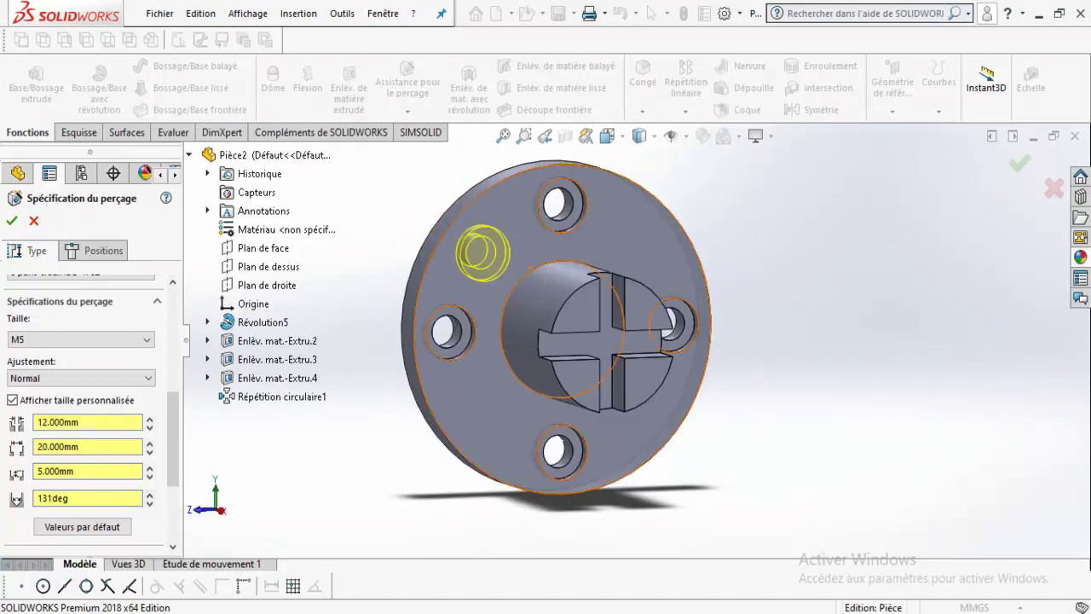
# - Place a hole point on the flange face, hit the face warning again, and cancel the Hole Wizard
pyautogui.click(96, 249)
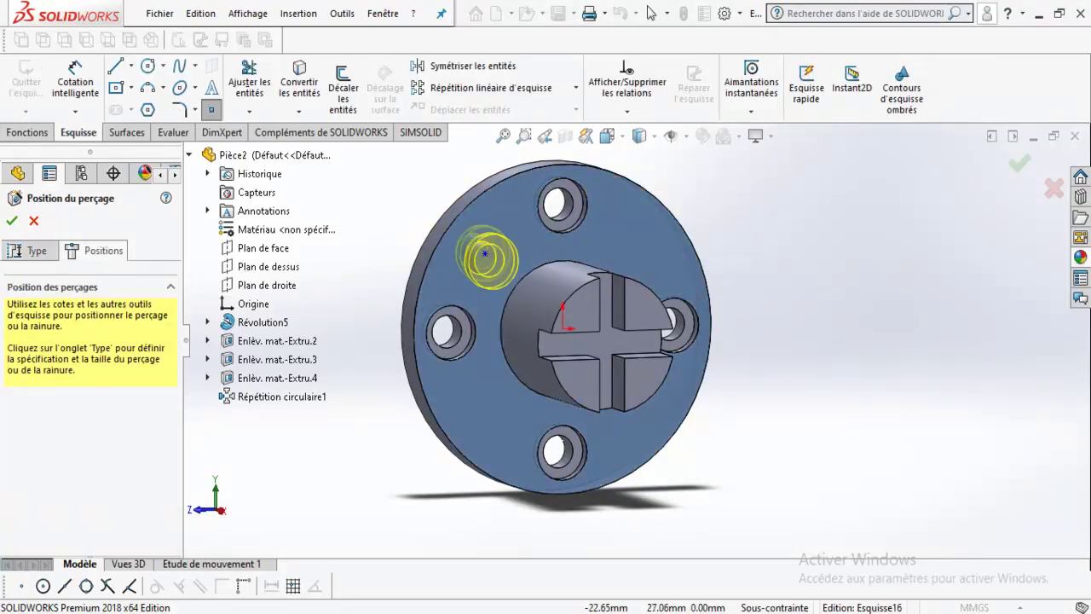
pyautogui.click(638, 227)
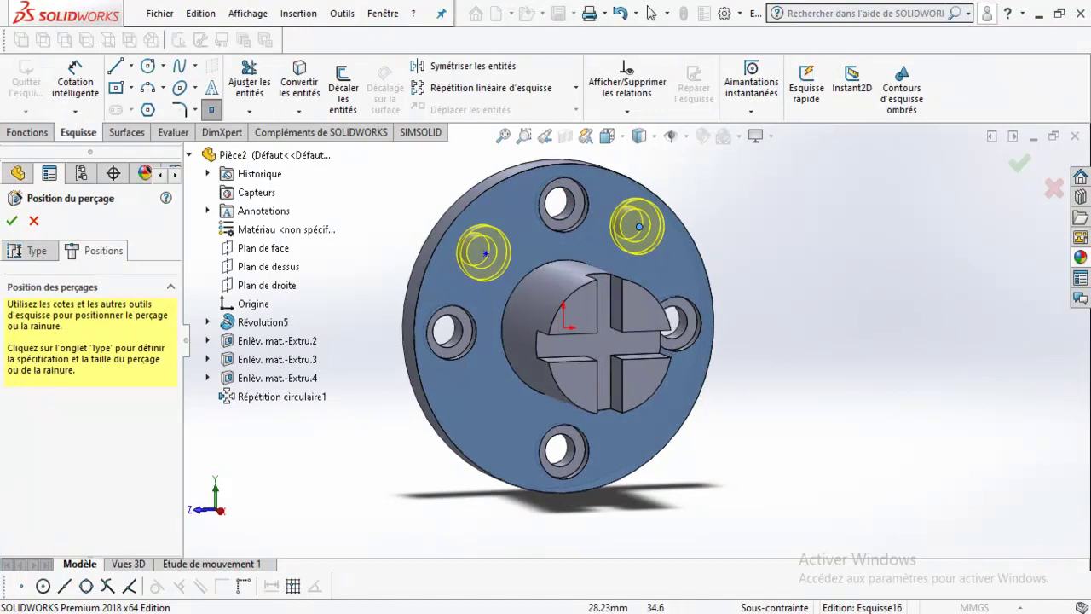
pyautogui.click(12, 220)
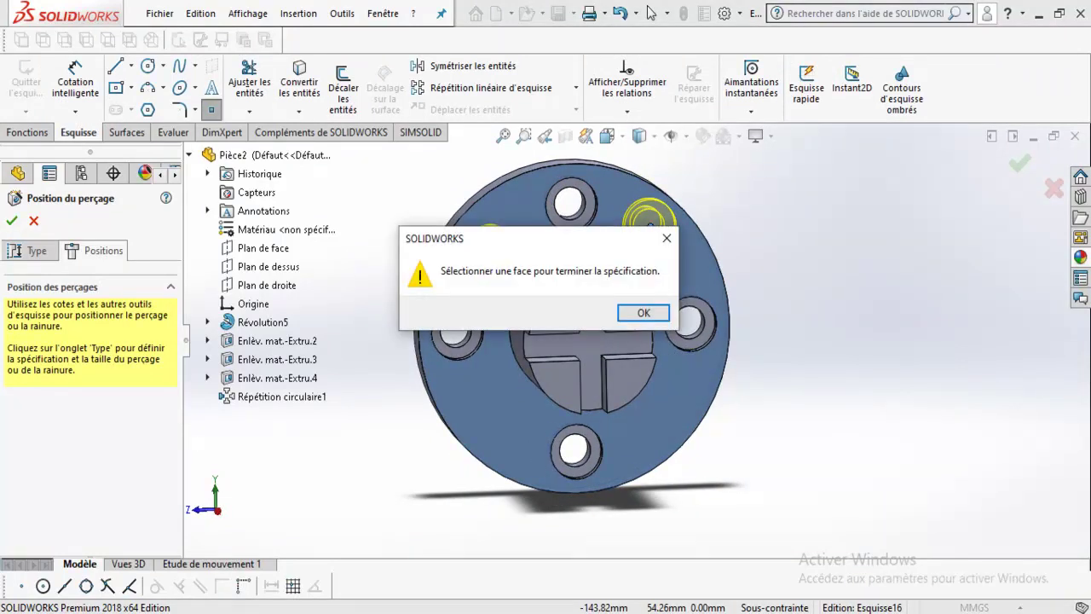
pyautogui.click(638, 312)
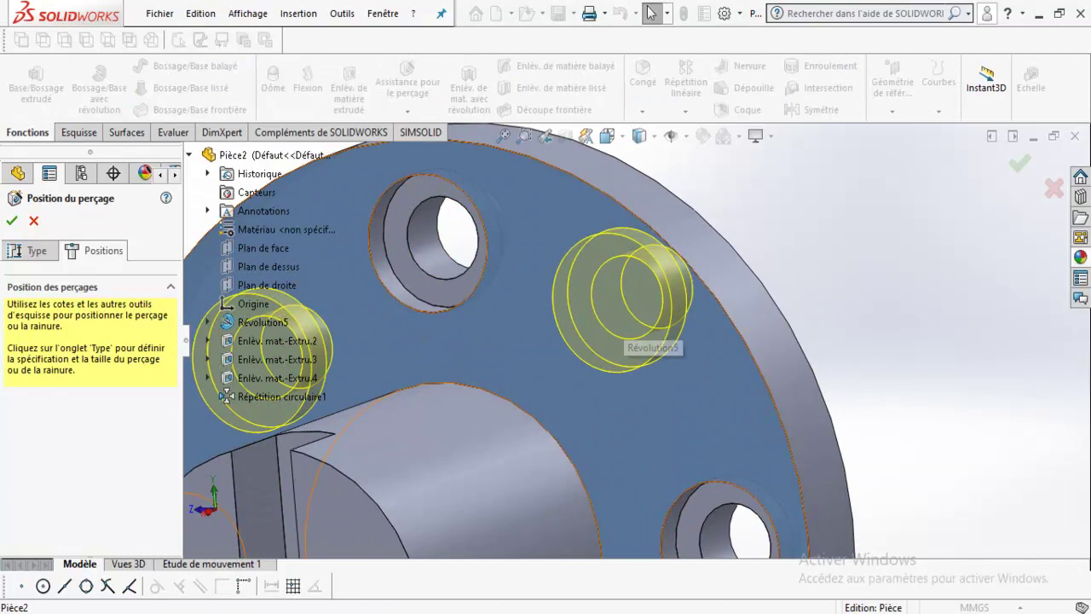
pyautogui.click(34, 220)
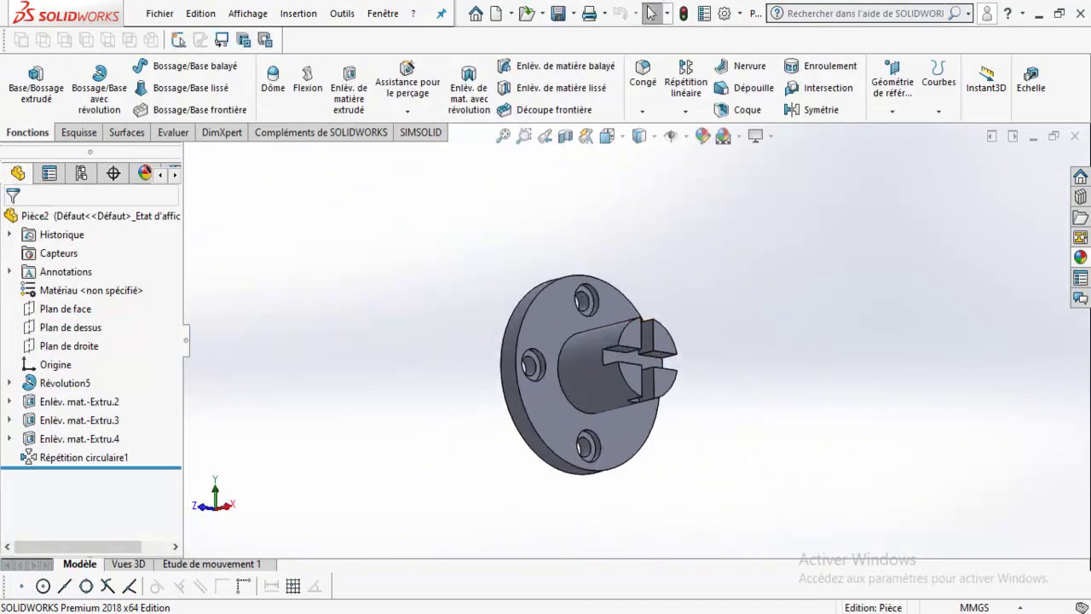
# - Through Editer le matériau, pick 3.0205 (EN-AW 1200) from DIN Alliages d'aluminium and apply it
pyautogui.hotkey('ctrl', '4')
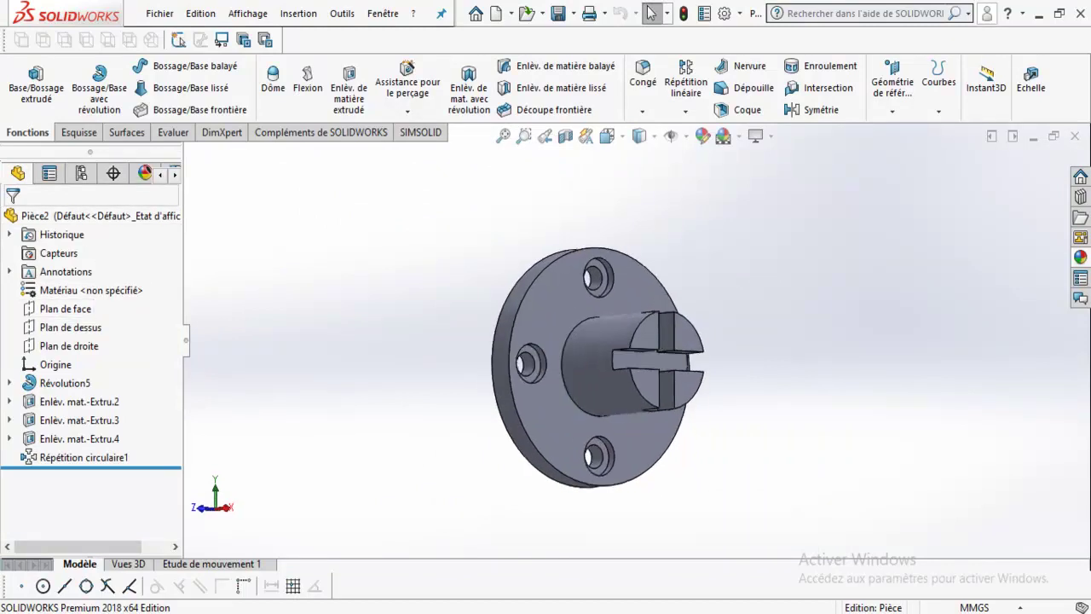
pyautogui.rightClick(90, 290)
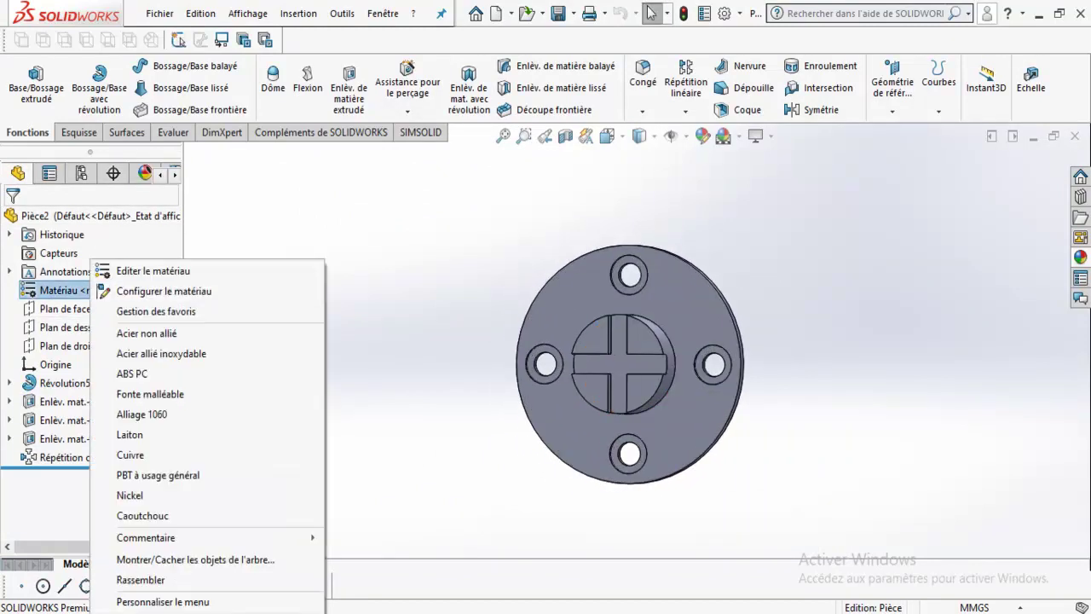
pyautogui.click(151, 270)
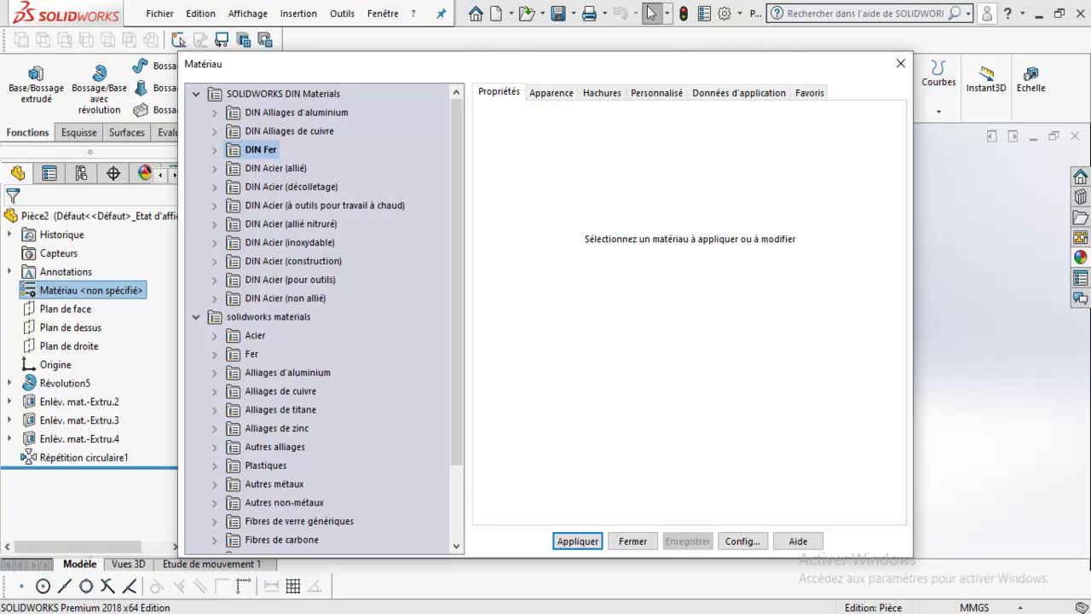
pyautogui.doubleClick(269, 316)
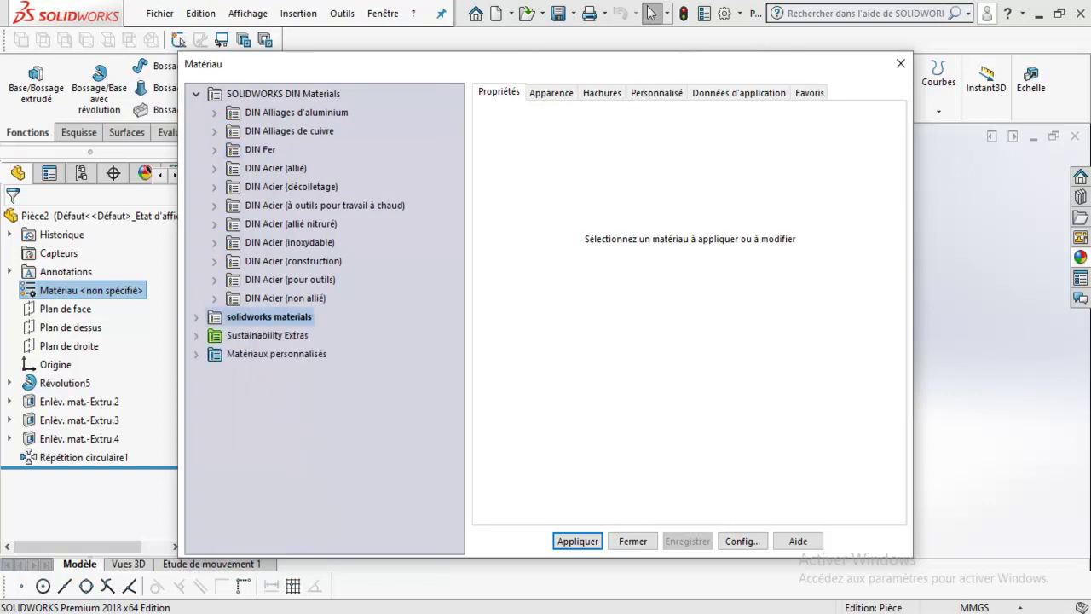
pyautogui.doubleClick(297, 112)
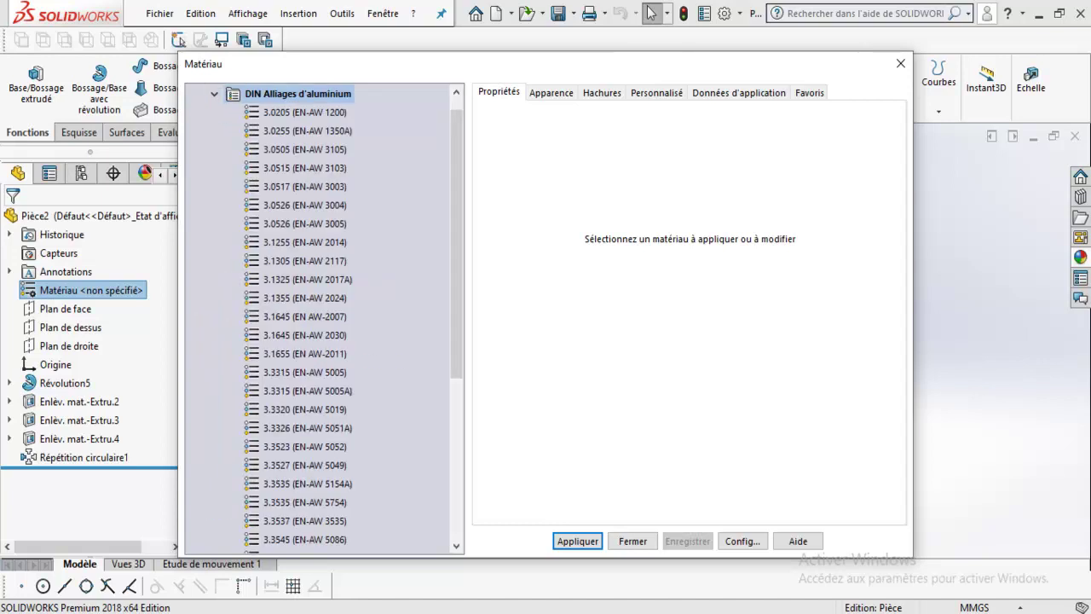
pyautogui.click(306, 111)
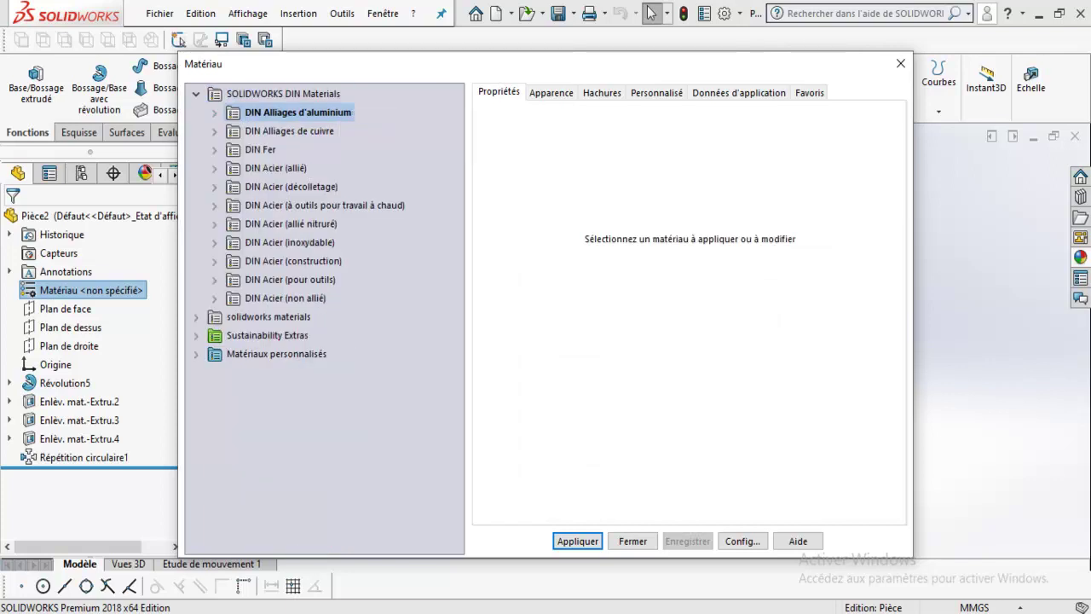
pyautogui.doubleClick(298, 111)
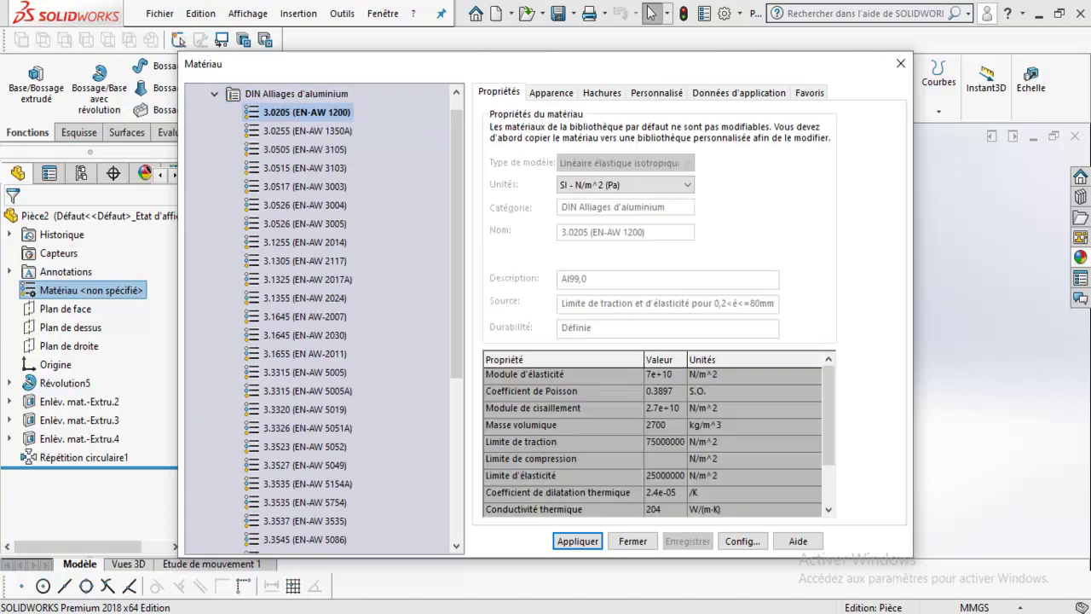
pyautogui.click(577, 540)
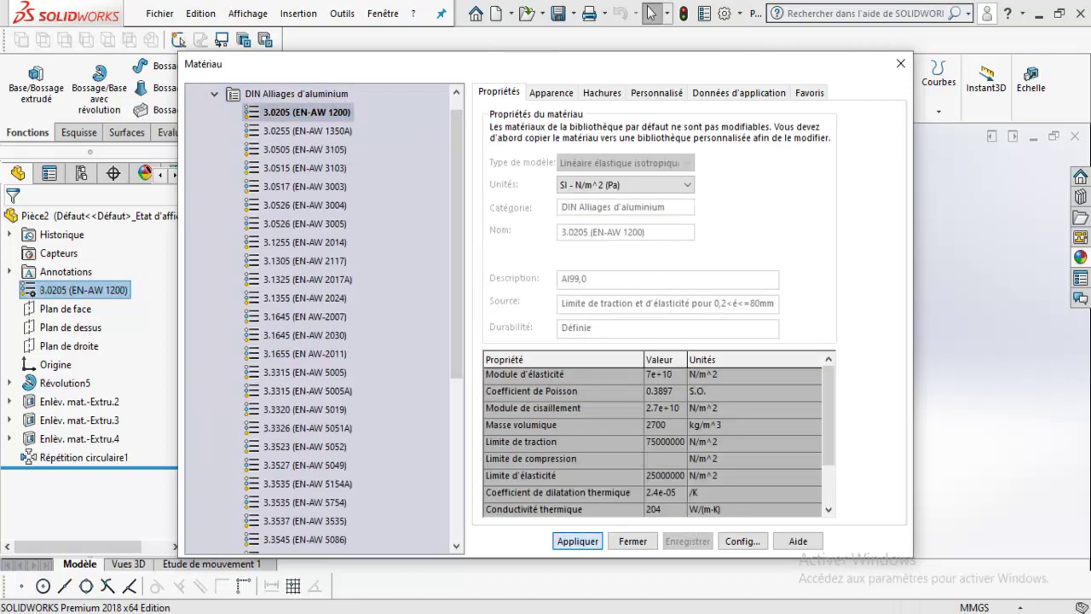
pyautogui.click(633, 541)
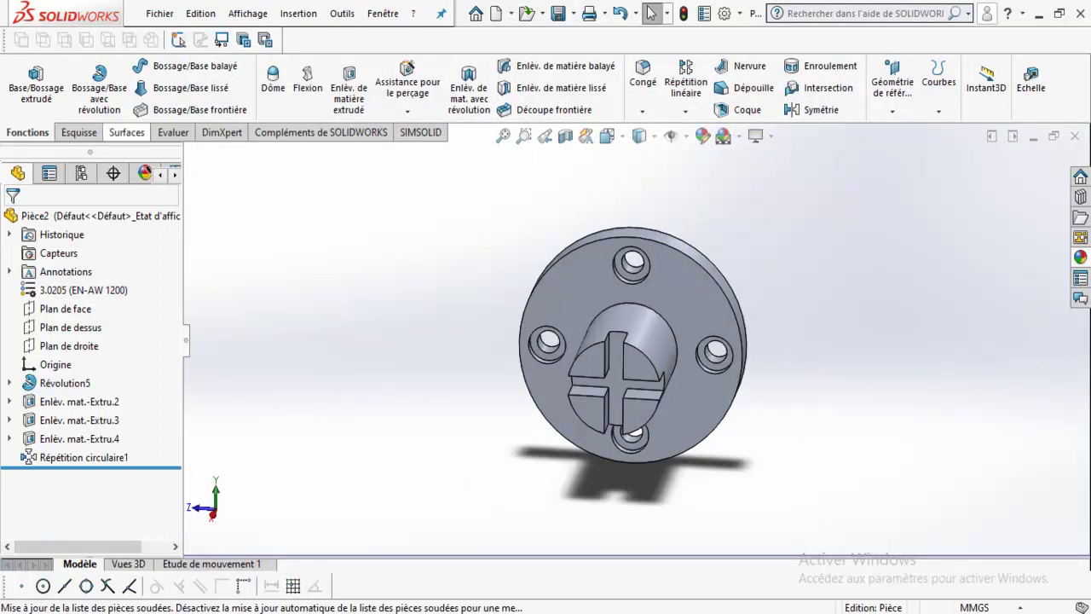
# - Run Evaluer > Propriétés de masse, read the 710.77 g mass, then close the results
pyautogui.click(173, 132)
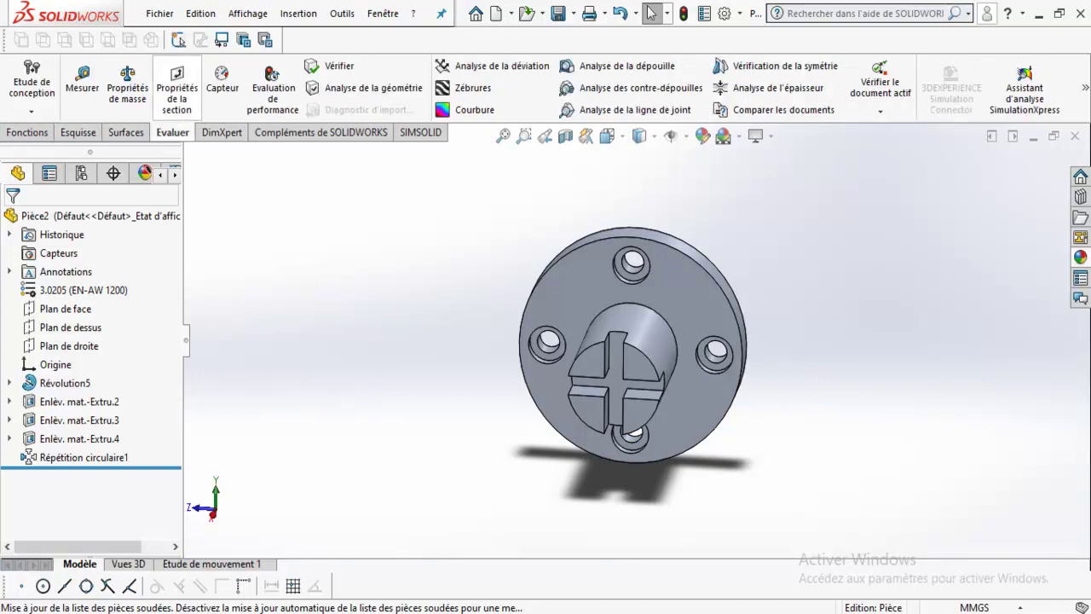
pyautogui.click(127, 85)
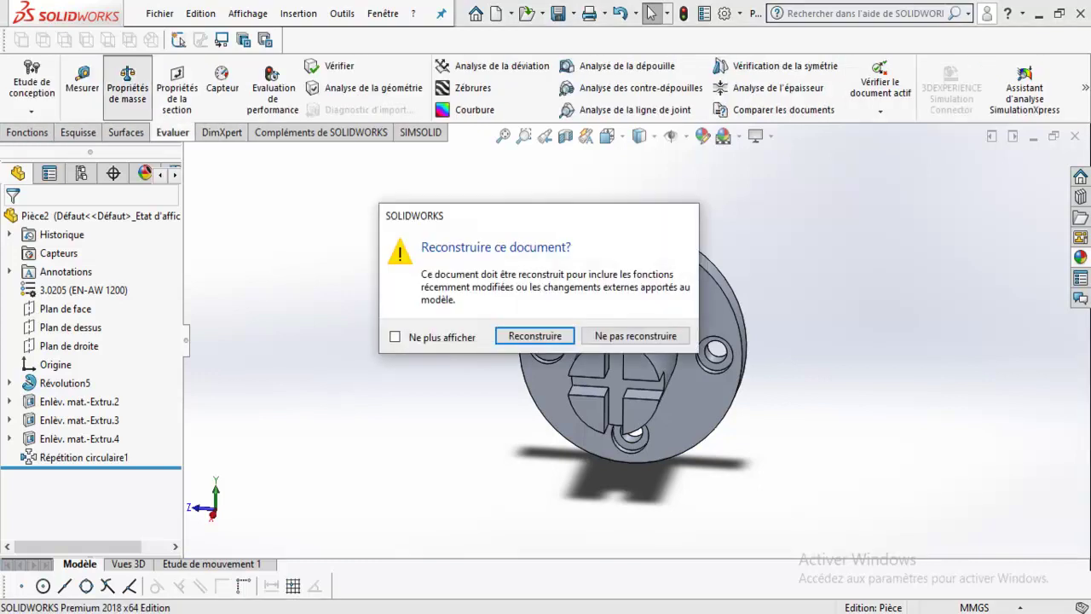
pyautogui.press('Return')
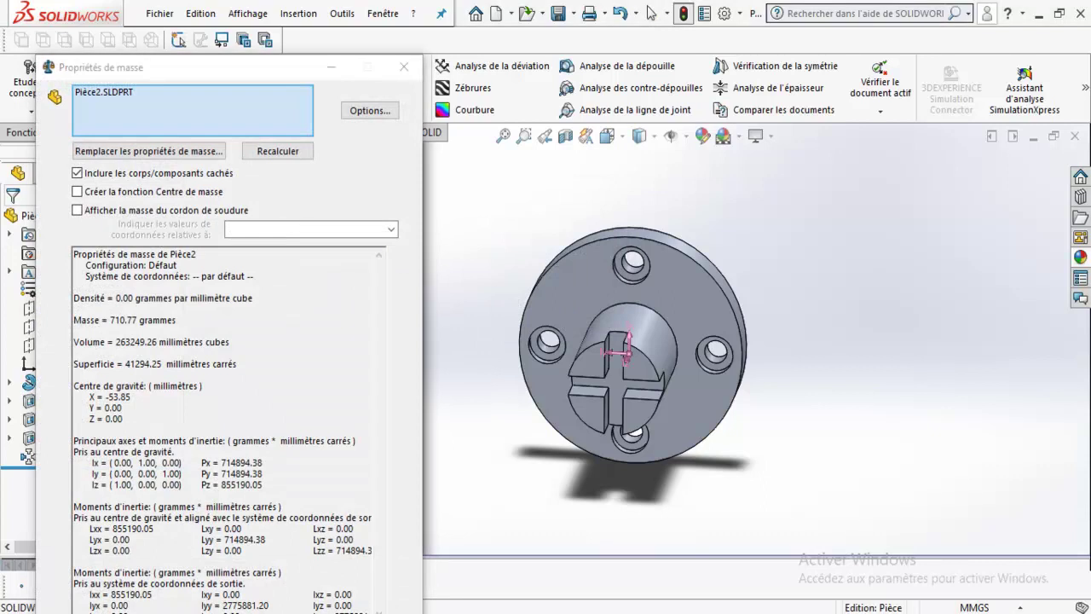
pyautogui.click(404, 66)
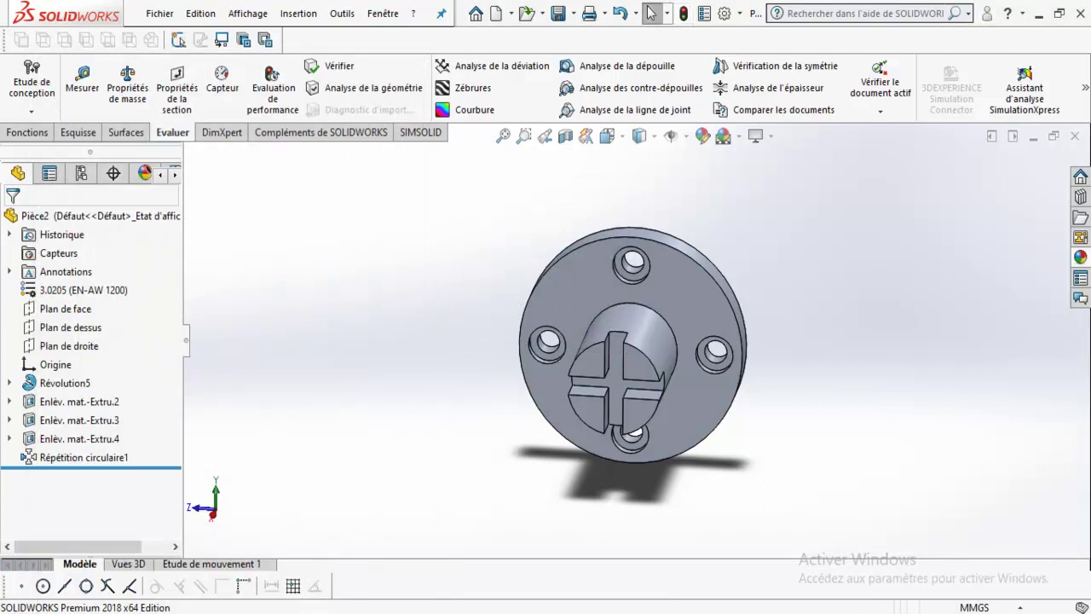
pyautogui.click(127, 83)
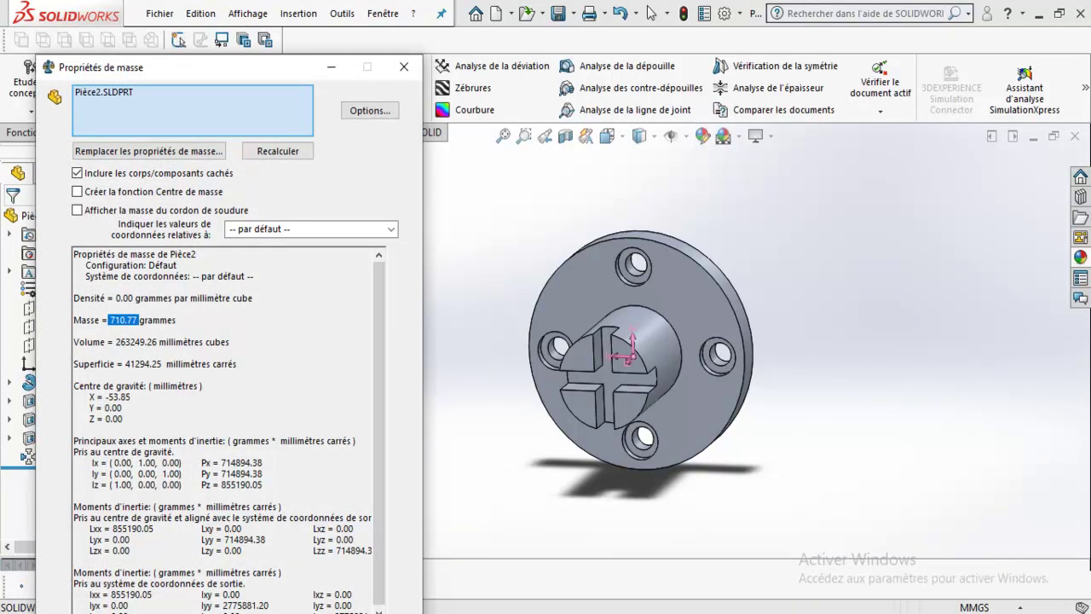
pyautogui.doubleClick(157, 319)
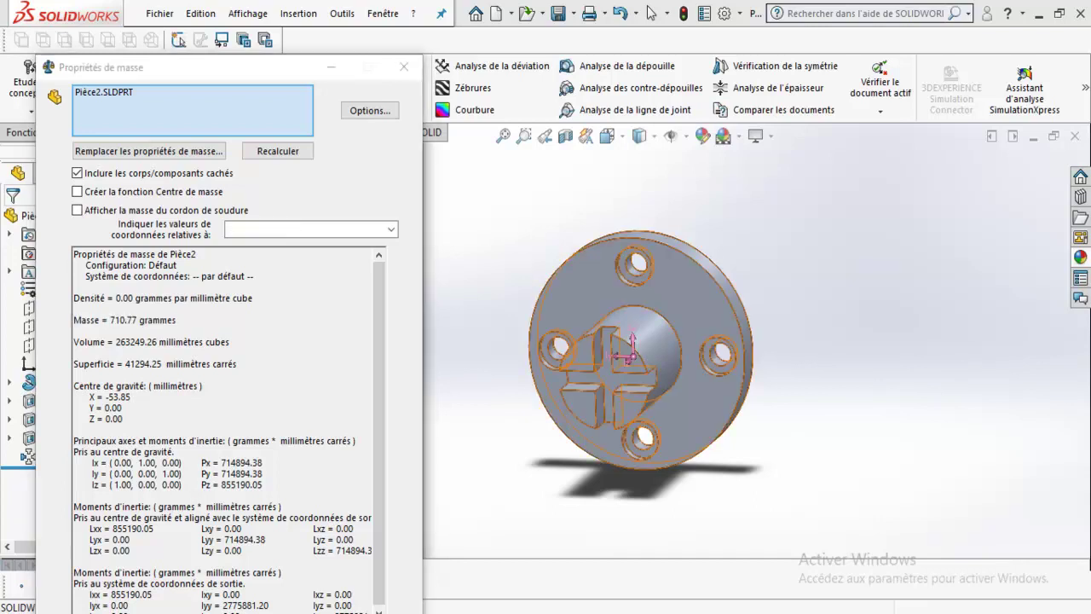
pyautogui.moveTo(681, 358); pyautogui.dragTo(597, 358, button='middle')
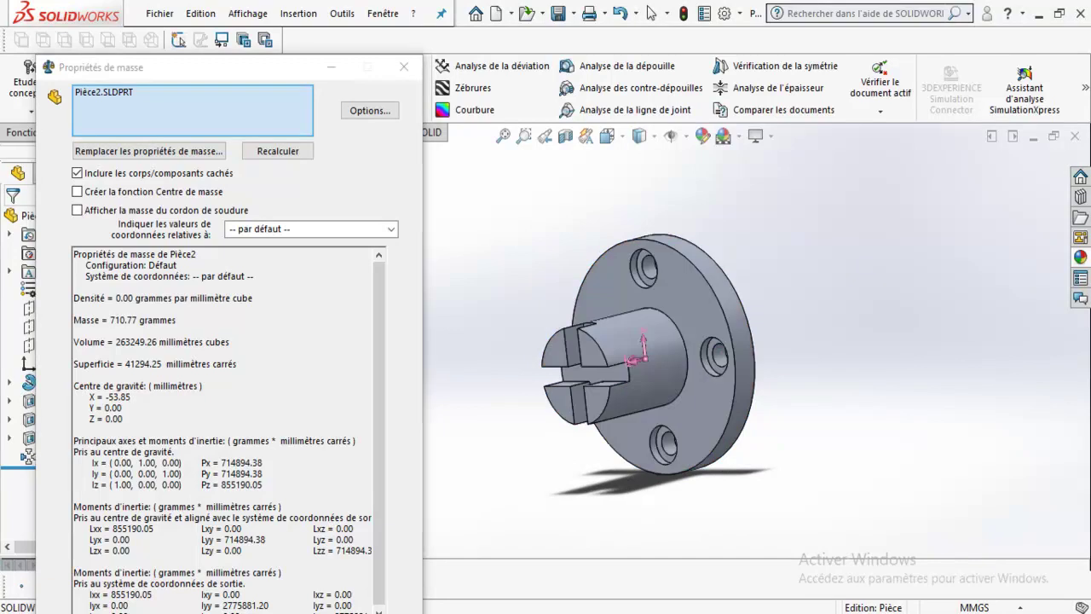
pyautogui.click(404, 67)
pyautogui.moveTo(597, 358); pyautogui.dragTo(682, 358, button='middle')
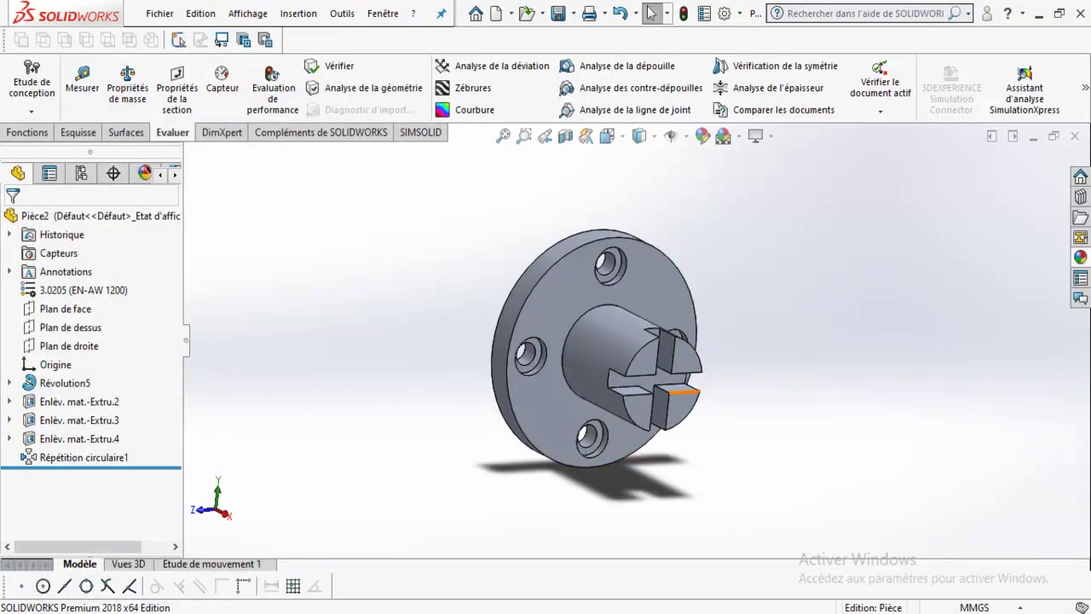
pyautogui.scroll(-2, 654, 188)
pyautogui.scroll(2, 653, 187)
pyautogui.scroll(-2, 654, 187)
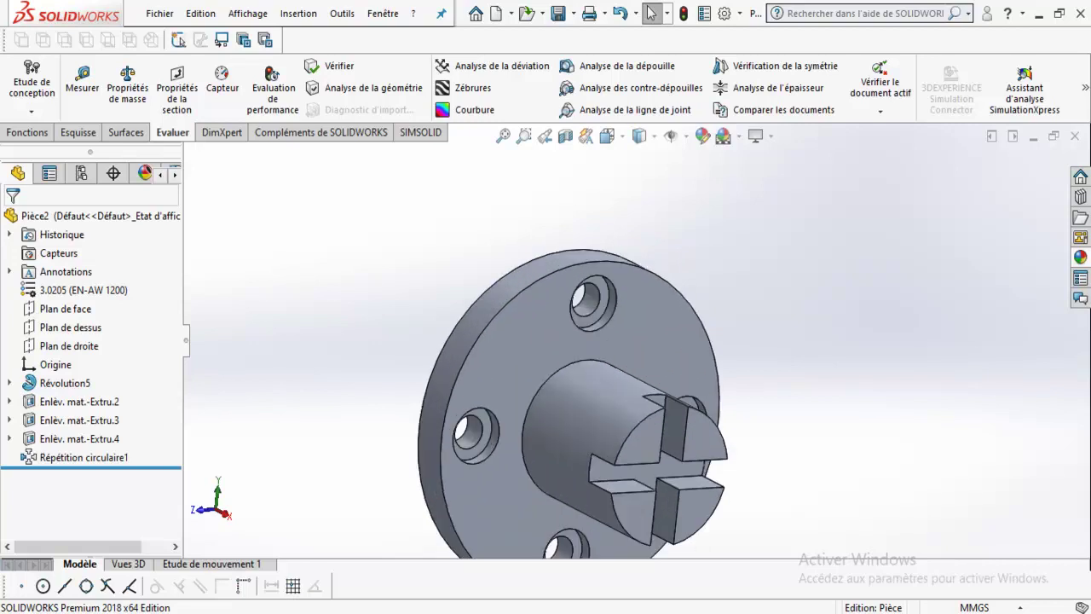
pyautogui.moveTo(614, 383); pyautogui.dragTo(529, 383, button='middle')
pyautogui.scroll(3, 618, 383)
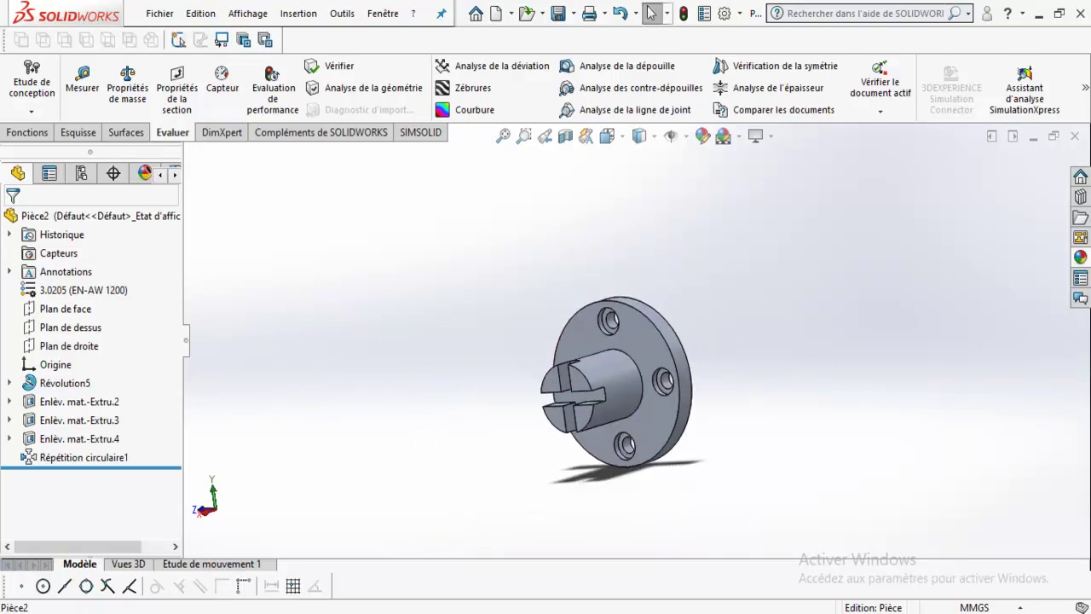
pyautogui.hotkey('ctrl', '4')
pyautogui.moveTo(590, 384)
pyautogui.mouseDown(button='middle')
pyautogui.moveTo(511, 341)
pyautogui.moveTo(579, 341)
pyautogui.mouseUp(button='middle')
pyautogui.scroll(-2, 590, 383)
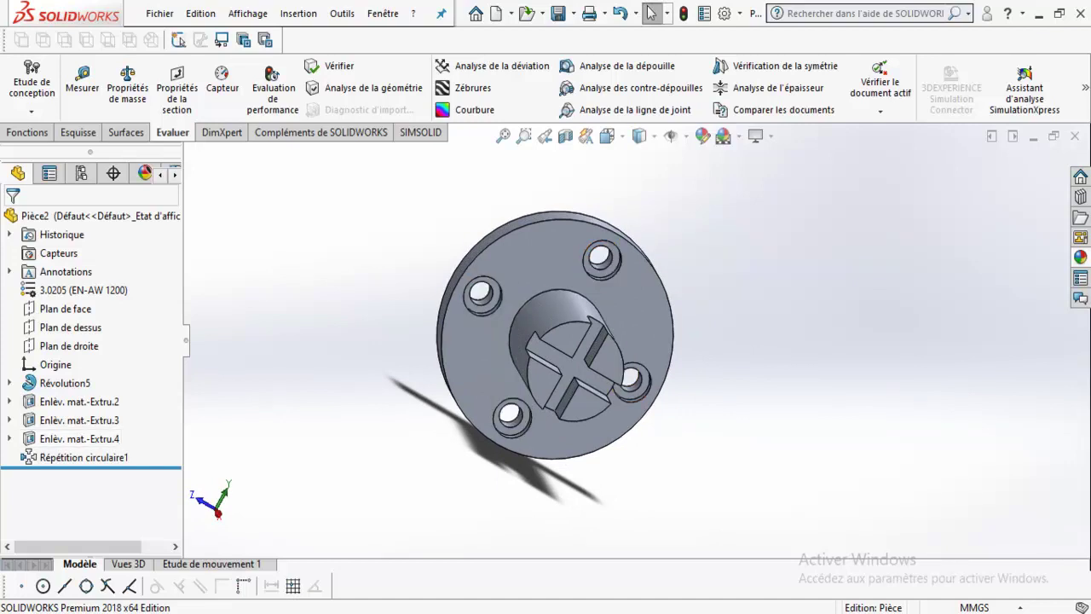
pyautogui.moveTo(580, 341); pyautogui.dragTo(503, 341, button='middle')
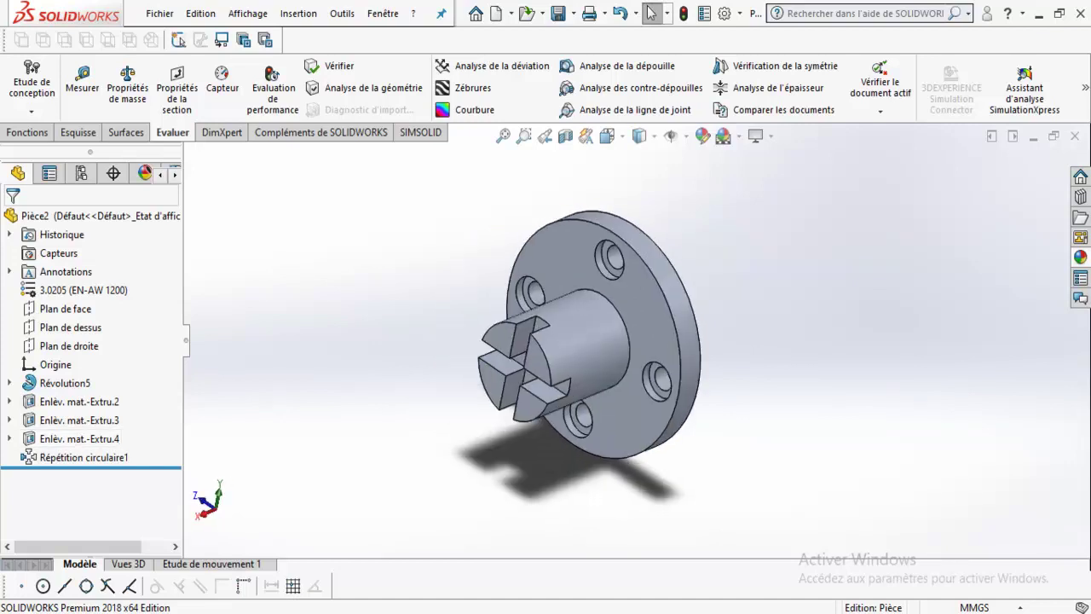
pyautogui.scroll(-3, 410, 294)
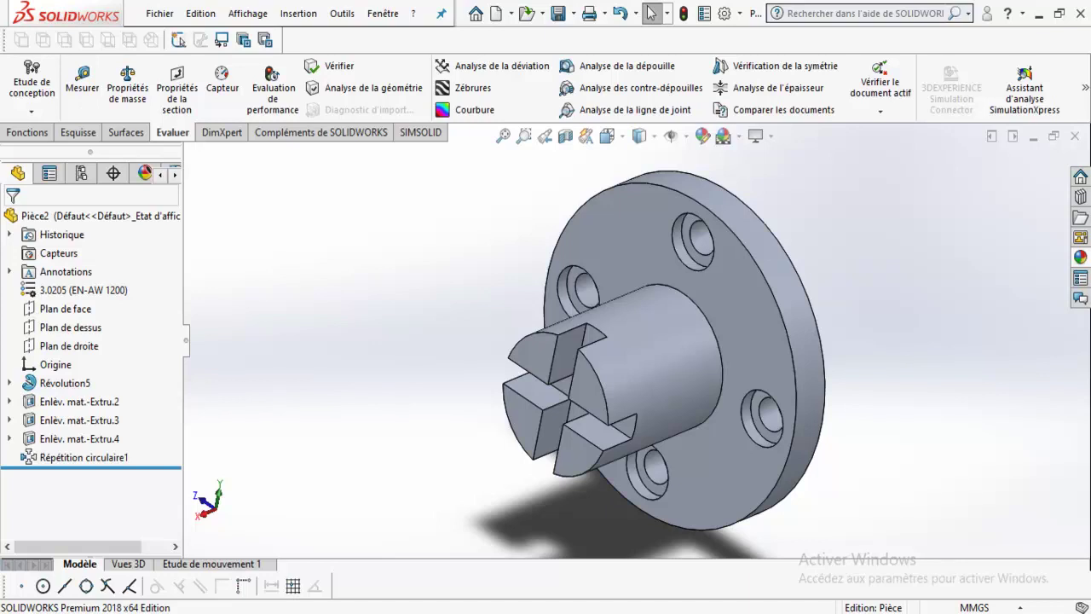
pyautogui.moveTo(596, 358); pyautogui.dragTo(524, 353, button='middle')
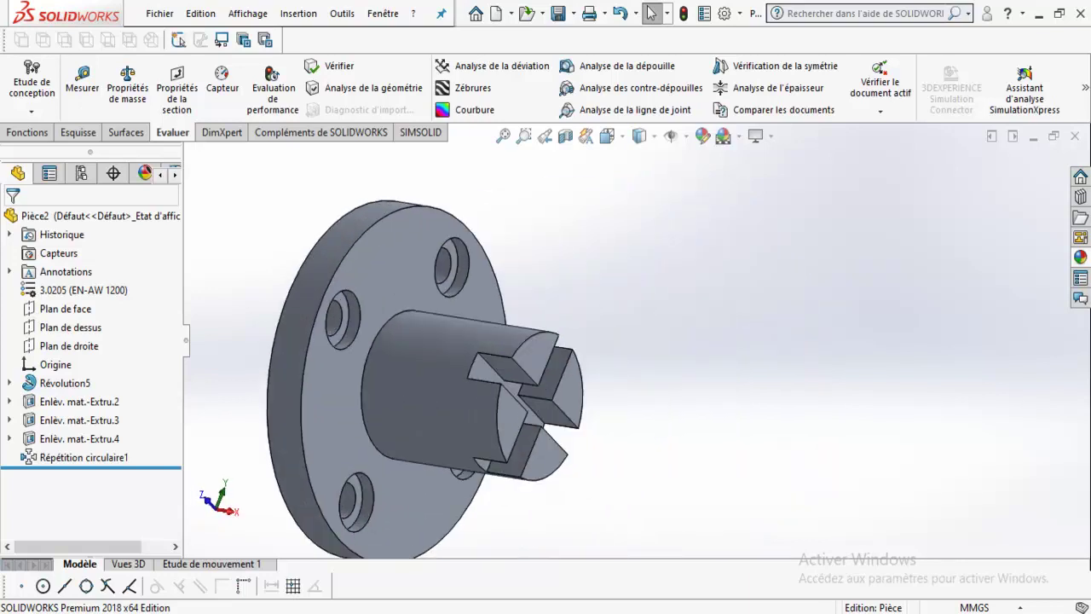
pyautogui.scroll(3, 512, 354)
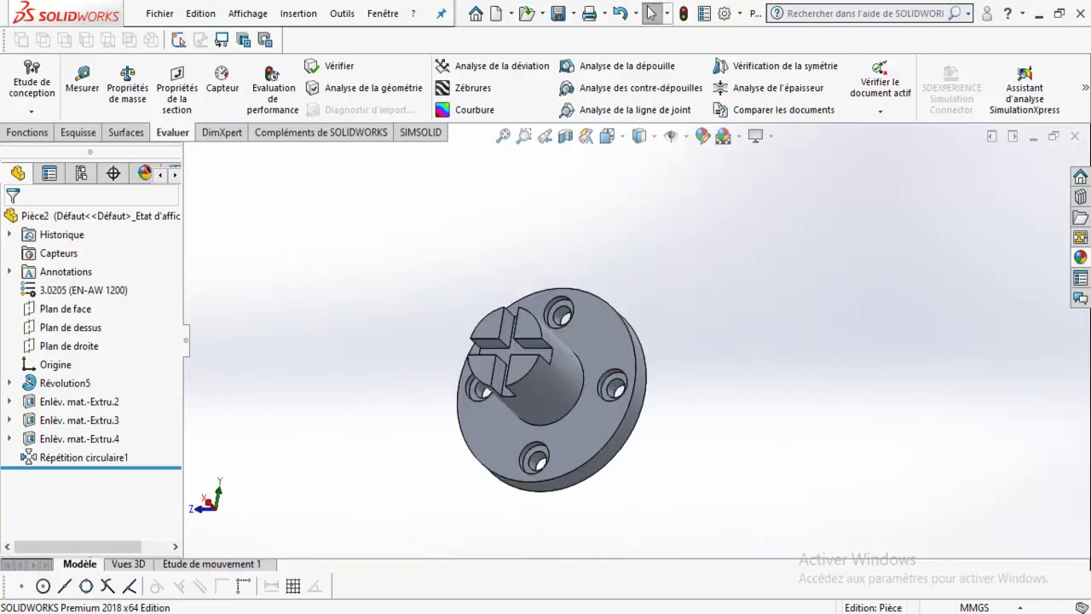
pyautogui.moveTo(511, 354); pyautogui.dragTo(537, 367, button='middle')
pyautogui.scroll(-2, 537, 366)
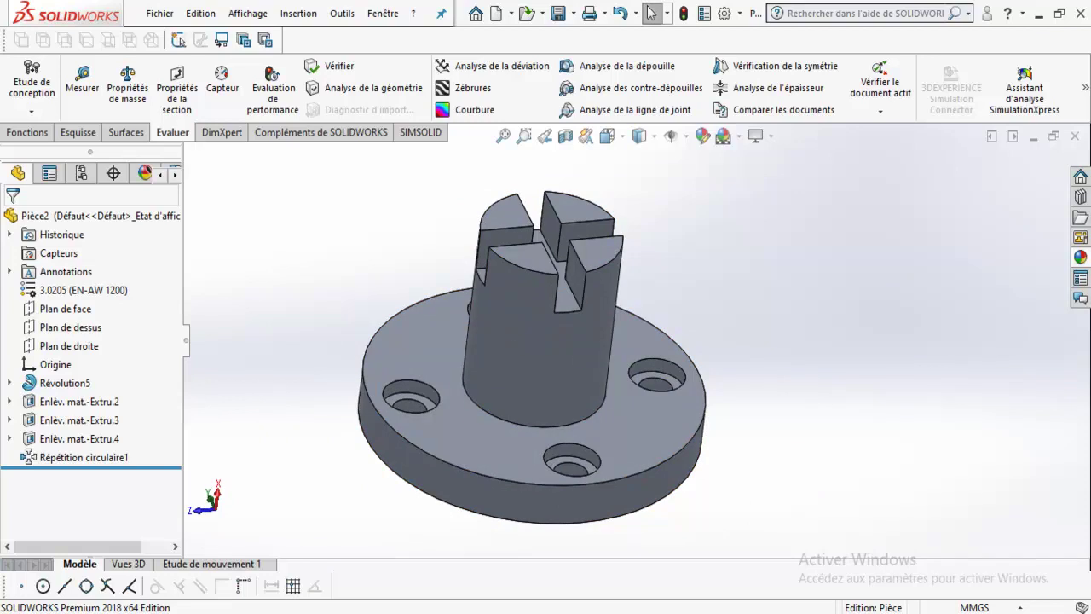
# - Try scenes from the Appliquer une scène flyout, applying Blanc uni and then Spot doux
pyautogui.click(723, 137)
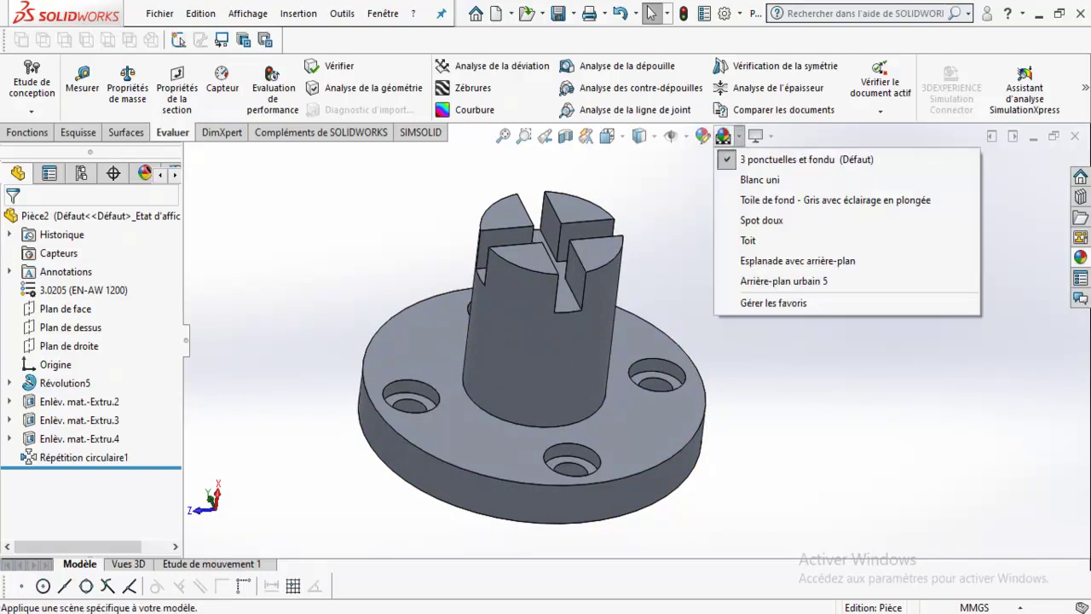
pyautogui.click(758, 180)
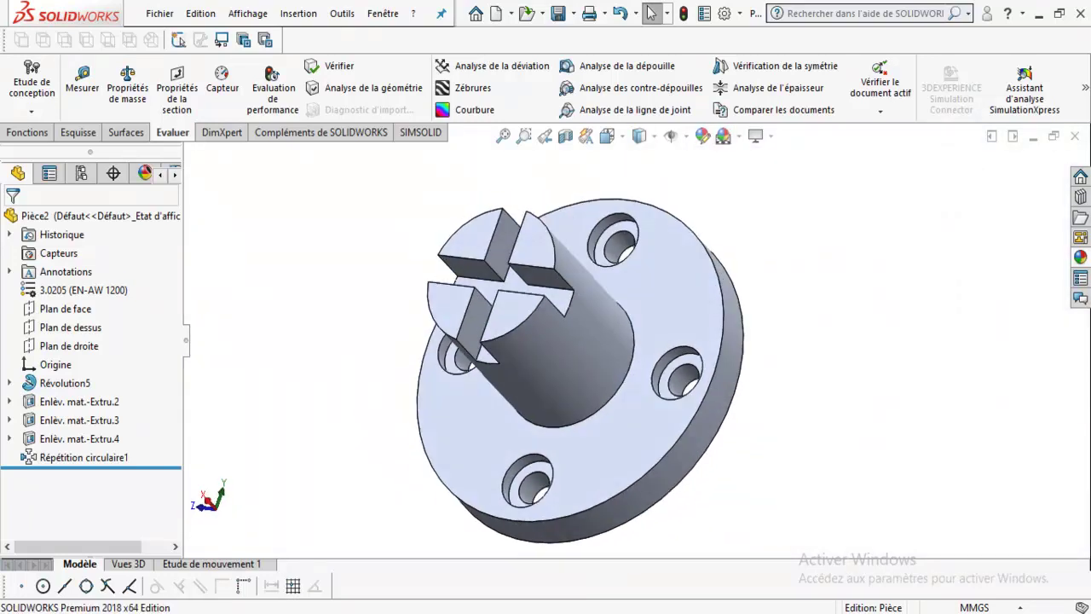
pyautogui.click(723, 136)
pyautogui.click(755, 136)
pyautogui.click(722, 136)
pyautogui.click(761, 220)
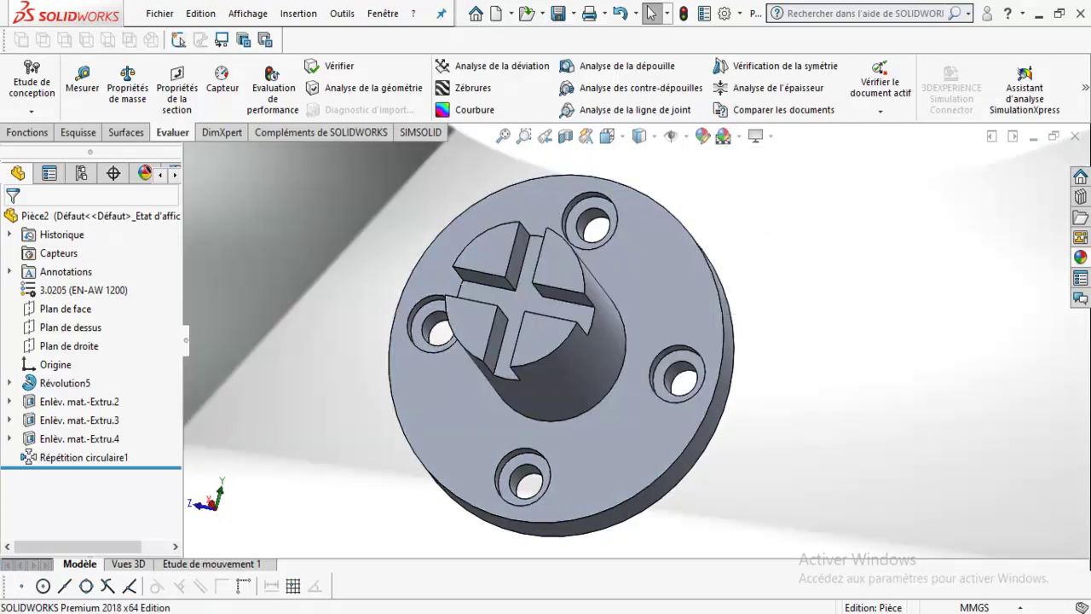
pyautogui.scroll(-5, 631, 341)
pyautogui.scroll(-3, 631, 340)
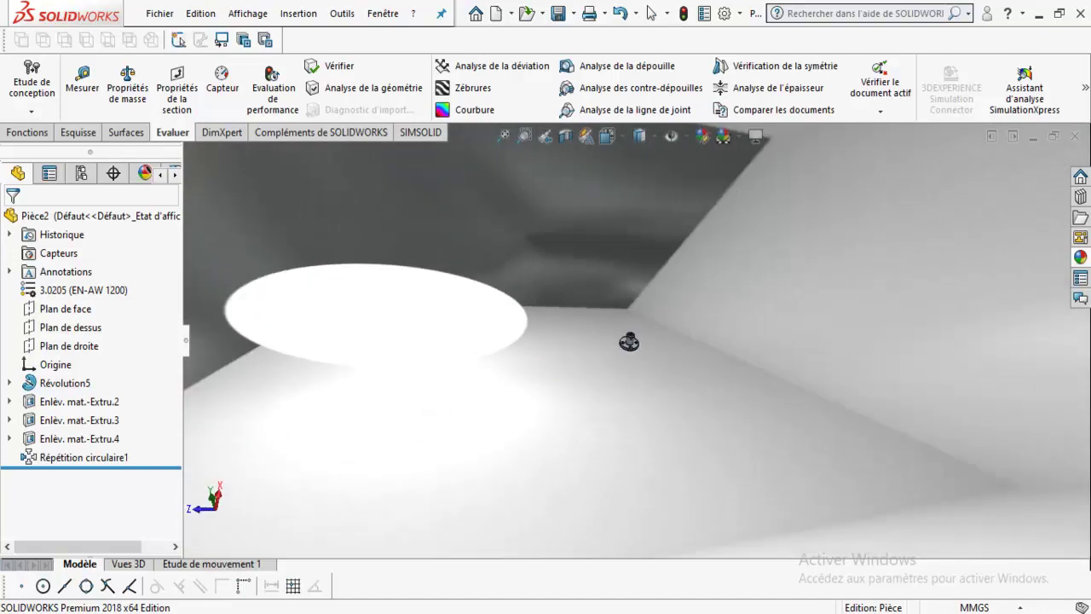
pyautogui.scroll(2, 597, 332)
pyautogui.scroll(2, 597, 333)
pyautogui.scroll(2, 579, 324)
pyautogui.scroll(1, 595, 276)
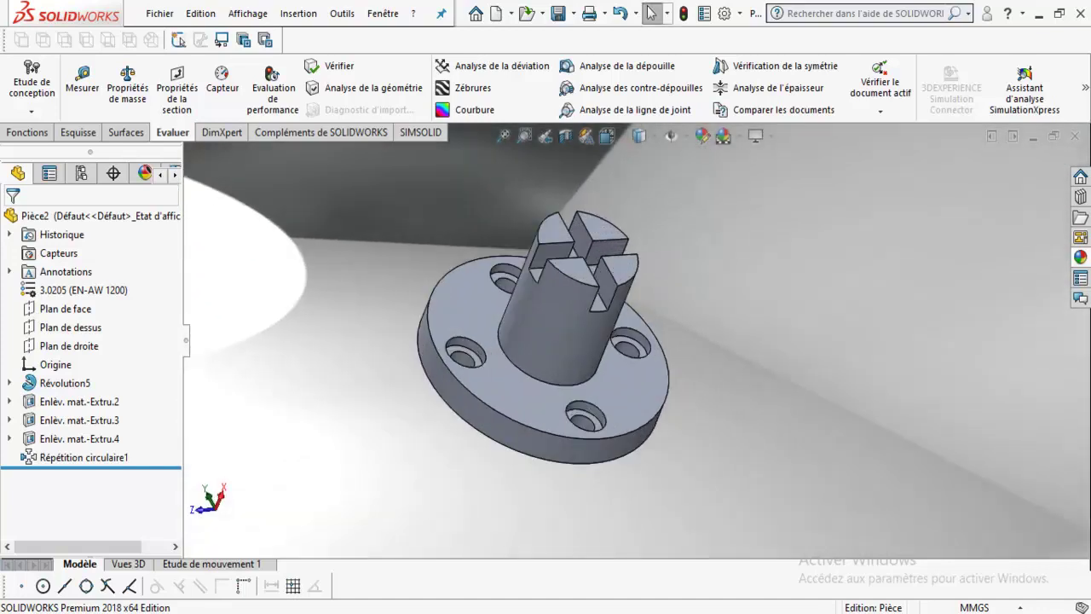
# - Try a gradient-background scene, then settle on the plain white Blanc uni scene
pyautogui.click(755, 136)
pyautogui.click(723, 137)
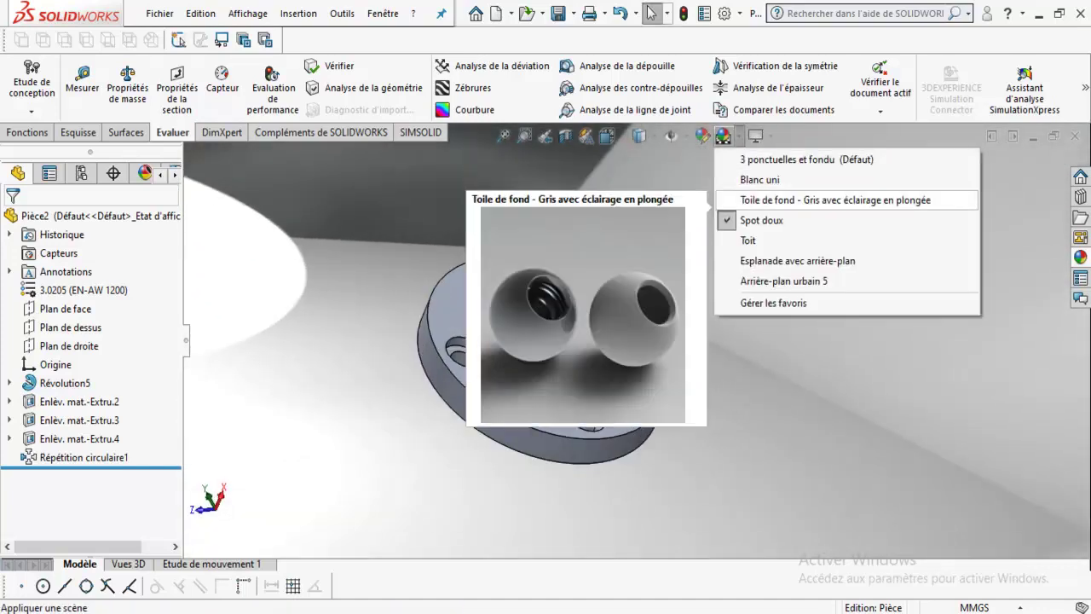
pyautogui.click(750, 234)
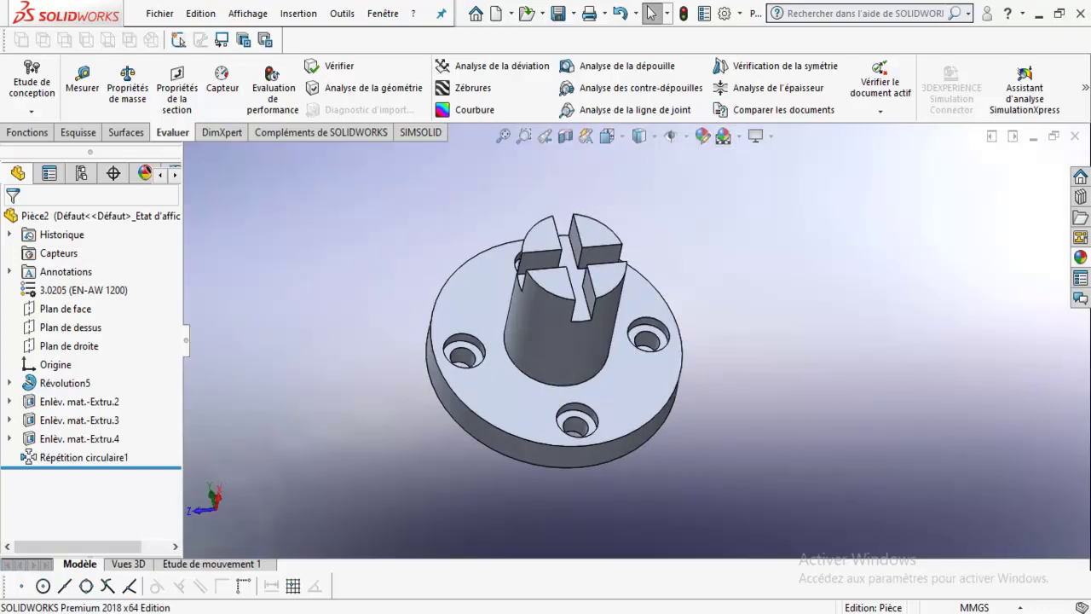
pyautogui.click(722, 136)
pyautogui.click(745, 174)
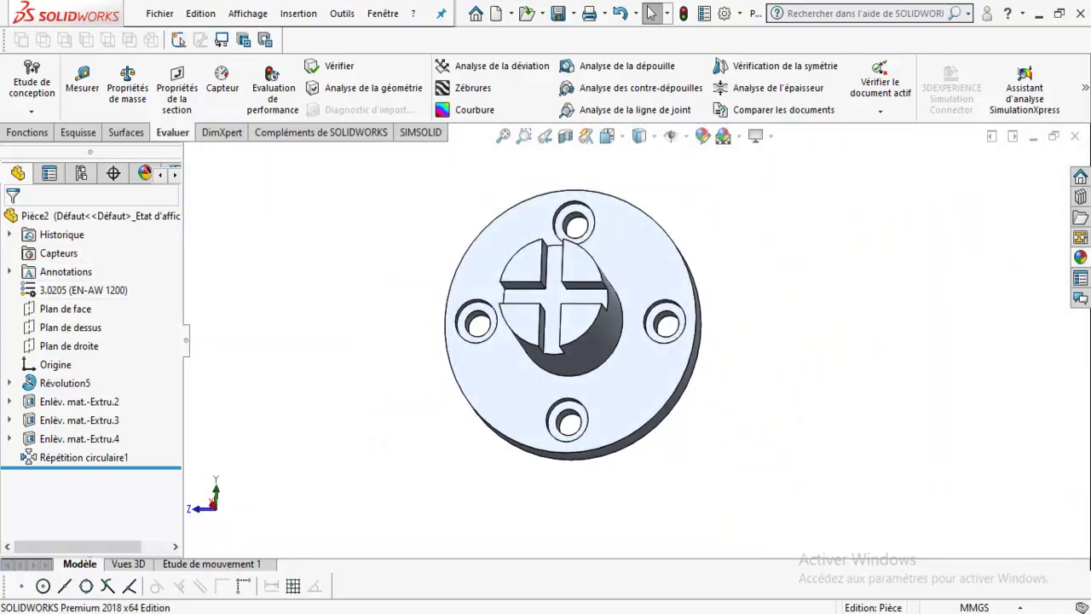
# - Apply the 'bois de rose poli 2d' rosewood appearance from Organique > Bois to the whole flange
pyautogui.click(1080, 256)
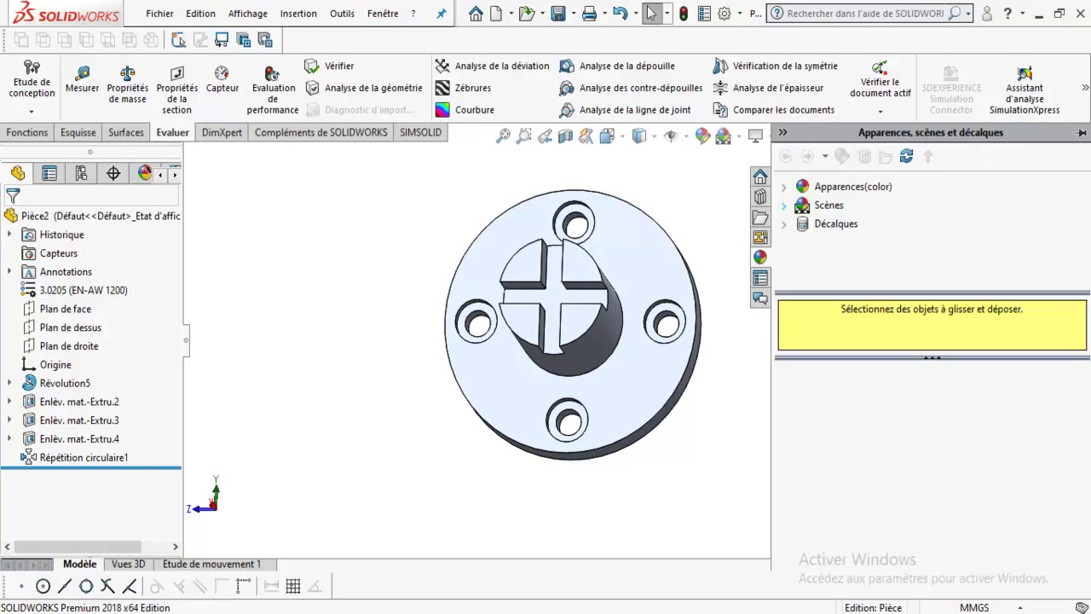
pyautogui.click(853, 186)
pyautogui.scroll(-3, 853, 230)
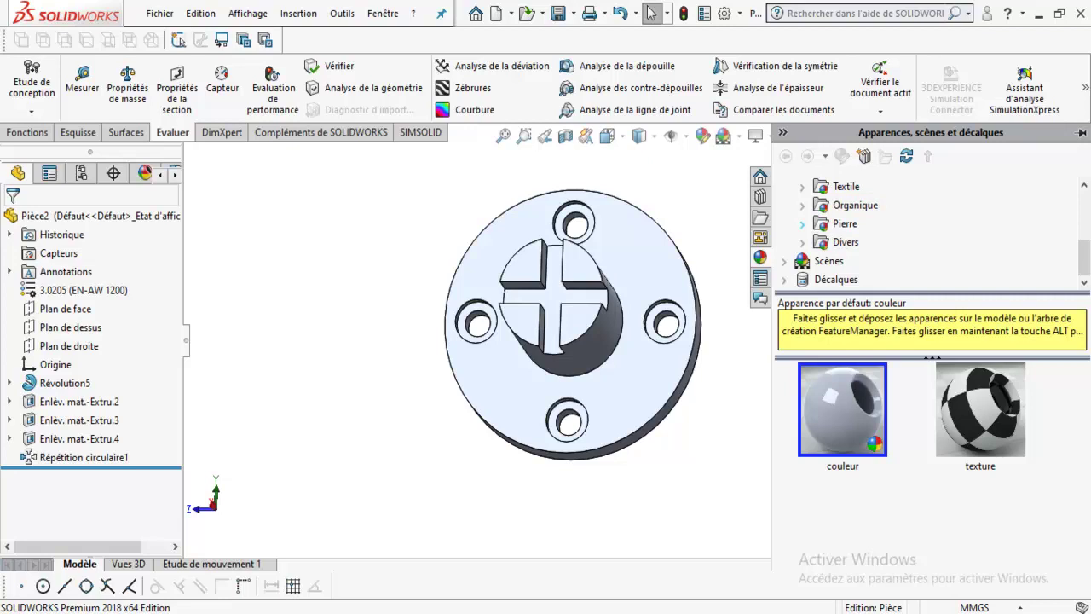
pyautogui.click(801, 224)
pyautogui.click(801, 186)
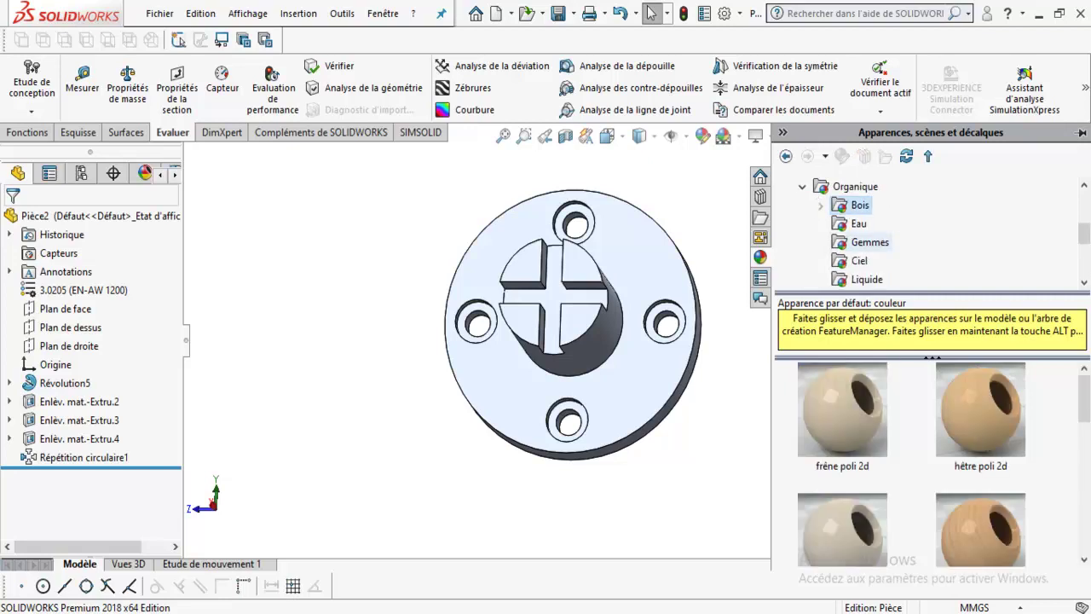
pyautogui.doubleClick(842, 503)
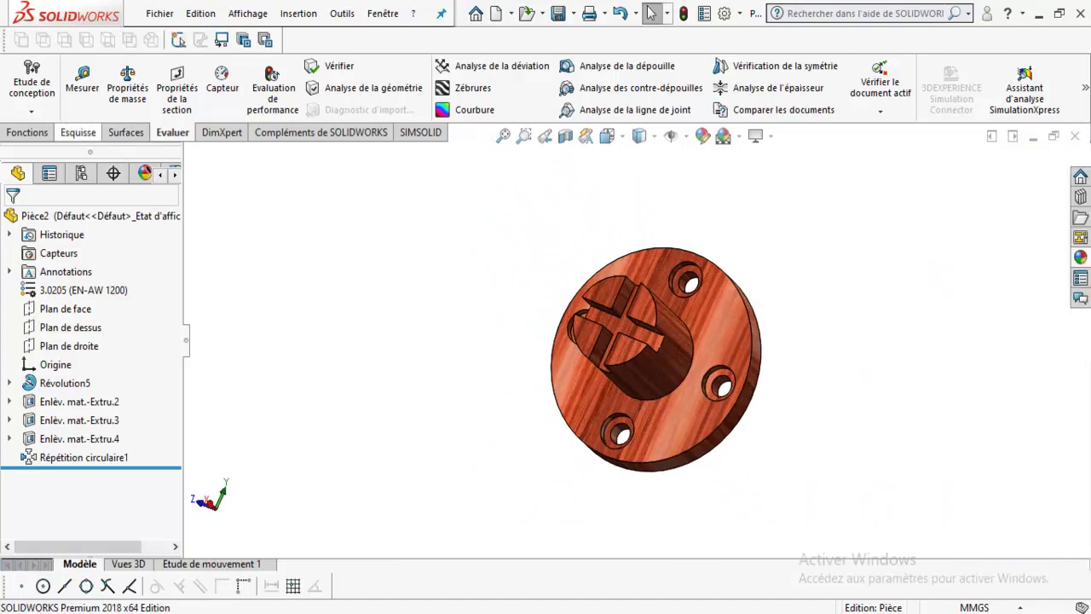
# - Enable the PhotoView 360 add-in and start an in-view render preview without camera or perspective
pyautogui.click(321, 132)
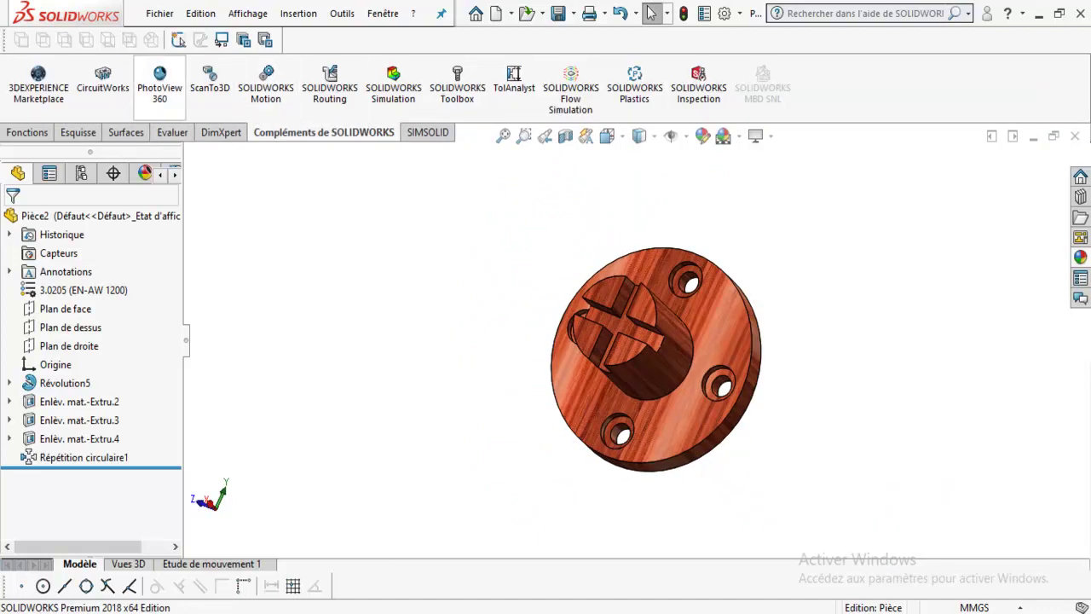
pyautogui.click(159, 85)
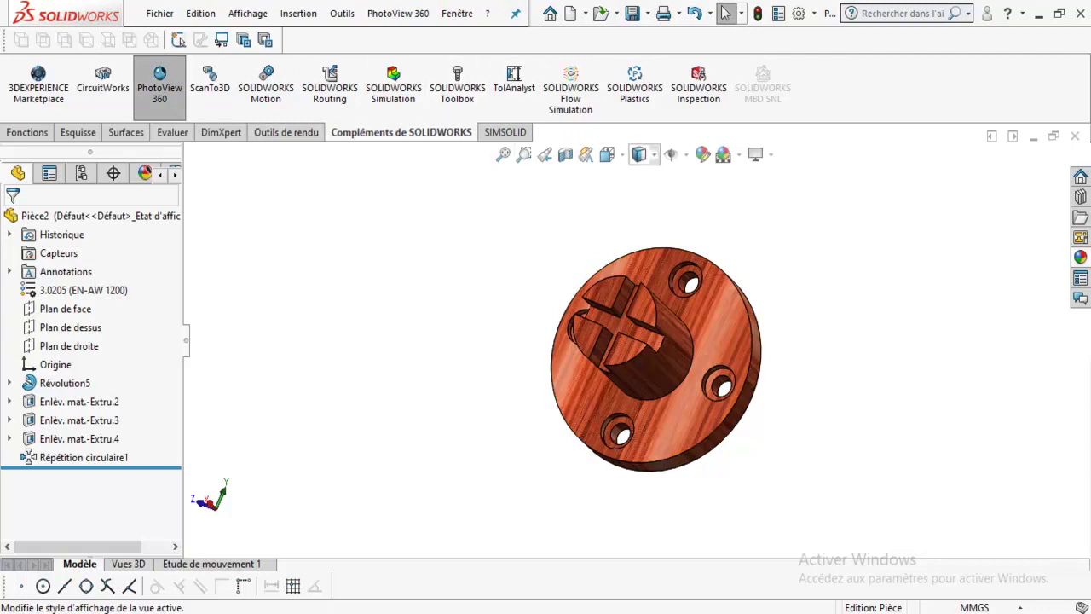
pyautogui.click(639, 154)
pyautogui.click(641, 296)
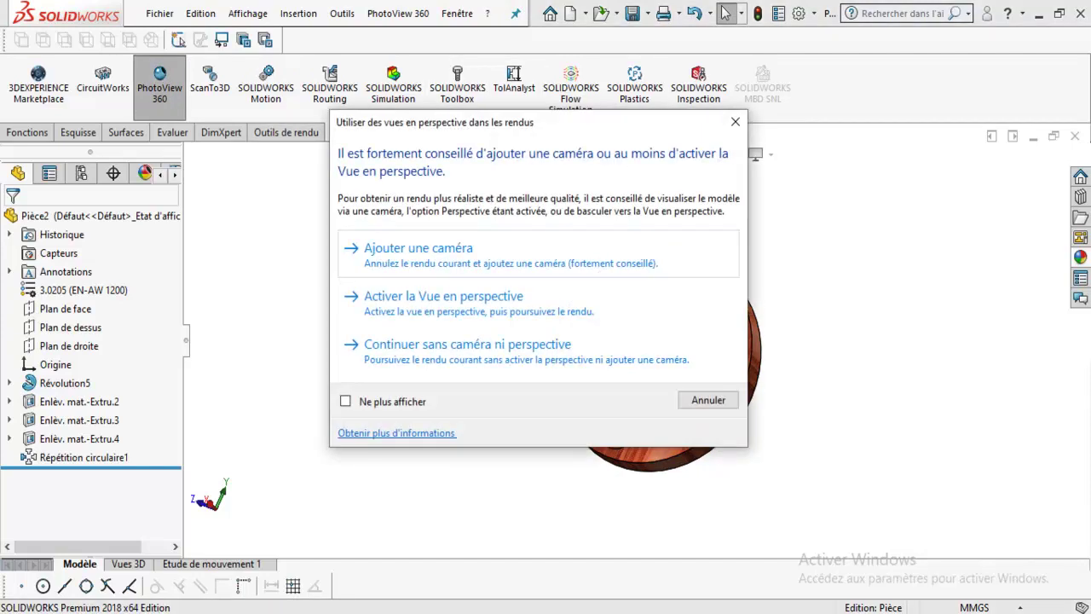
pyautogui.click(467, 345)
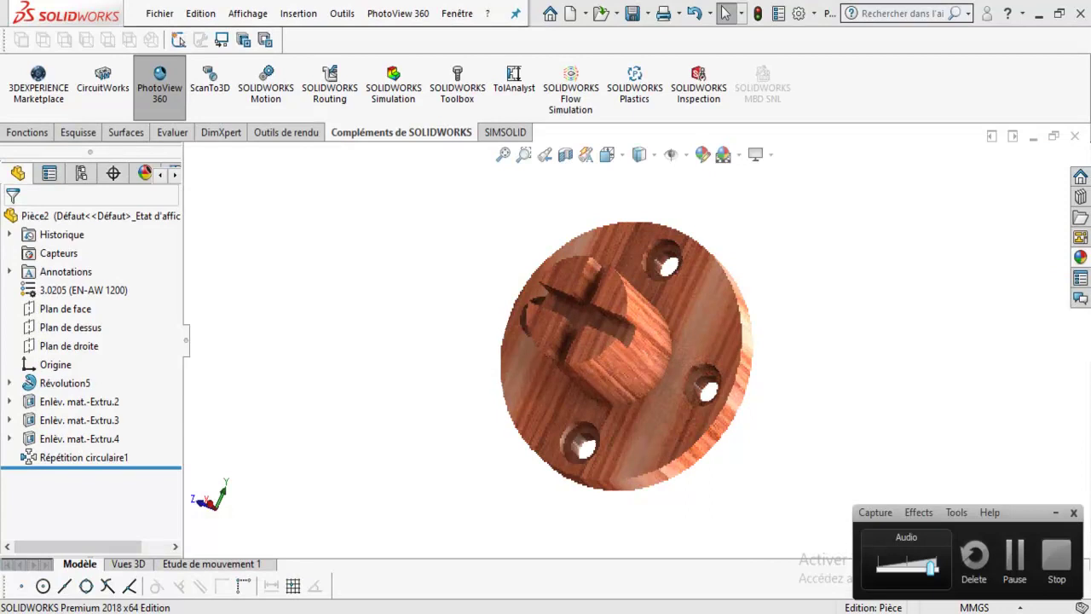
pyautogui.press('Left')
pyautogui.press('Left')
pyautogui.press('Left')
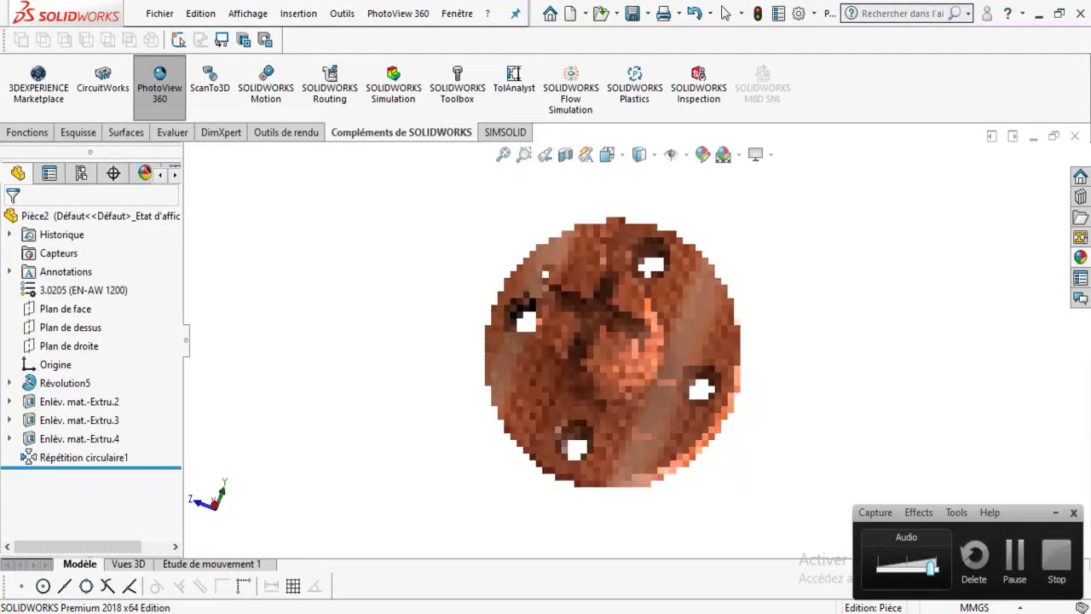